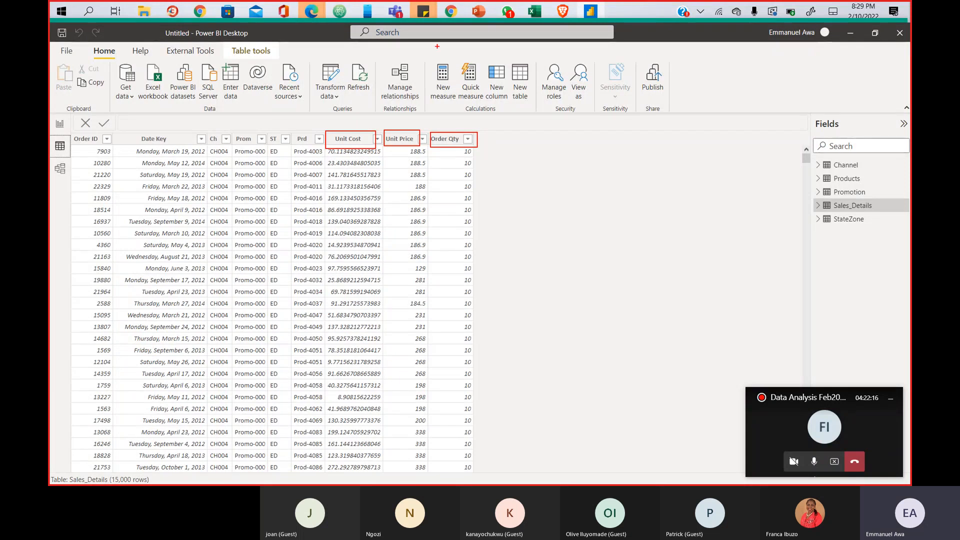
- Highlight the empty area right of Order Qty and the Unit Price and Order Qty headers
mouse_move(472, 134)
left_mouse_down()
mouse_move(520, 150)
mouse_move(549, 261)
mouse_move(561, 395)
mouse_move(549, 474)
left_mouse_up()
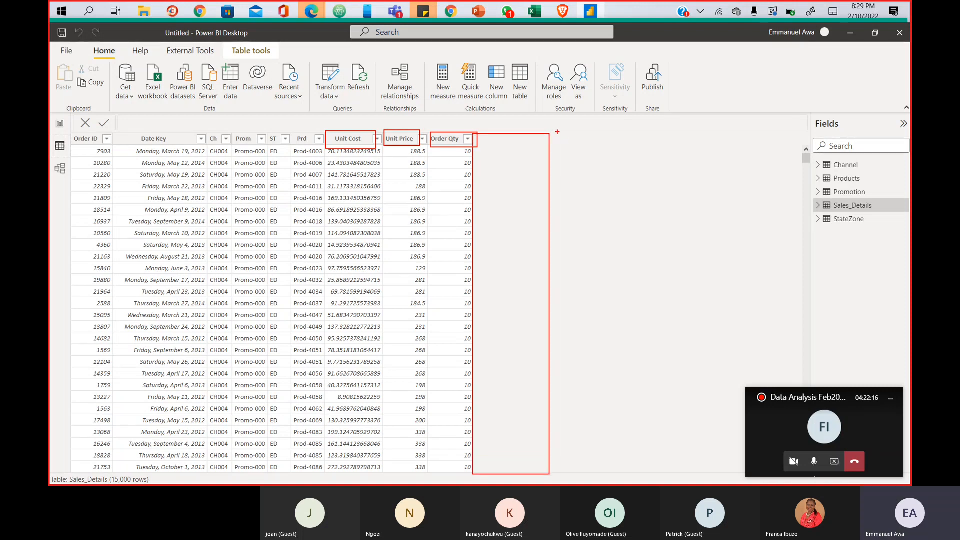
mouse_move(551, 133)
left_mouse_down()
mouse_move(609, 149)
mouse_move(654, 353)
mouse_move(658, 473)
mouse_move(643, 479)
left_mouse_up()
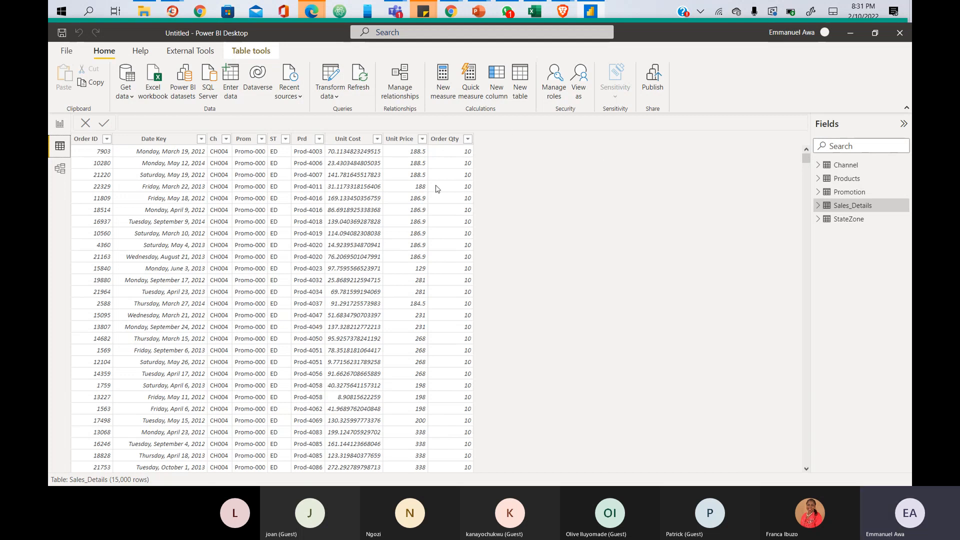
left_click(60, 126)
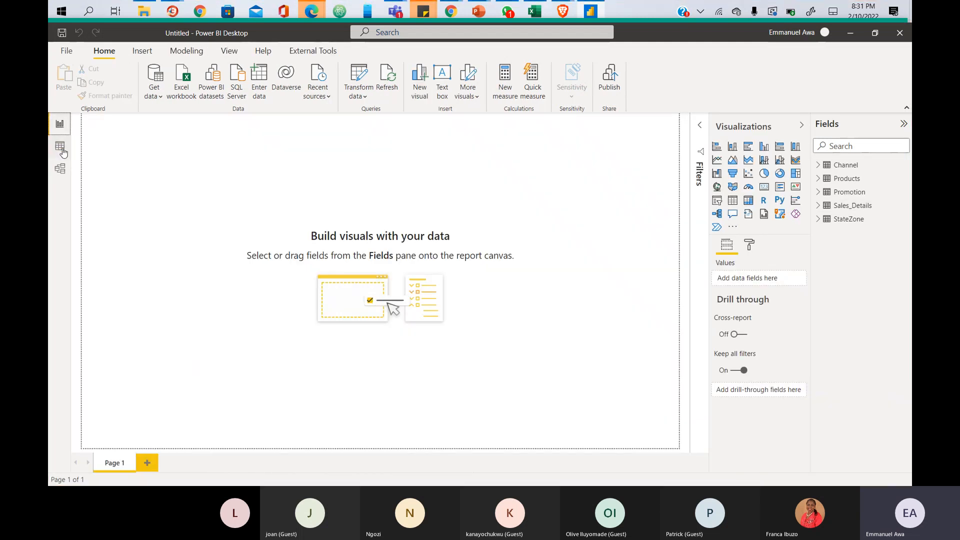
left_click(60, 147)
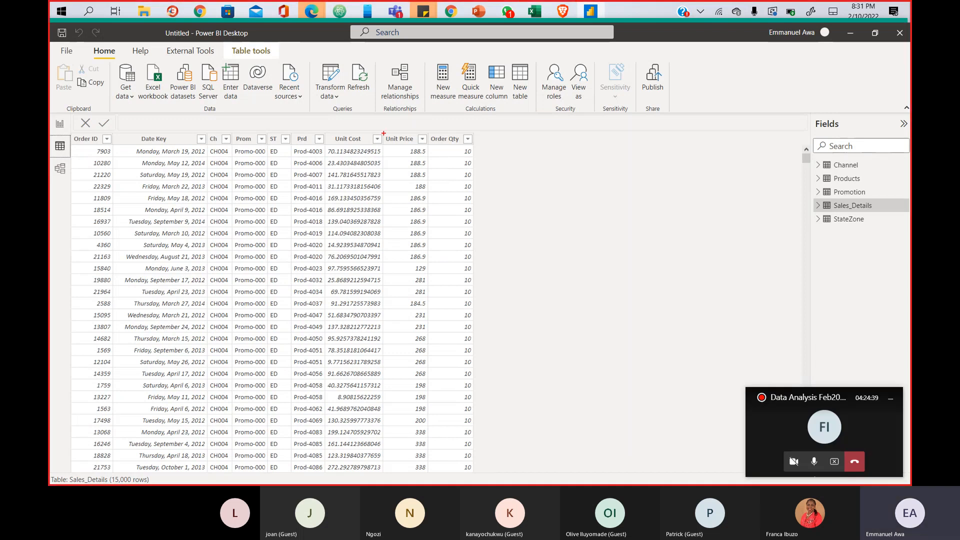
left_click_drag(384, 133, 476, 144)
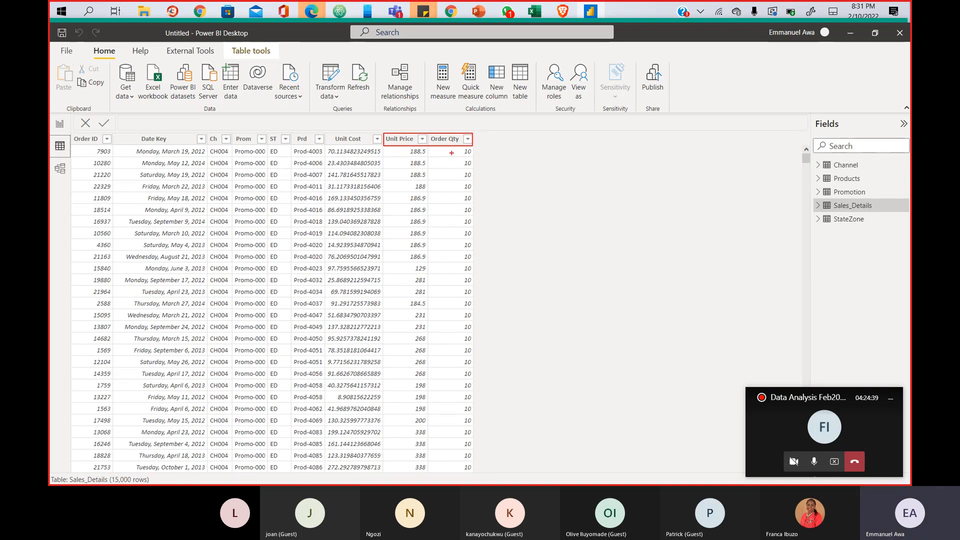
key("Escape")
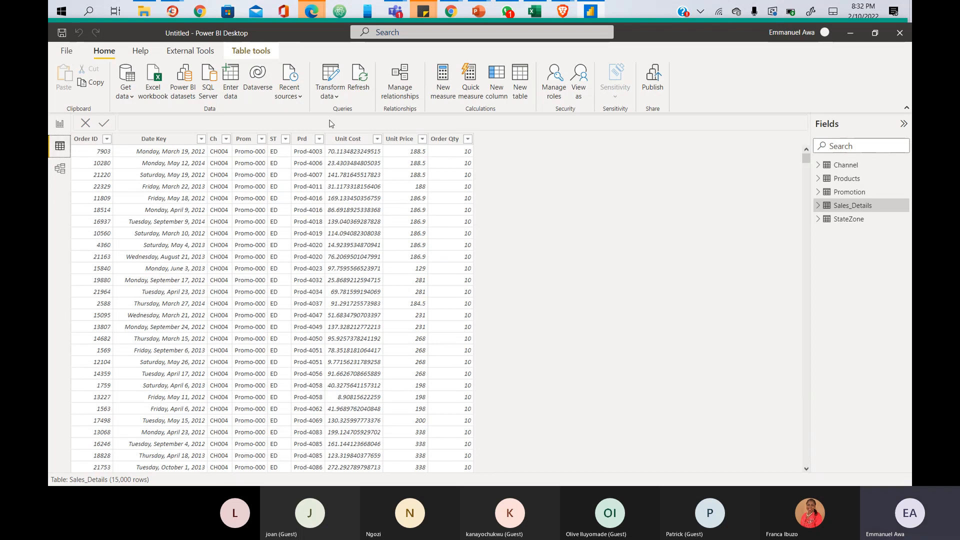
- Point out the ribbon's calculation commands where new columns are added
left_click(158, 96)
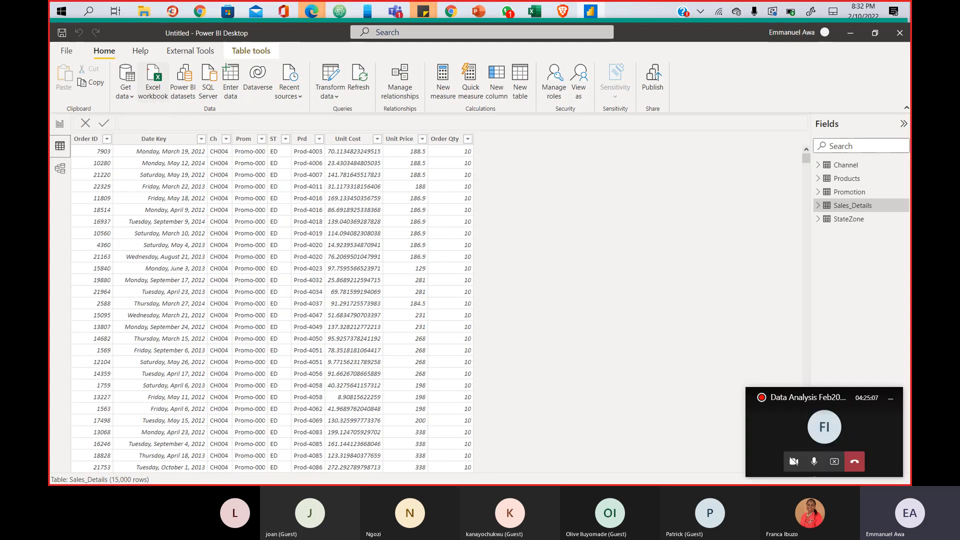
mouse_move(118, 60)
left_mouse_down()
mouse_move(505, 108)
mouse_move(725, 108)
mouse_move(707, 112)
left_mouse_up()
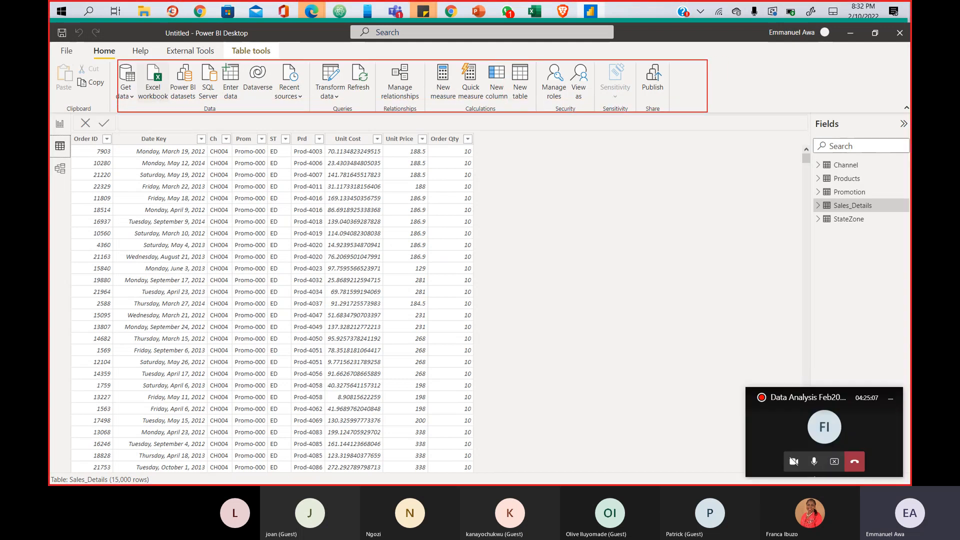
mouse_move(482, 61)
left_mouse_down()
mouse_move(518, 83)
mouse_move(511, 115)
left_mouse_up()
key("Escape")
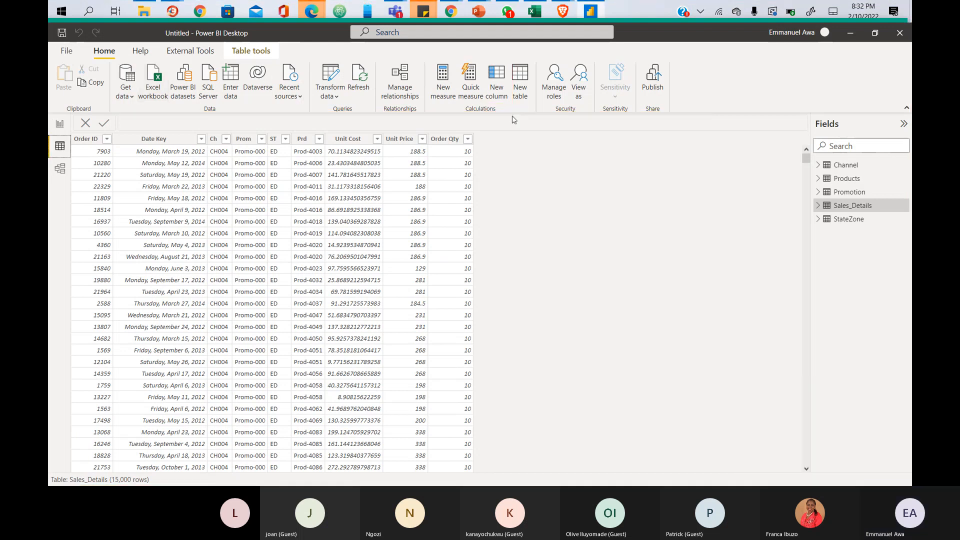
- Add a new calculated column to Sales_Details, highlighting its 'Column =' formula
left_click(499, 90)
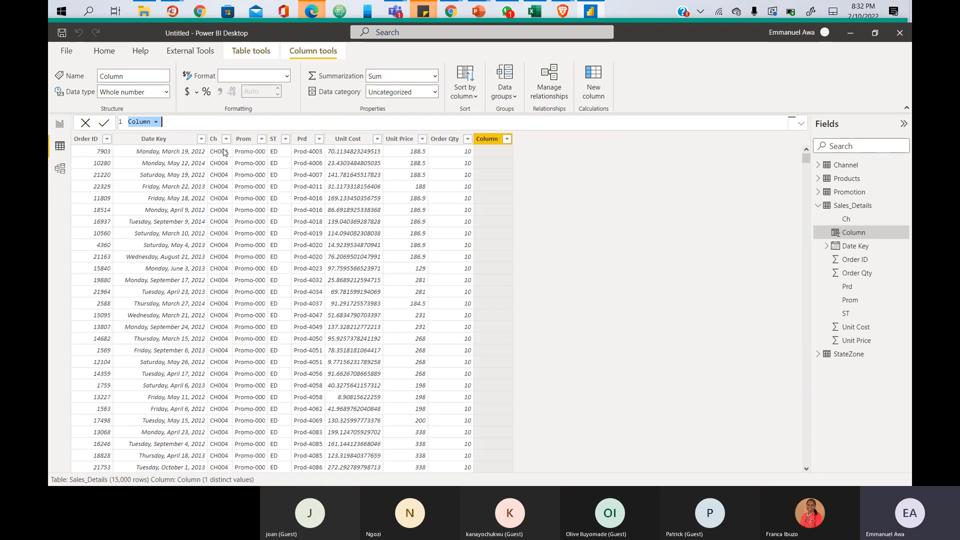
key("ctrl+2")
left_click_drag(120, 114, 445, 132)
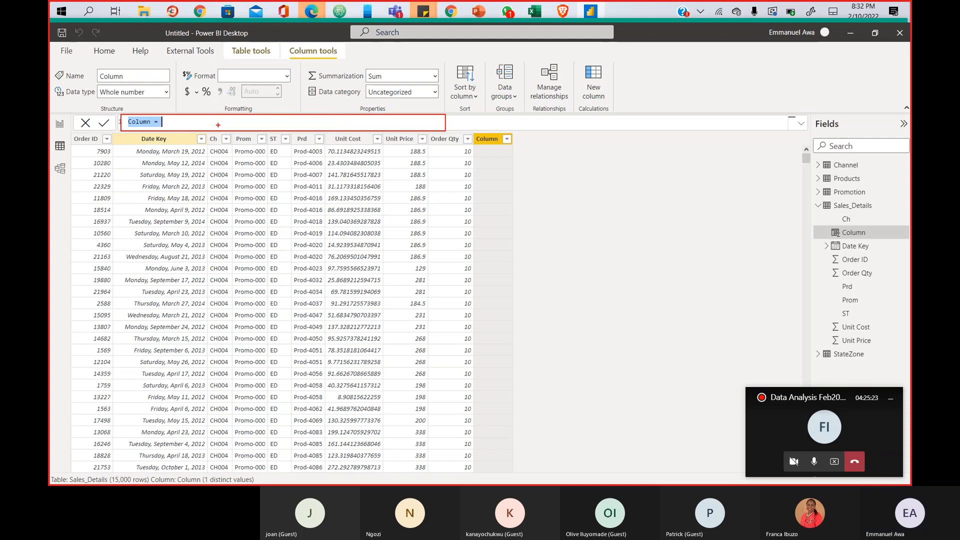
key("Escape")
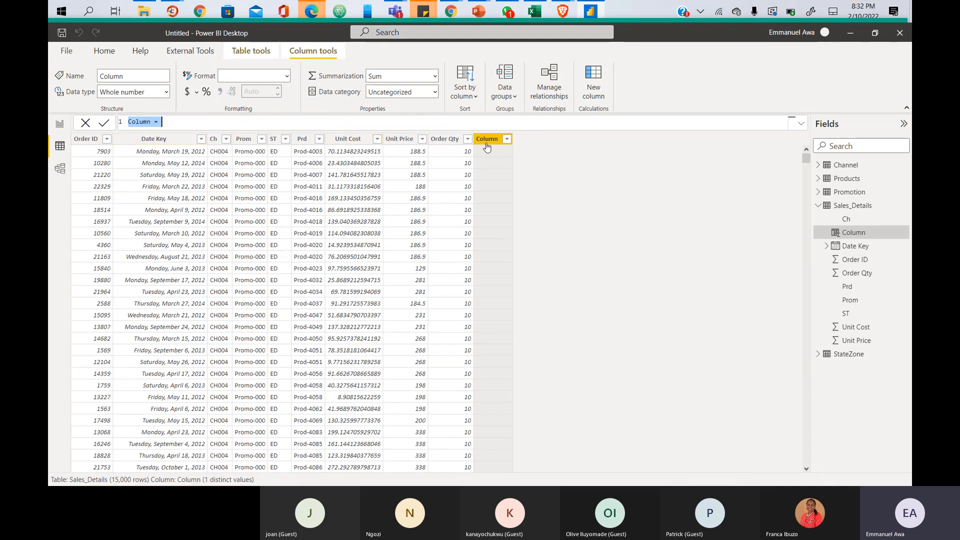
left_click(798, 128)
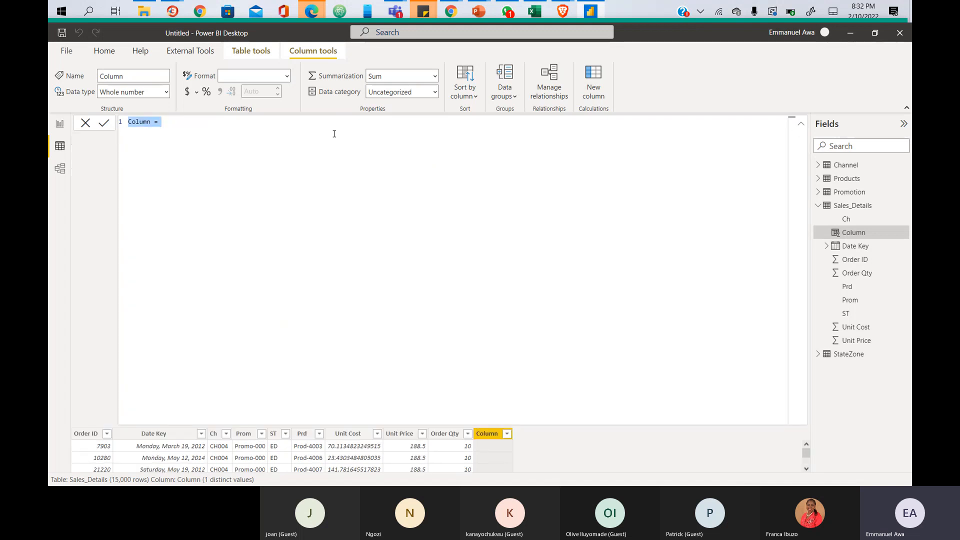
- Replace the default name Column with 'Total Sales' so the formula reads 'Total Sales ='
double_click(134, 124)
type("Ty")
key("ctrl+z")
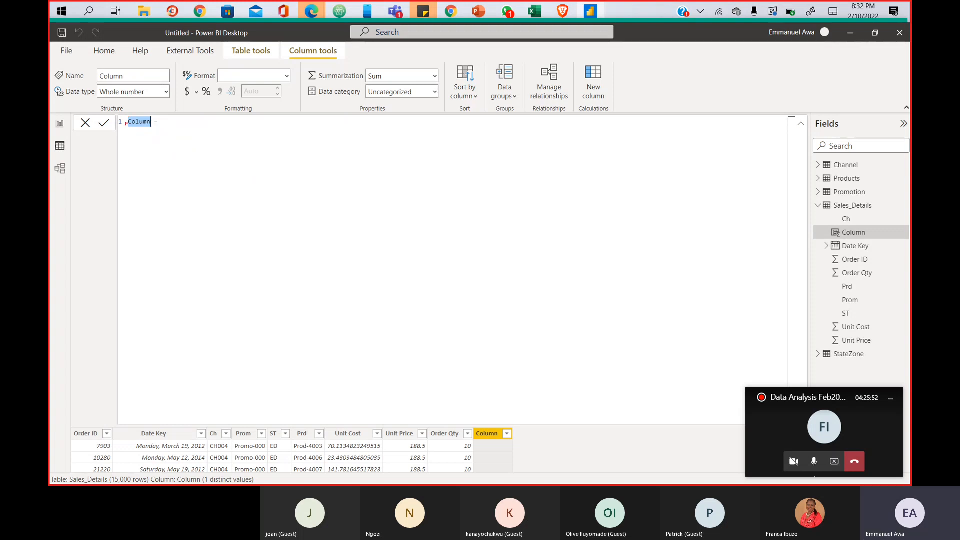
left_click_drag(125, 114, 228, 135)
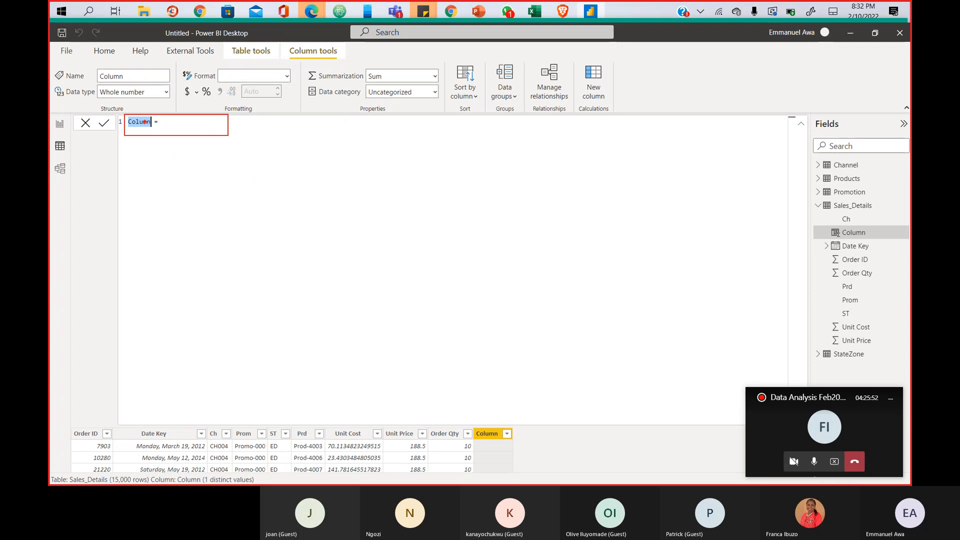
left_click_drag(130, 117, 151, 129)
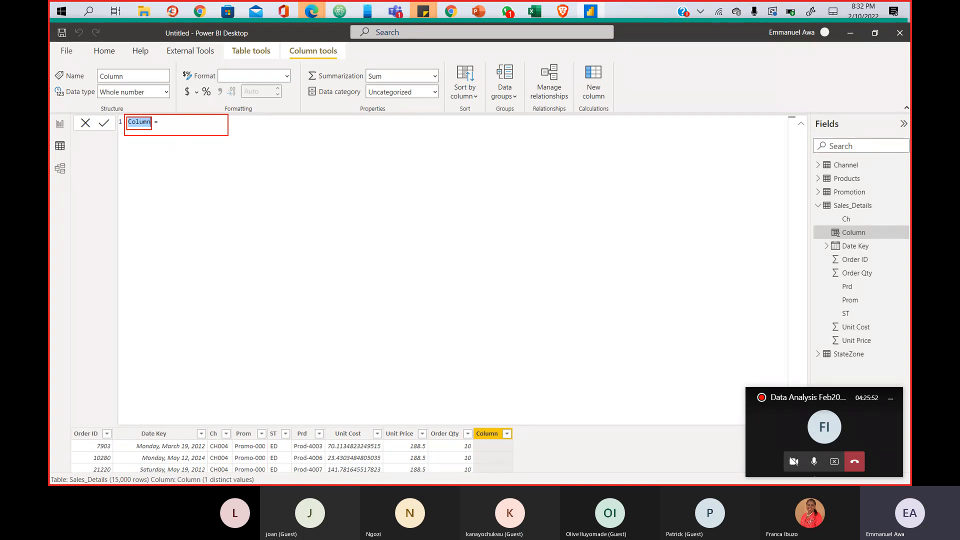
left_click(141, 126)
double_click(141, 123)
type("Total")
type(" Sales")
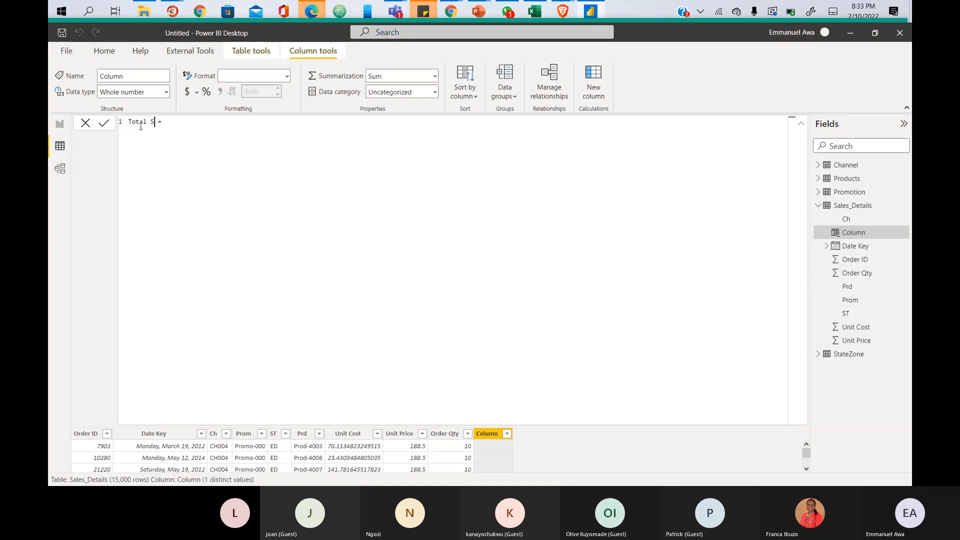
key("End")
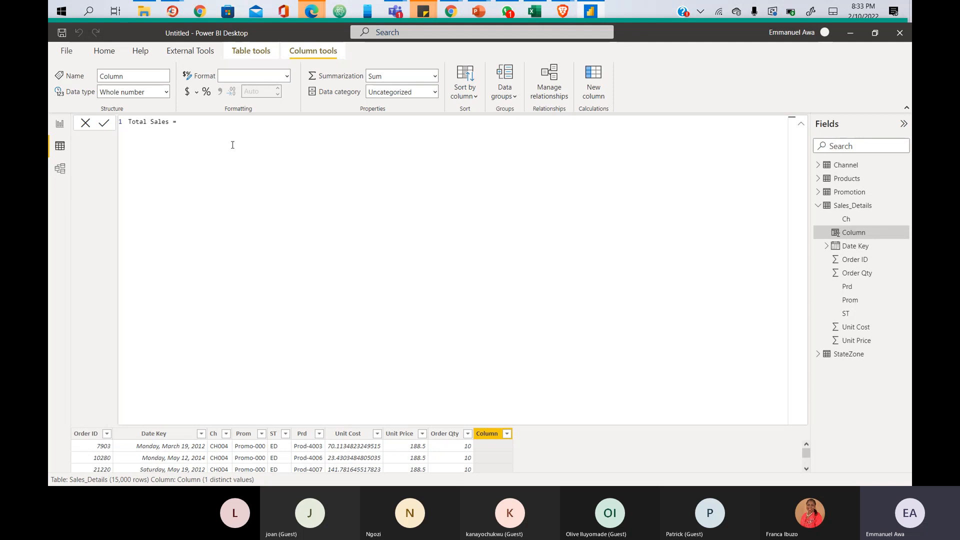
- Type 'unit' and highlight the Sales_Details[Unit Price] suggestion in the IntelliSense list
type("unit")
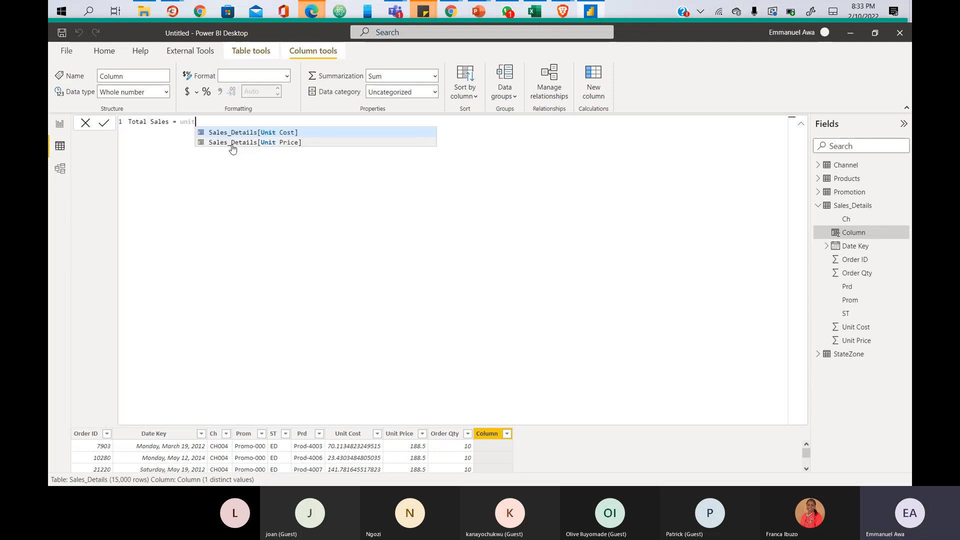
key("BackSpace")
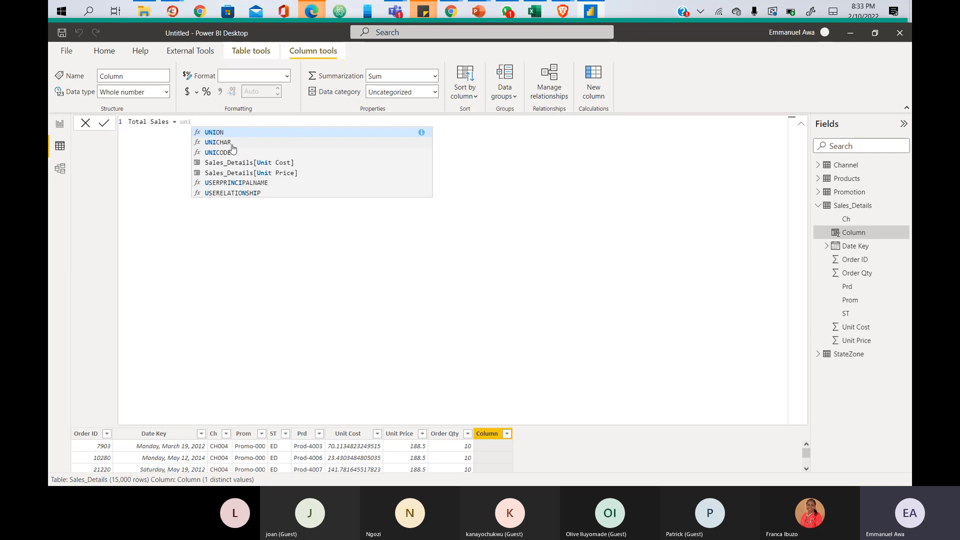
mouse_move(190, 124)
left_mouse_down()
mouse_move(439, 194)
mouse_move(432, 201)
left_mouse_up()
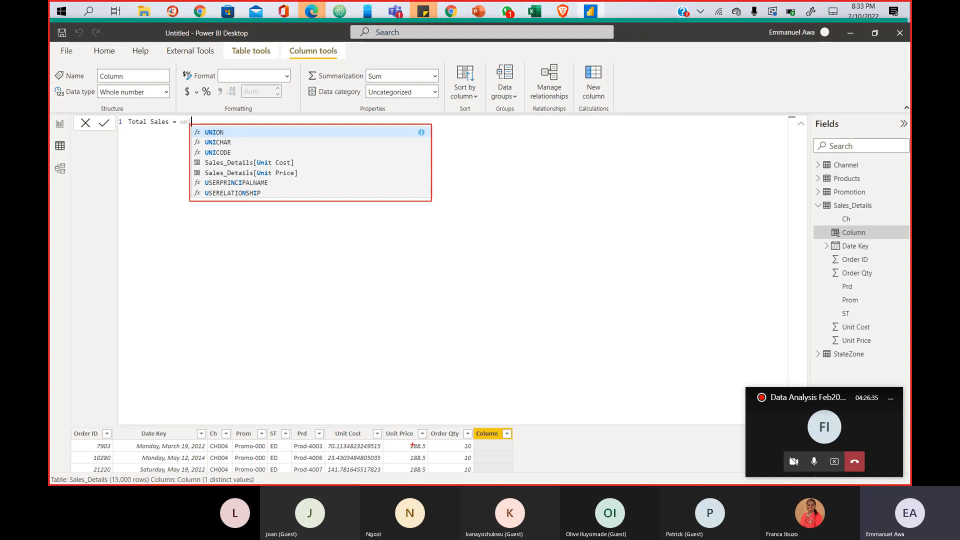
left_click_drag(384, 427, 429, 440)
mouse_move(196, 167)
left_mouse_down()
mouse_move(198, 181)
mouse_move(301, 182)
left_mouse_up()
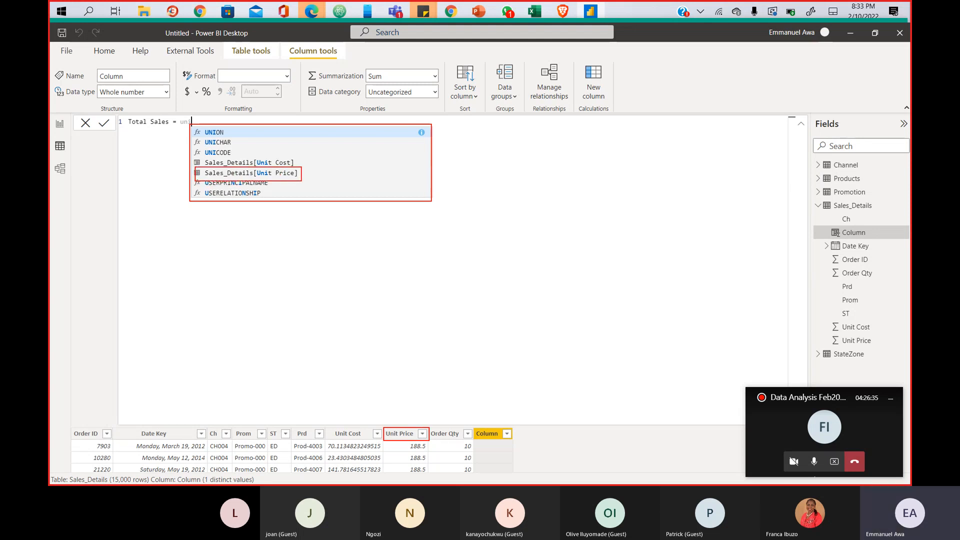
mouse_move(205, 168)
left_mouse_down()
mouse_move(207, 179)
mouse_move(253, 179)
mouse_move(205, 167)
left_mouse_up()
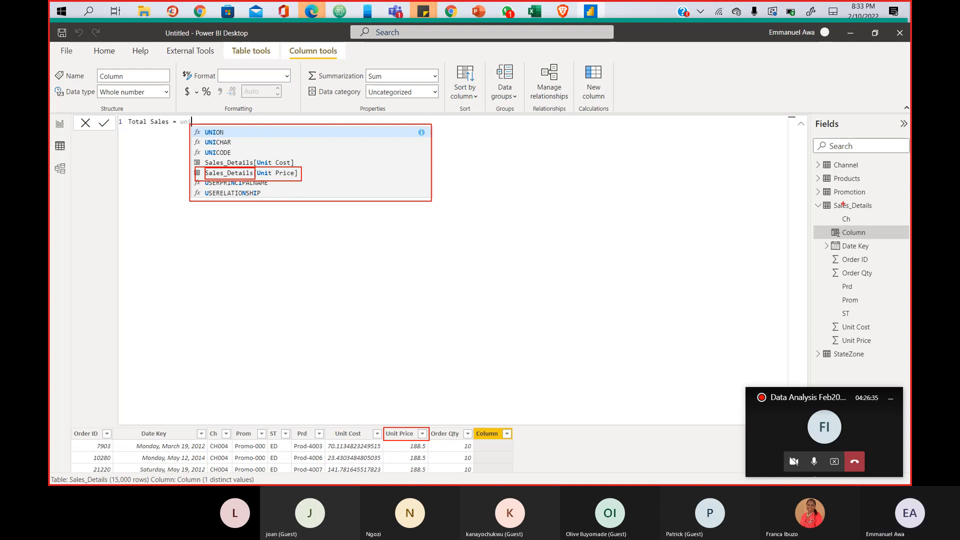
mouse_move(814, 201)
left_mouse_down()
mouse_move(877, 210)
mouse_move(815, 202)
left_mouse_up()
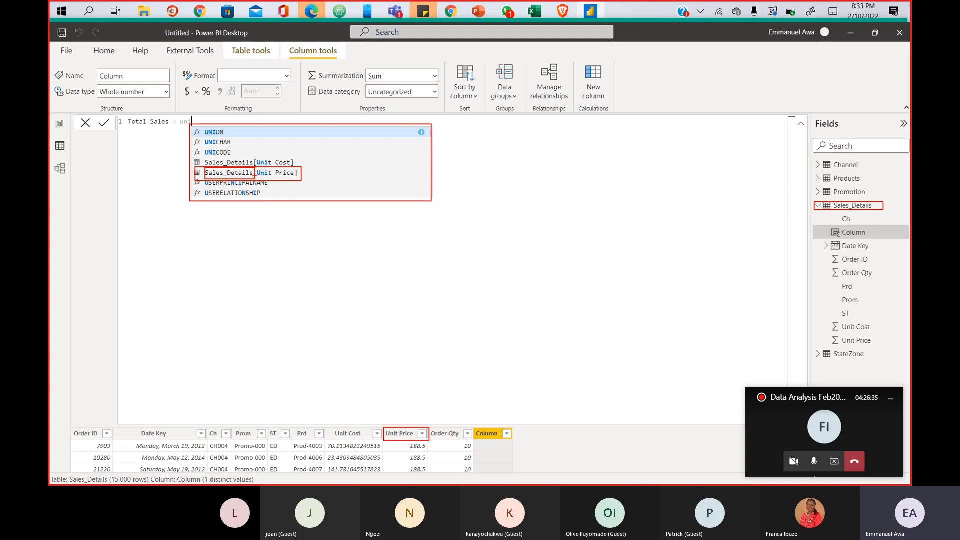
left_click_drag(256, 168, 299, 180)
key("Escape")
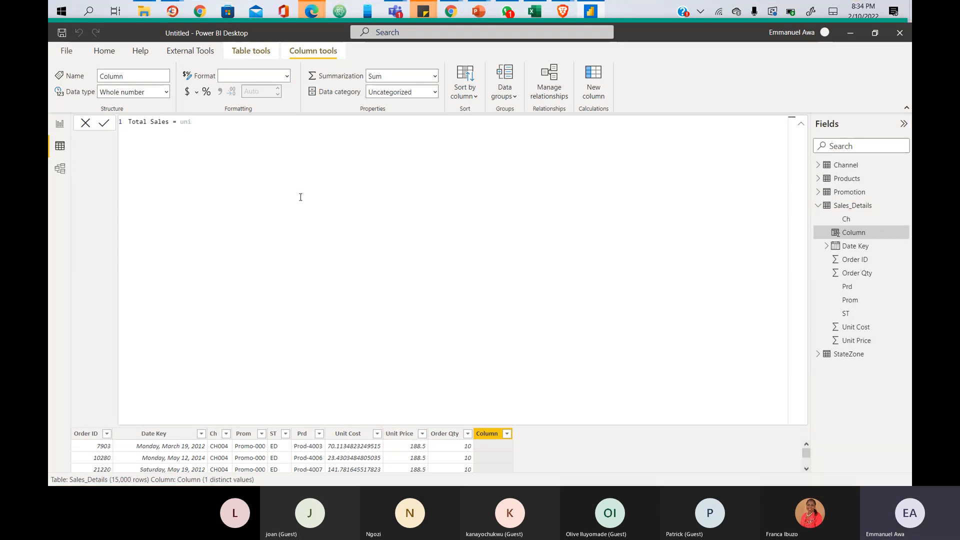
- Build the expression Sales_Details[Unit Price] * Sales_Details[Order Qty] from the suggestions
key("BackSpace")
key("BackSpace")
key("BackSpace")
type("unit")
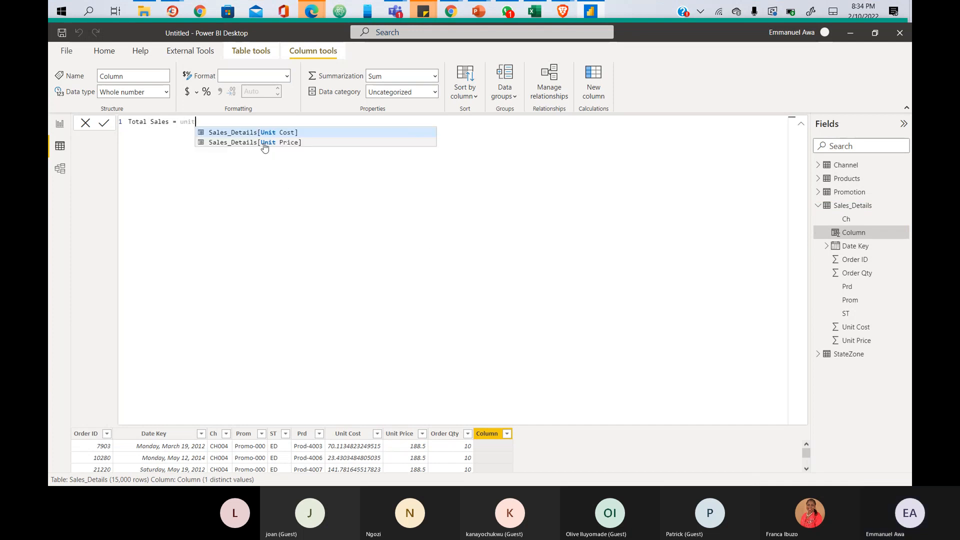
left_click(264, 142)
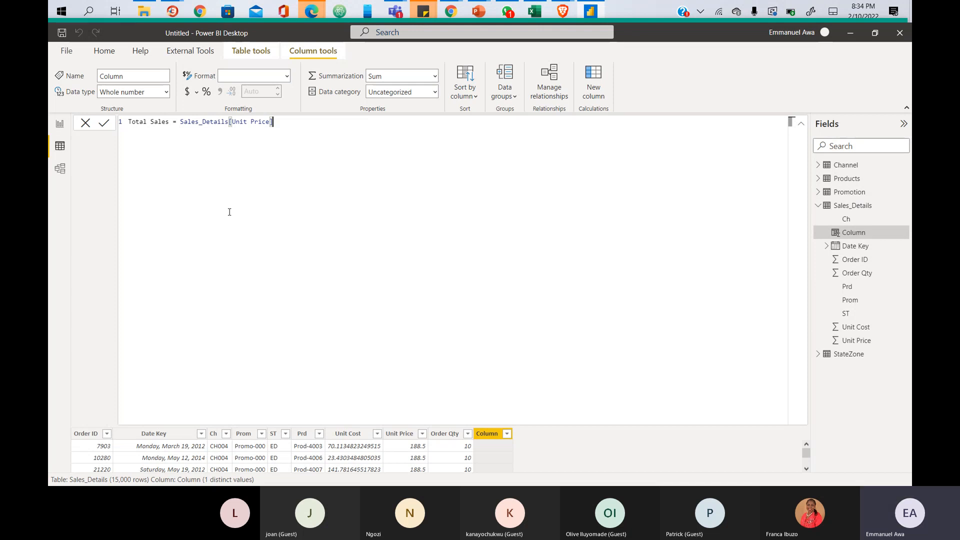
type("* order")
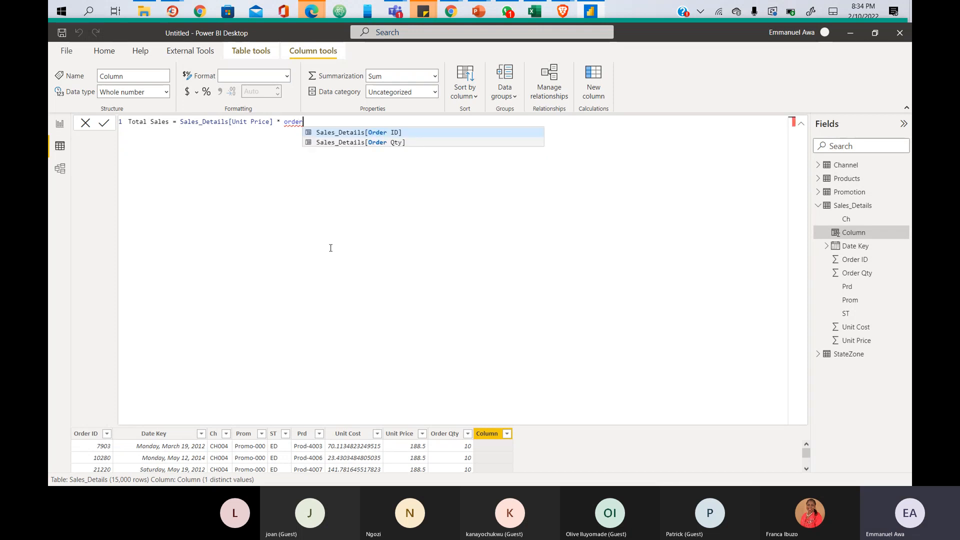
key("BackSpace")
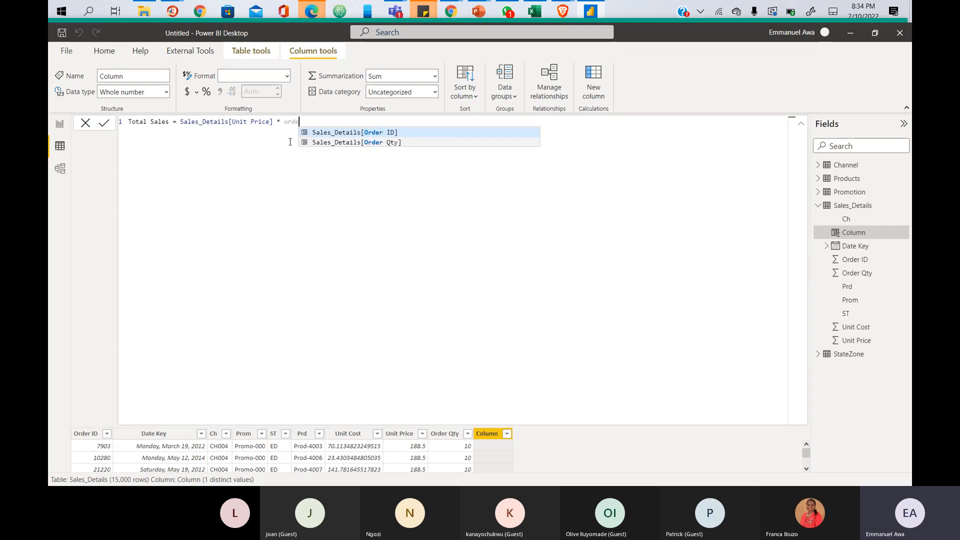
left_click(360, 142)
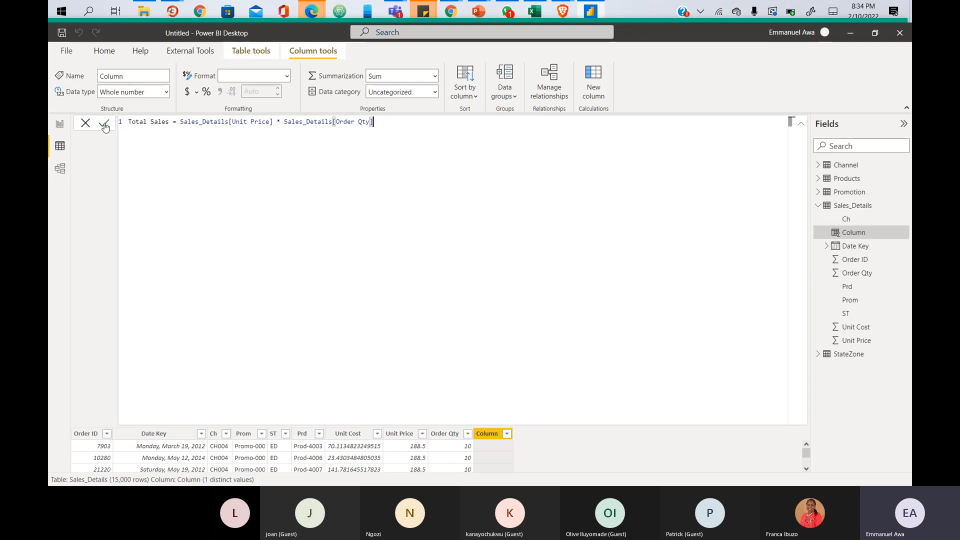
- Commit the Total Sales column, check its values, and add an empty table visual to Page 1
key("Return")
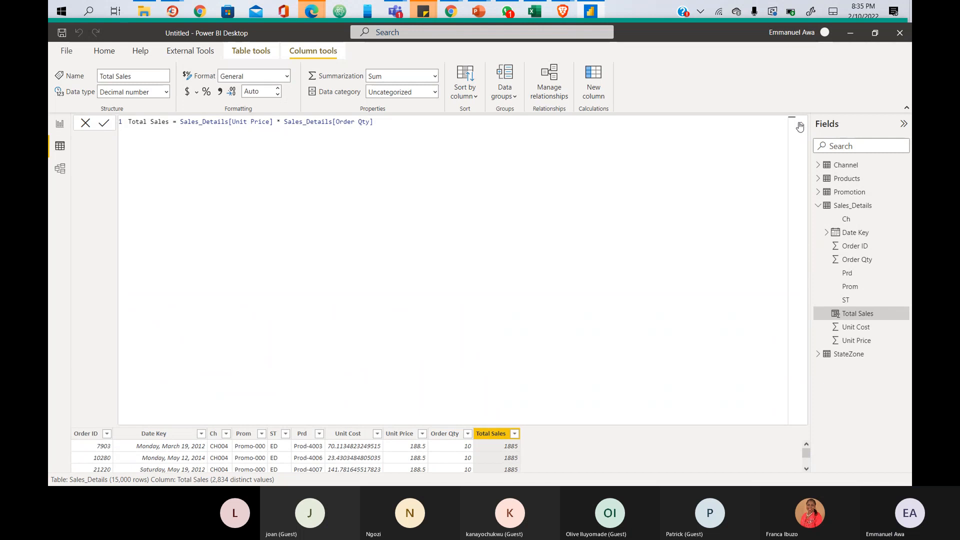
left_click(800, 126)
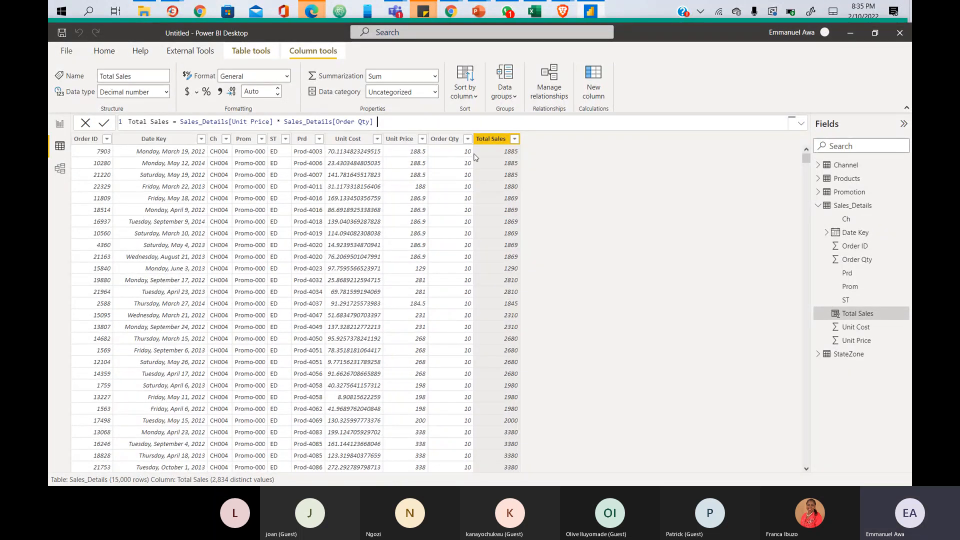
mouse_move(473, 134)
left_mouse_down()
mouse_move(523, 205)
mouse_move(523, 326)
left_mouse_up()
left_click_drag(405, 146, 474, 155)
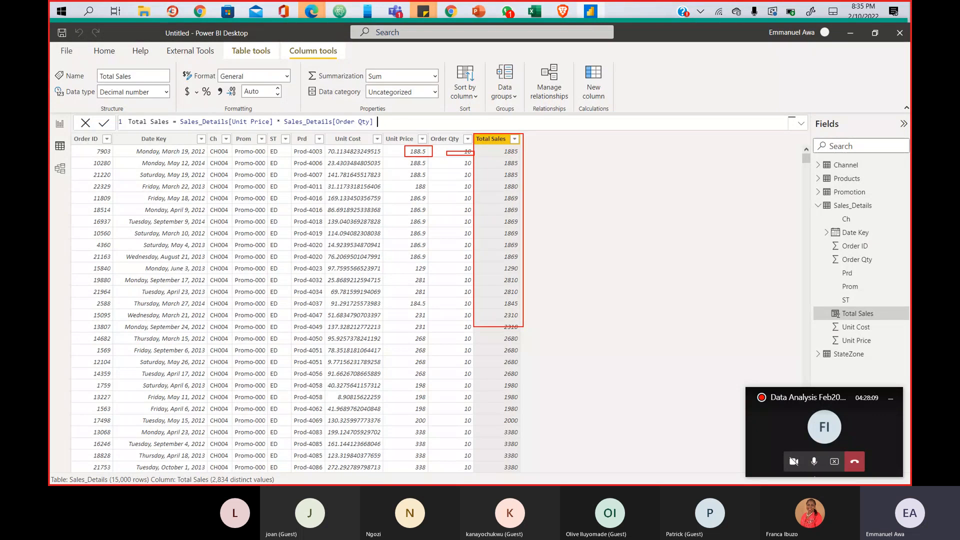
key("Escape")
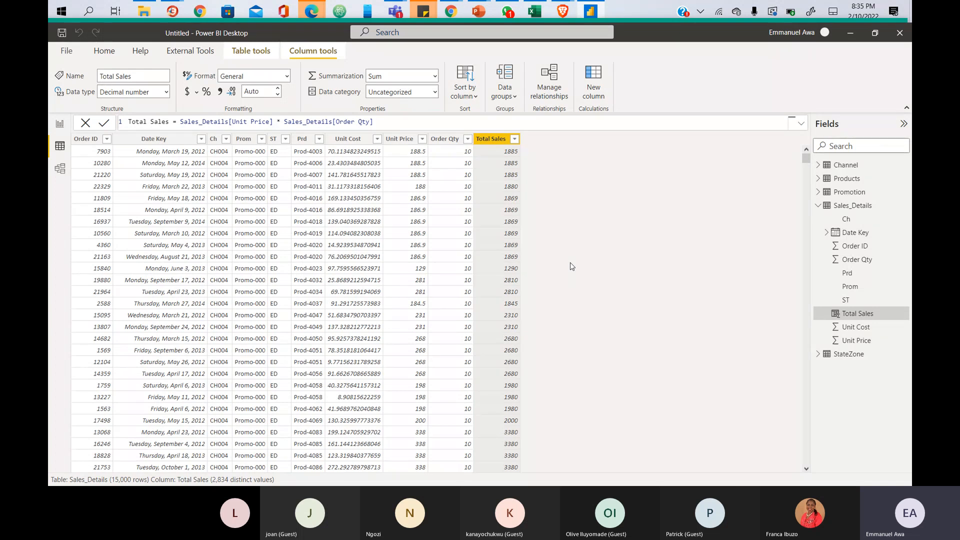
left_click(59, 127)
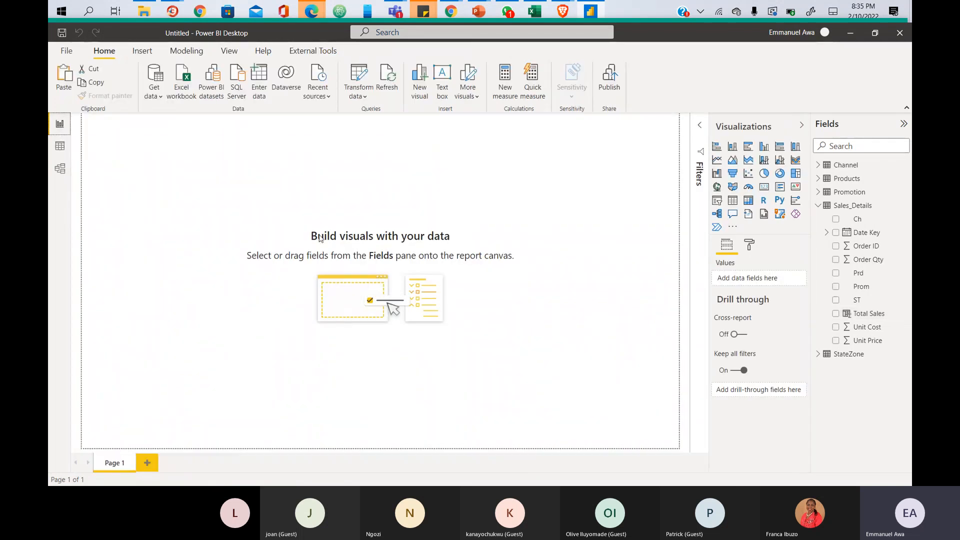
left_click(733, 201)
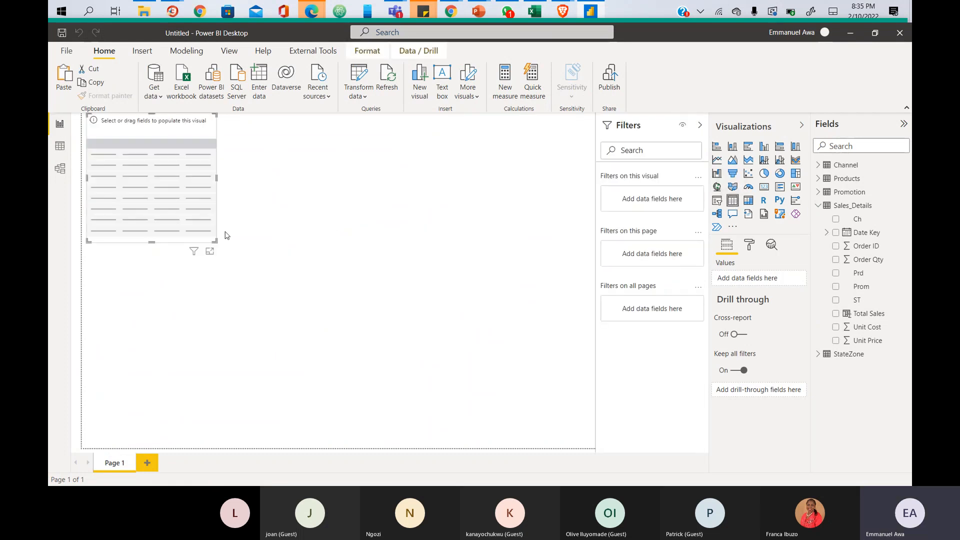
- Move the empty table visual toward the middle-left and enlarge it
left_click_drag(184, 216, 314, 284)
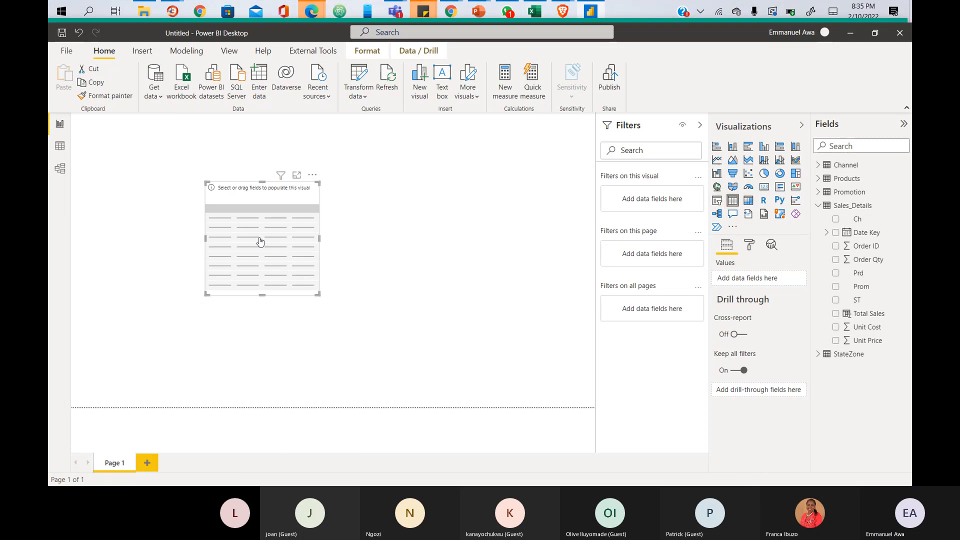
left_click_drag(259, 237, 223, 257)
left_click_drag(284, 311, 372, 343)
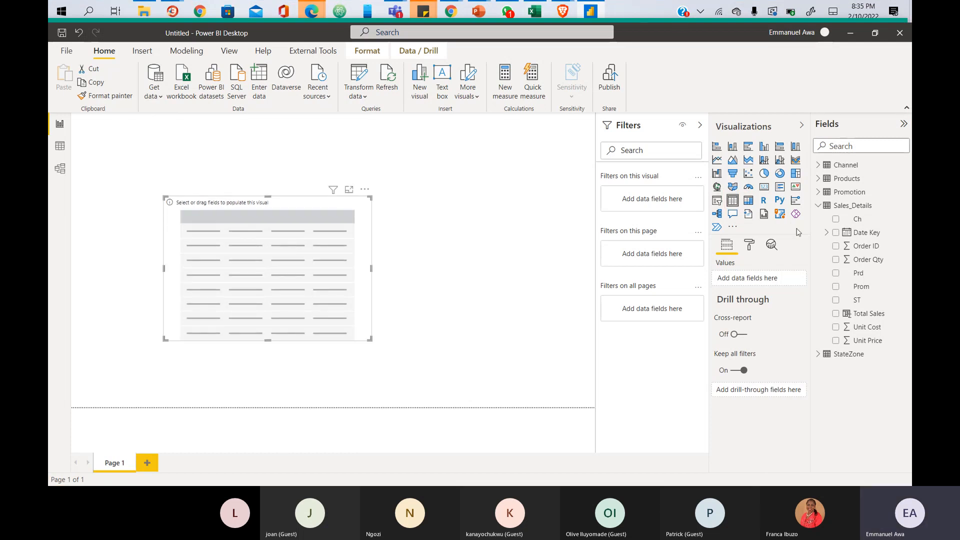
- Glance at the Model view, then expand the Sales_Details and Promotion field lists
left_click(818, 206)
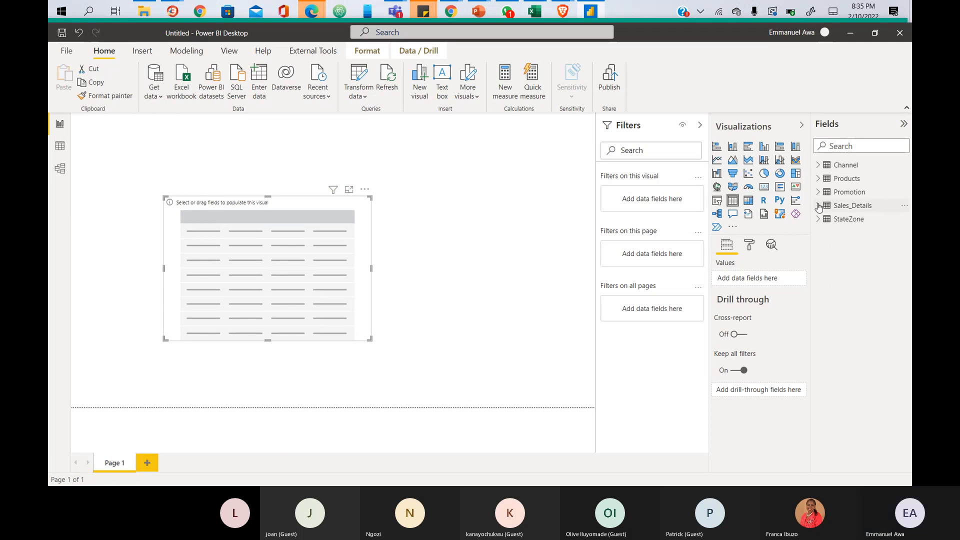
left_click(60, 170)
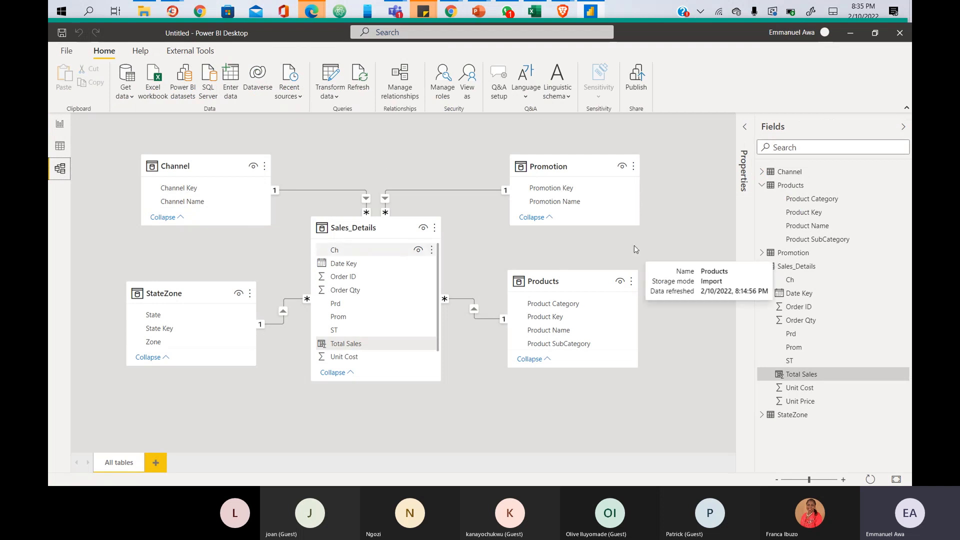
left_click(60, 124)
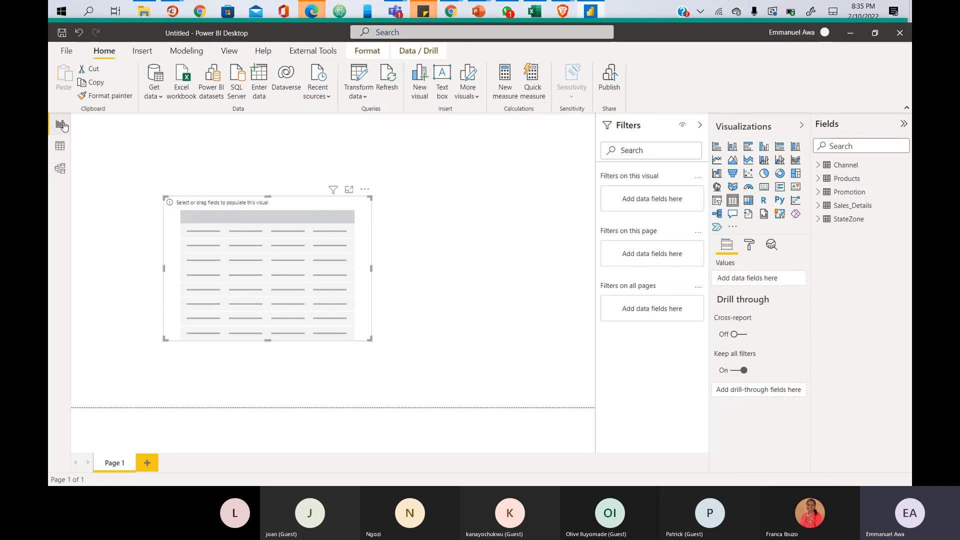
left_click(818, 207)
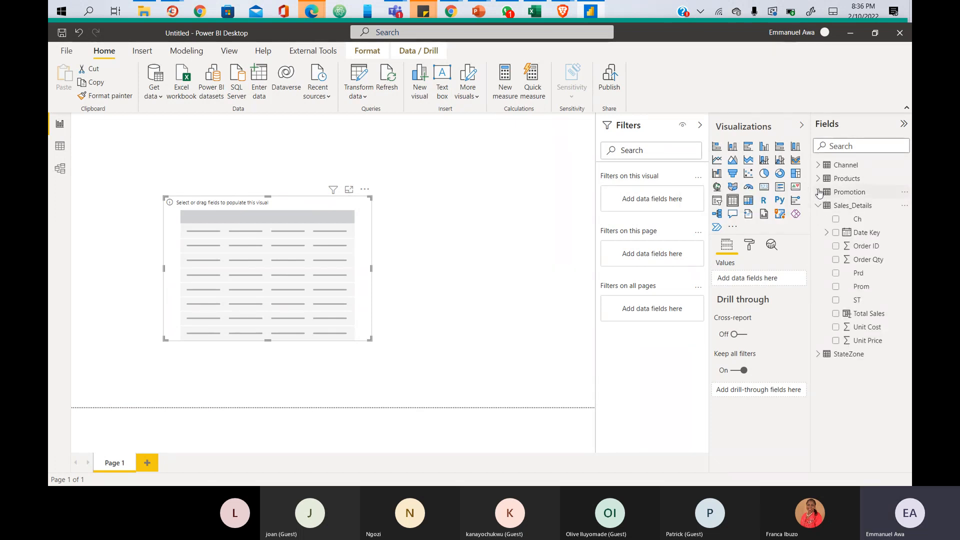
left_click(818, 192)
- Add StateZone's State field to the table visual and resize the visual
left_click(818, 192)
left_click(818, 205)
left_click(817, 218)
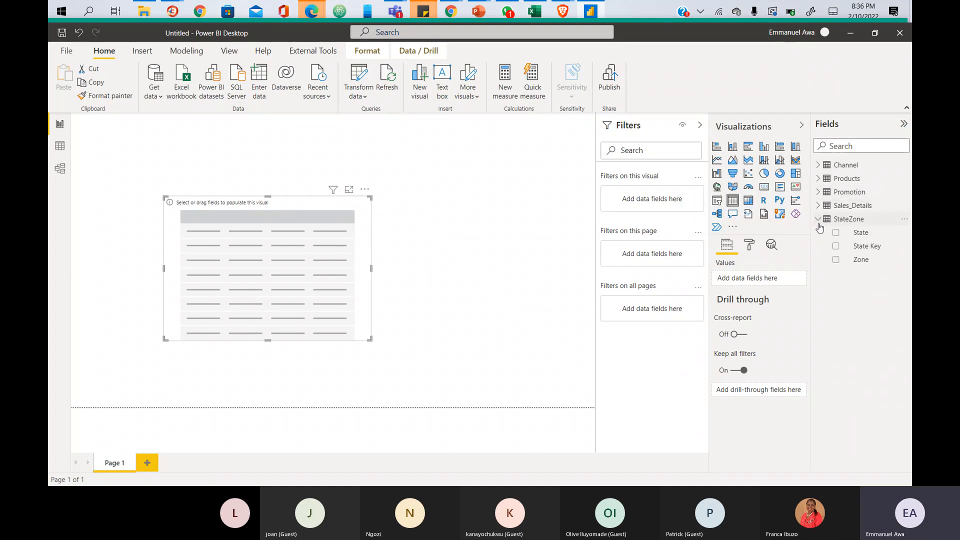
left_click(835, 233)
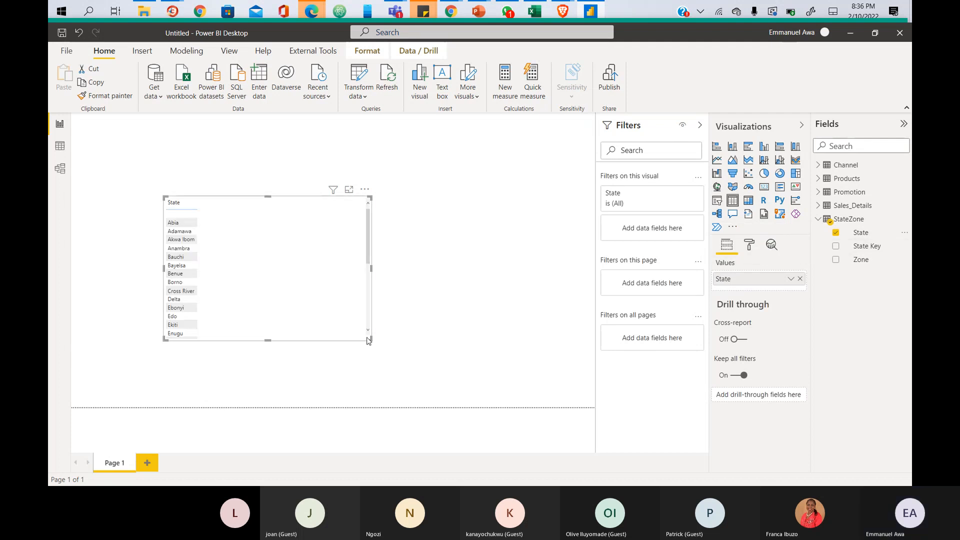
left_click_drag(369, 340, 377, 429)
left_click_drag(270, 197, 259, 160)
left_click_drag(250, 199, 232, 190)
left_click(819, 219)
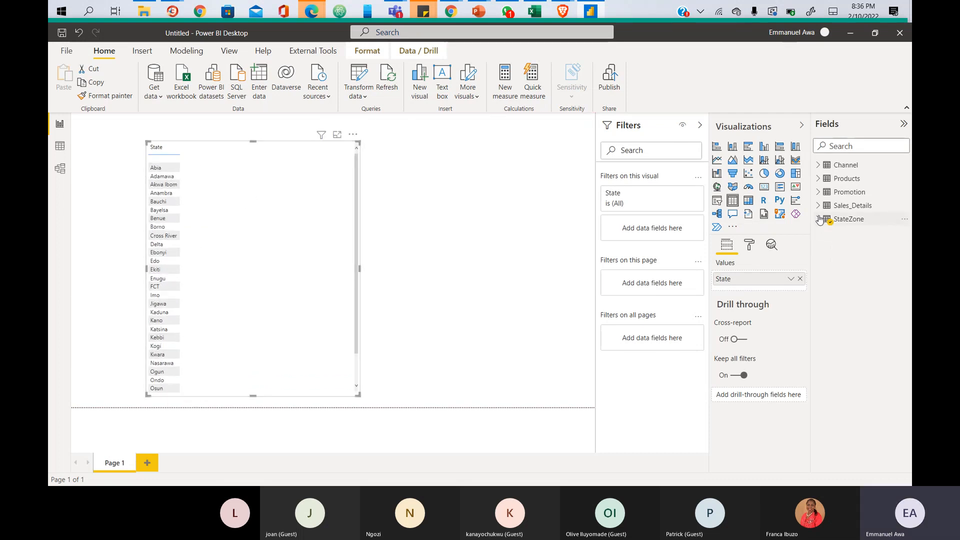
- Add Sales_Details Total Sales to the table and narrow the visual to fit its columns
left_click(819, 206)
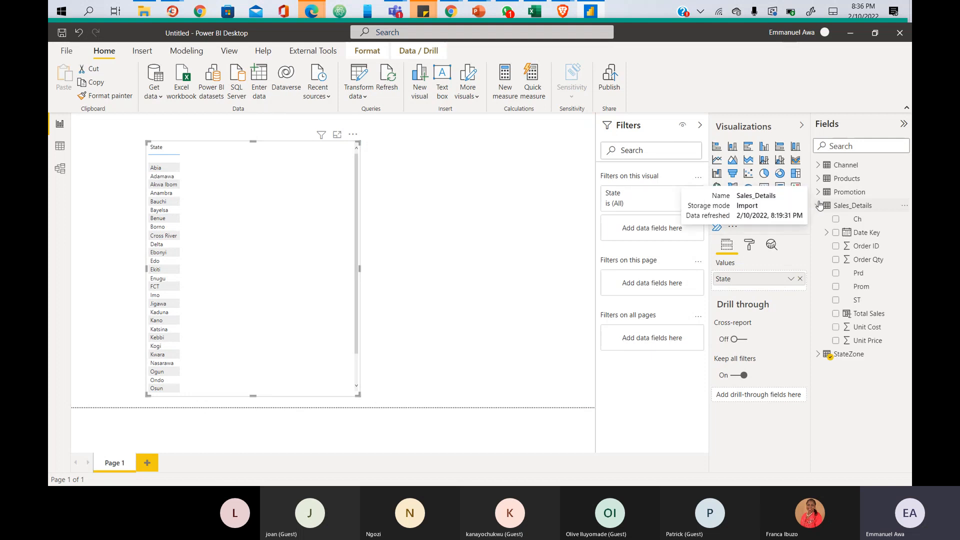
left_click(836, 314)
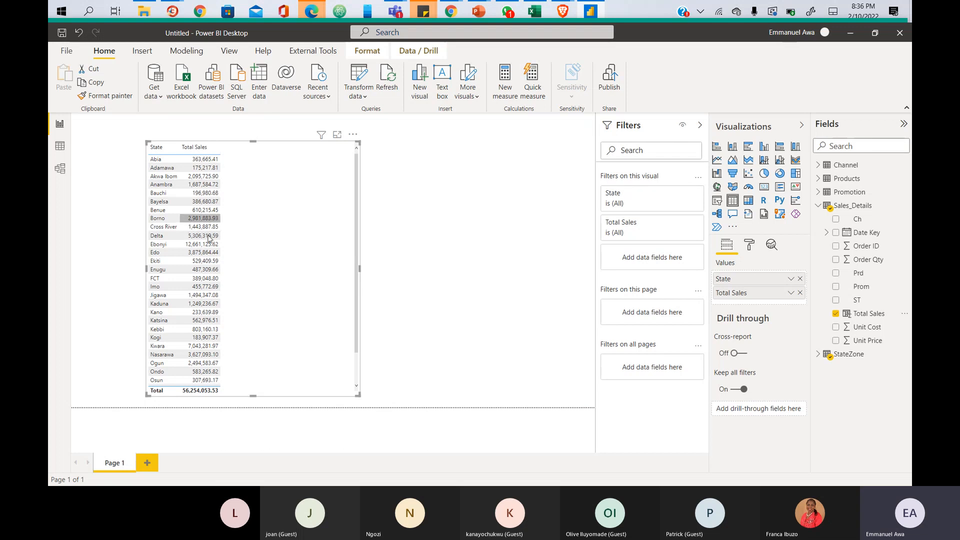
left_click_drag(358, 395, 309, 395)
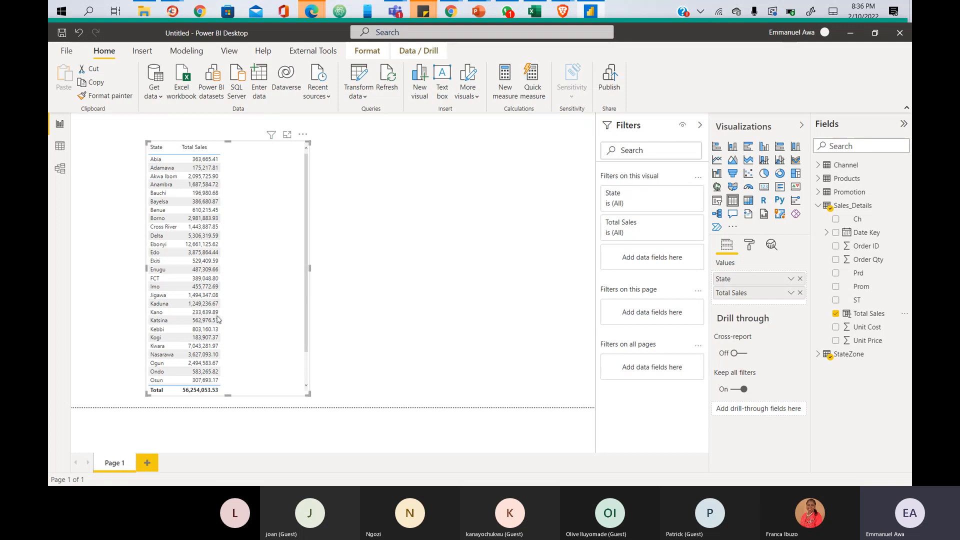
- Return to the Sales_Details data view showing the Total Sales column and its formula
left_click(60, 147)
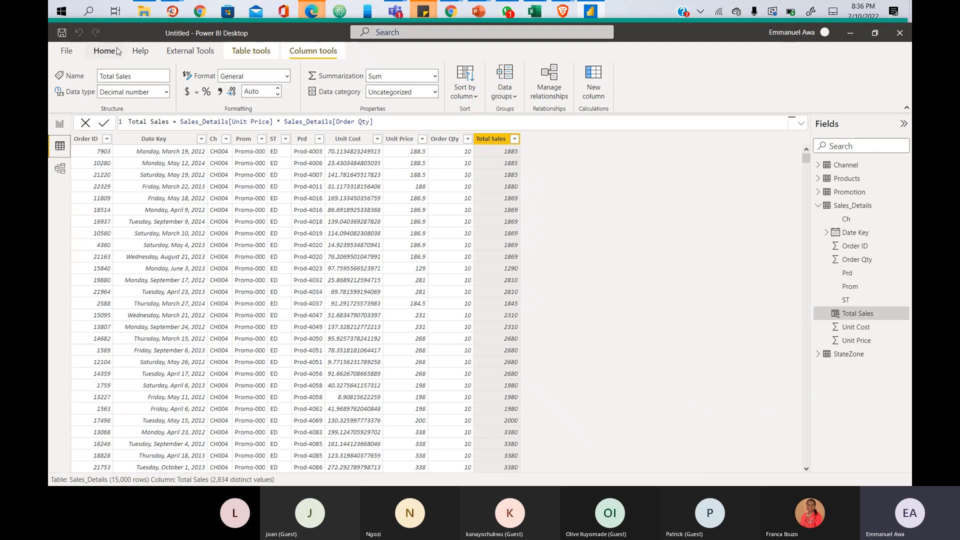
left_click(115, 51)
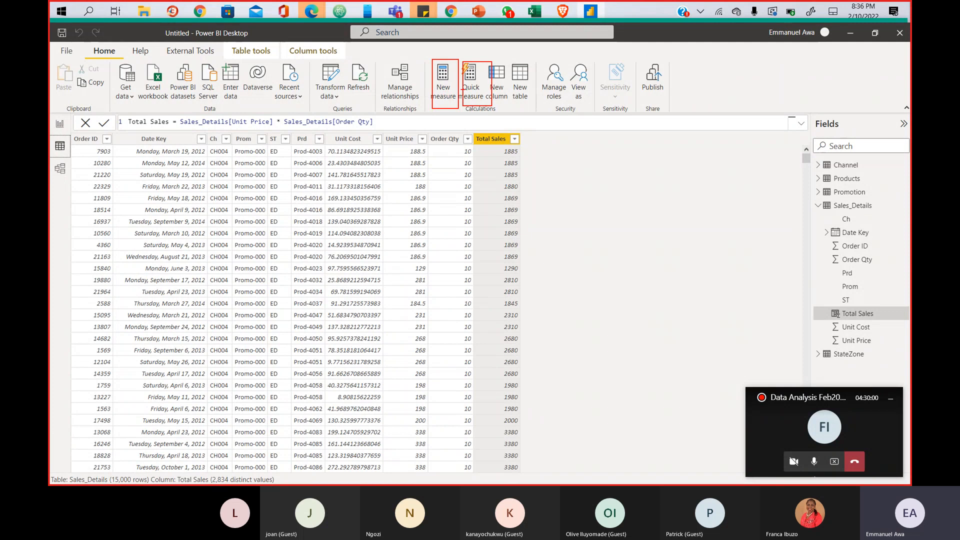
key("Escape")
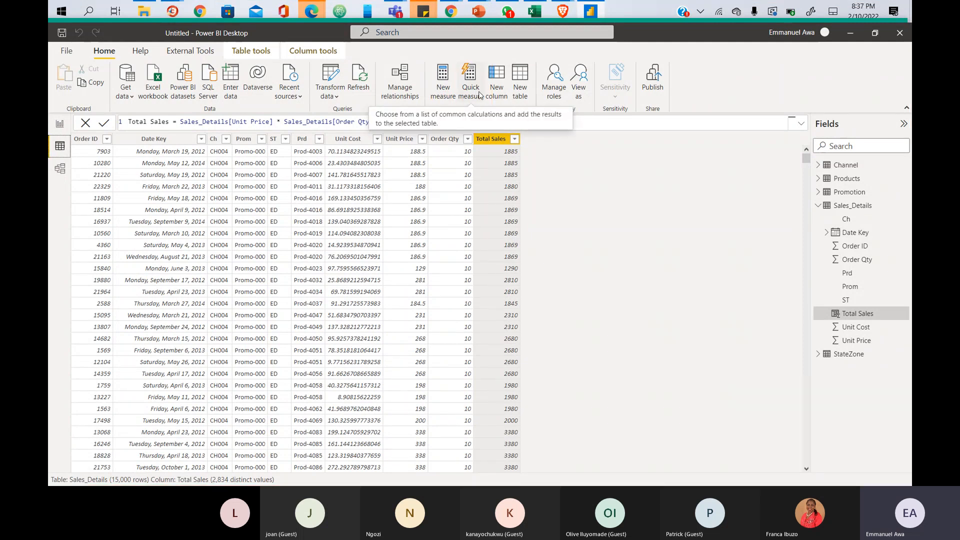
- Return to the report page and create a new measure, which lands in the Channel table
left_click(59, 126)
left_click(60, 147)
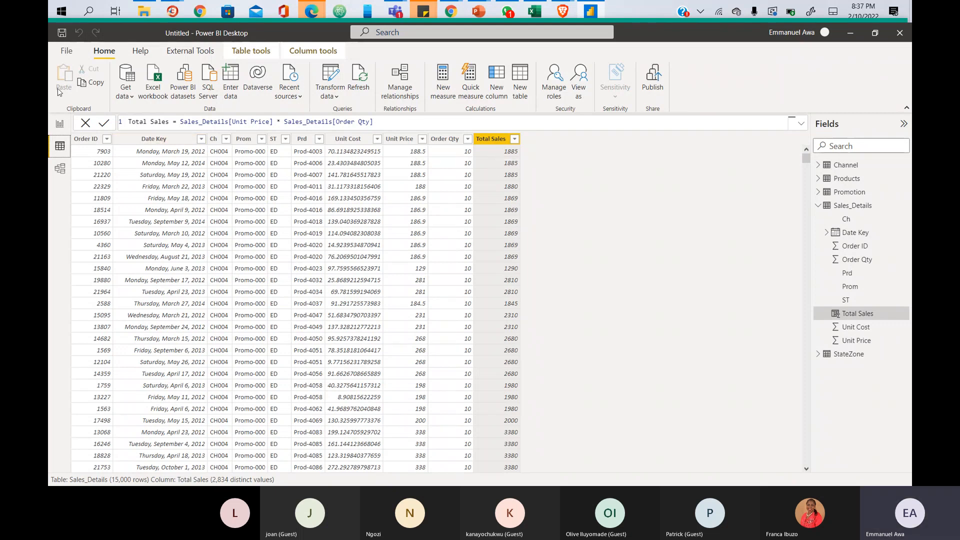
left_click(59, 124)
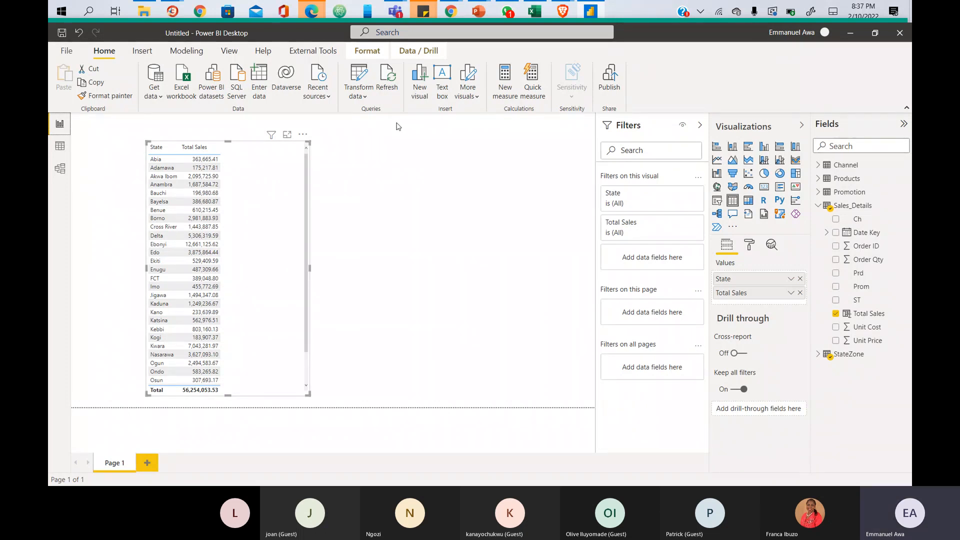
left_click(504, 96)
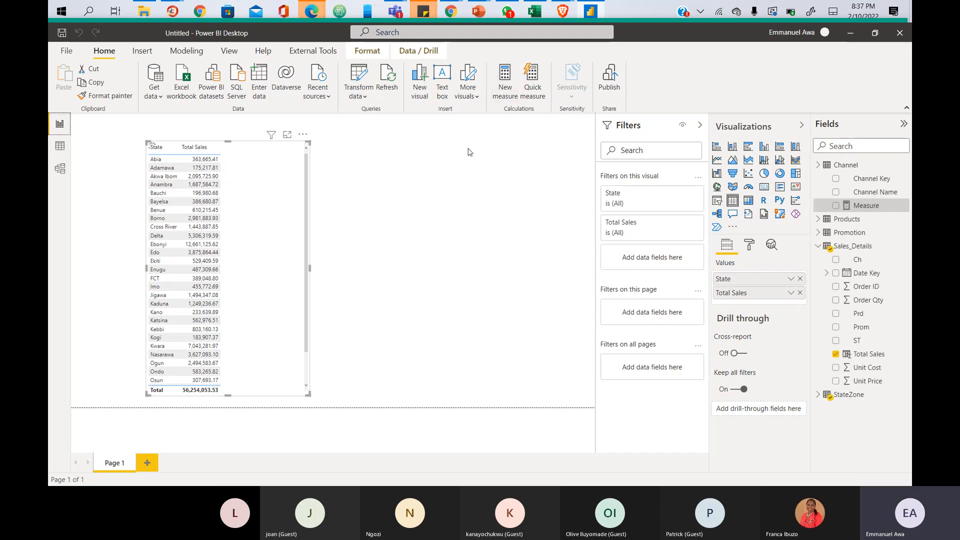
- Rename the new measure to TotalSales2 and expand the formula editor
double_click(142, 120)
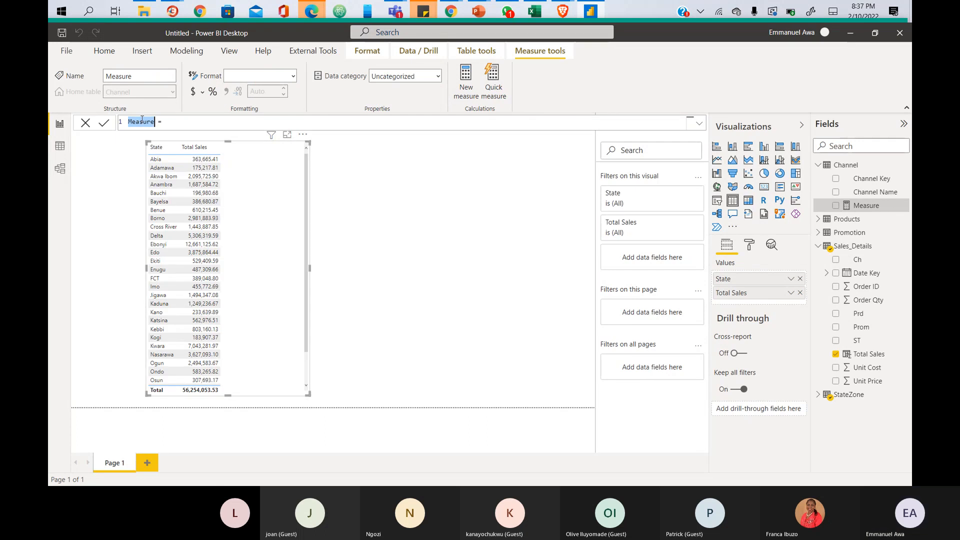
type("SUM")
key("BackSpace")
key("BackSpace")
key("BackSpace")
type("tOTAL")
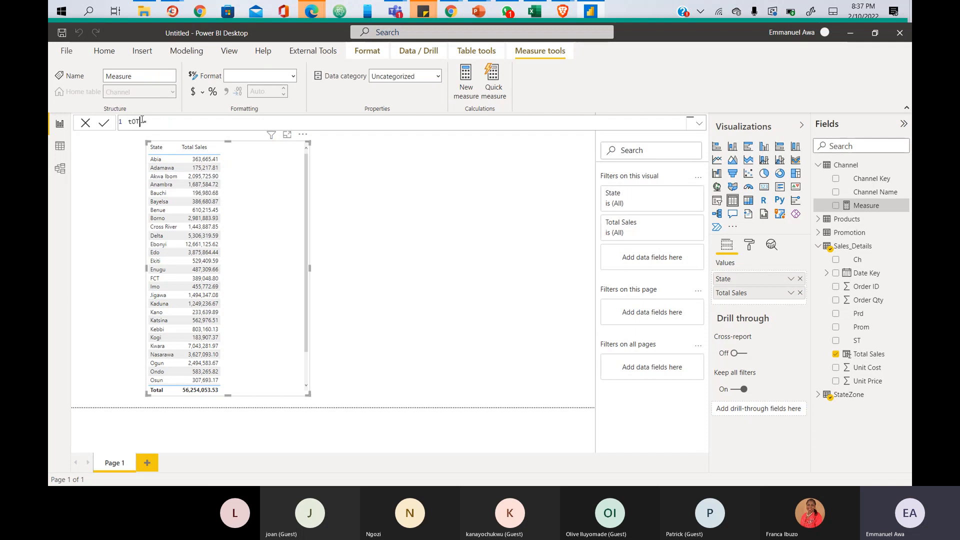
key("BackSpace")
key("BackSpace")
key("BackSpace")
key("BackSpace")
key("BackSpace")
type("tOTAL")
key("BackSpace")
key("BackSpace")
key("BackSpace")
key("BackSpace")
key("BackSpace")
type("Total")
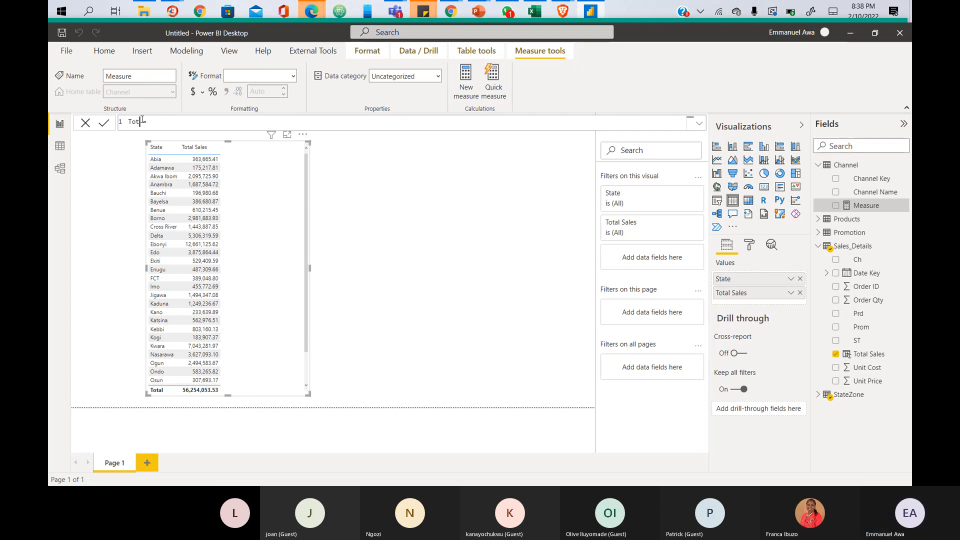
type("Sales2")
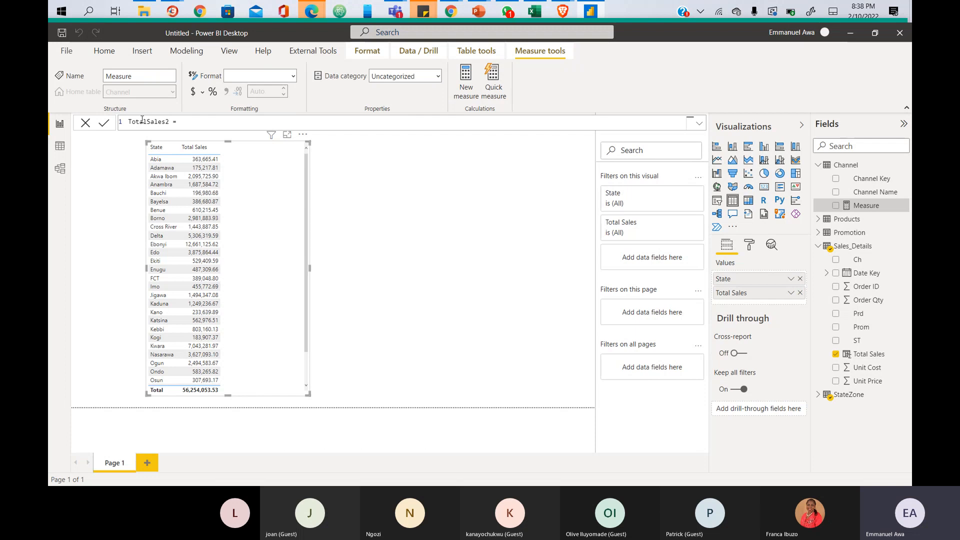
left_click(699, 124)
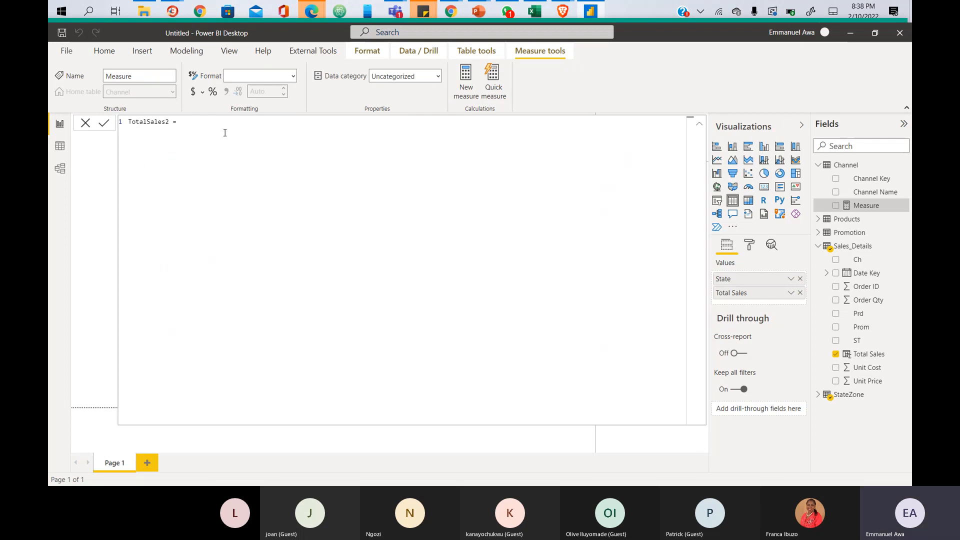
- Begin the measure's indented second line with SUMX( chosen from autocomplete
key("Tab")
type("SUMX")
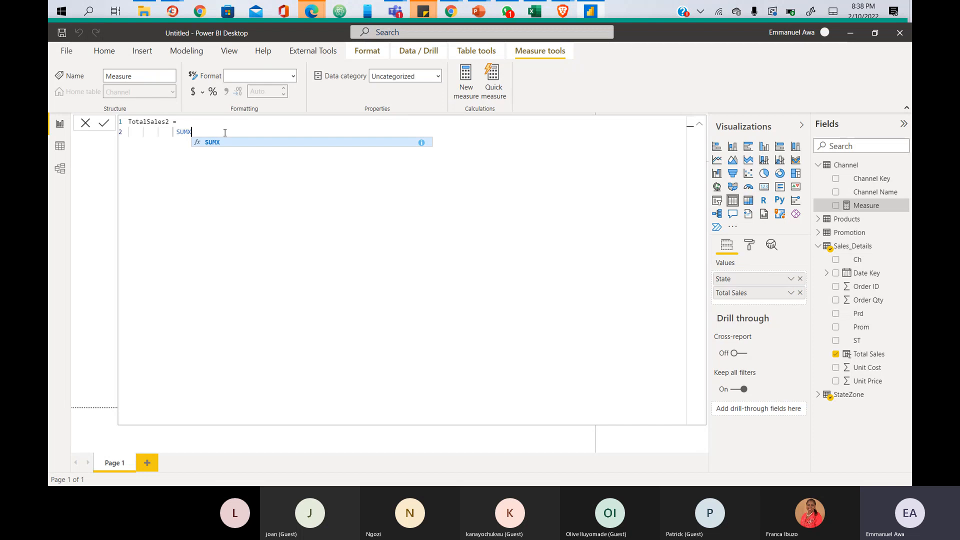
key("BackSpace")
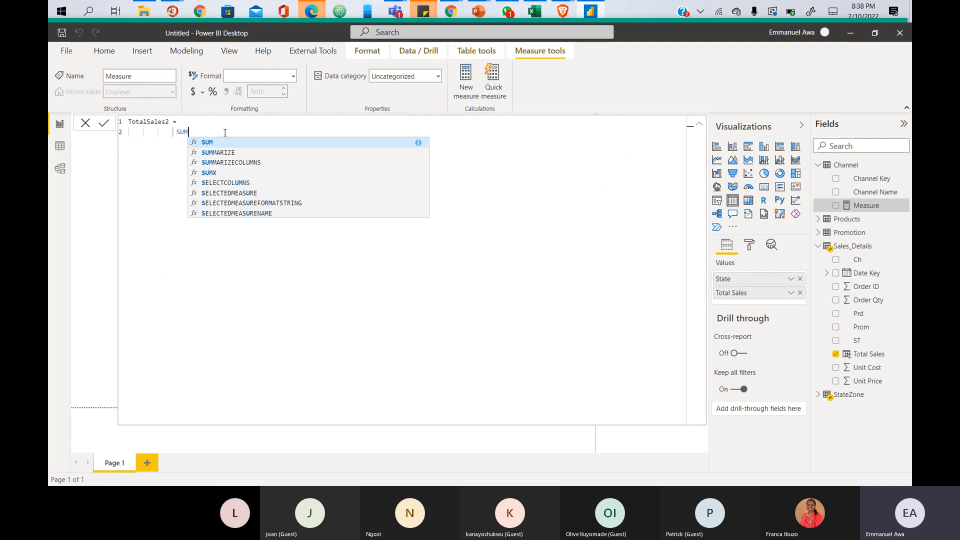
type("X")
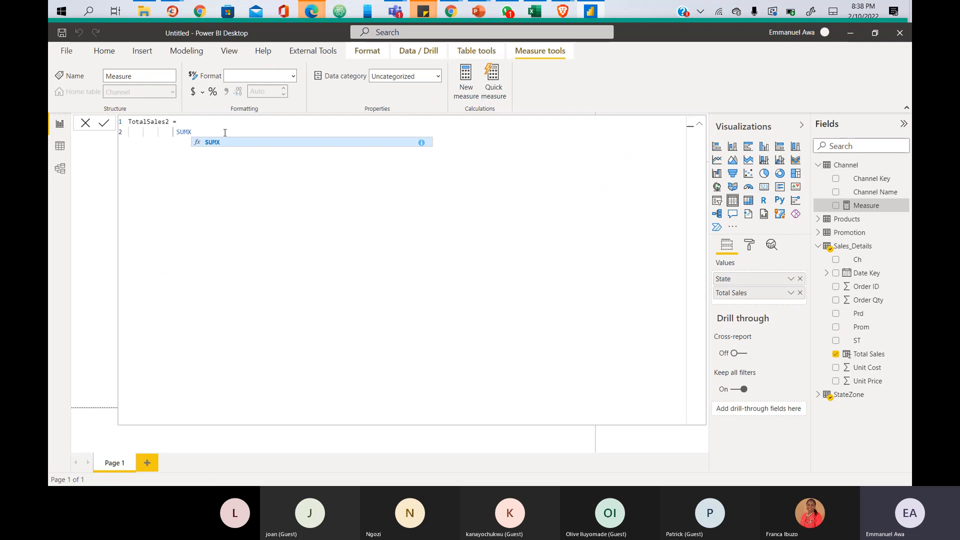
type("(")
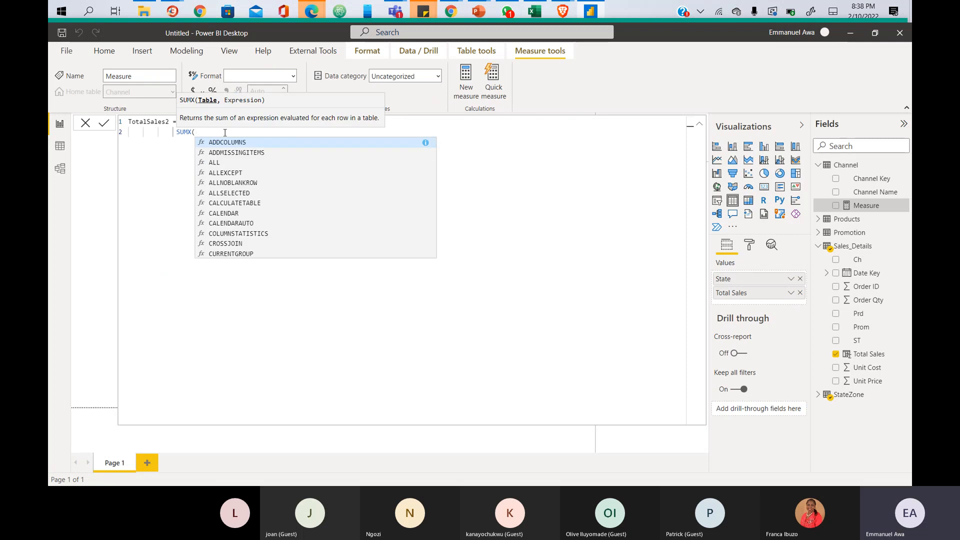
key("BackSpace")
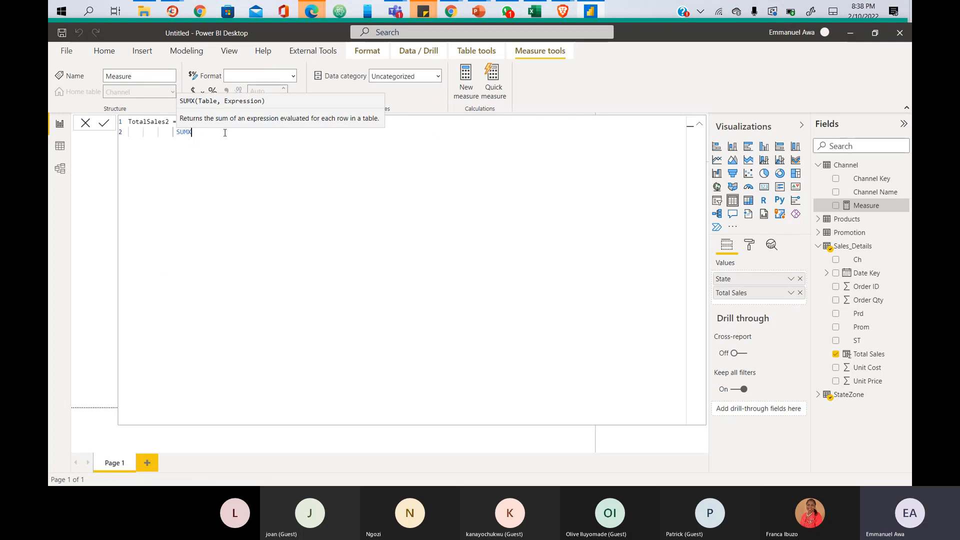
- Add the opening parenthesis after SUMX in the TotalSales2 formula
type("(")
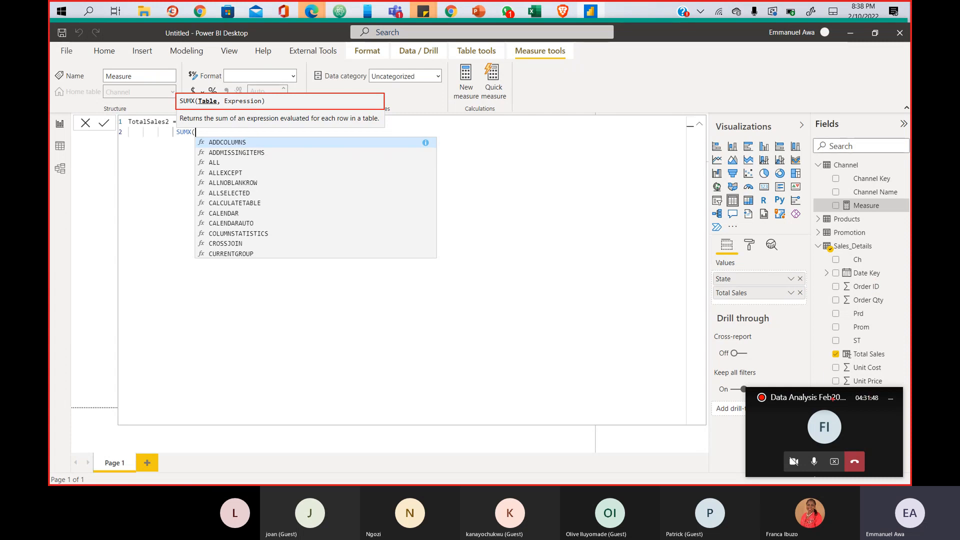
key("Escape")
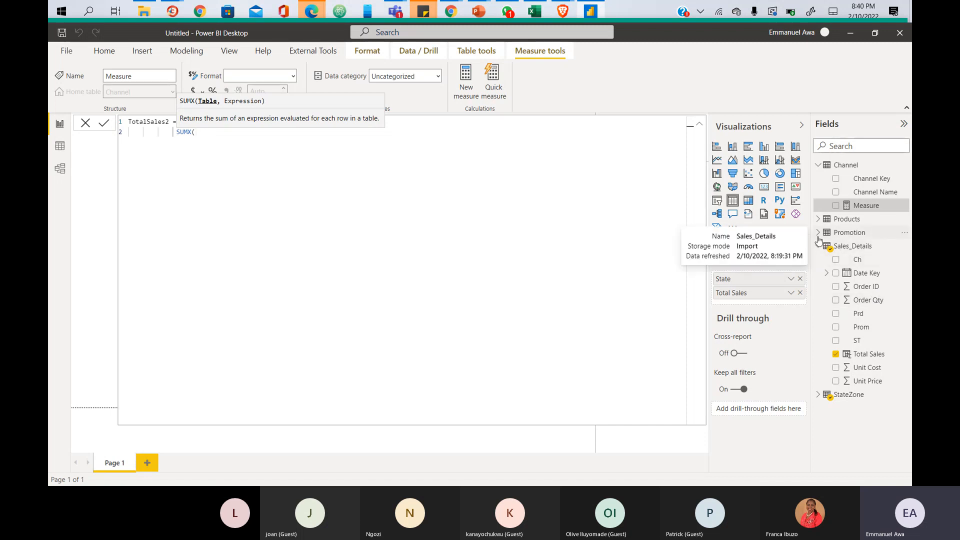
key("ctrl+2")
- Enter Sales_Details as the SUMX table argument, correcting the partially typed name
left_click_drag(815, 239, 910, 251)
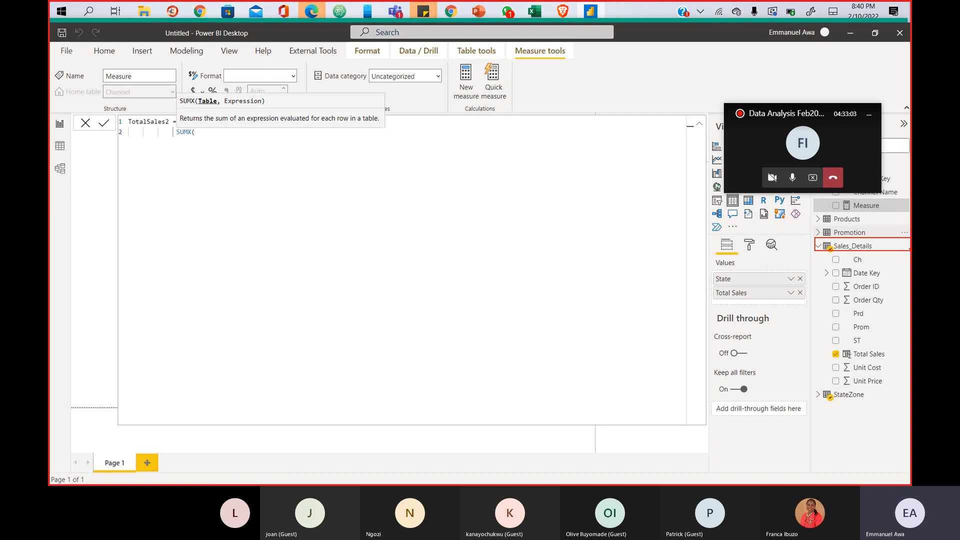
key("Escape")
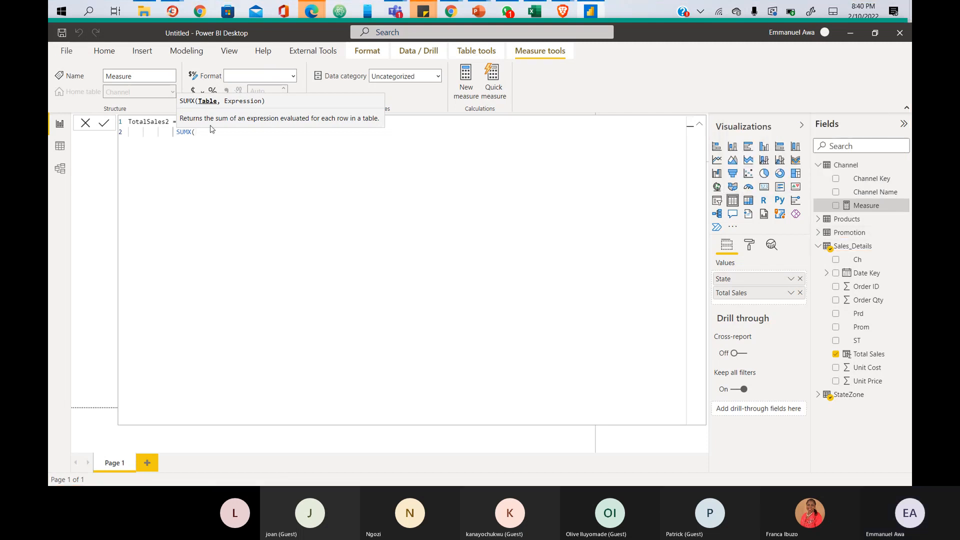
type("sal")
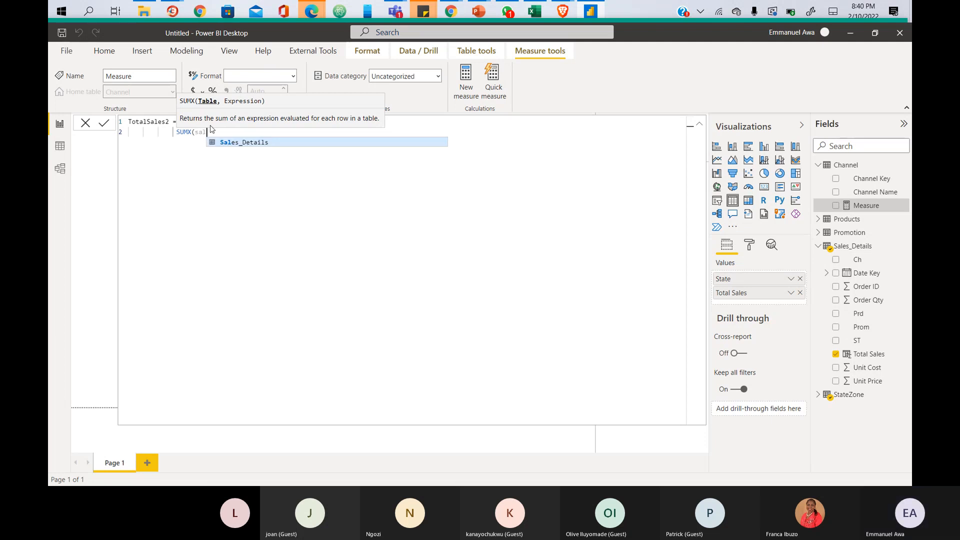
key("Escape")
key("BackSpace")
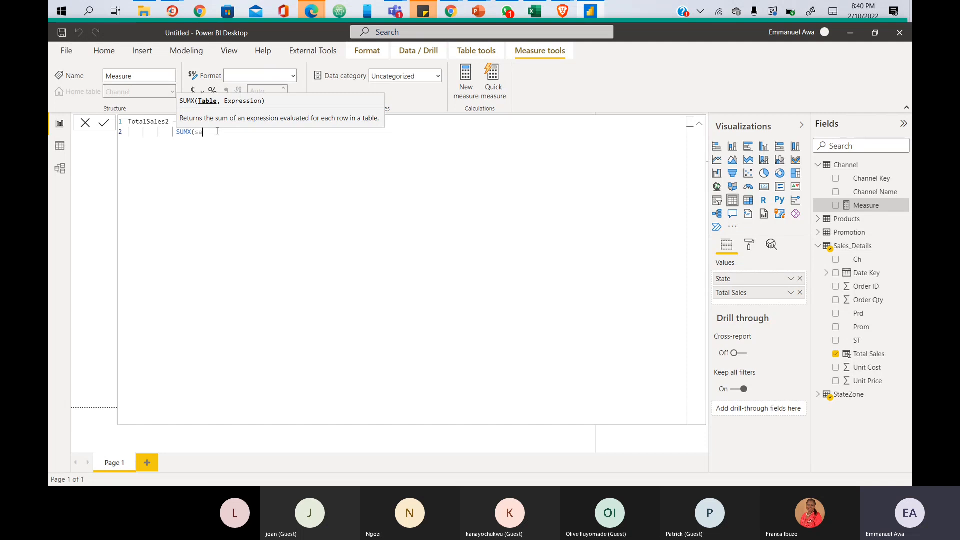
type("a")
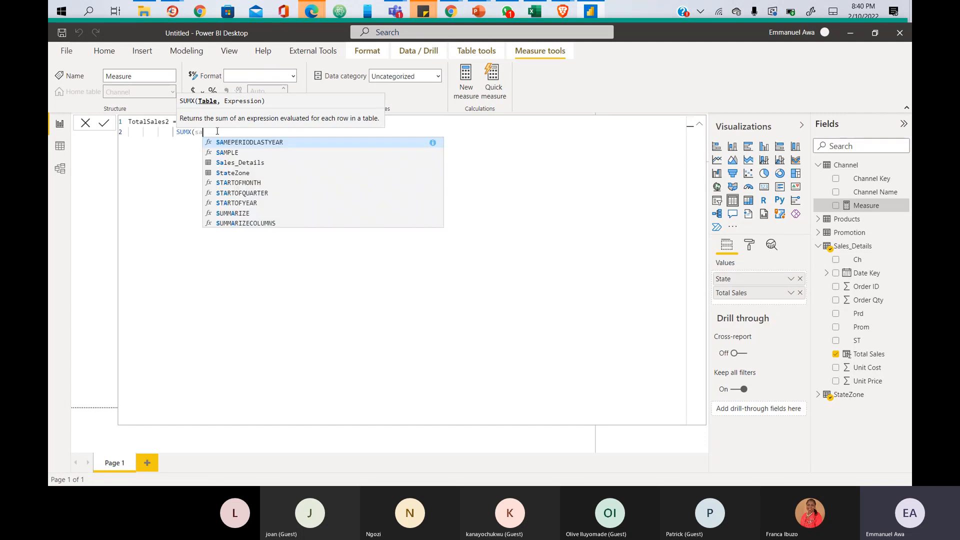
type("l")
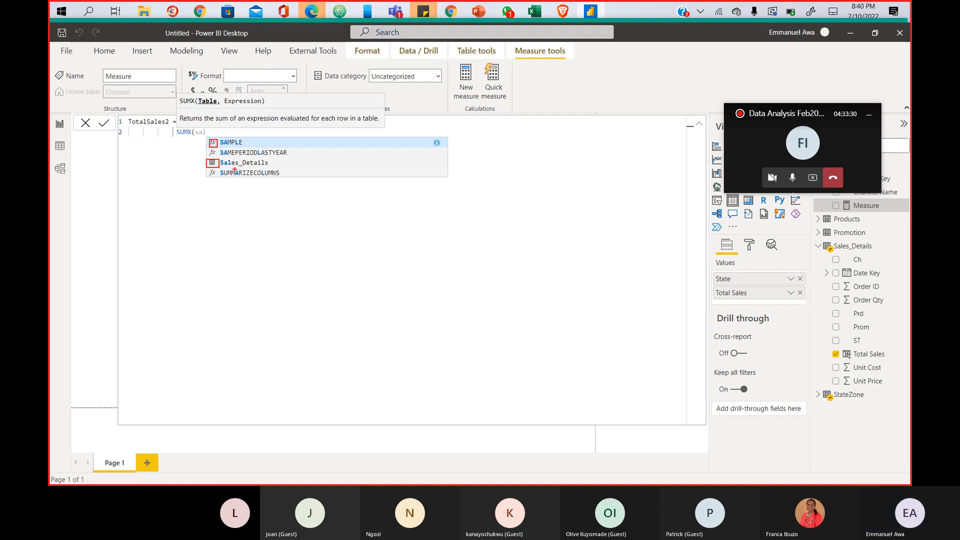
key("Escape")
key("BackSpace")
key("BackSpace")
key("BackSpace")
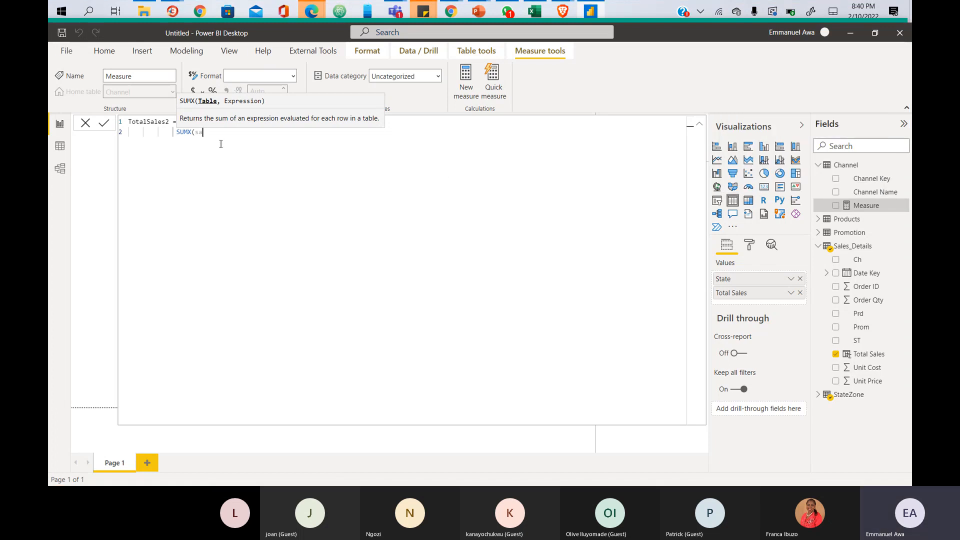
type("al")
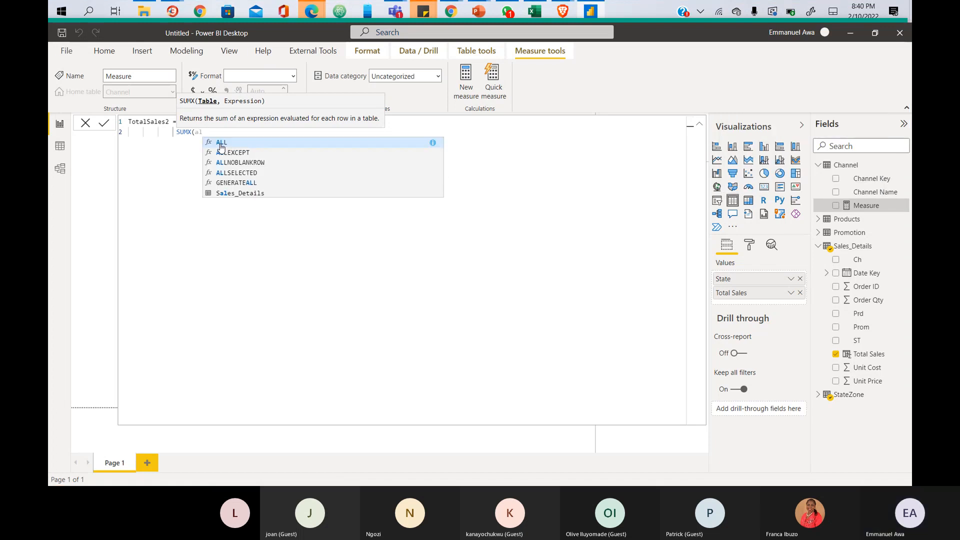
key("BackSpace")
key("BackSpace")
type("sal")
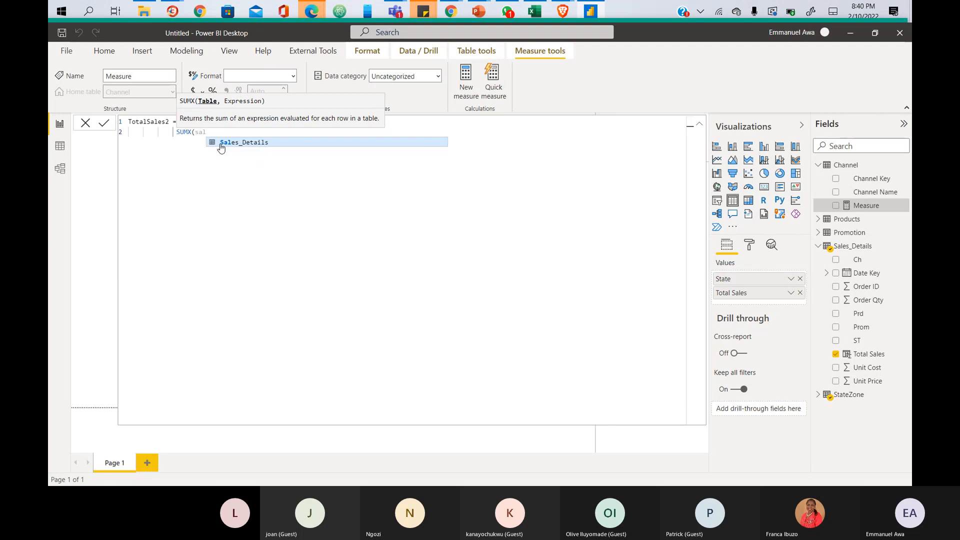
left_click(222, 143)
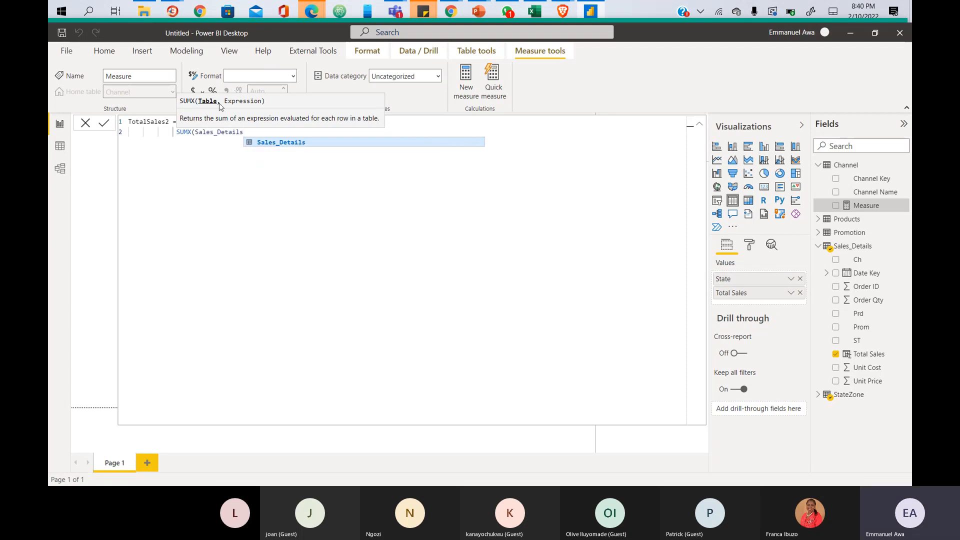
type(",")
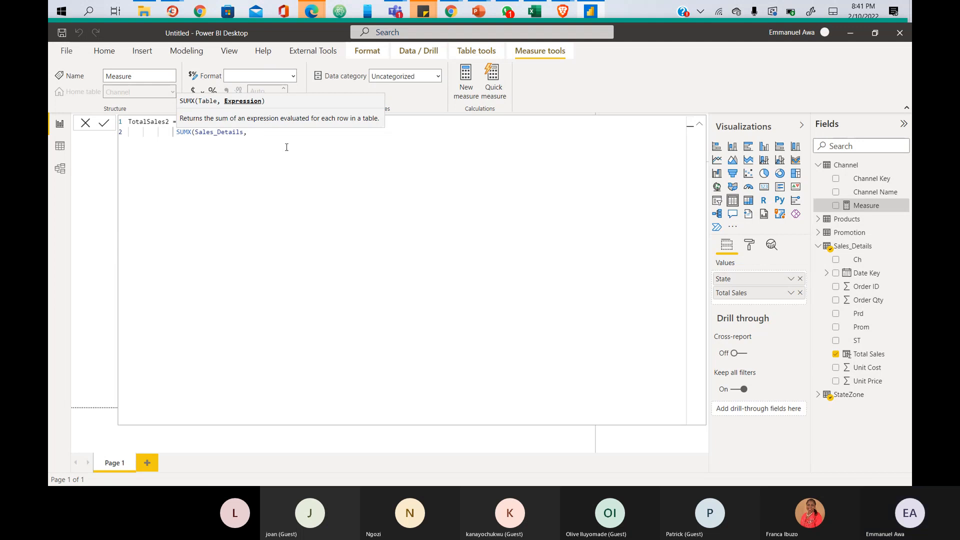
- Multiply Sales_Details[Unit Price] by Sales_Details[Order Qty] and commit the TotalSales2 measure
type("unit")
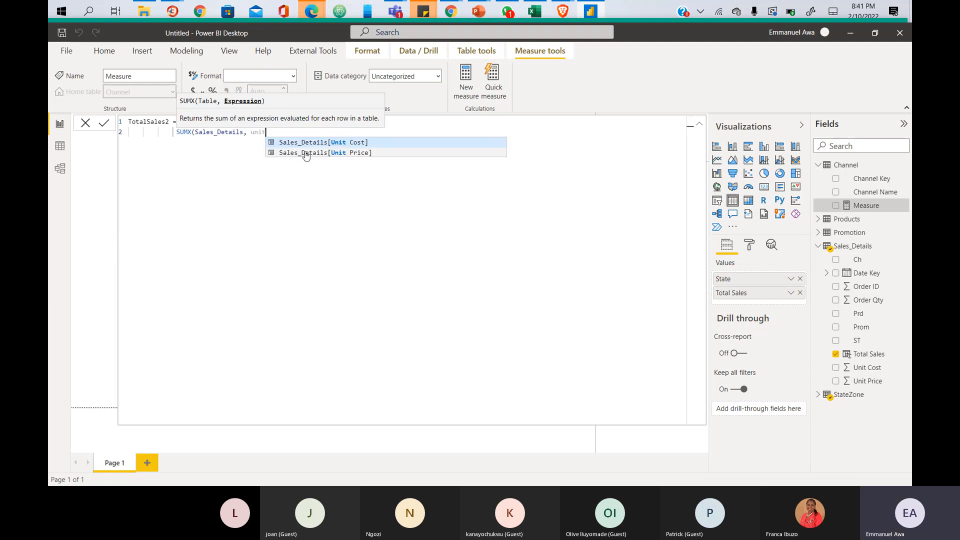
left_click(306, 153)
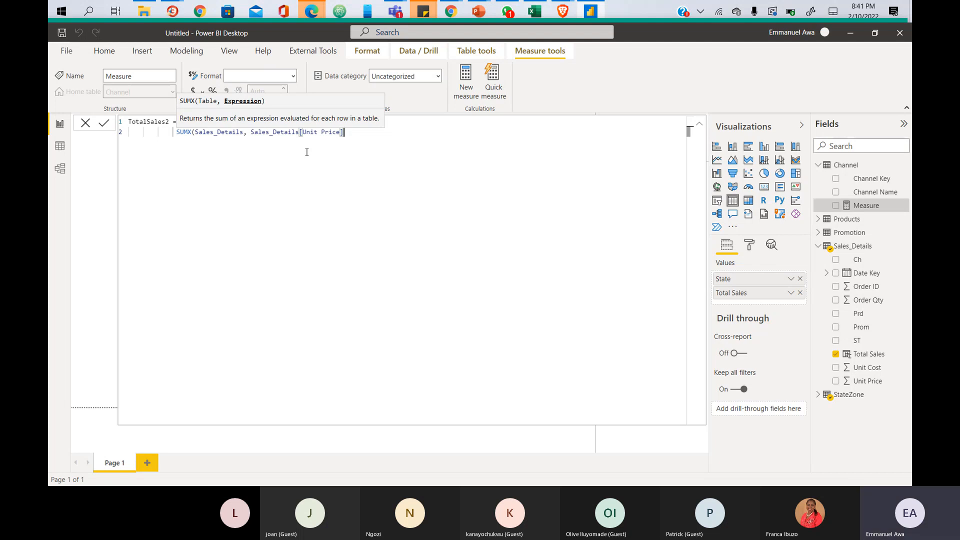
type("*")
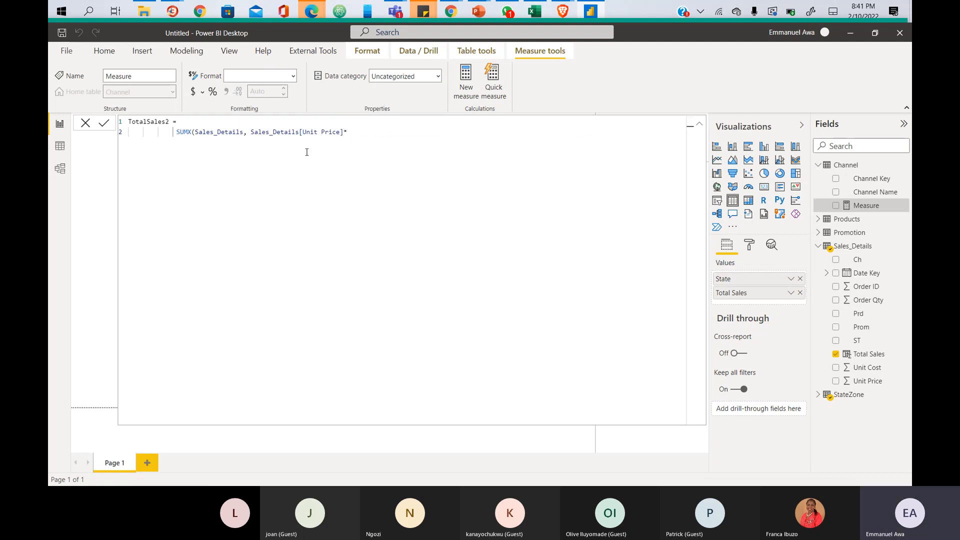
type("orde")
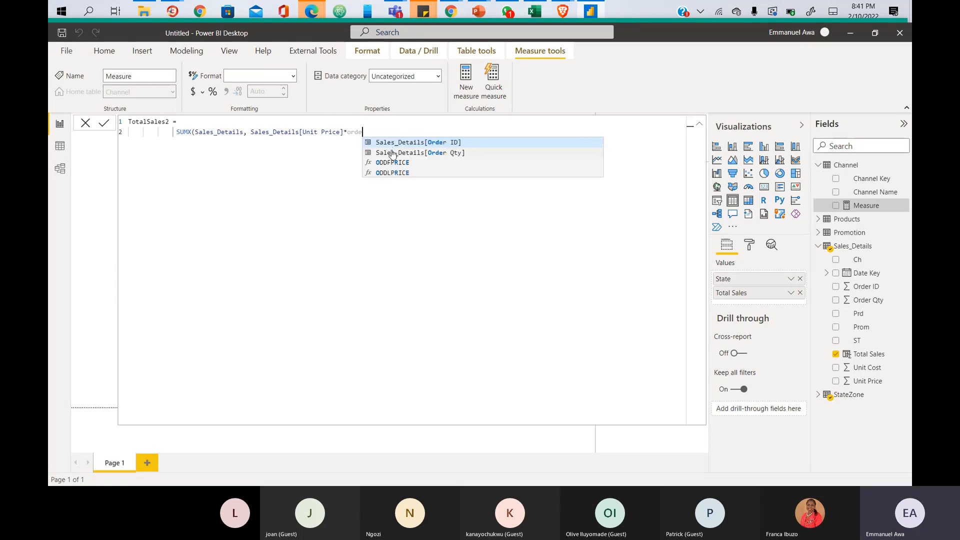
left_click(393, 153)
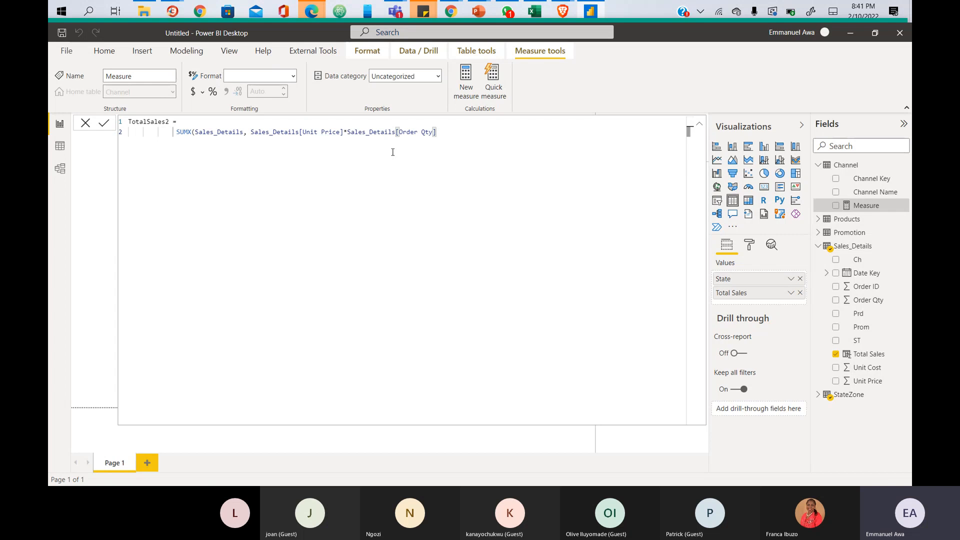
type(")")
key("Return")
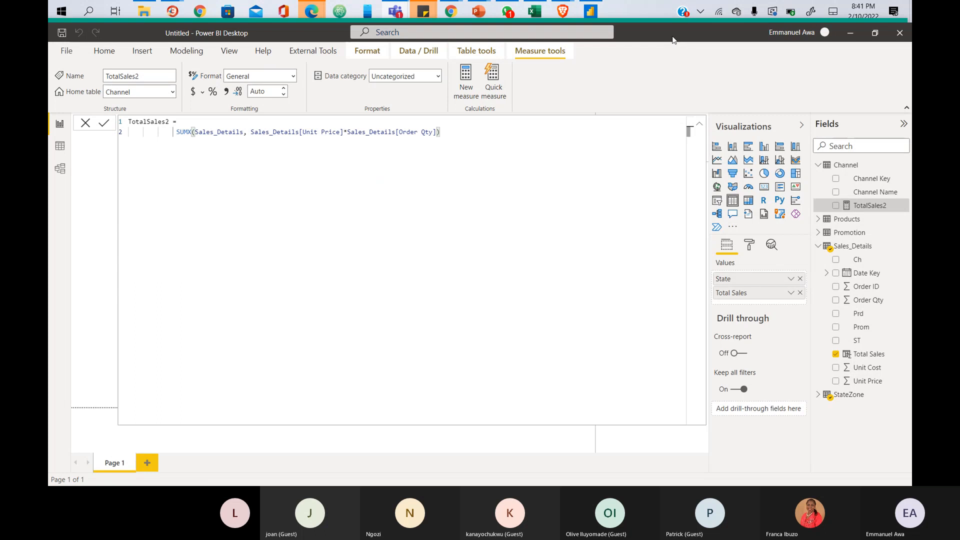
- Close the TotalSales2 formula bar and switch to Data view for the Channel table
left_click(86, 127)
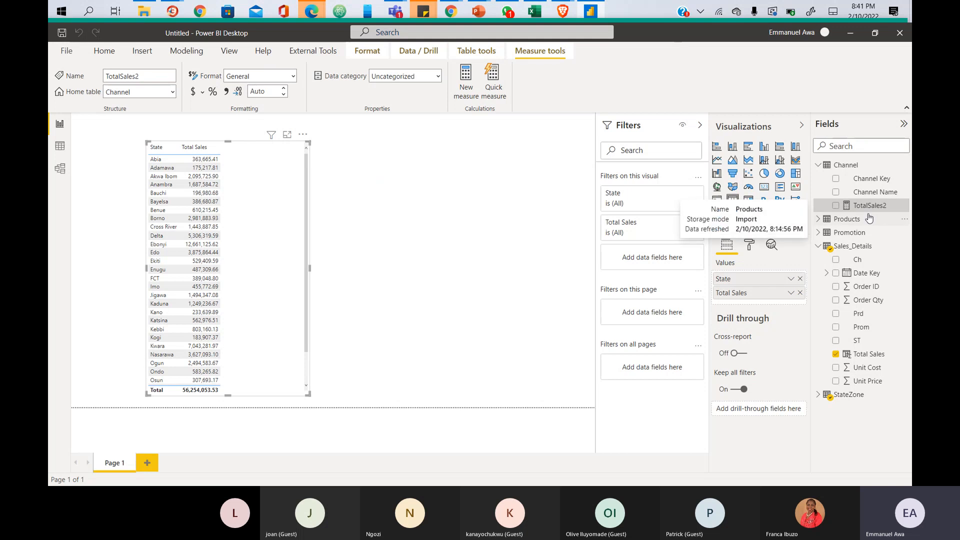
left_click_drag(837, 199, 897, 211)
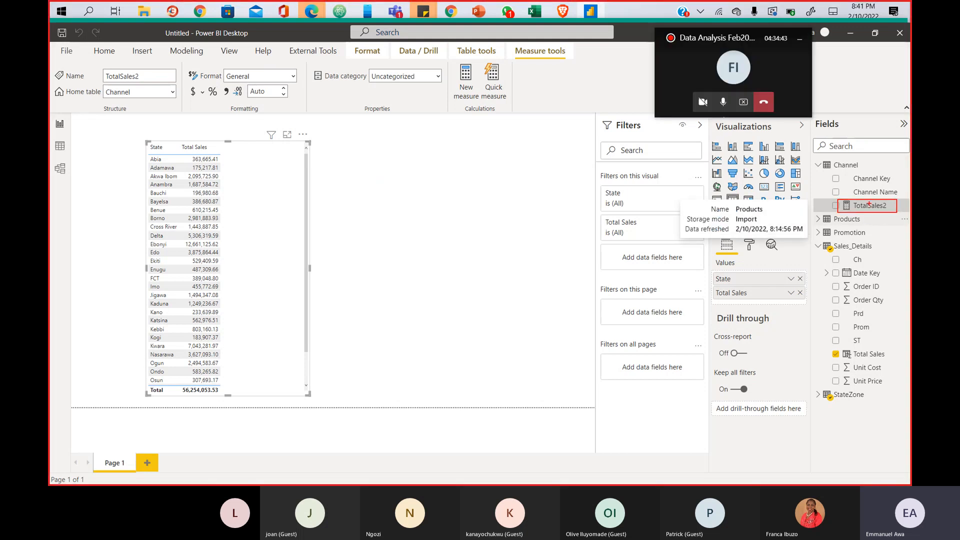
mouse_move(811, 155)
left_mouse_down()
mouse_move(834, 170)
mouse_move(890, 170)
left_mouse_up()
left_click(58, 148)
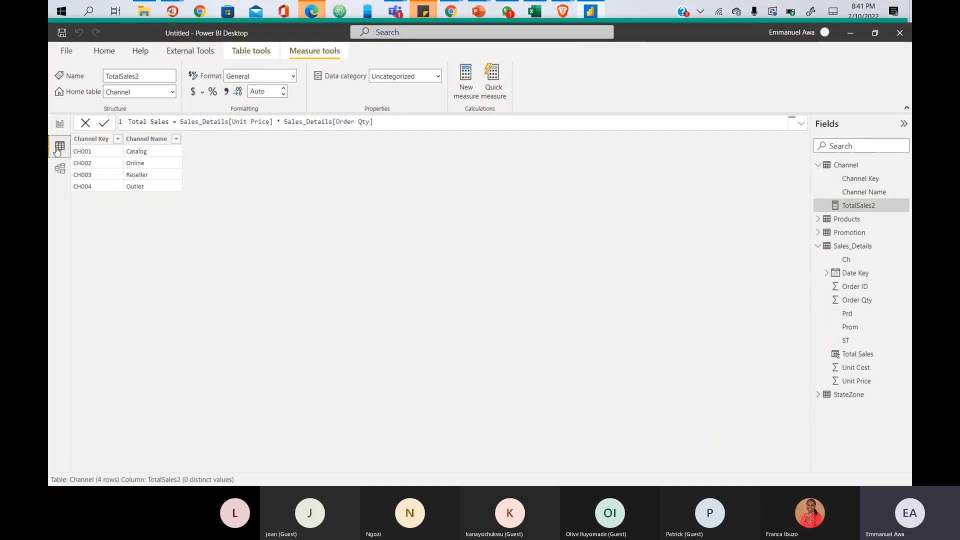
left_click(848, 170)
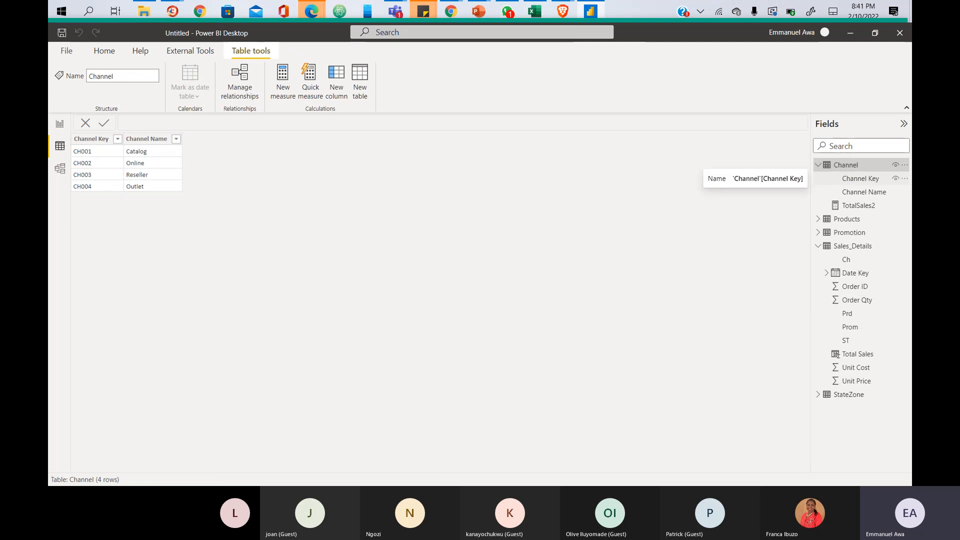
left_click_drag(836, 173, 884, 186)
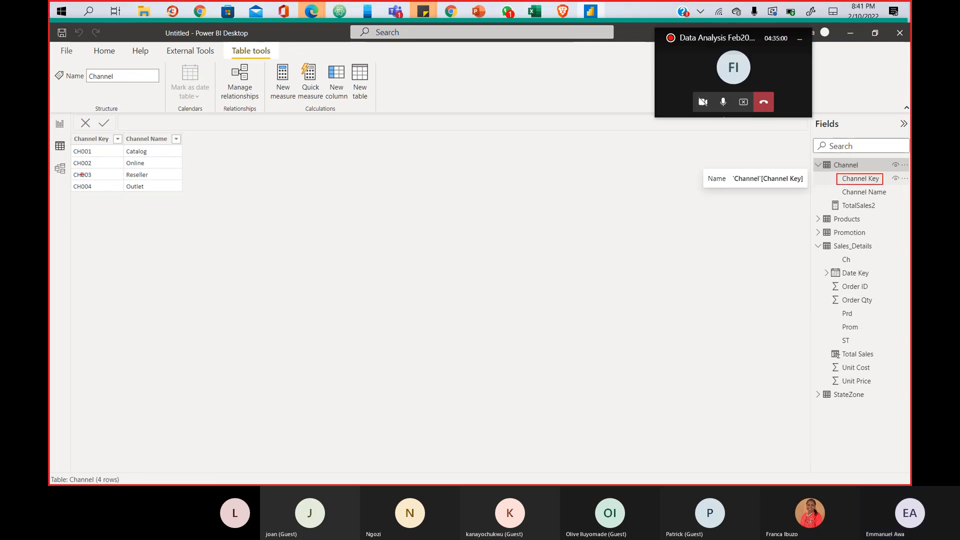
mouse_move(73, 135)
left_mouse_down()
mouse_move(105, 138)
mouse_move(120, 185)
left_mouse_up()
left_click_drag(840, 190, 898, 197)
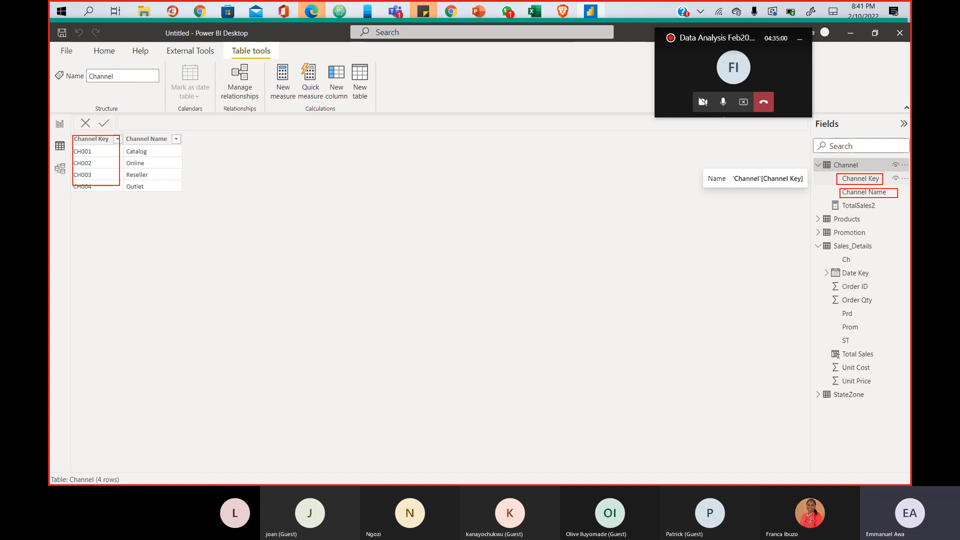
mouse_move(126, 134)
left_mouse_down()
mouse_move(159, 150)
mouse_move(184, 188)
left_mouse_up()
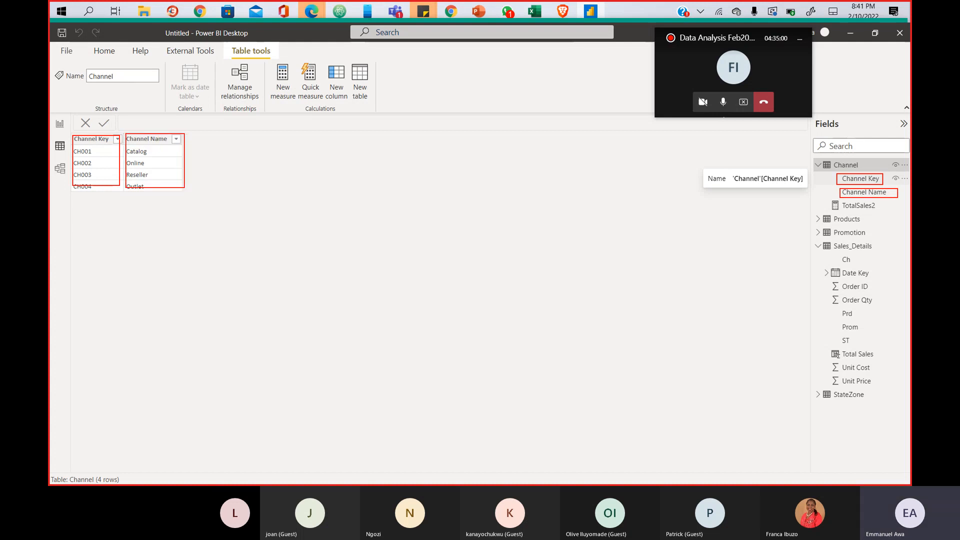
left_click_drag(826, 200, 885, 214)
mouse_move(186, 132)
left_mouse_down()
mouse_move(246, 141)
mouse_move(244, 192)
left_mouse_up()
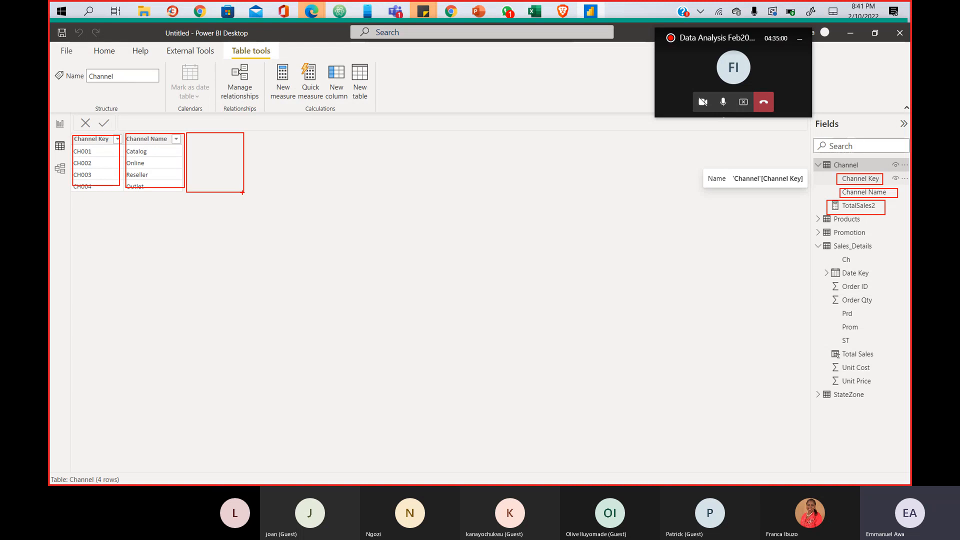
key("Escape")
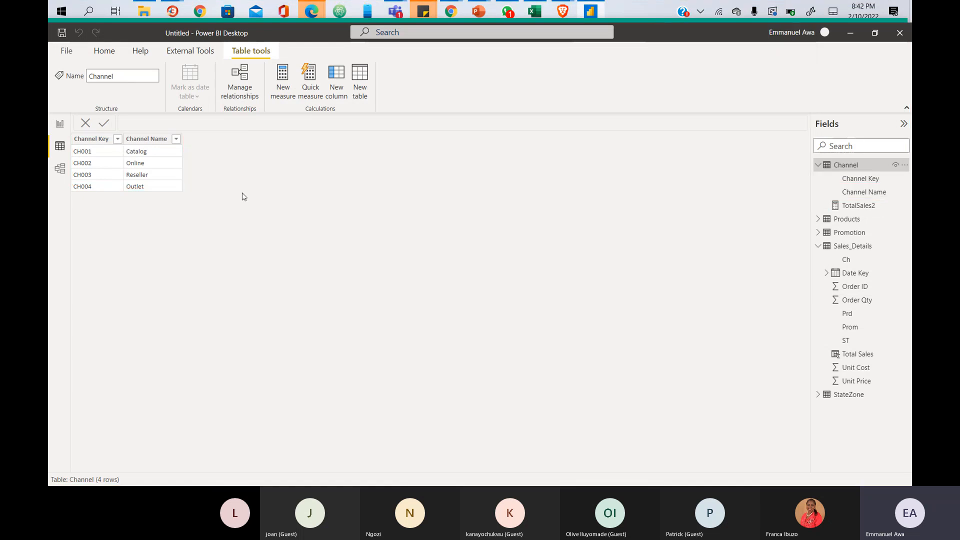
- In Report view, add TotalSales2 to the State table visual and widen it
left_click(56, 125)
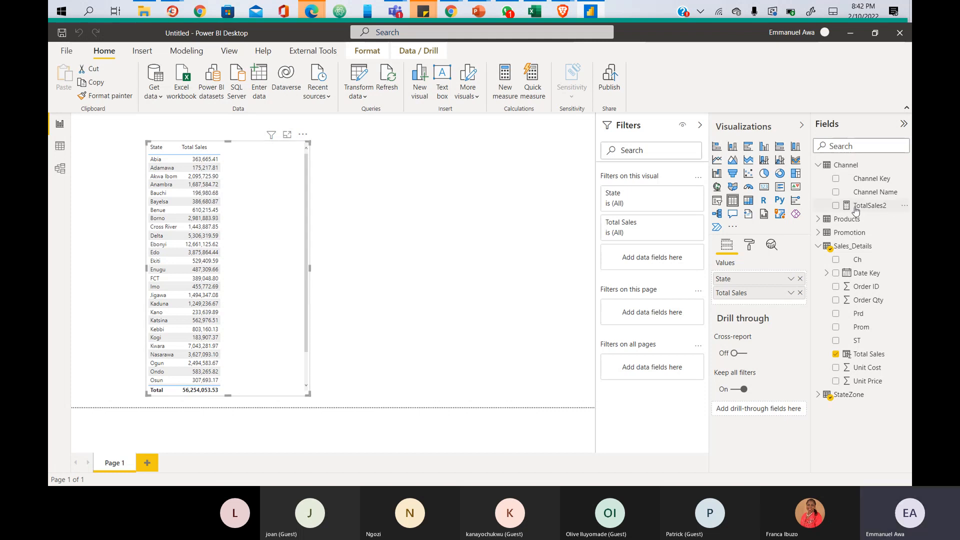
left_click_drag(857, 208, 285, 222)
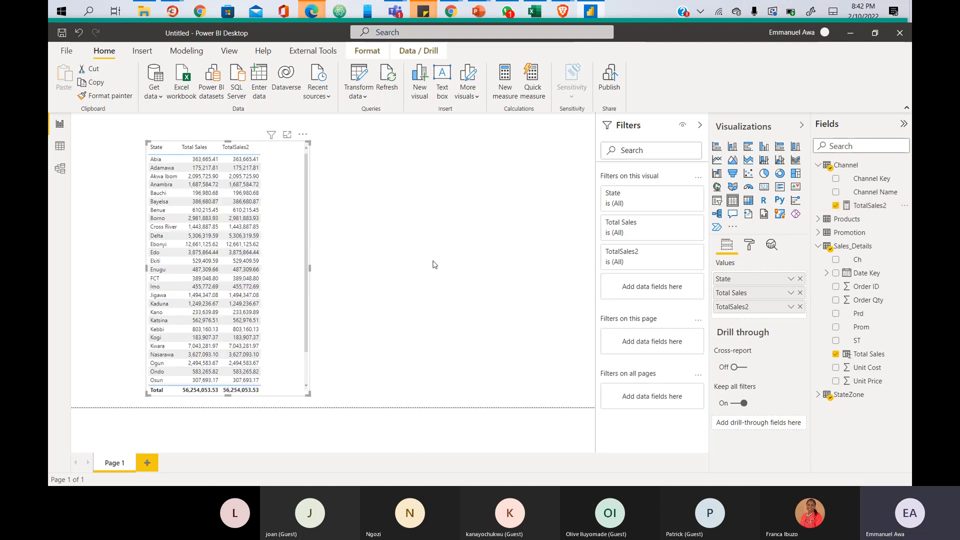
left_click_drag(306, 399, 343, 390)
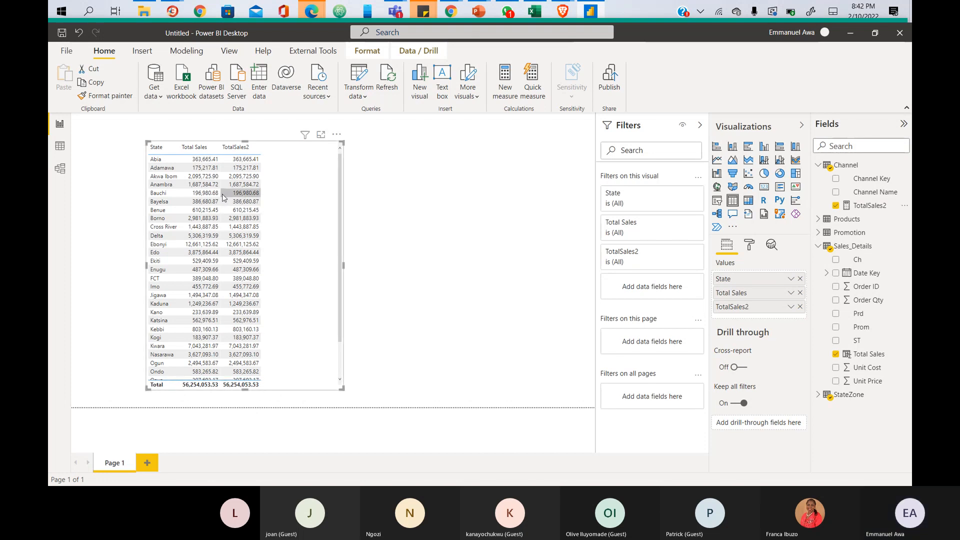
- Highlight the Total Sales and TotalSales2 values, then show the visual in Focus mode
mouse_move(179, 142)
left_mouse_down()
mouse_move(290, 245)
mouse_move(294, 379)
left_mouse_up()
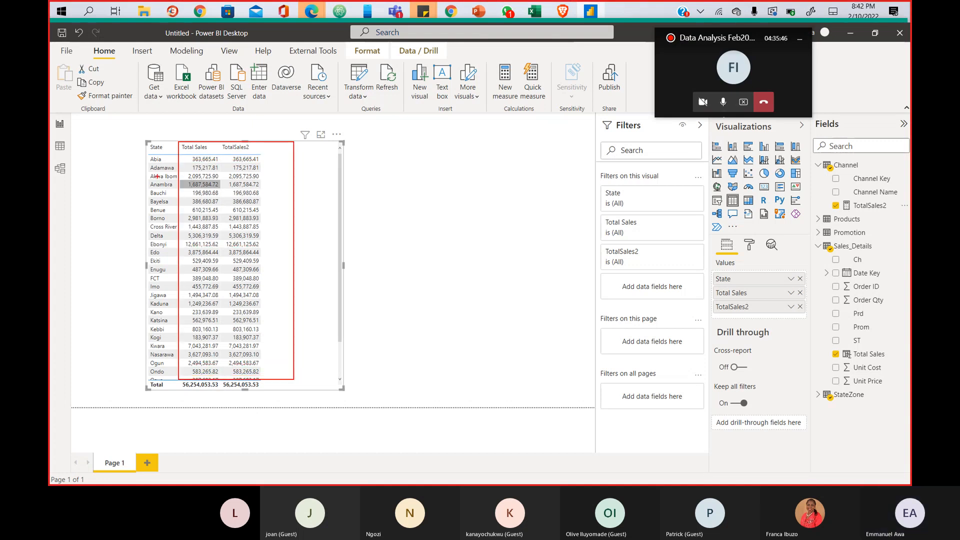
left_click_drag(207, 145, 220, 246)
left_click_drag(241, 149, 265, 256)
key("Escape")
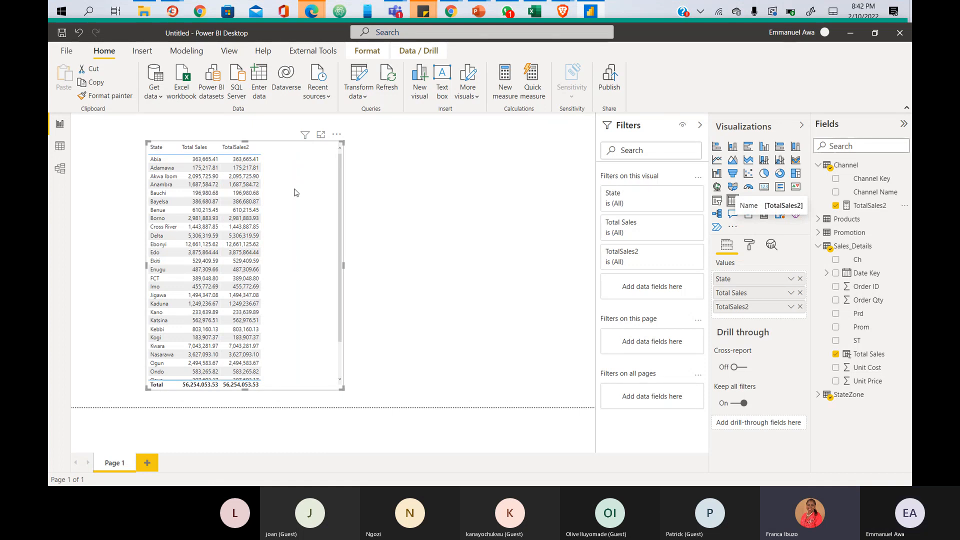
left_click(321, 135)
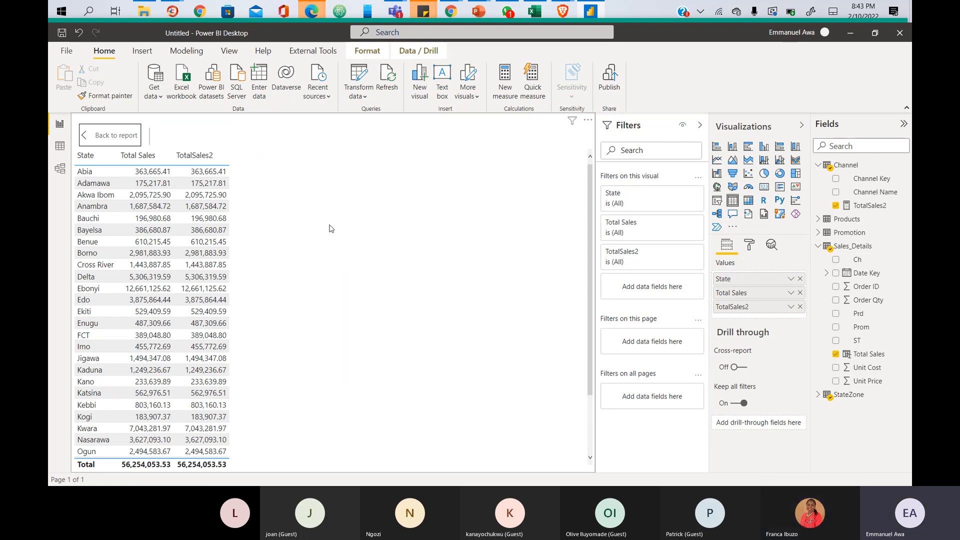
- Highlight both sales columns, then display the Sales_Details table in Data view
key("ctrl+2")
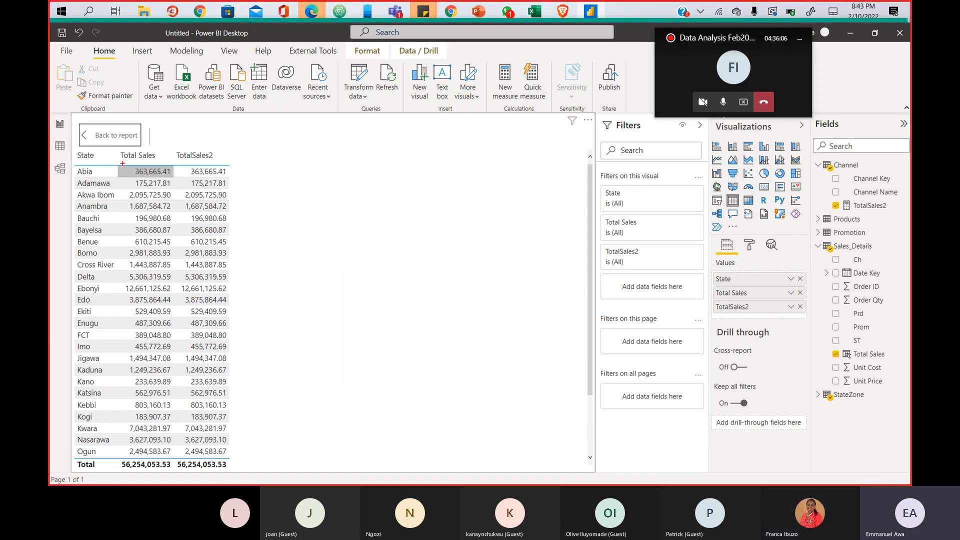
mouse_move(130, 164)
left_mouse_down()
mouse_move(245, 225)
mouse_move(243, 454)
left_mouse_up()
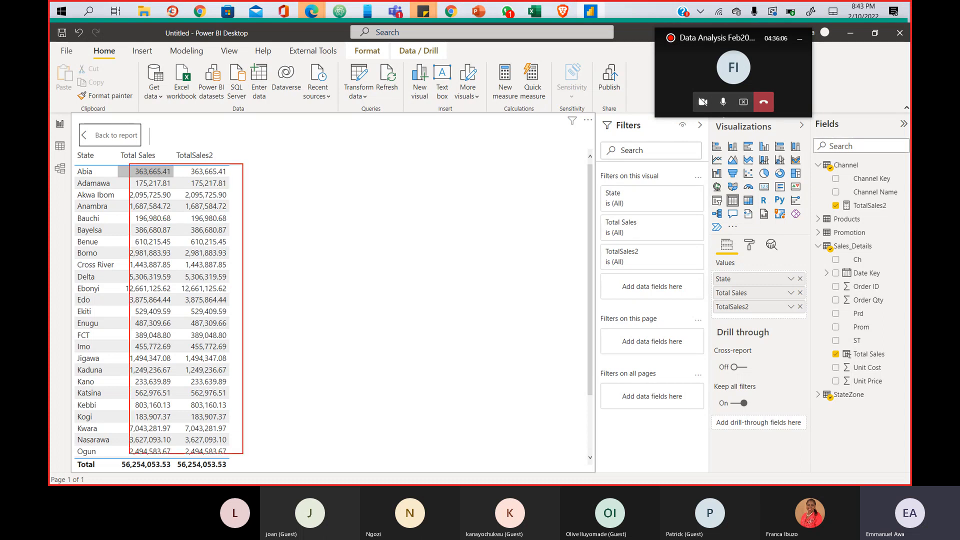
mouse_move(130, 165)
left_mouse_down()
mouse_move(175, 215)
mouse_move(185, 380)
mouse_move(173, 450)
left_mouse_up()
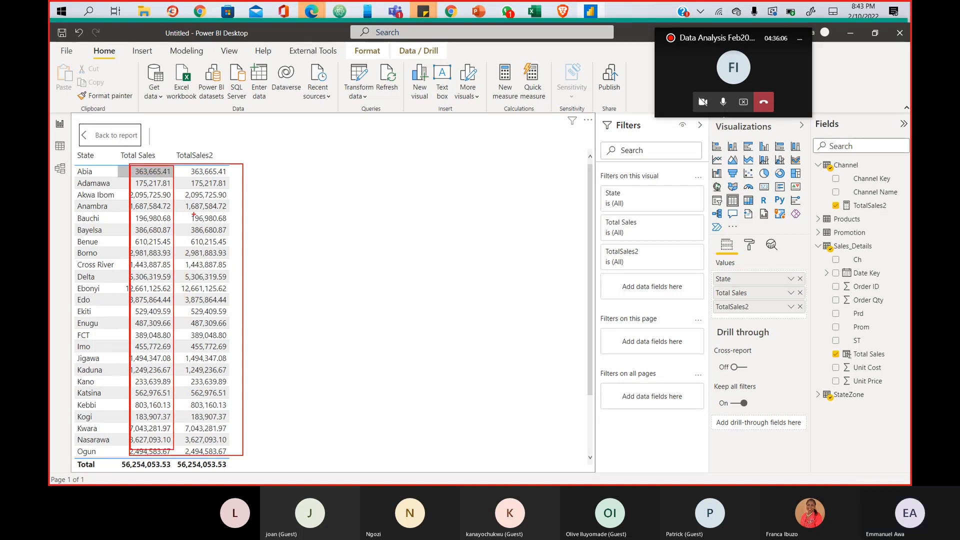
mouse_move(185, 169)
left_mouse_down()
mouse_move(237, 187)
mouse_move(243, 453)
left_mouse_up()
key("Escape")
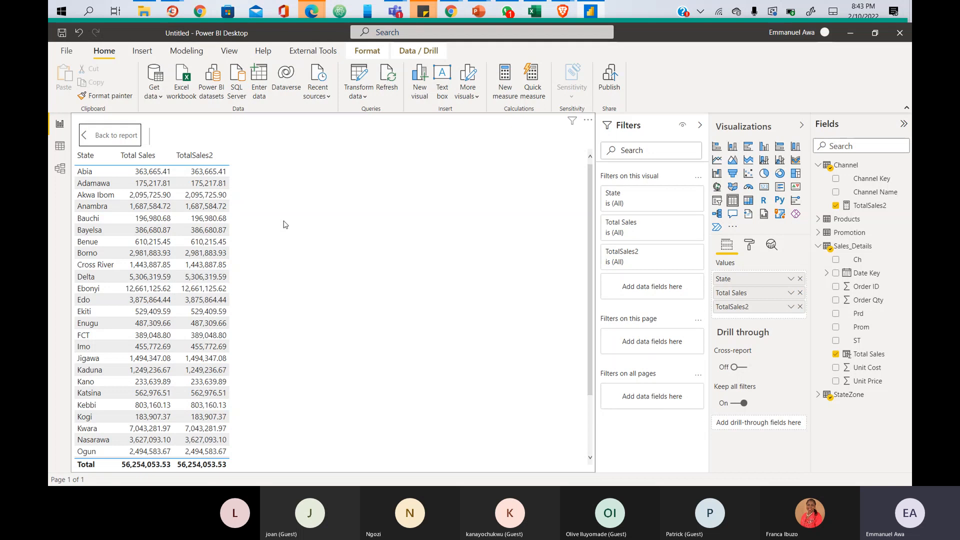
left_click(60, 146)
left_click(848, 248)
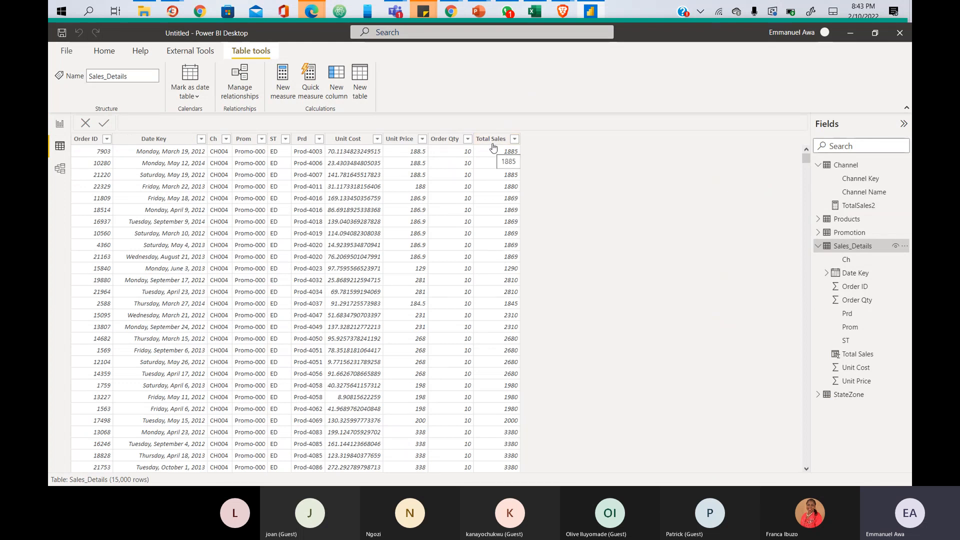
- Return to Report view and exit Focus mode on the State table visual
left_click(59, 126)
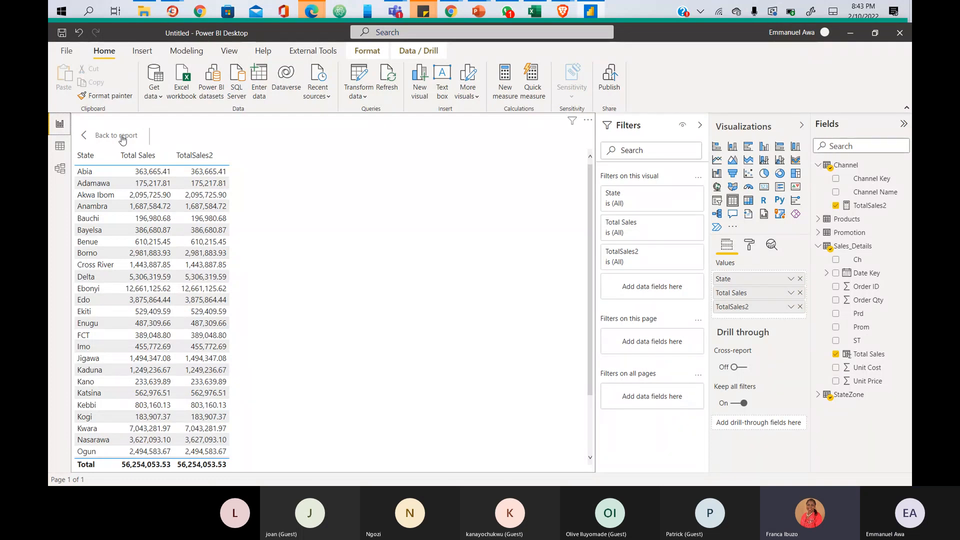
left_click(122, 138)
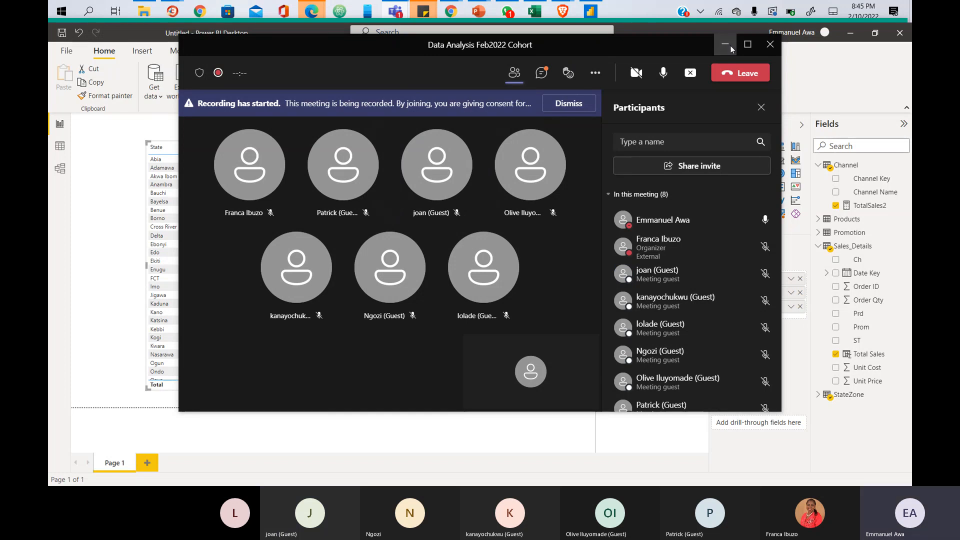
- Minimize the Teams meeting window to reveal the report page
left_click(730, 47)
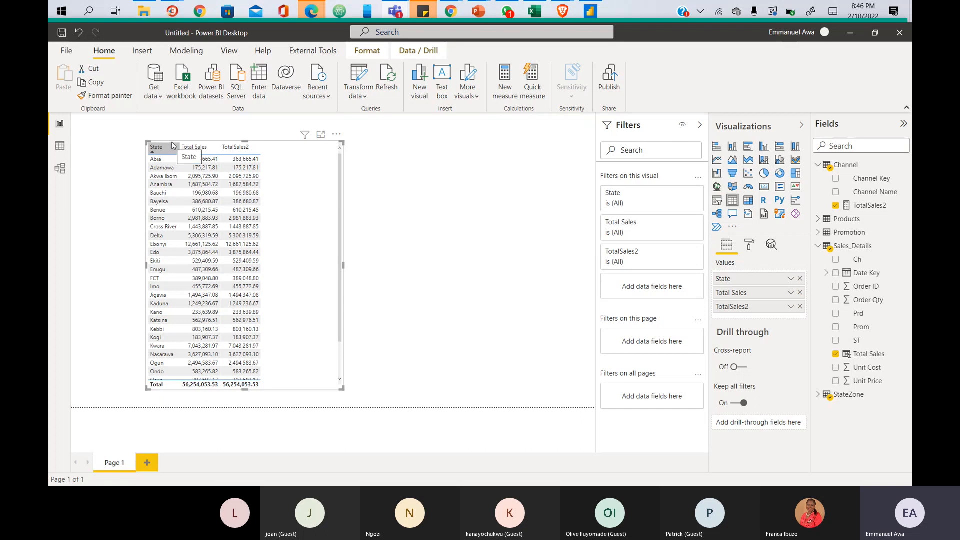
- Highlight the Total Sales column, then open the Sales_Details table in Data view
mouse_move(180, 143)
left_mouse_down()
mouse_move(278, 187)
mouse_move(304, 380)
left_mouse_up()
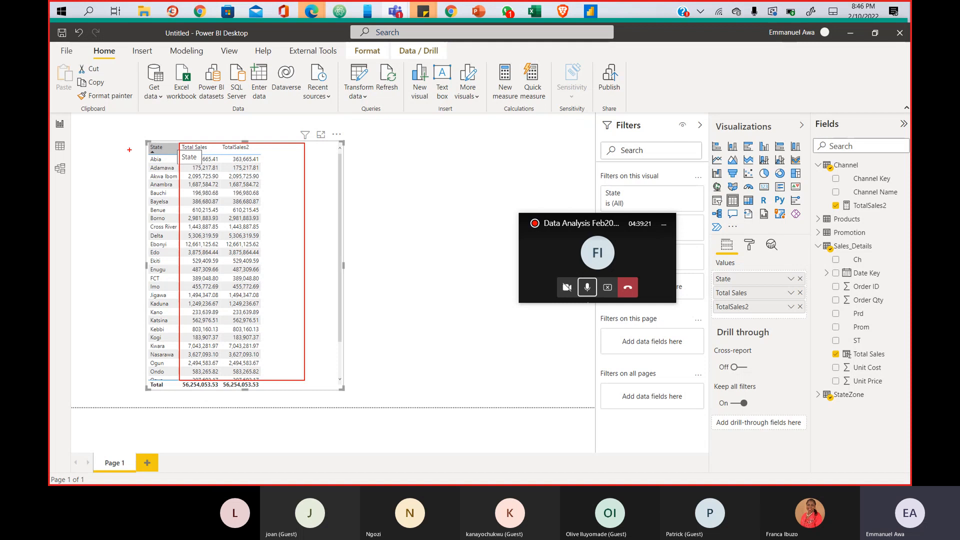
mouse_move(179, 145)
left_mouse_down()
mouse_move(213, 155)
mouse_move(227, 231)
mouse_move(225, 379)
left_mouse_up()
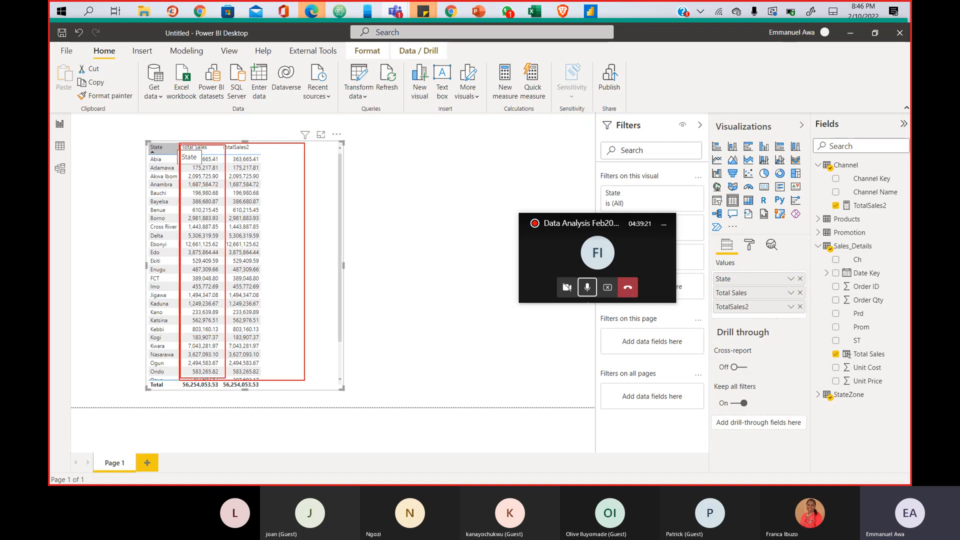
key("Escape")
left_click(57, 156)
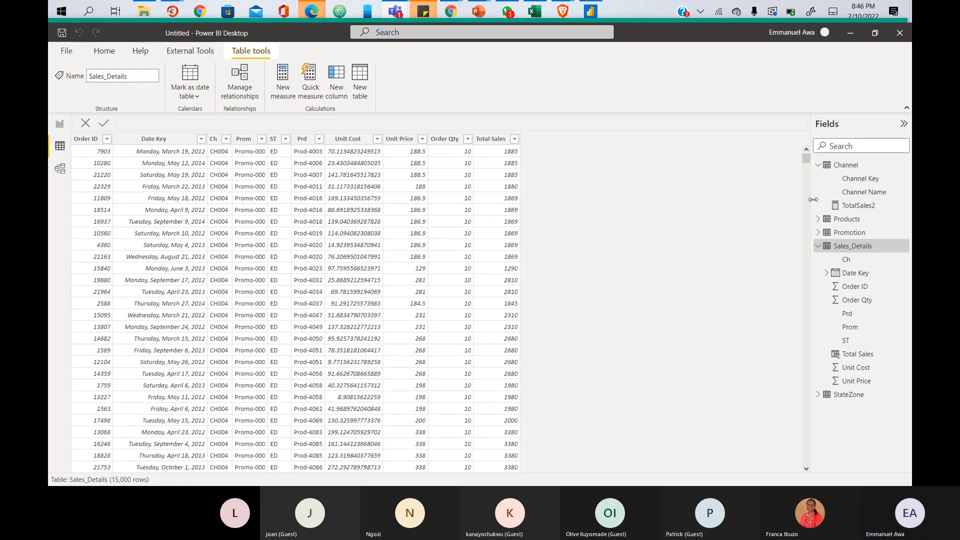
- Highlight TotalSales2 in the Fields pane, display its SUMX formula, then return to Report view
key("ctrl+2")
left_click_drag(826, 197, 901, 216)
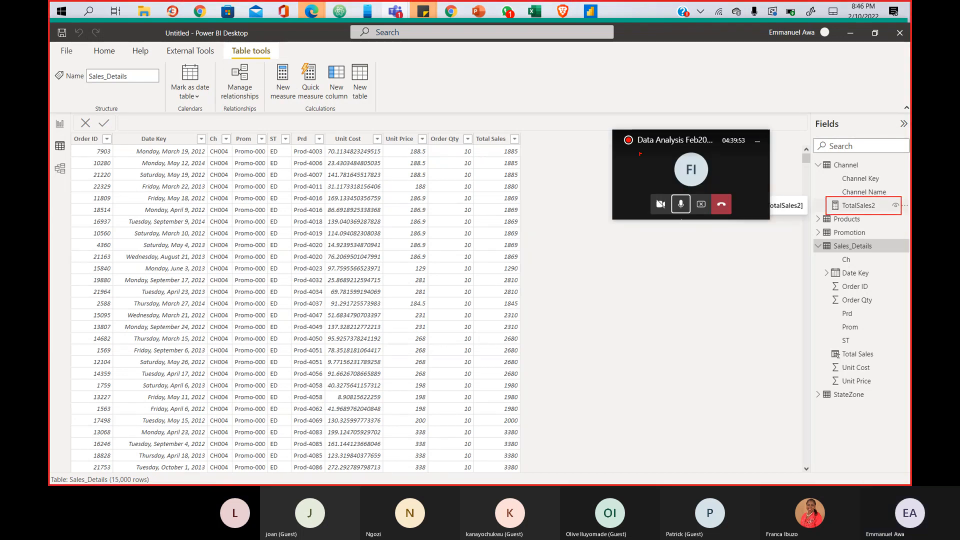
key("Escape")
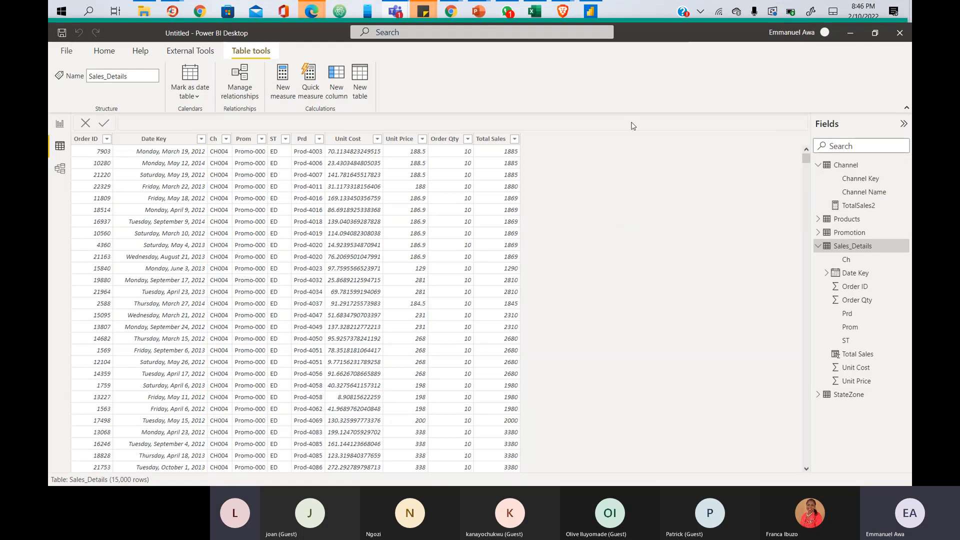
left_click(872, 207)
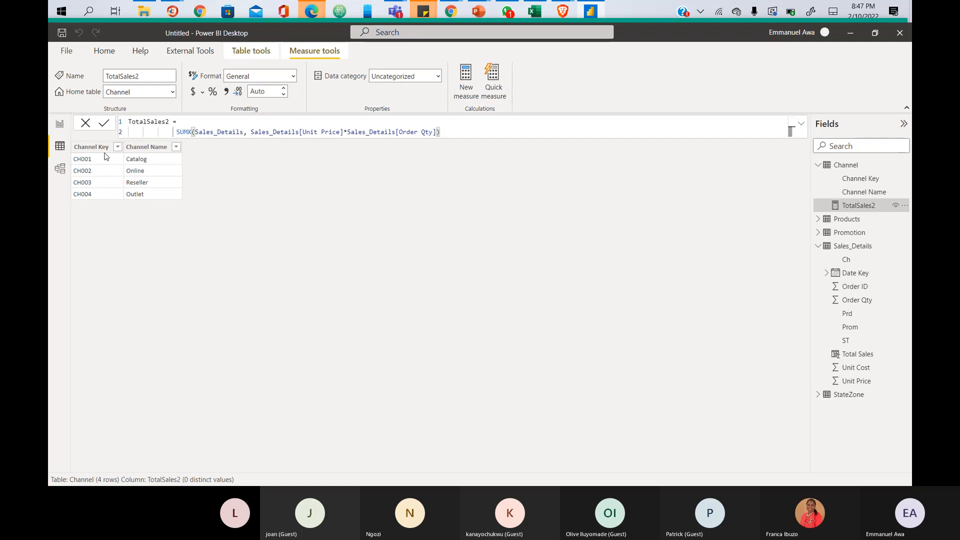
left_click(59, 127)
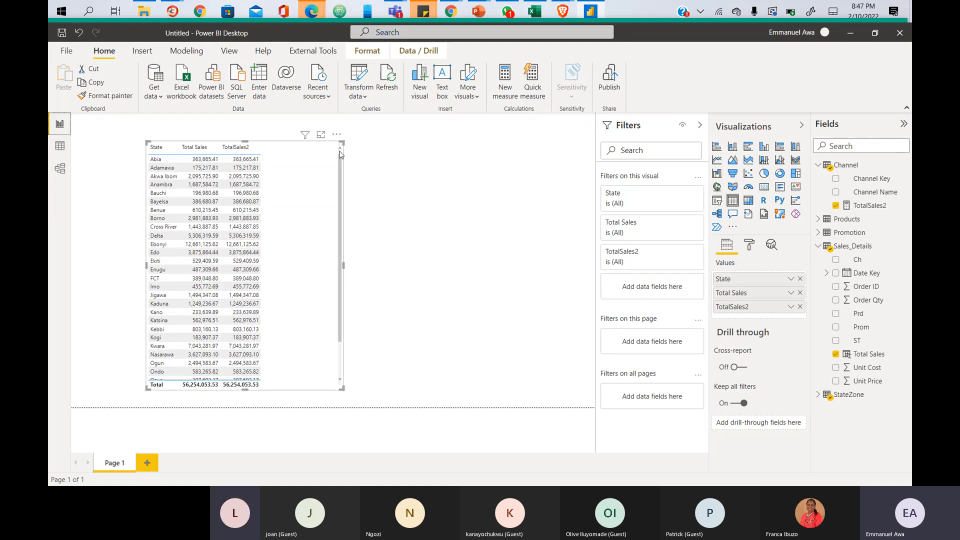
- In Data view, collapse the Channel fields and show the Sales_Details rows
left_click(61, 149)
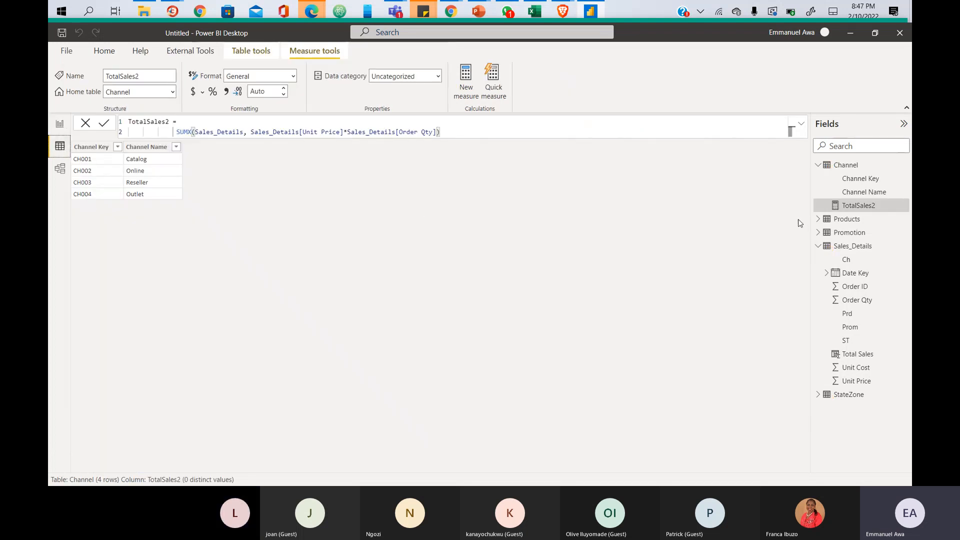
left_click(818, 168)
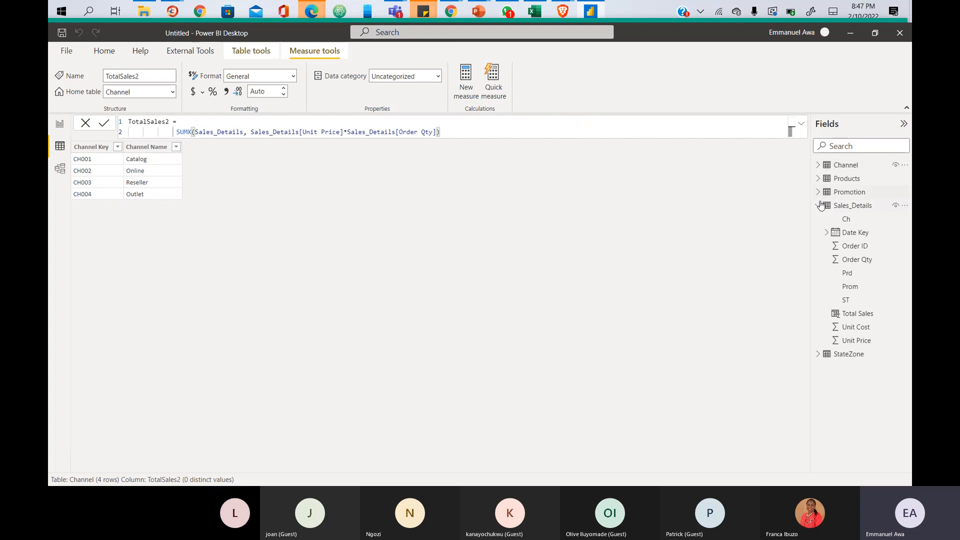
left_click(839, 209)
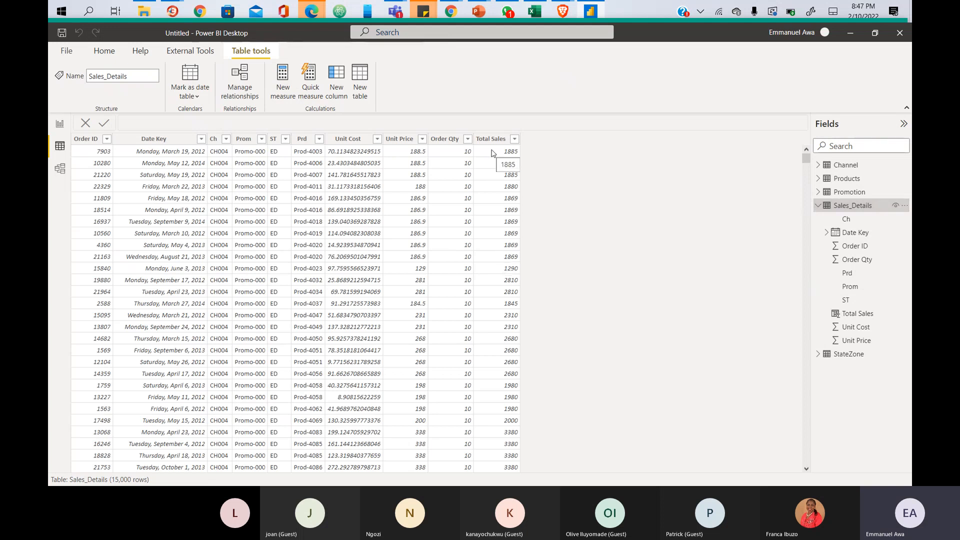
- Sort the Total Sales column descending so 81120 is the top row
left_click(512, 140)
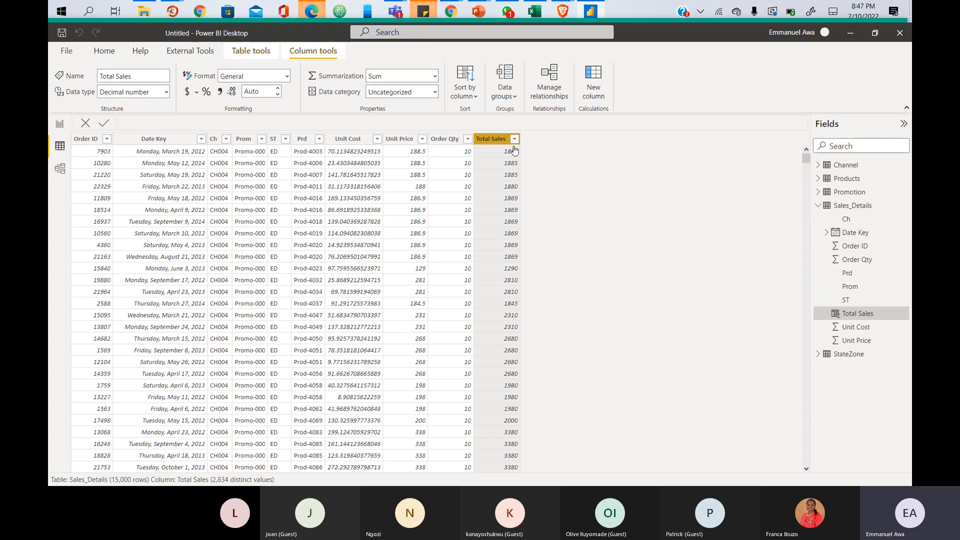
left_click(514, 140)
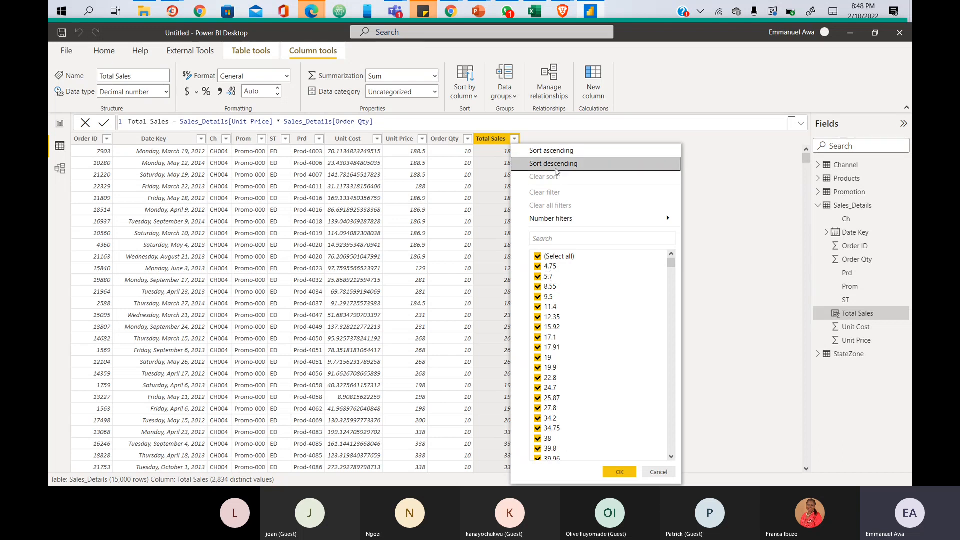
left_click(556, 169)
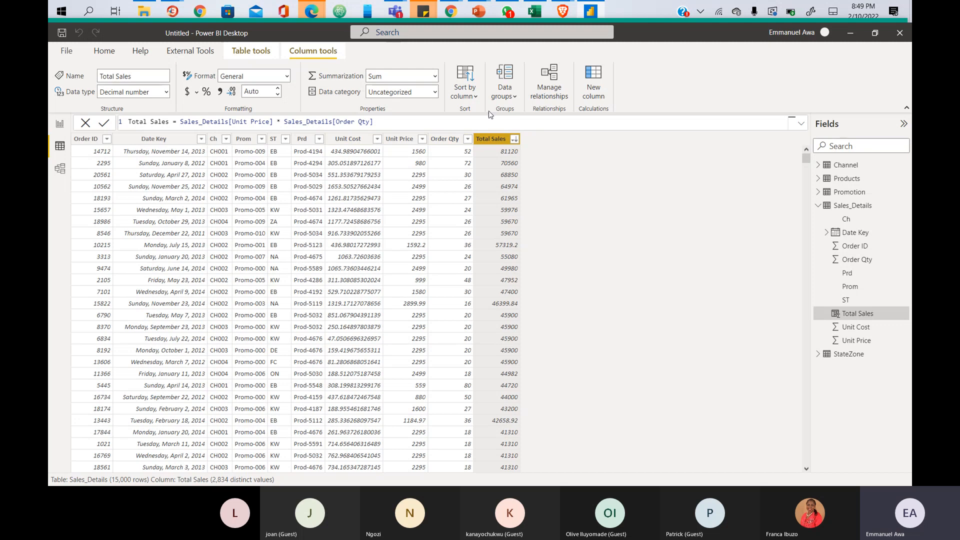
left_click(800, 124)
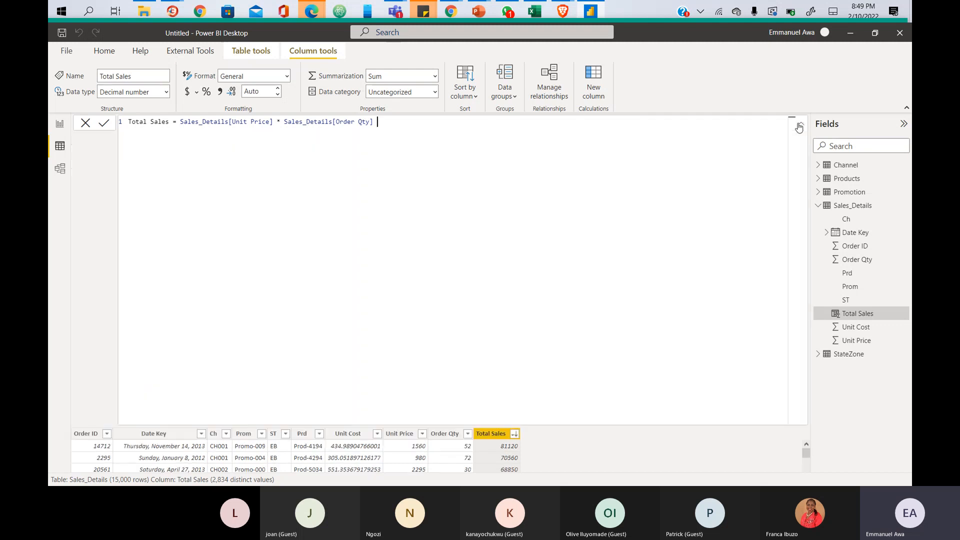
left_click(85, 125)
left_click(85, 125)
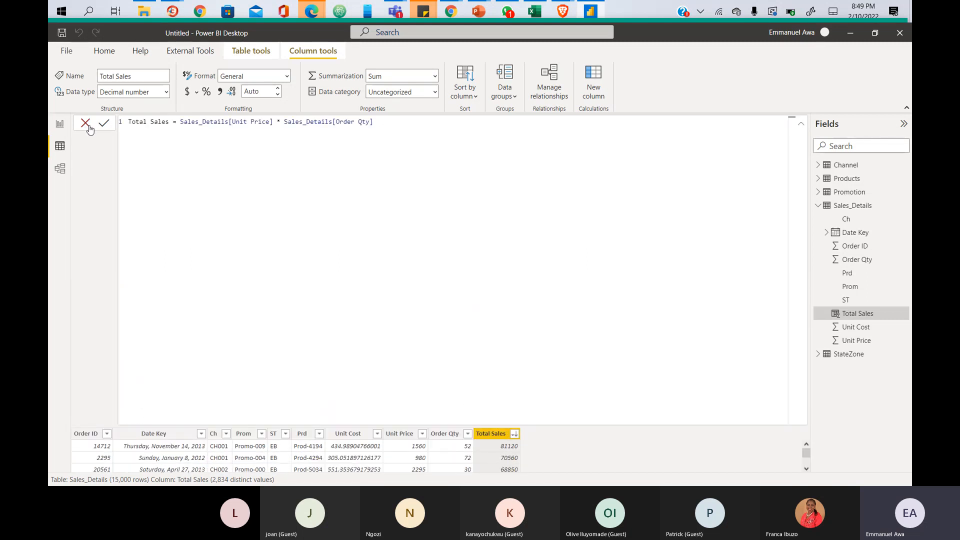
left_click(86, 125)
left_click(801, 124)
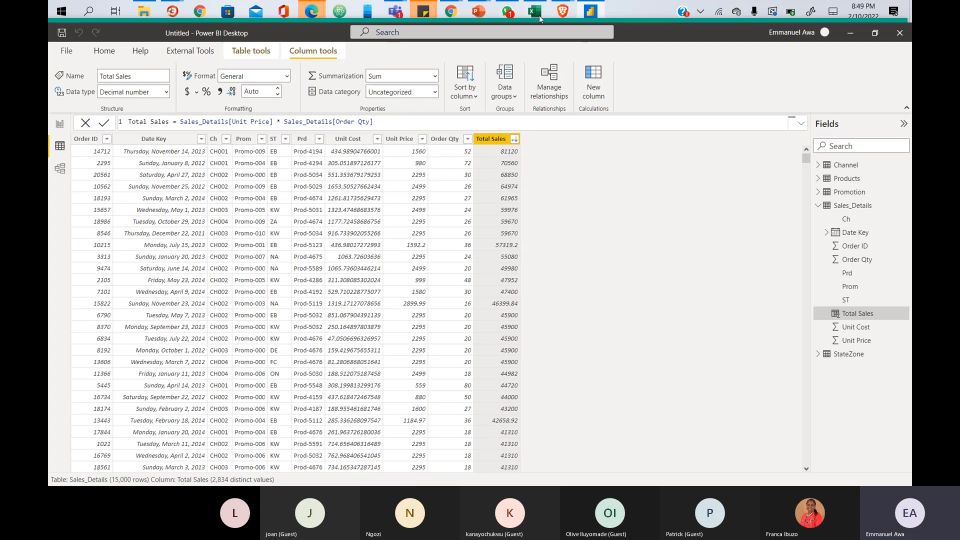
- Add a new calculated column to Sales_Details and rename 'Column' to Sales Status in its formula
left_click(104, 51)
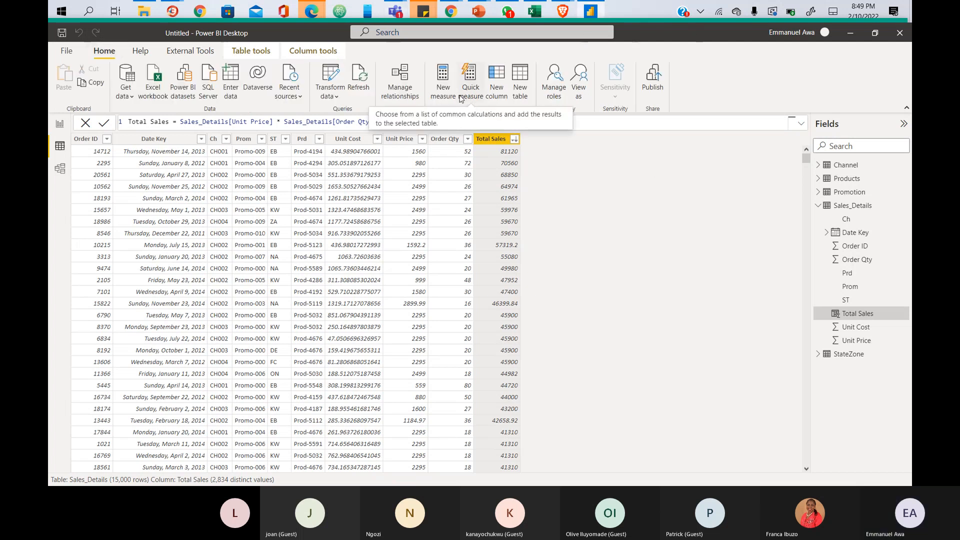
left_click(498, 87)
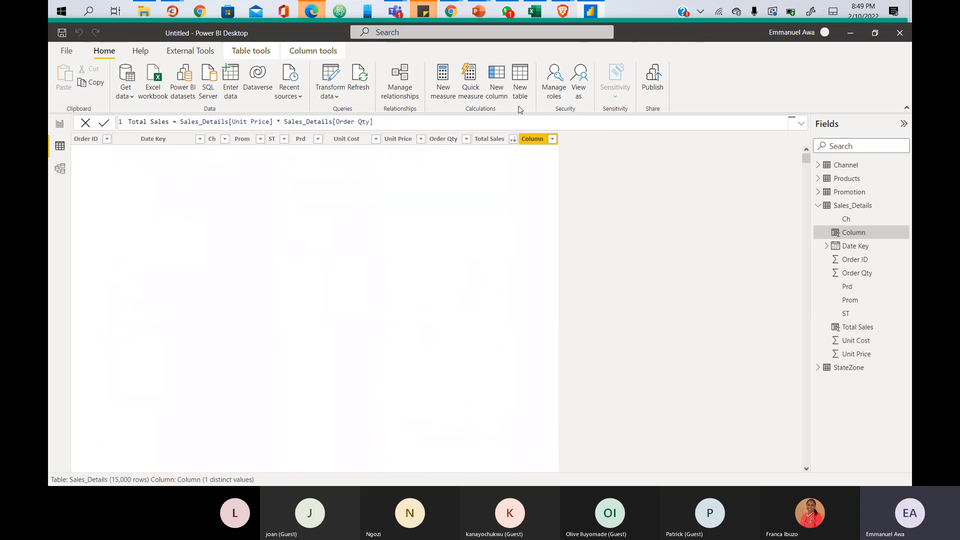
left_click(139, 121)
double_click(139, 122)
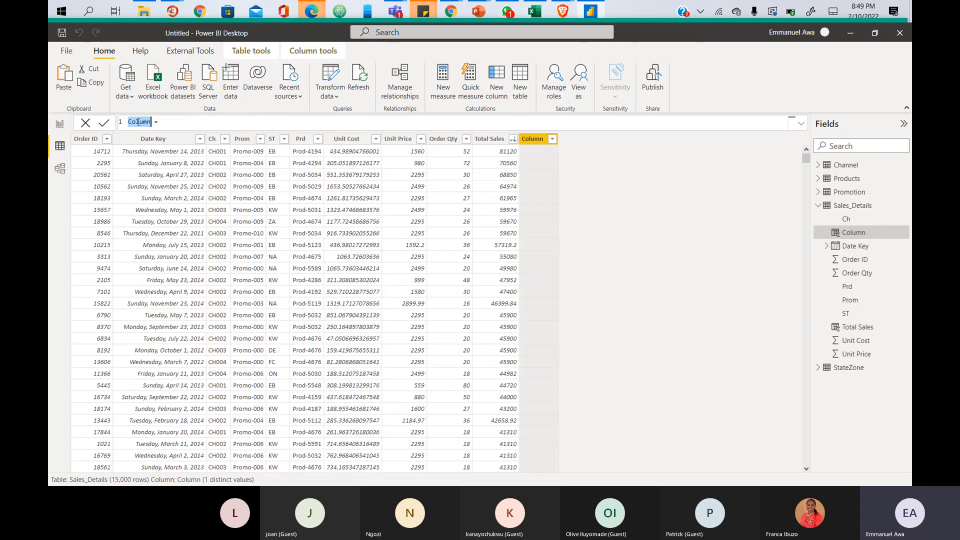
type("Sa")
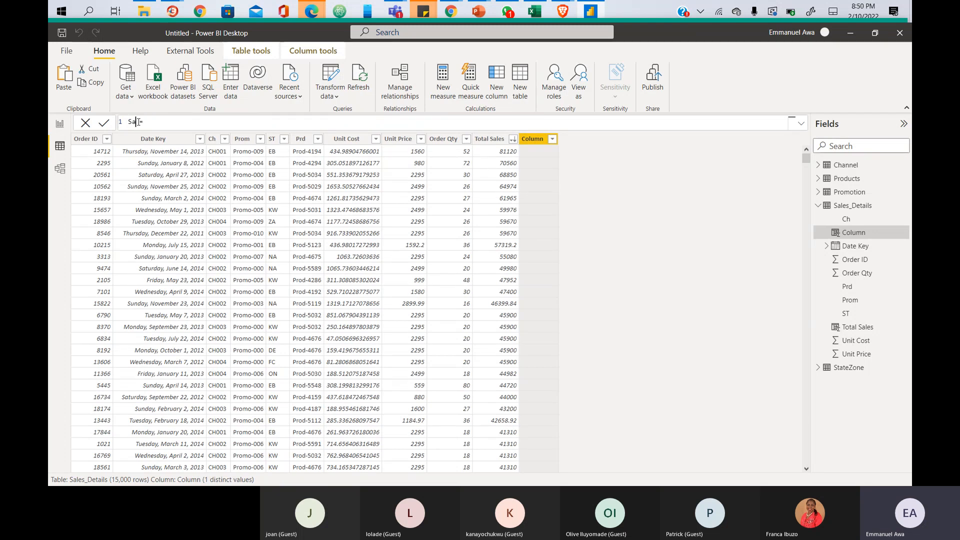
type("les")
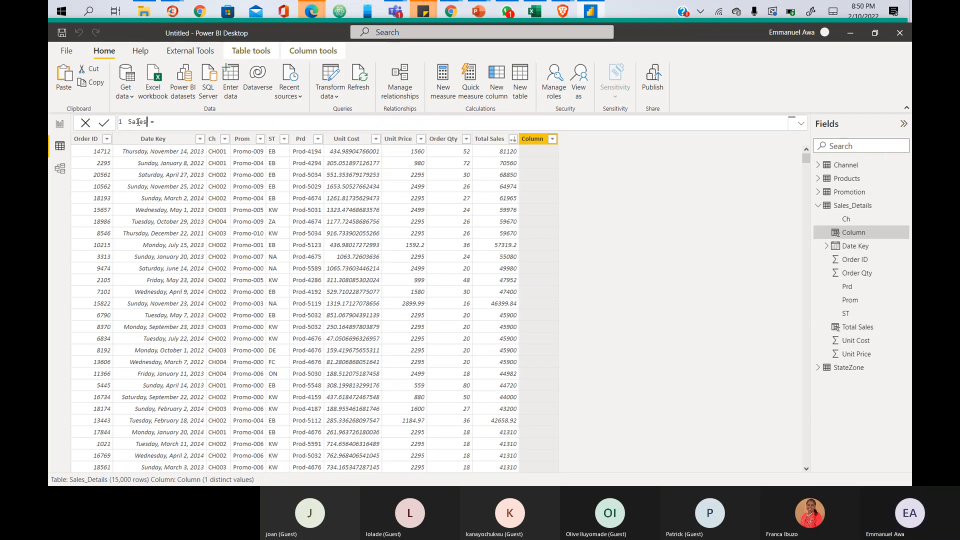
type("Staus")
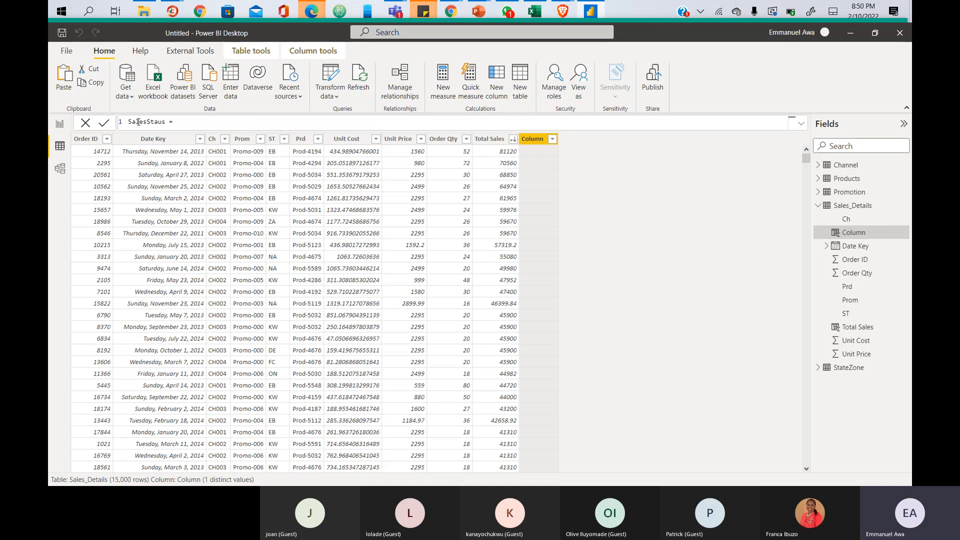
key("BackSpace")
key("BackSpace")
type("tus")
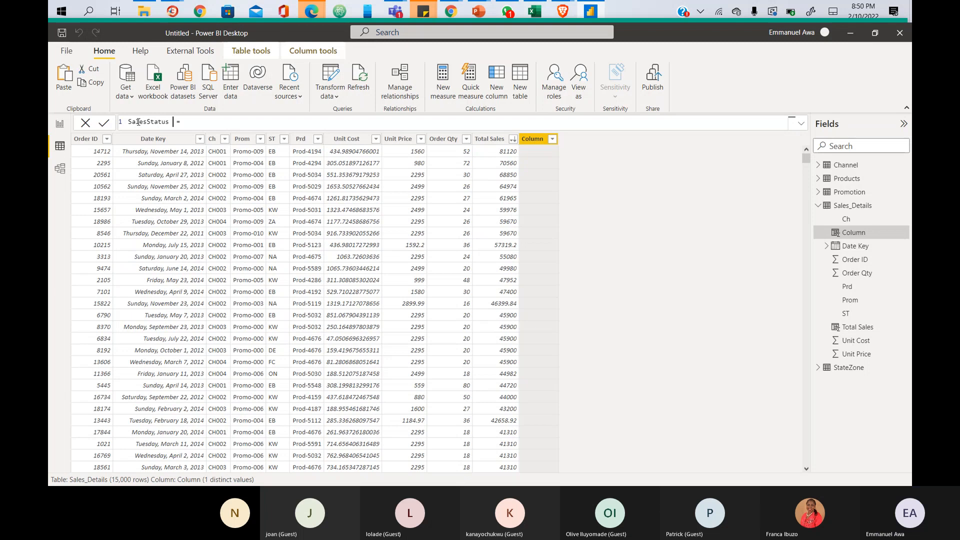
key("BackSpace")
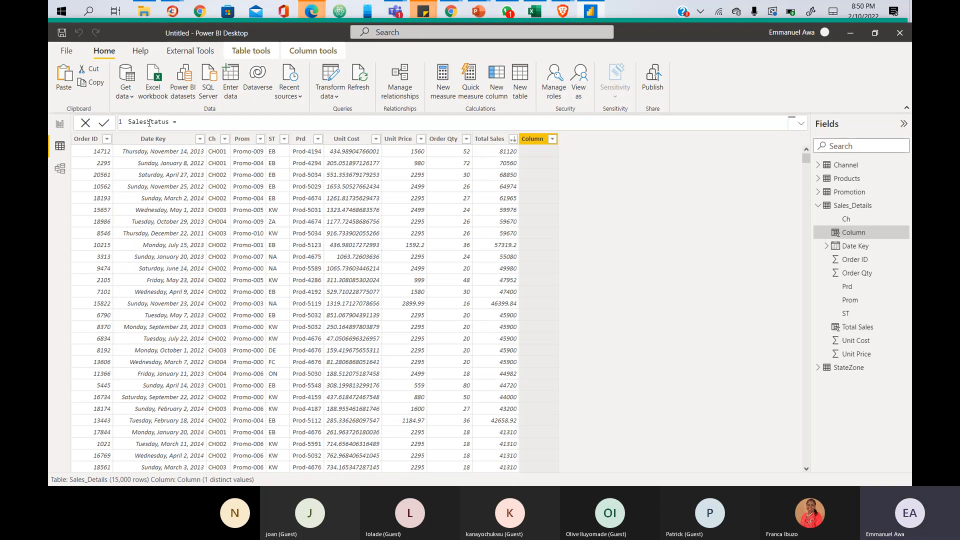
left_click(147, 122)
- Commit the column name so the header and field list read Sales Status
left_click(205, 125)
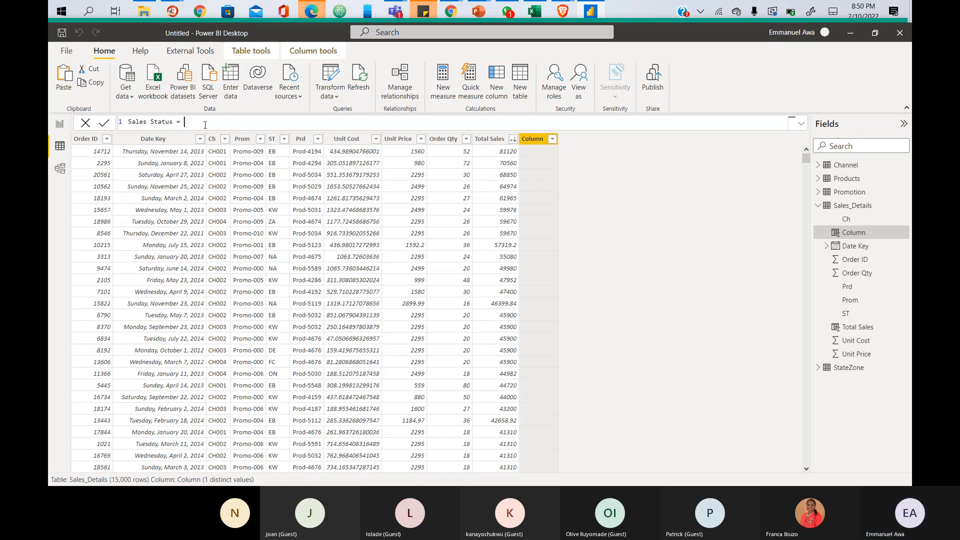
key("shift+Return")
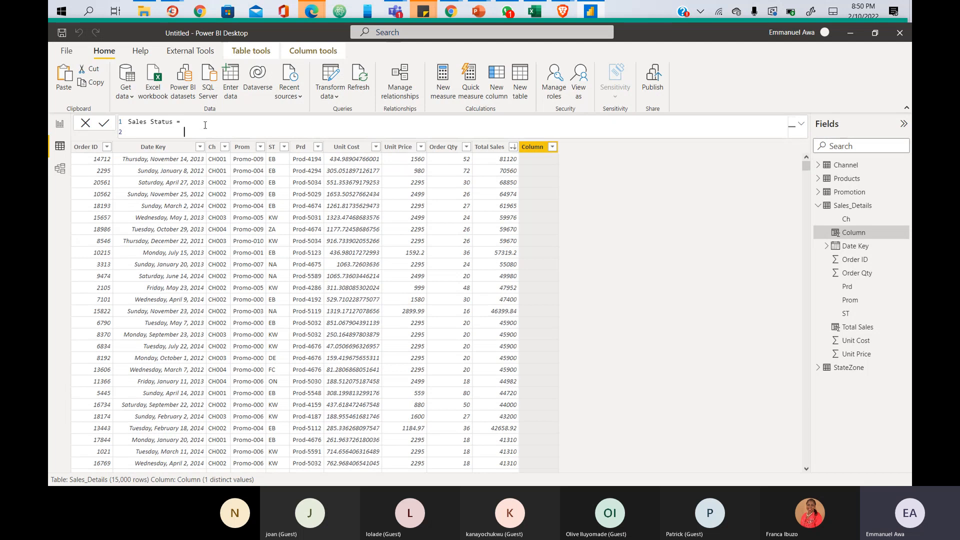
key("alt+Tab")
left_click(193, 124)
- Start an IF( expression on a new second line of the Sales Status formula
key("shift+Return")
key("shift+Return")
key("shift+Return")
key("shift+Return")
key("shift+Return")
key("shift+Return")
key("shift+Return")
key("shift+Return")
key("shift+Return")
key("shift+Return")
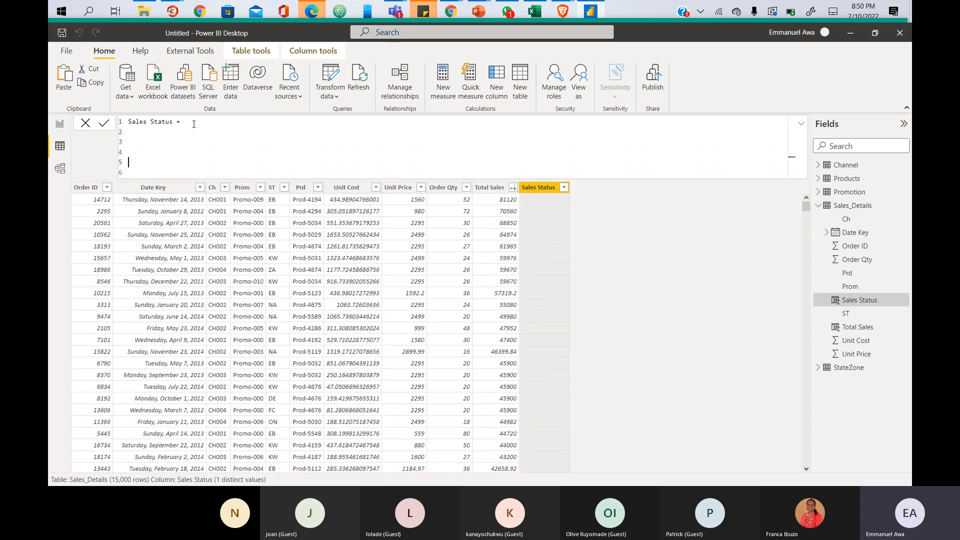
type("asdasd")
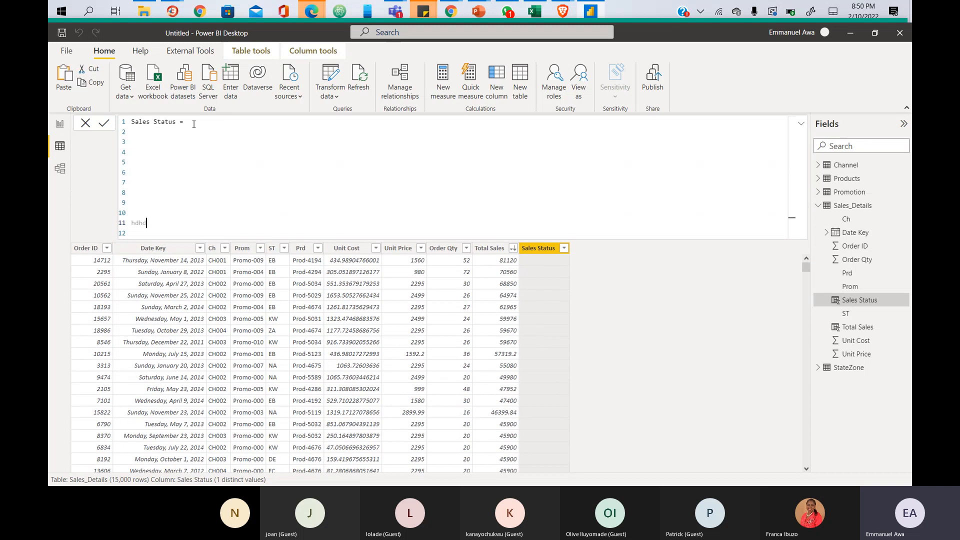
key("BackSpace")
key("BackSpace")
key("BackSpace")
key("BackSpace")
key("BackSpace")
key("BackSpace")
key("BackSpace")
key("BackSpace")
key("BackSpace")
key("BackSpace")
key("BackSpace")
key("BackSpace")
key("BackSpace")
key("BackSpace")
key("BackSpace")
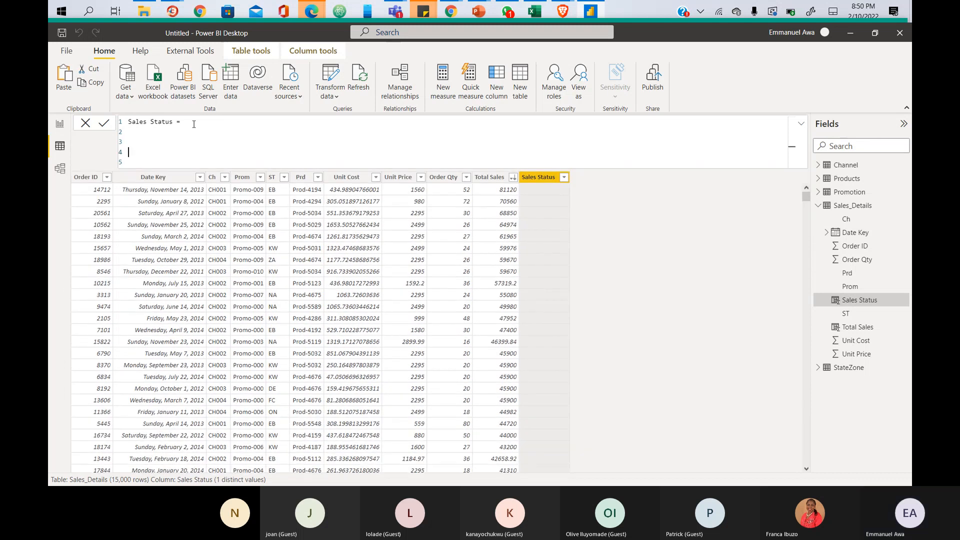
key("BackSpace")
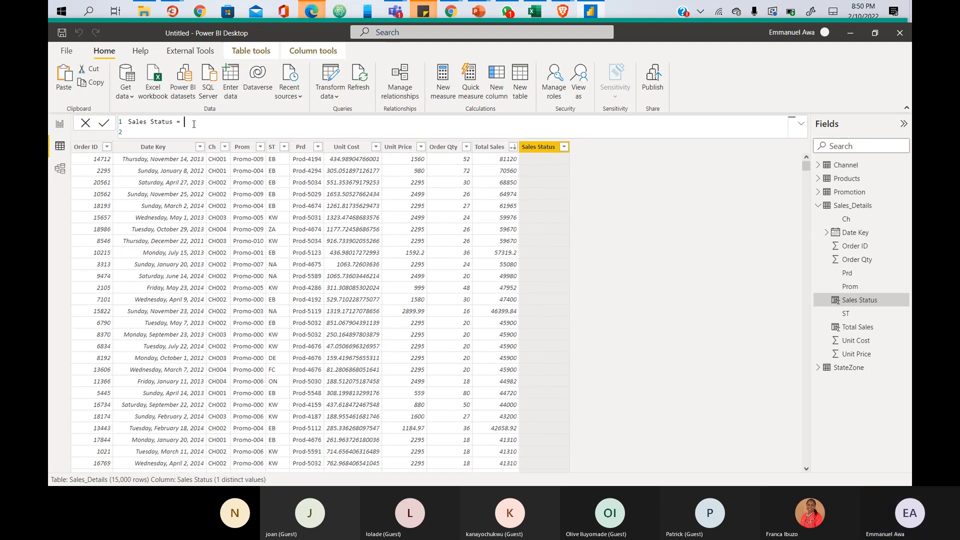
key("Return")
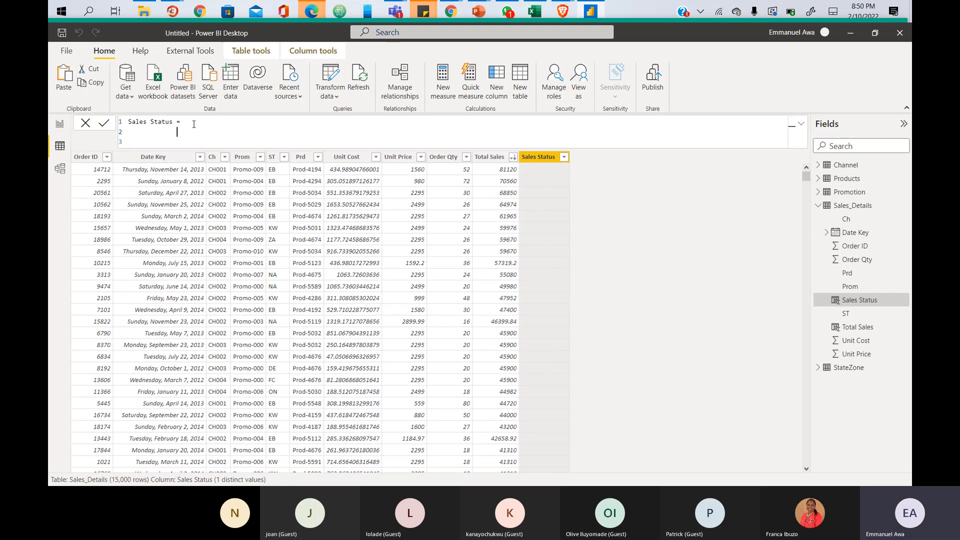
type("IF")
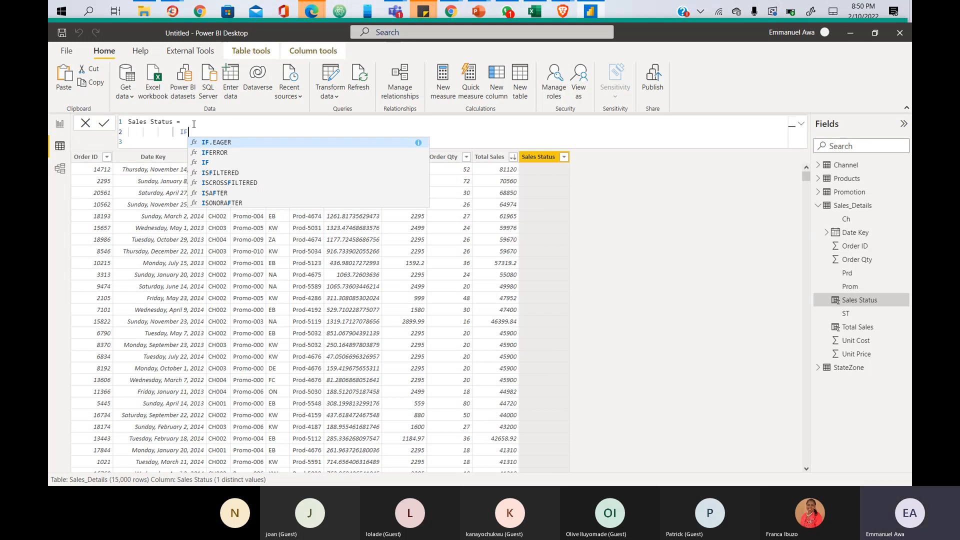
type("(")
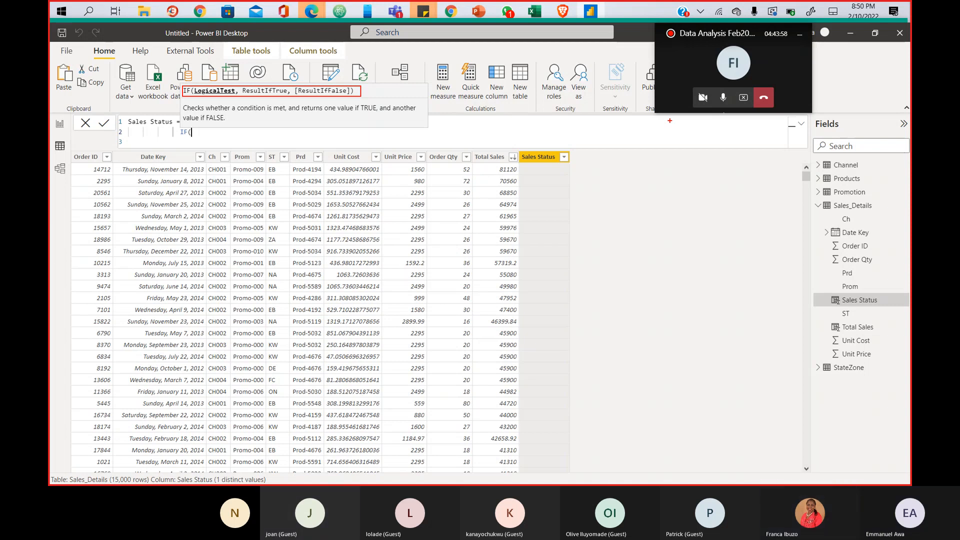
- Place the cursor on line 3 of the formula, just after the IF function's closing bracket
key("Escape")
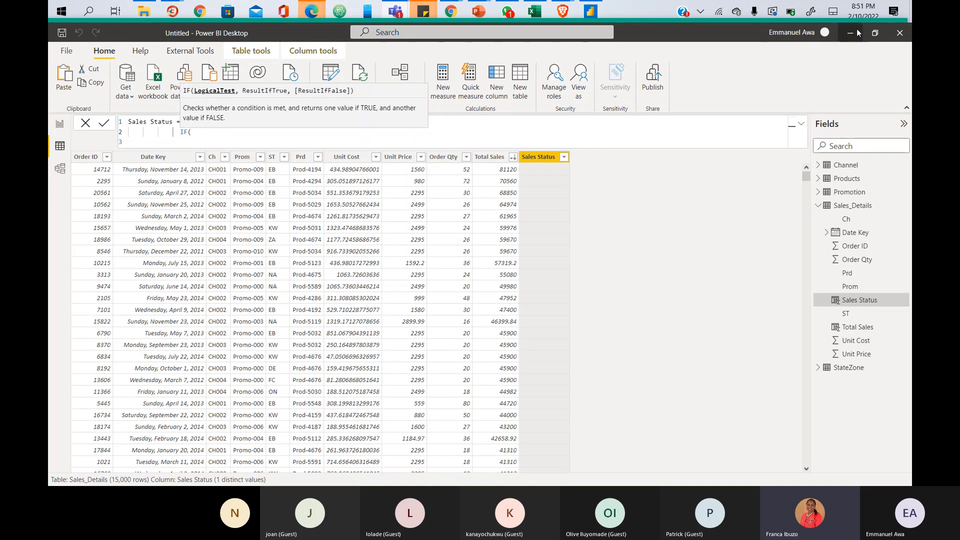
left_click(872, 38)
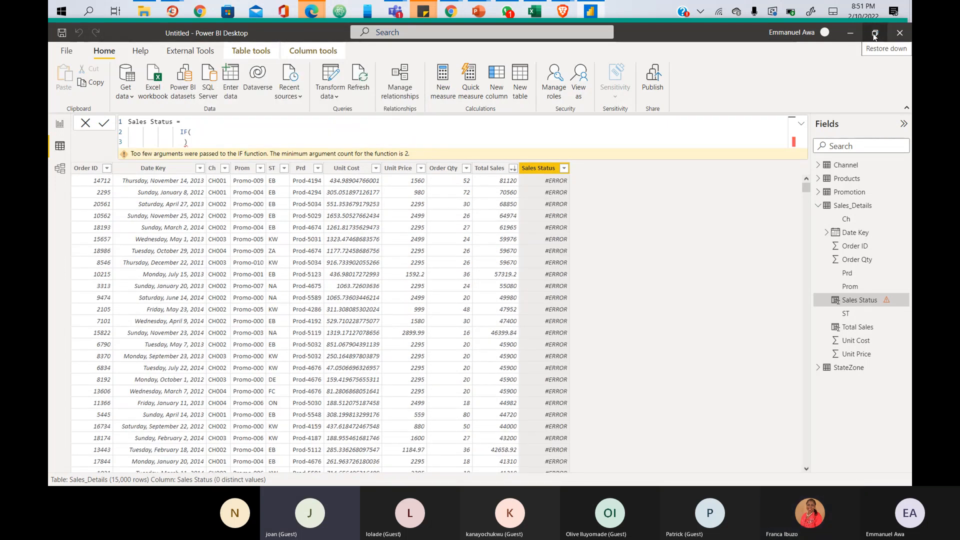
left_click(189, 144)
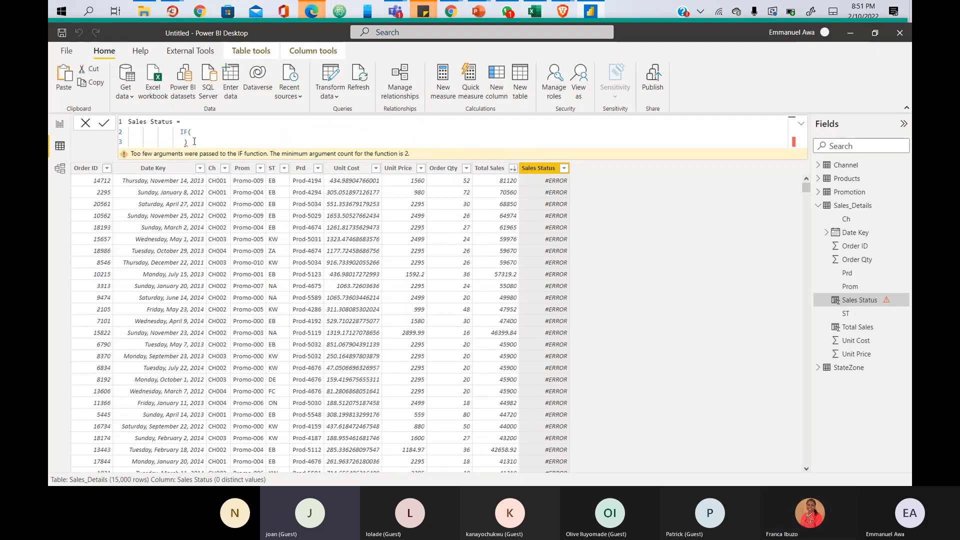
left_click(195, 142)
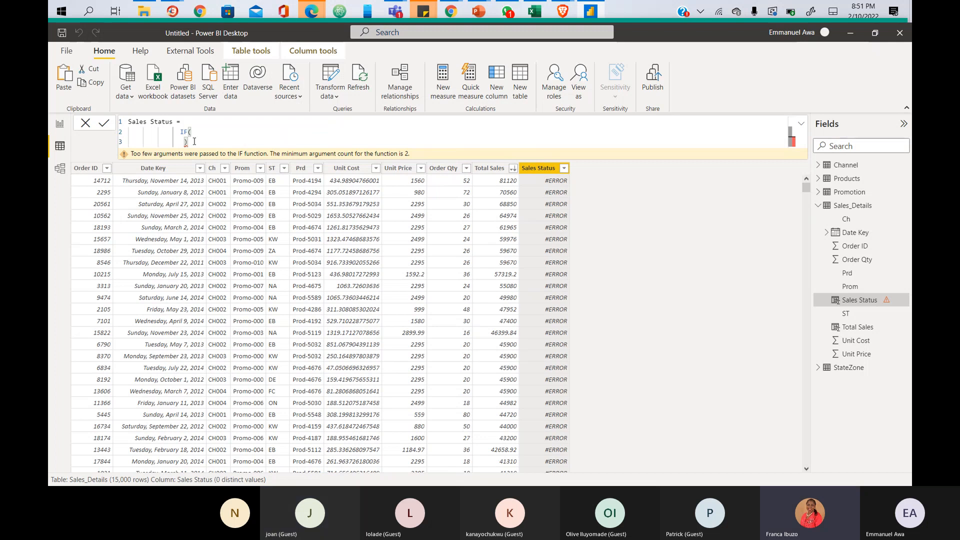
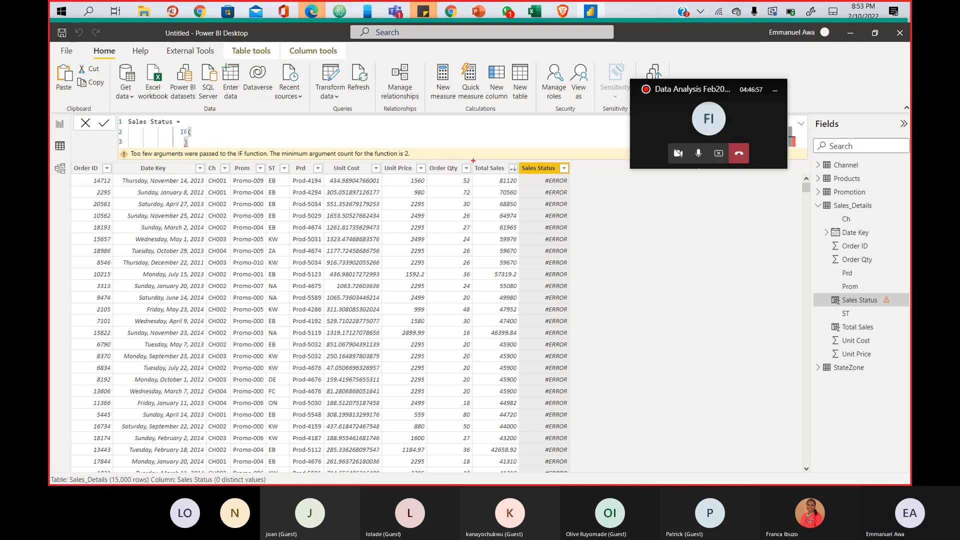
- Mark the Total Sales column header in red, then select the Total Sales column in the Fields pane
left_click_drag(498, 174, 517, 173)
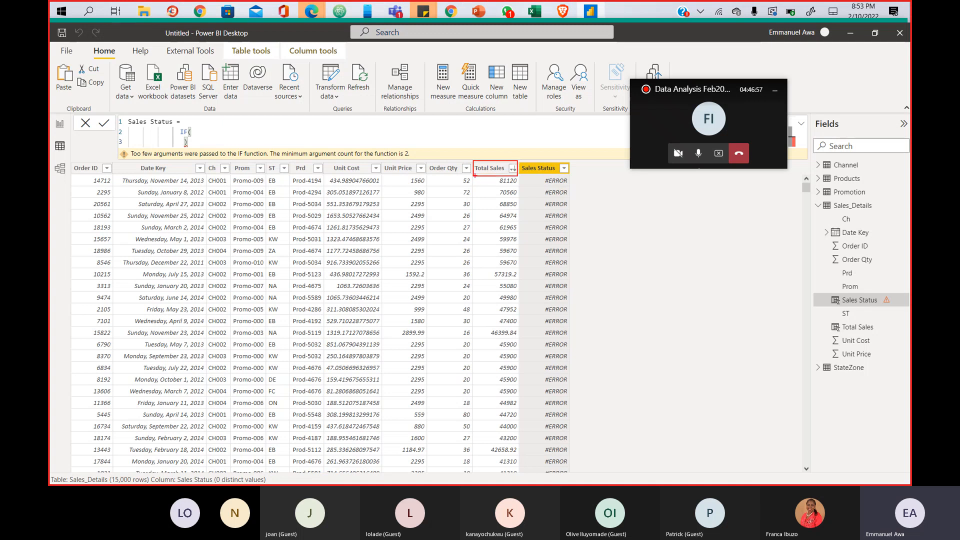
key("Escape")
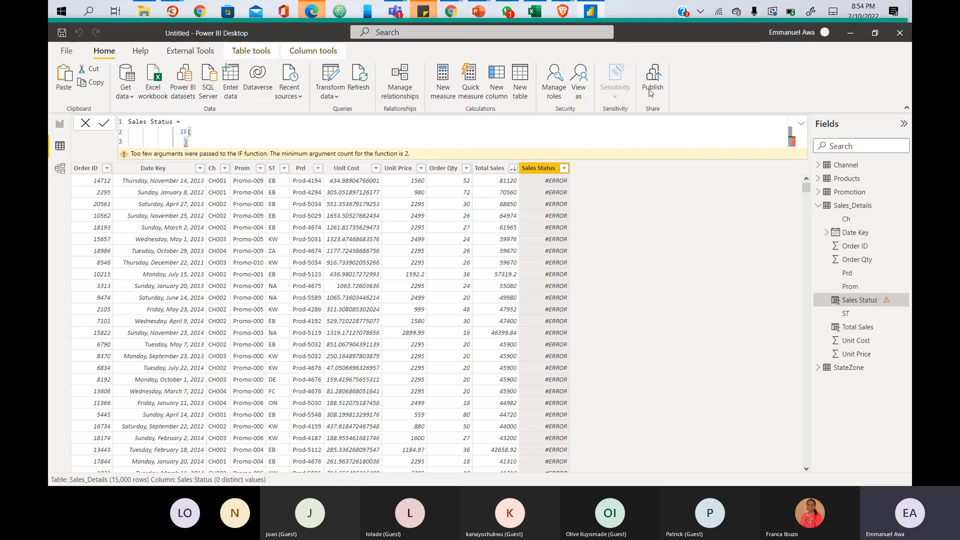
left_click(862, 329)
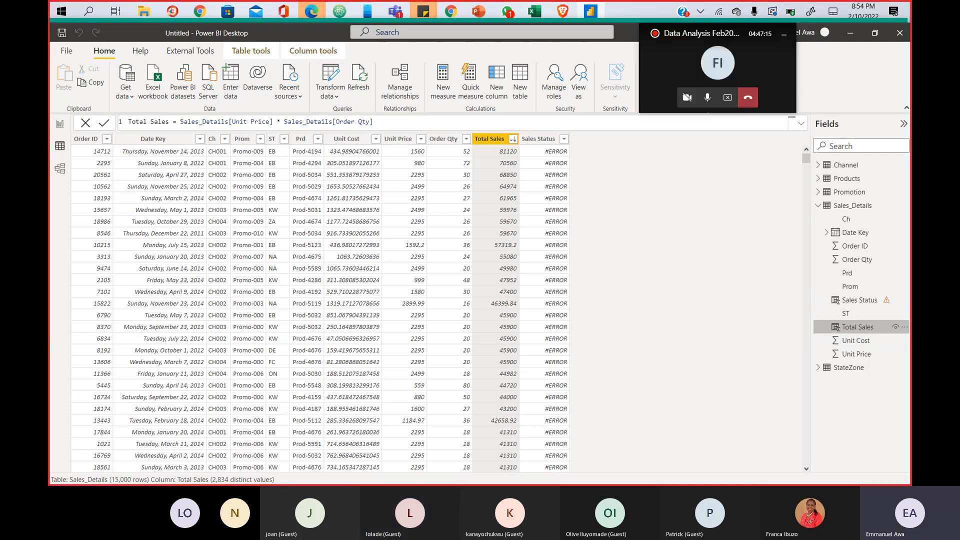
mouse_move(828, 291)
left_mouse_down()
mouse_move(843, 306)
mouse_move(842, 331)
left_mouse_up()
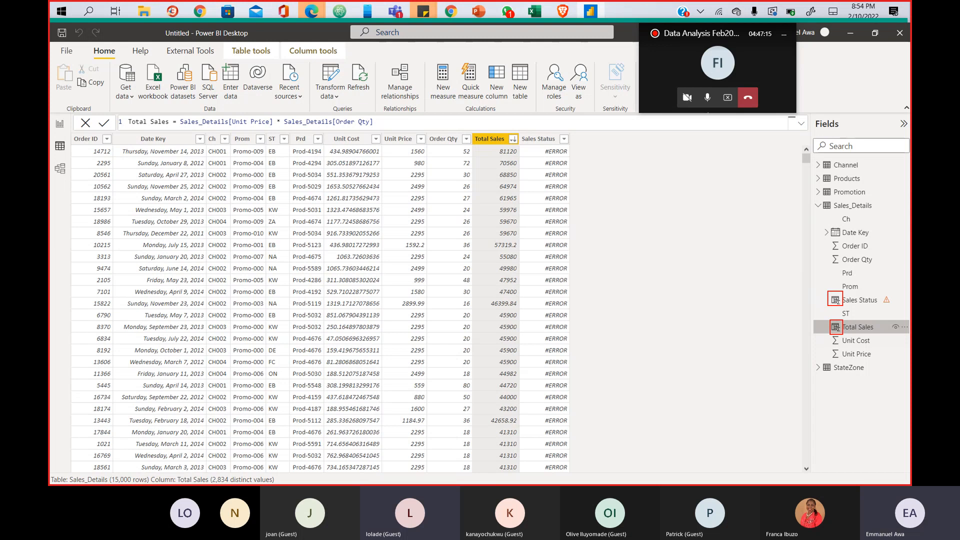
key("Escape")
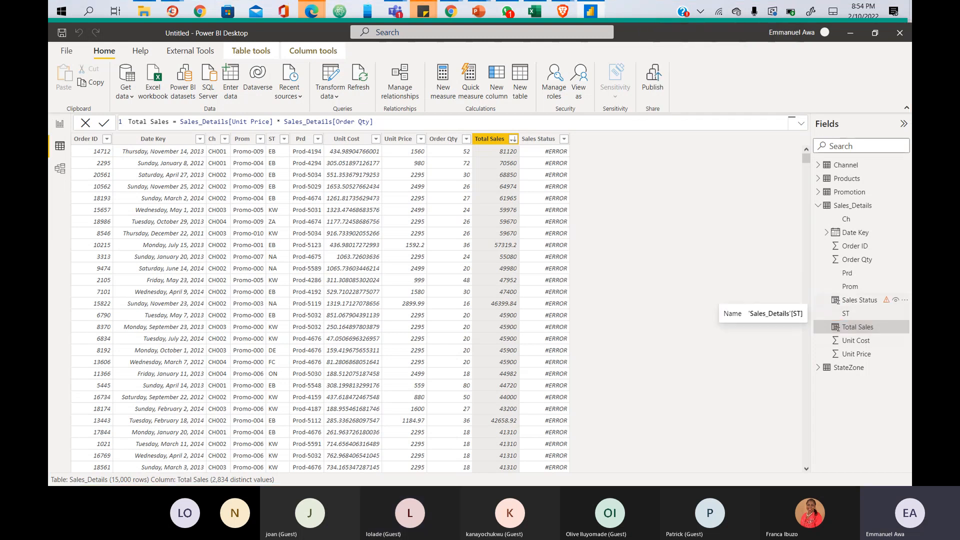
key("ctrl+2")
mouse_move(825, 289)
left_mouse_down()
mouse_move(841, 306)
mouse_move(896, 305)
left_mouse_up()
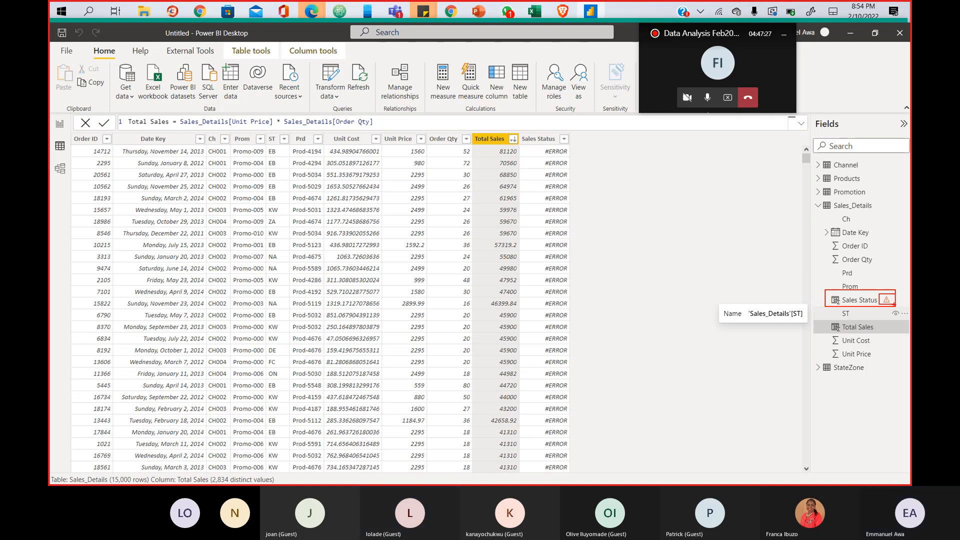
key("Escape")
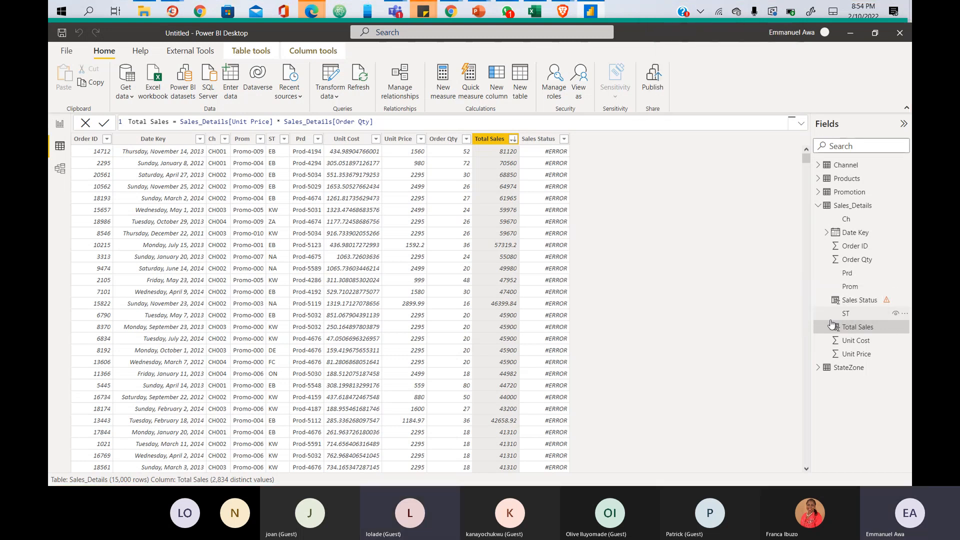
key("ctrl+2")
left_click_drag(829, 320, 881, 333)
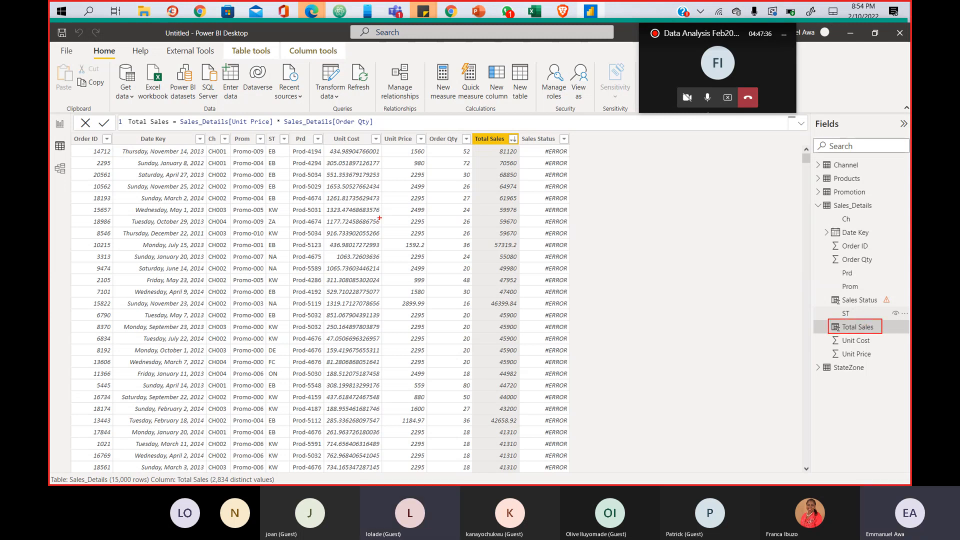
key("Escape")
left_click(801, 123)
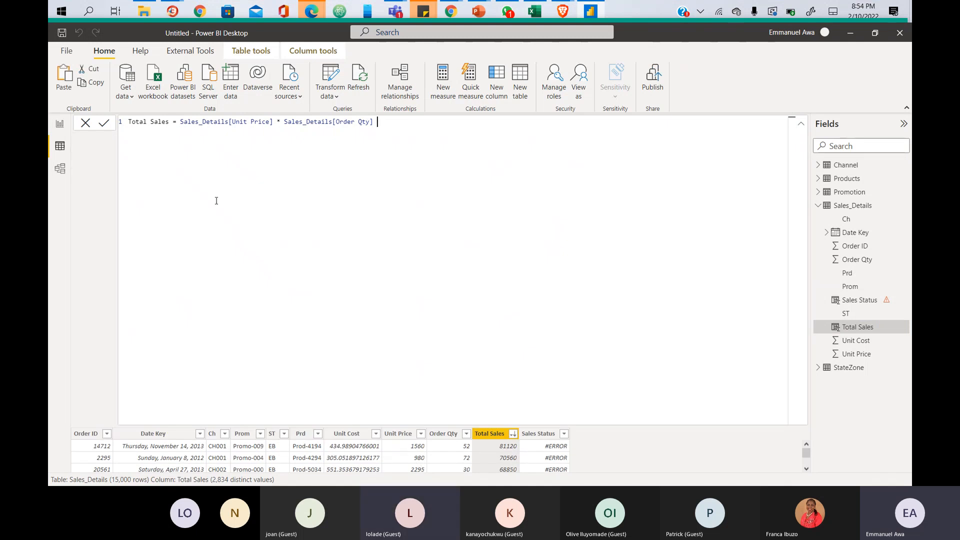
key("ctrl+2")
mouse_move(229, 116)
left_mouse_down()
mouse_move(245, 130)
mouse_move(271, 129)
left_mouse_up()
left_click_drag(332, 116, 379, 129)
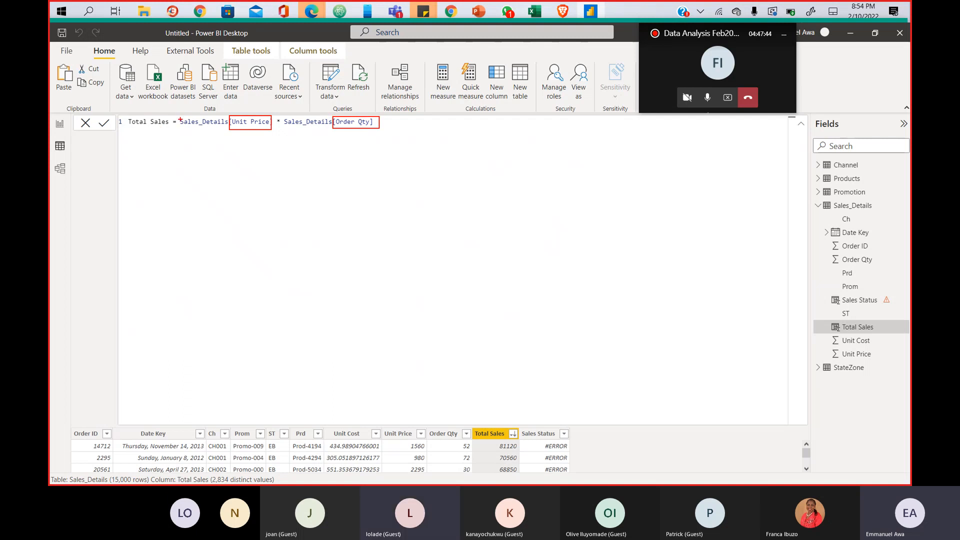
key("Escape")
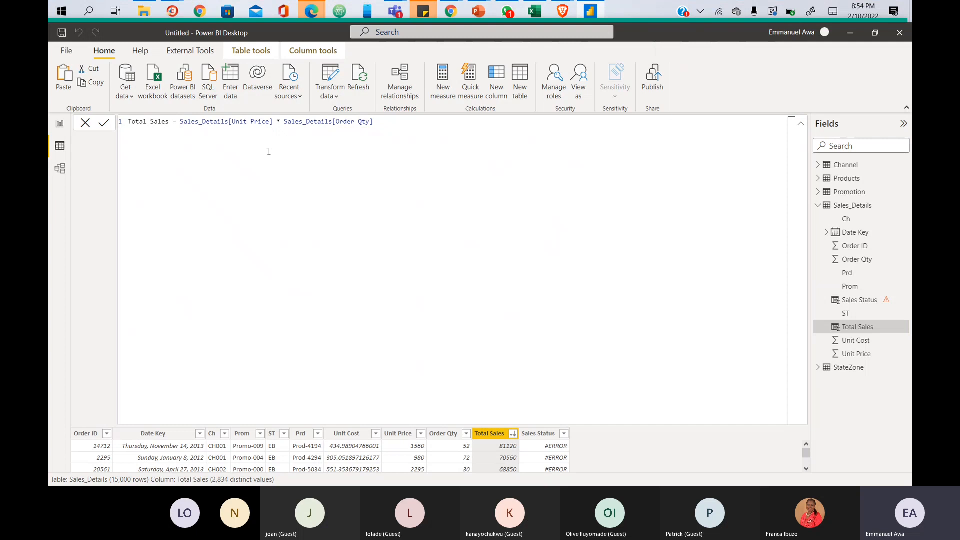
left_click_drag(228, 123, 180, 123)
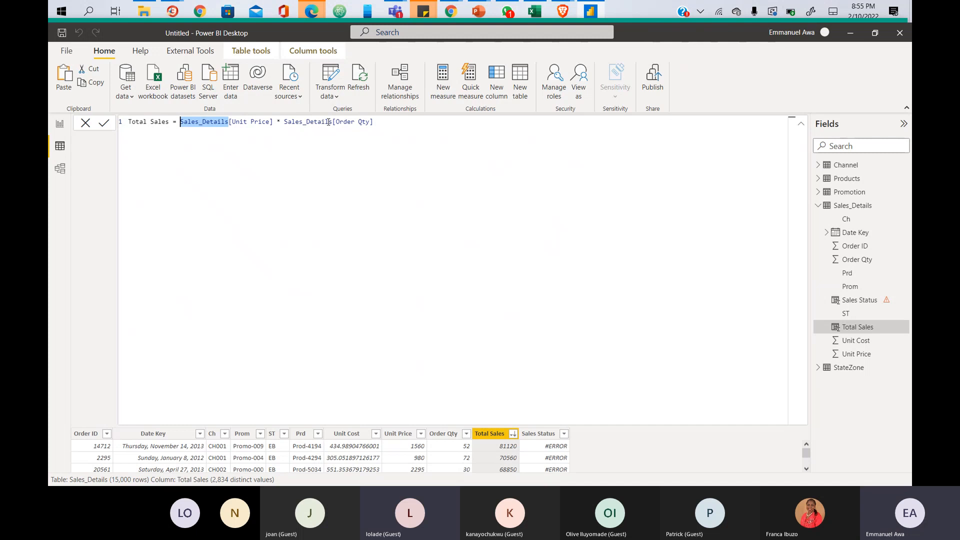
key("End")
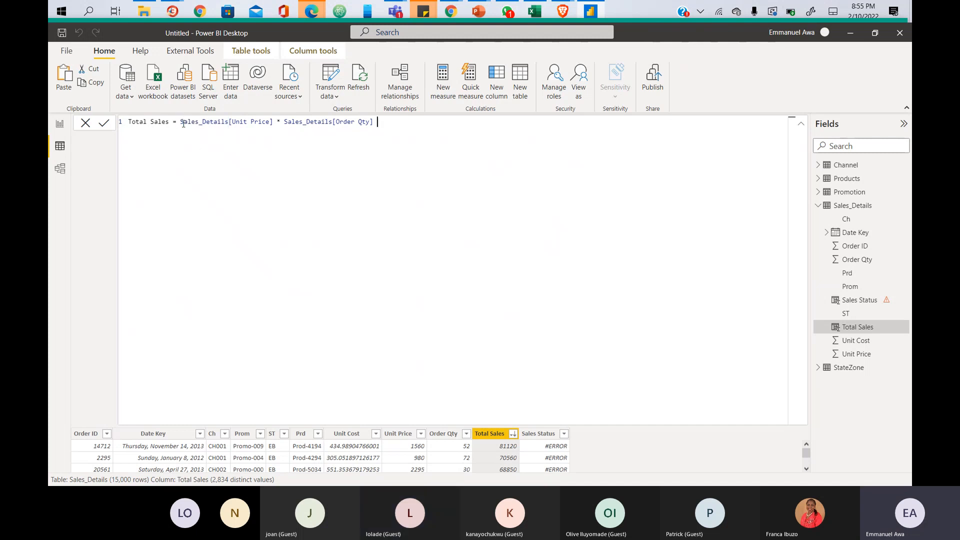
left_click_drag(180, 123, 199, 123)
left_click(209, 137)
double_click(182, 122)
left_click(271, 124)
left_click_drag(180, 123, 315, 126)
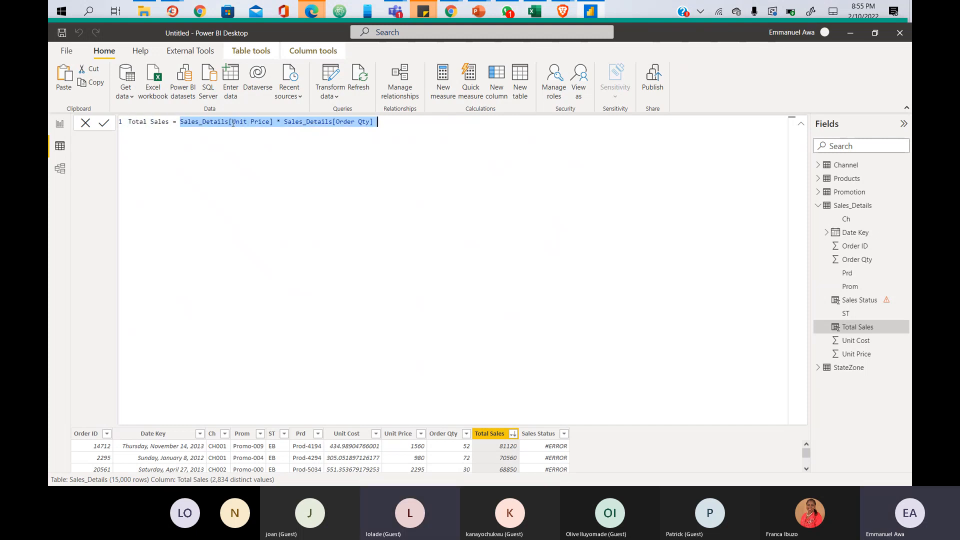
left_click(232, 123)
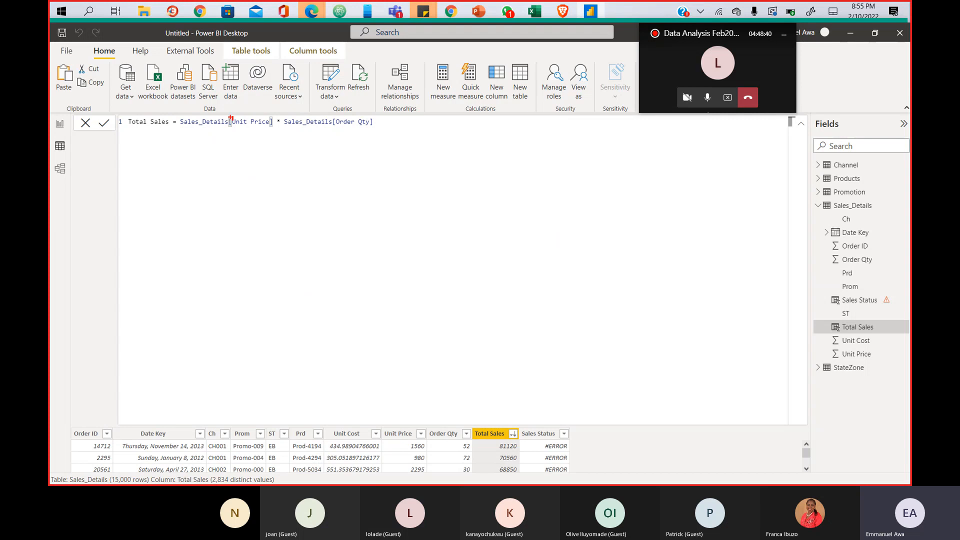
left_click_drag(230, 117, 272, 127)
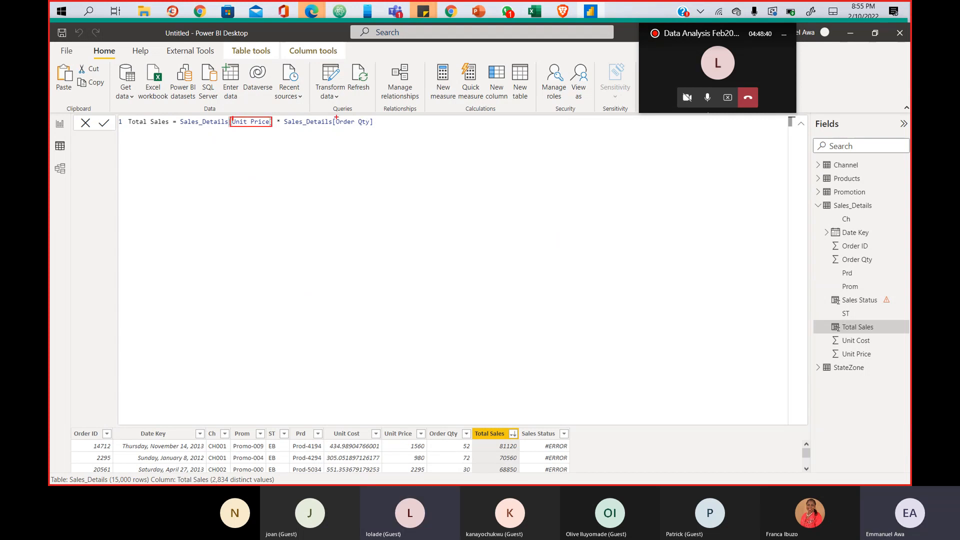
left_click_drag(336, 116, 367, 126)
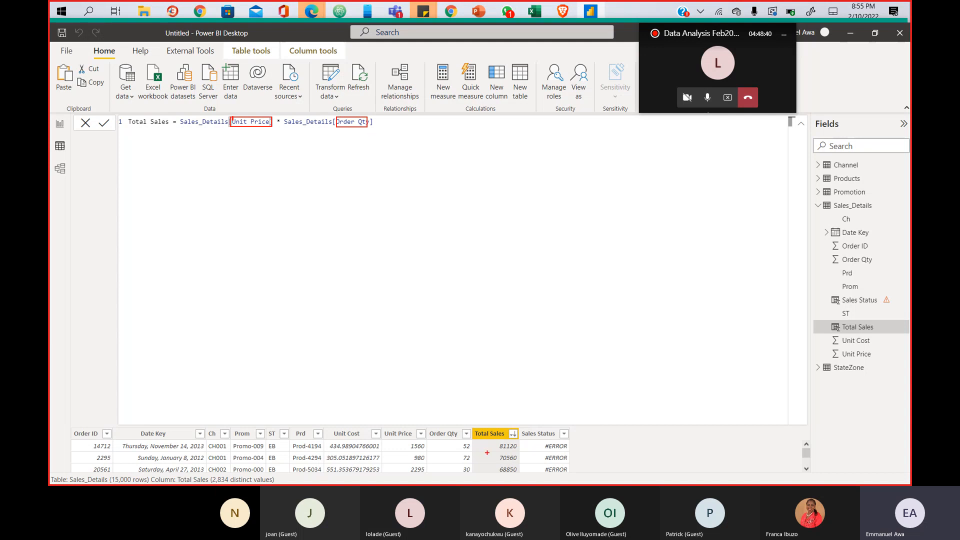
key("Escape")
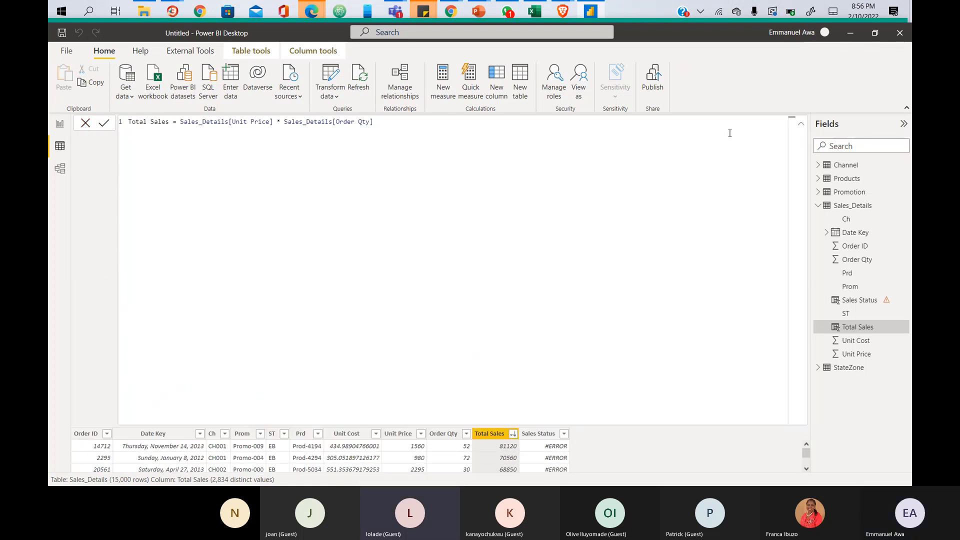
left_click(803, 124)
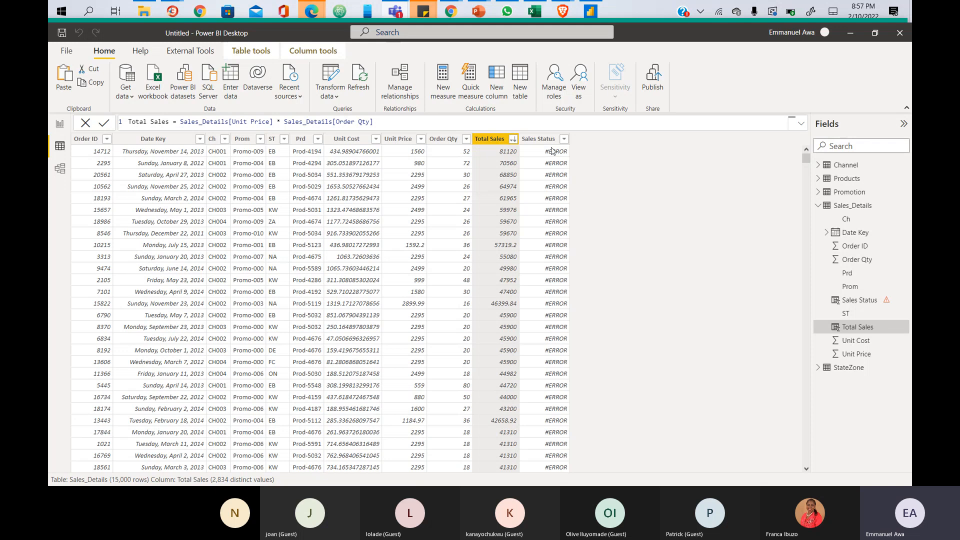
mouse_move(526, 132)
left_mouse_down()
mouse_move(573, 165)
mouse_move(572, 235)
left_mouse_up()
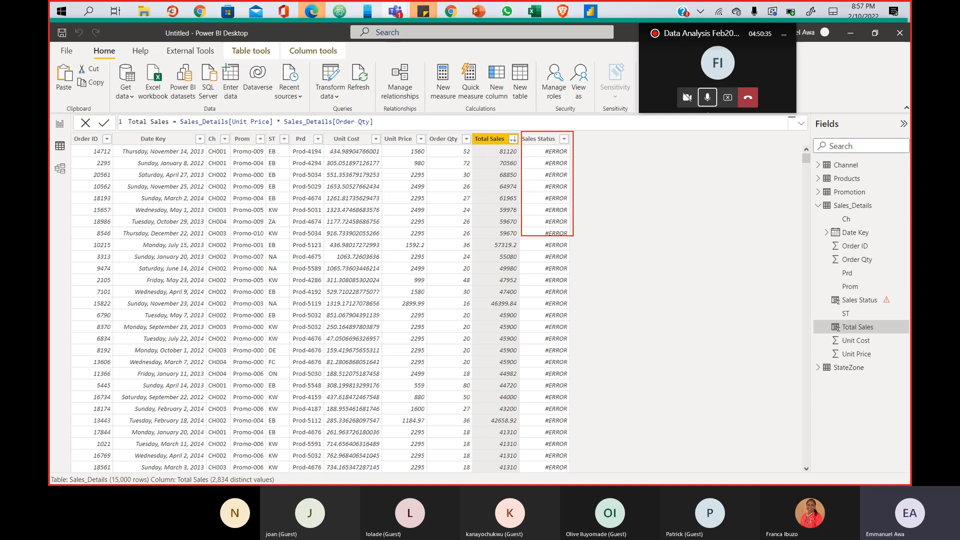
- Select the Sales Status column and replace line 3 of its formula with IF(
left_click(868, 302)
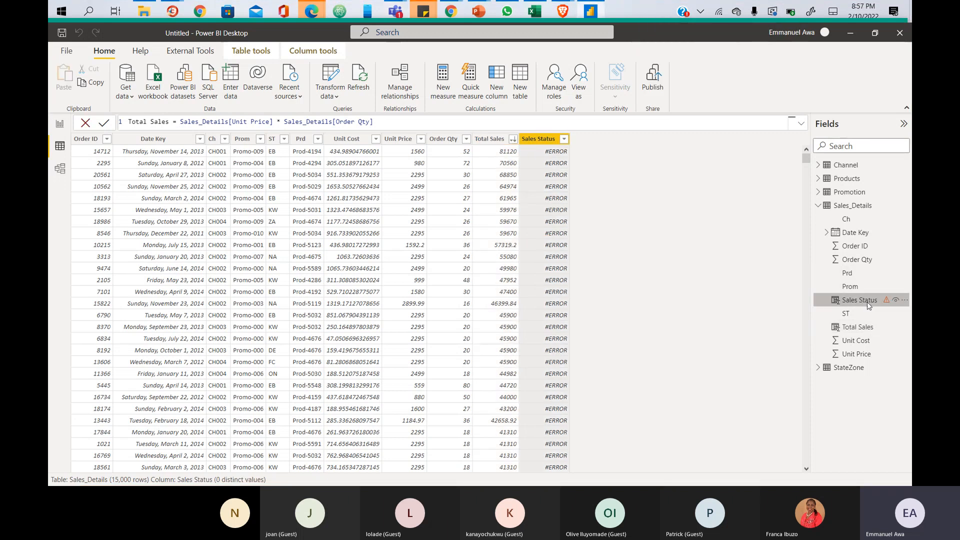
left_click(189, 142)
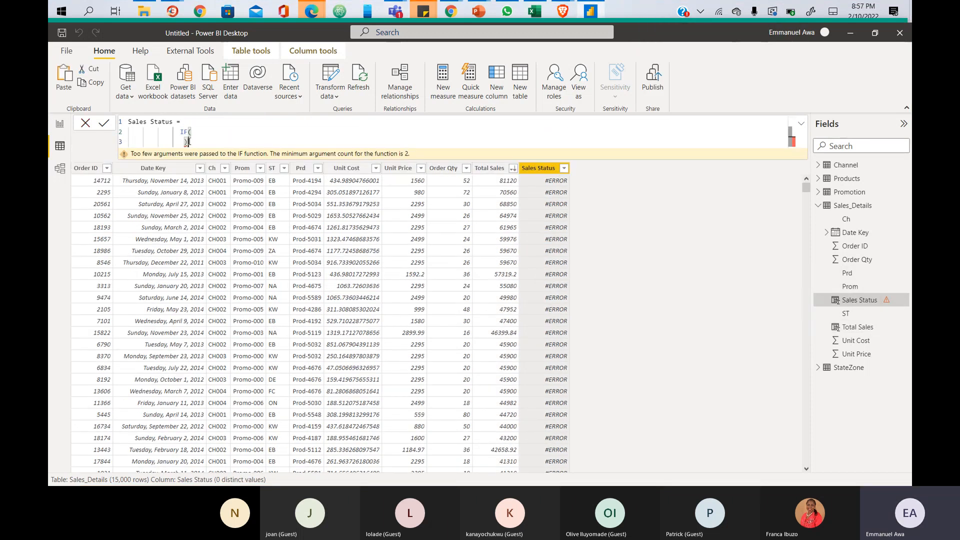
key("BackSpace")
key("BackSpace")
key("BackSpace")
key("BackSpace")
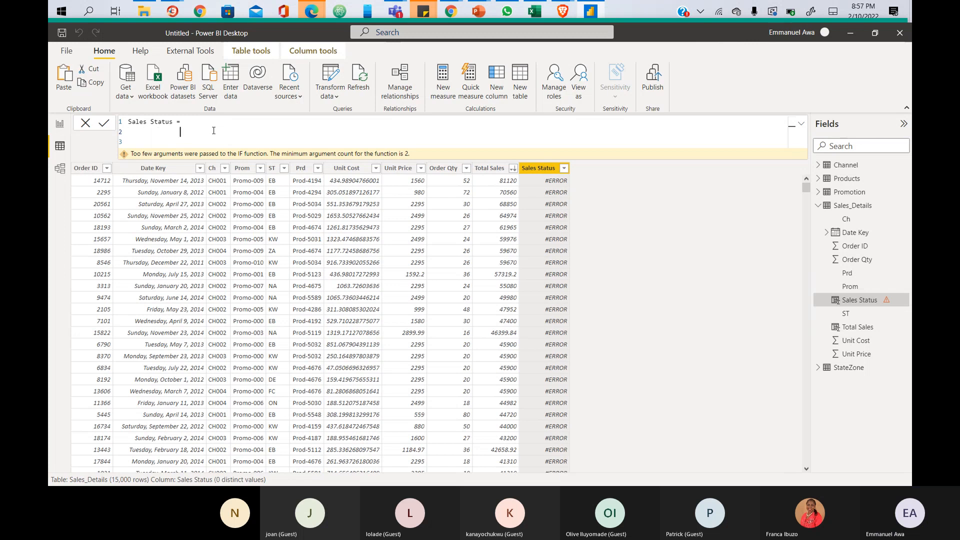
type("IF")
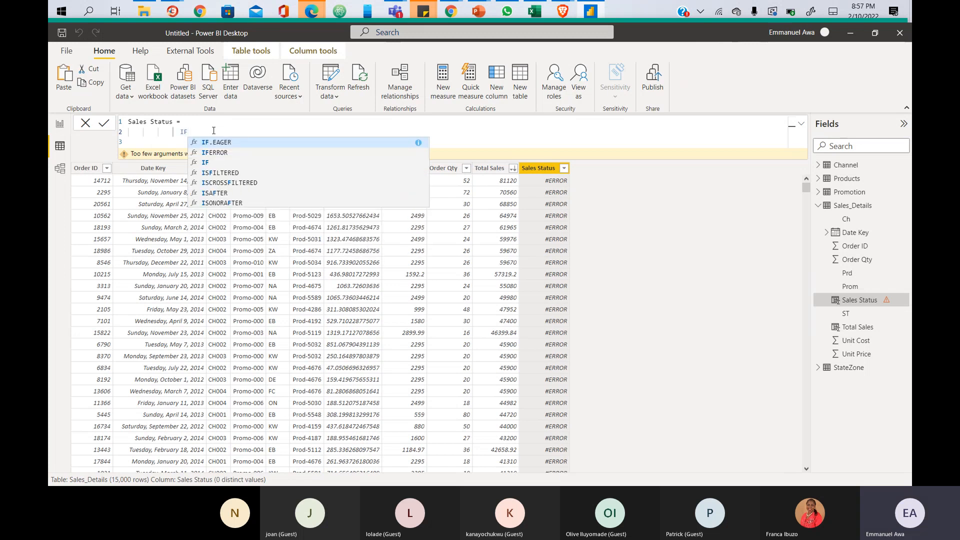
type("(")
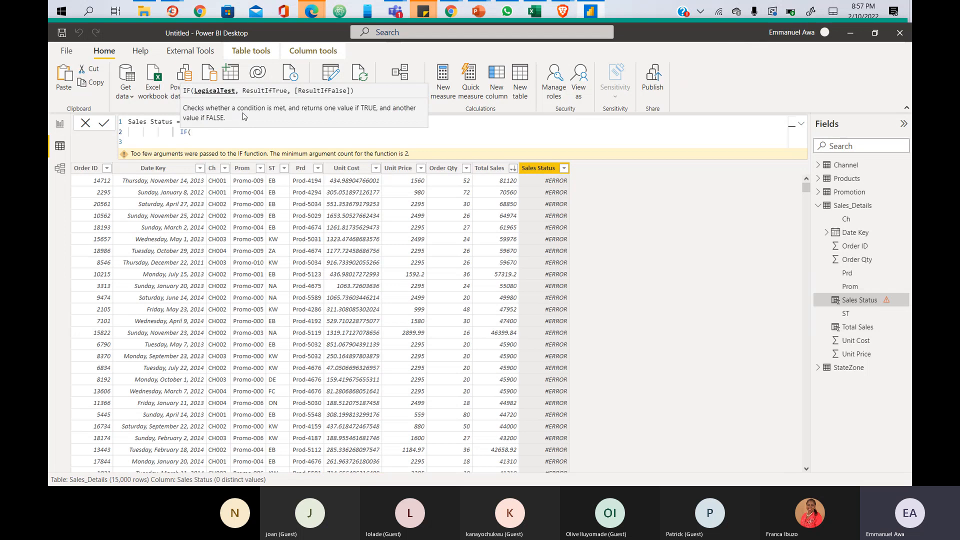
type("##################")
key("BackSpace")
key("BackSpace")
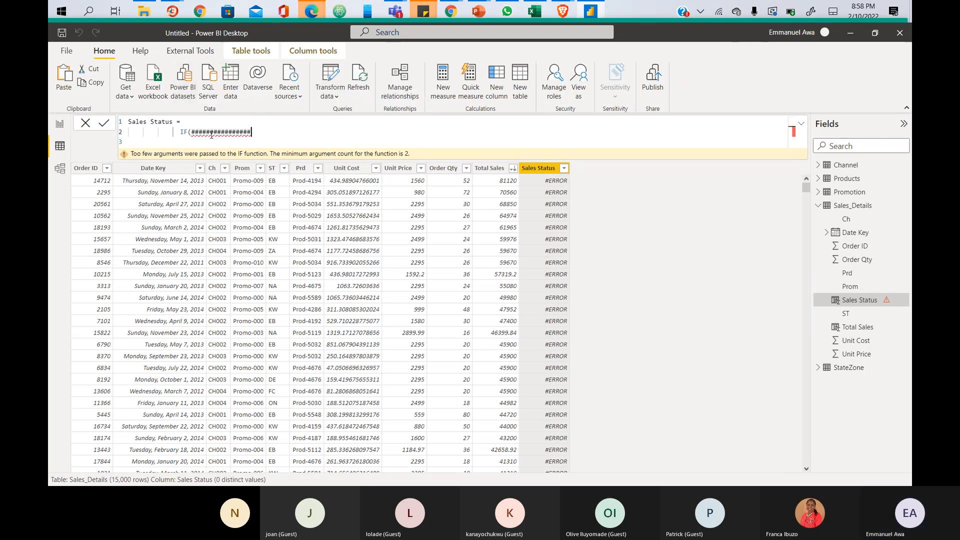
key("BackSpace")
key("BackSpace")
key("BackSpace")
key("BackSpace")
key("BackSpace")
key("BackSpace")
key("BackSpace")
key("BackSpace")
key("BackSpace")
key("BackSpace")
key("BackSpace")
key("BackSpace")
key("BackSpace")
key("BackSpace")
key("BackSpace")
key("BackSpace")
key("BackSpace")
type("(")
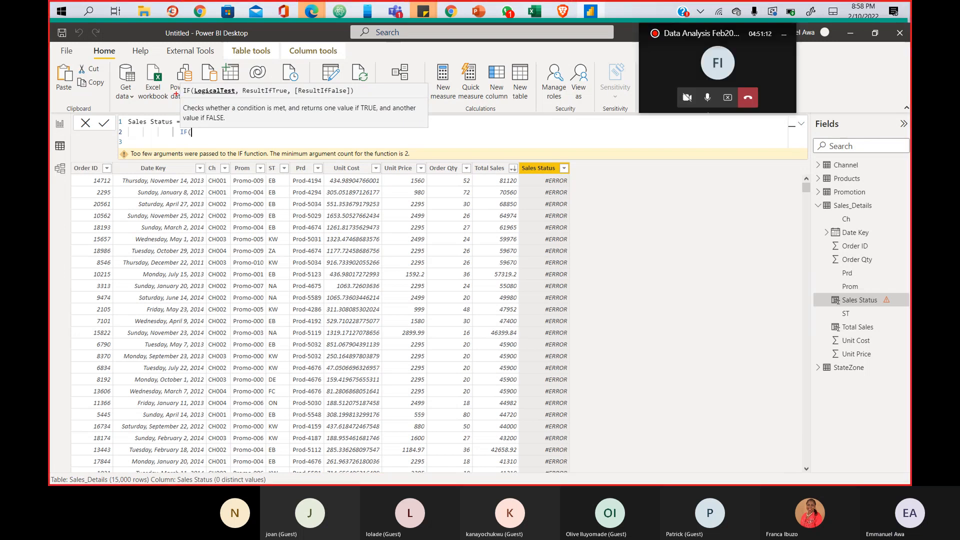
- Outline the IF LogicalTest and ResultIfFalse arguments in red, then type TOT as the test
mouse_move(189, 85)
left_mouse_down()
mouse_move(221, 96)
mouse_move(368, 97)
left_mouse_up()
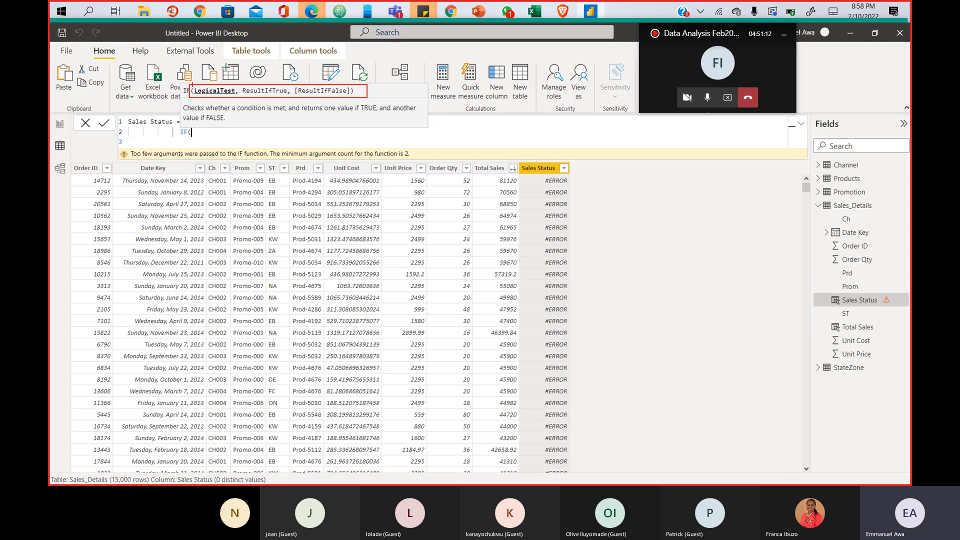
mouse_move(194, 94)
left_mouse_down()
mouse_move(237, 90)
mouse_move(193, 94)
left_mouse_up()
left_click_drag(294, 85, 352, 97)
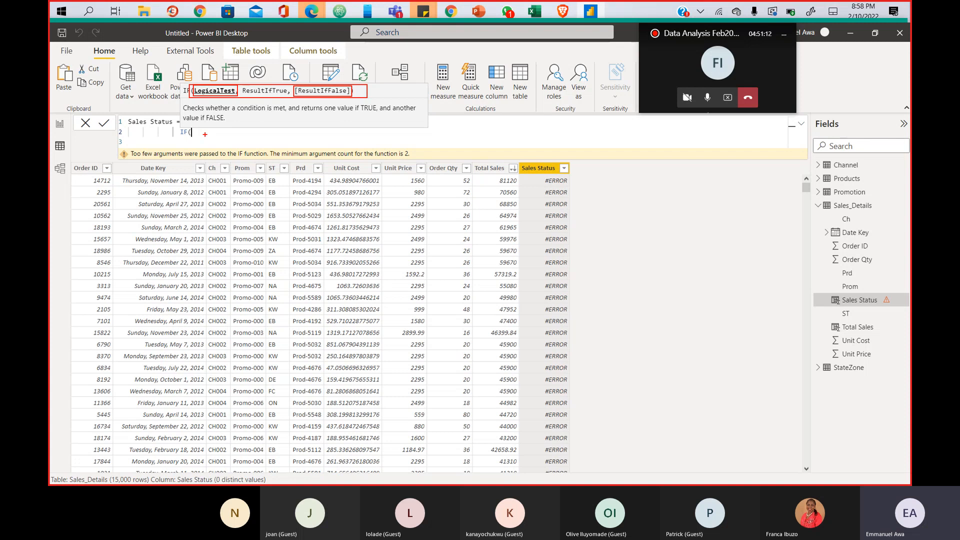
type("tOT")
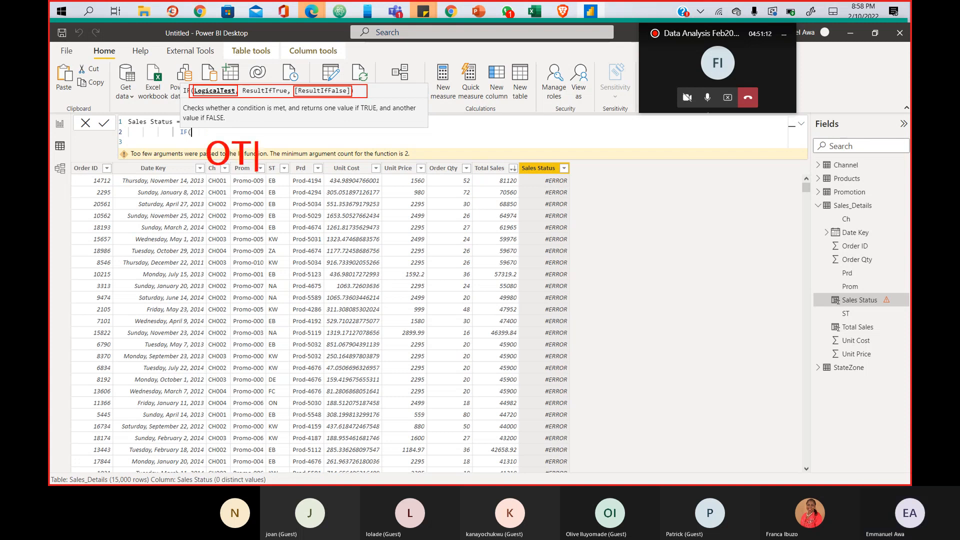
key("BackSpace")
key("BackSpace")
key("Escape")
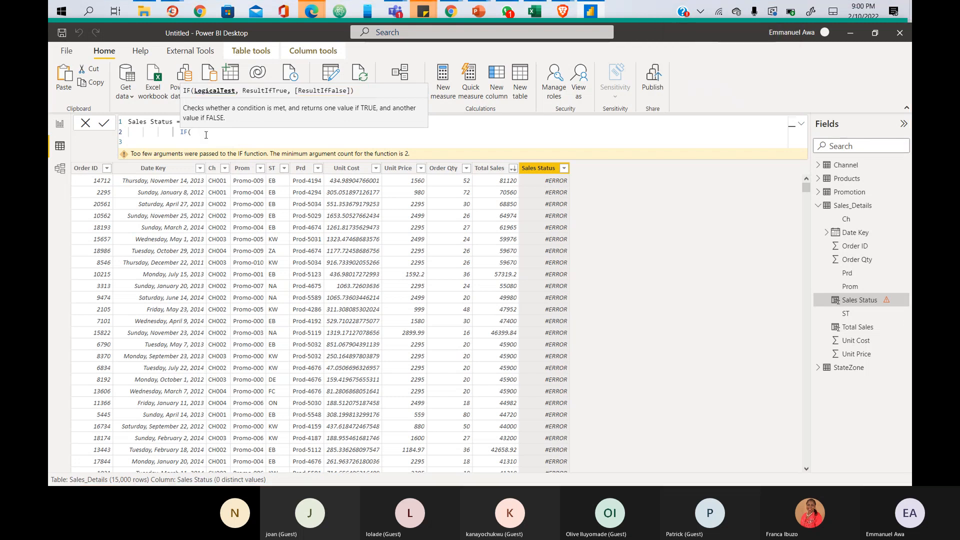
type("TOT")
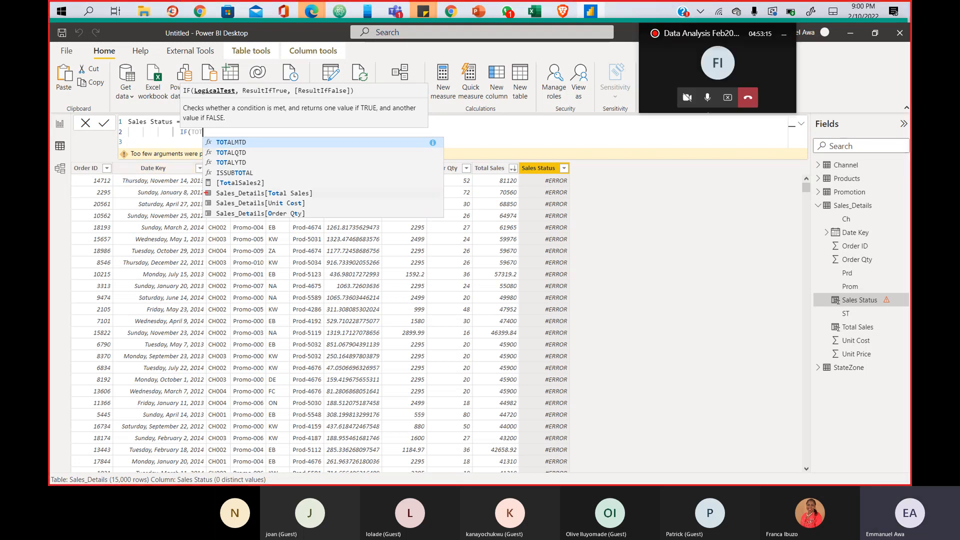
- Insert Sales_Details[Total Sales] from the suggestions and complete the test as >= 50000
mouse_move(204, 188)
left_mouse_down()
mouse_move(240, 200)
mouse_move(333, 202)
left_mouse_up()
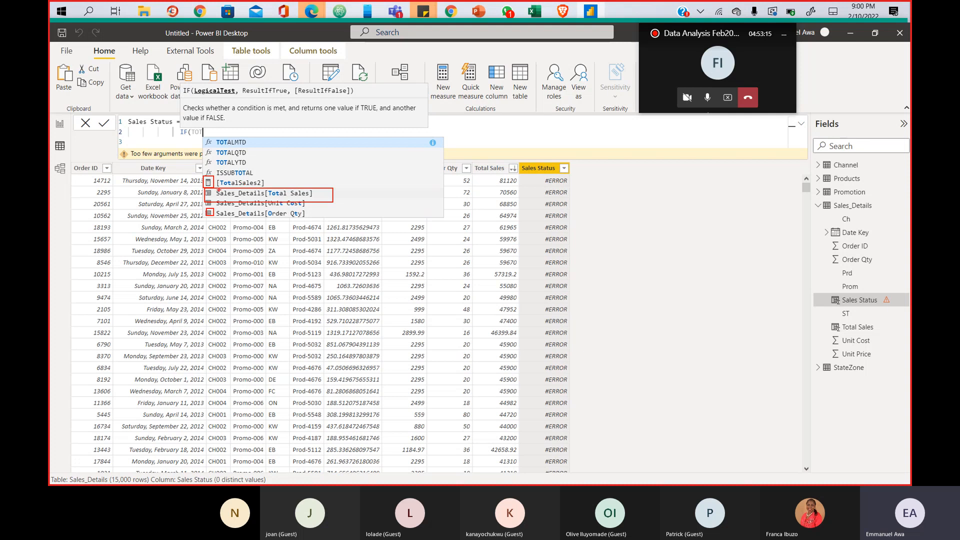
key("Escape")
left_click(217, 136)
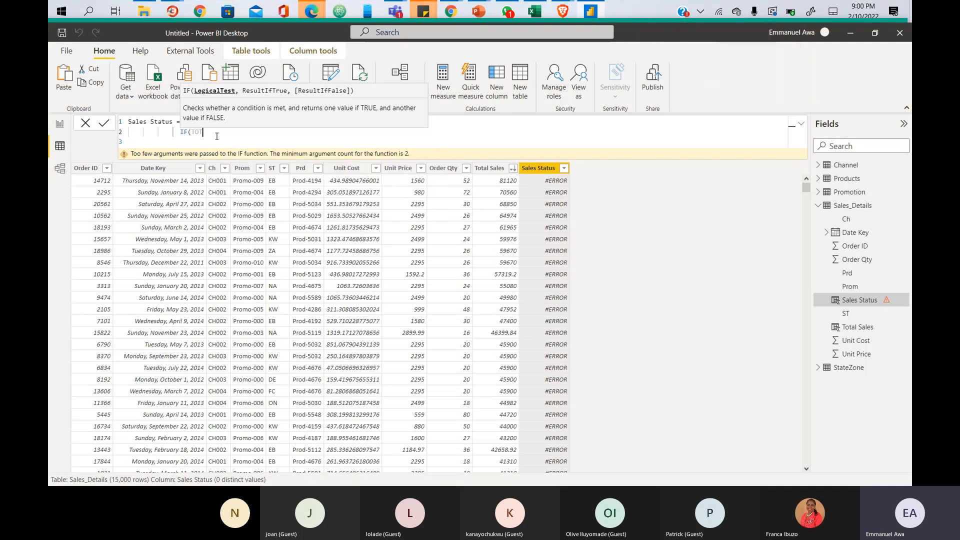
key("BackSpace")
key("BackSpace")
type("OTA")
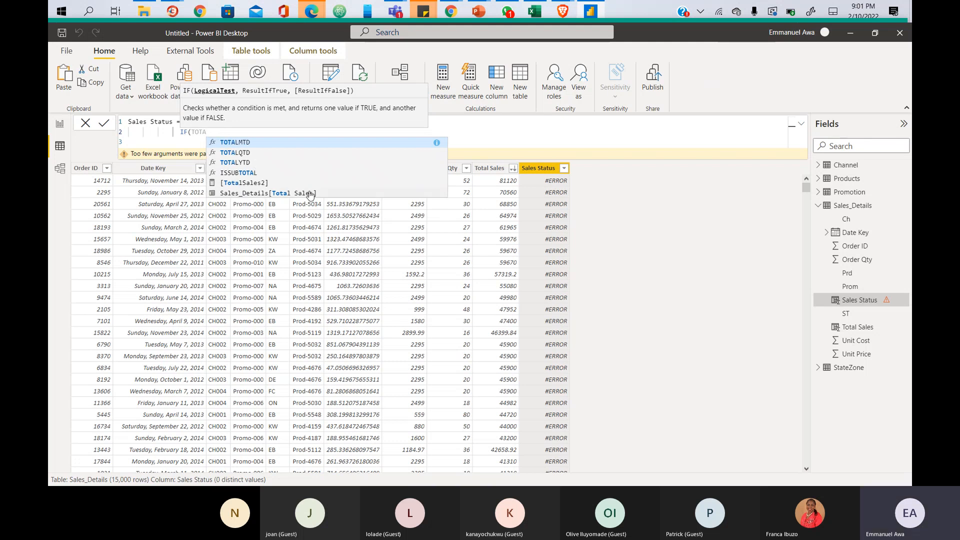
left_click(310, 194)
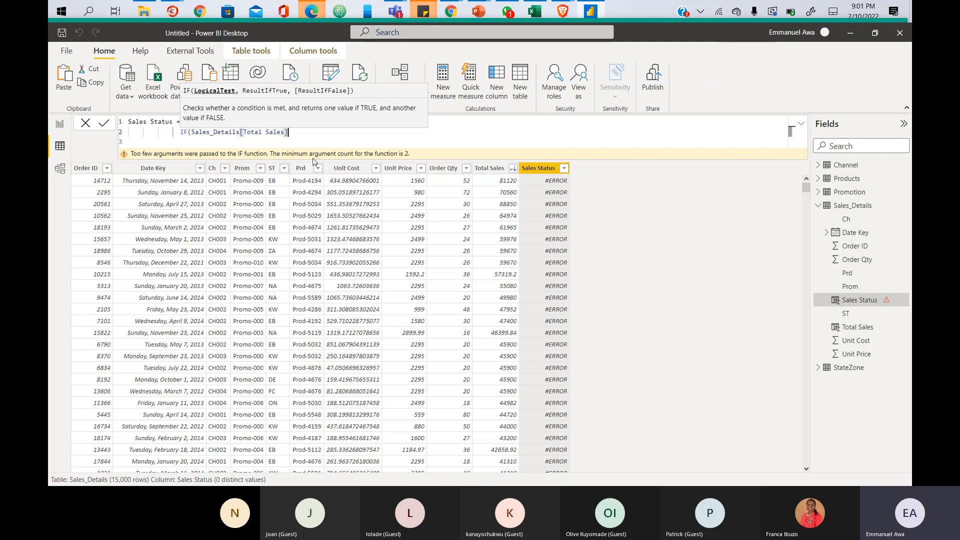
type(">")
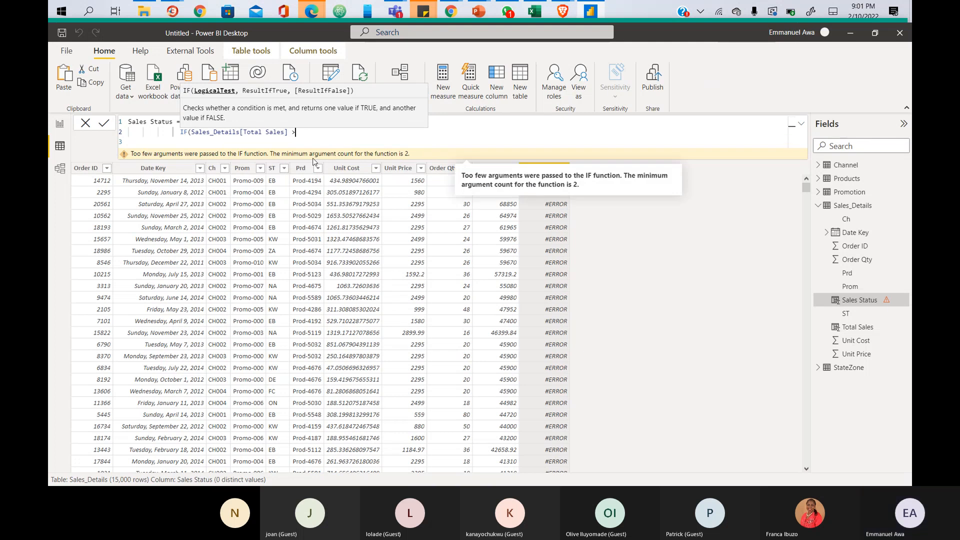
type("=")
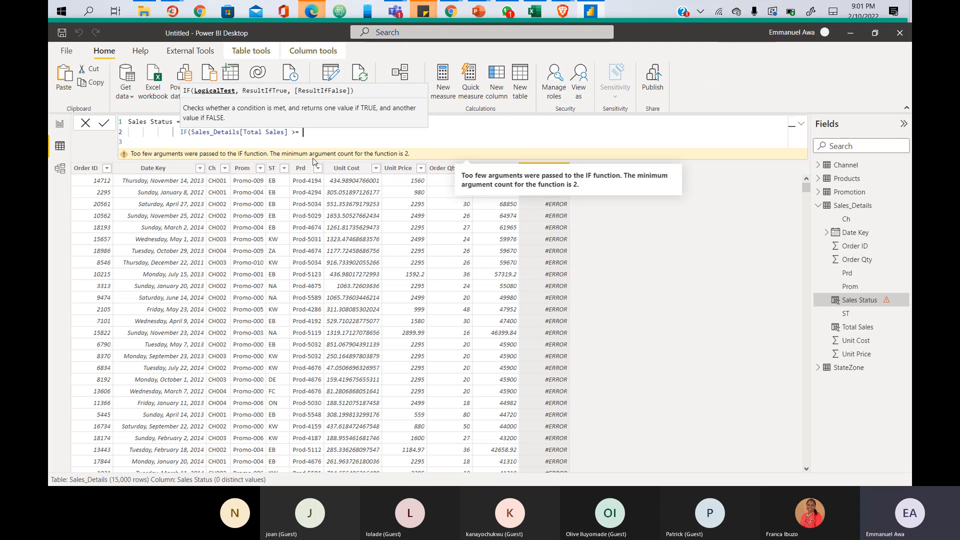
type(" 50000")
- Add "High Sales" as the IF result when the test is true
type(",")
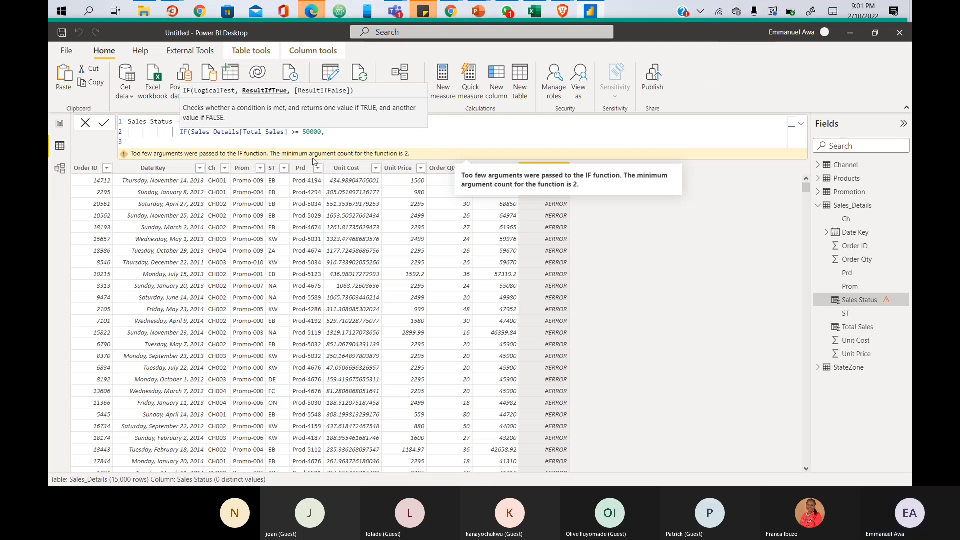
type("\"\"")
key("Left")
type("hIG")
key("BackSpace")
key("BackSpace")
key("BackSpace")
type("High Sales")
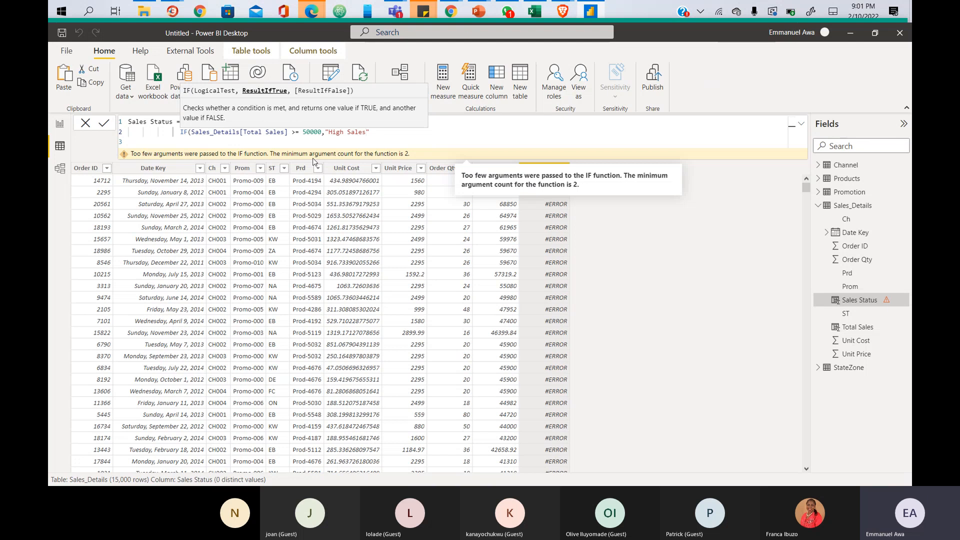
type("\"")
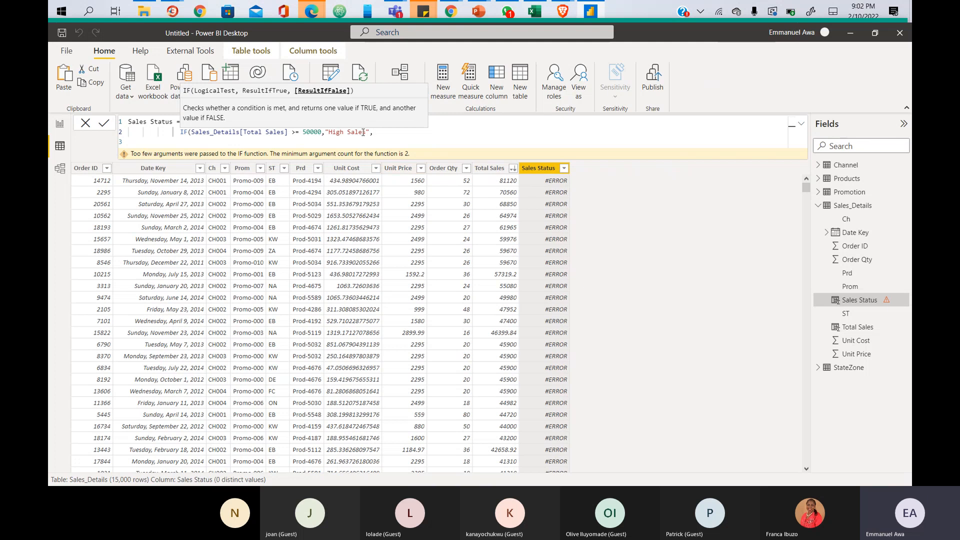
- Add "Low Sales" as the false result, close the IF and commit the formula
type(",")
type("Low")
key("BackSpace")
key("BackSpace")
key("BackSpace")
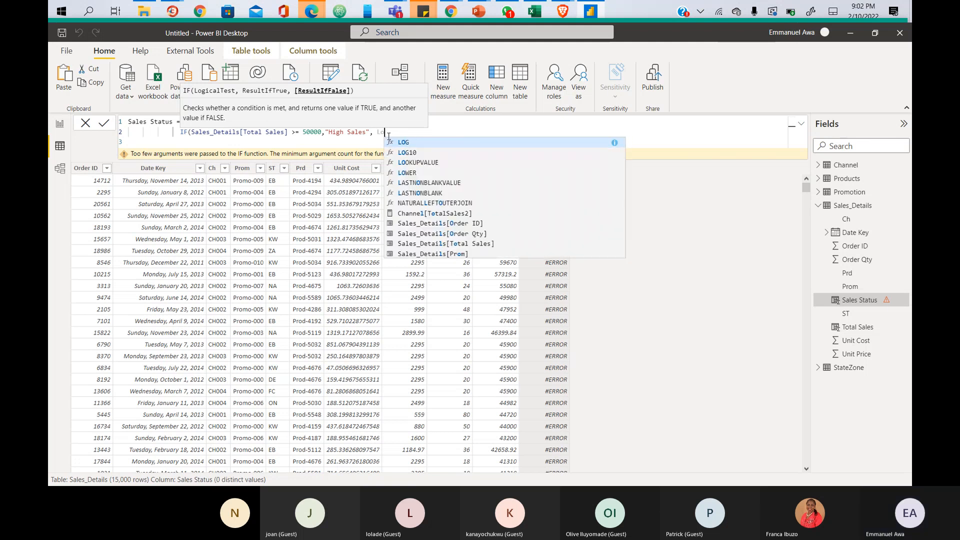
type(":")
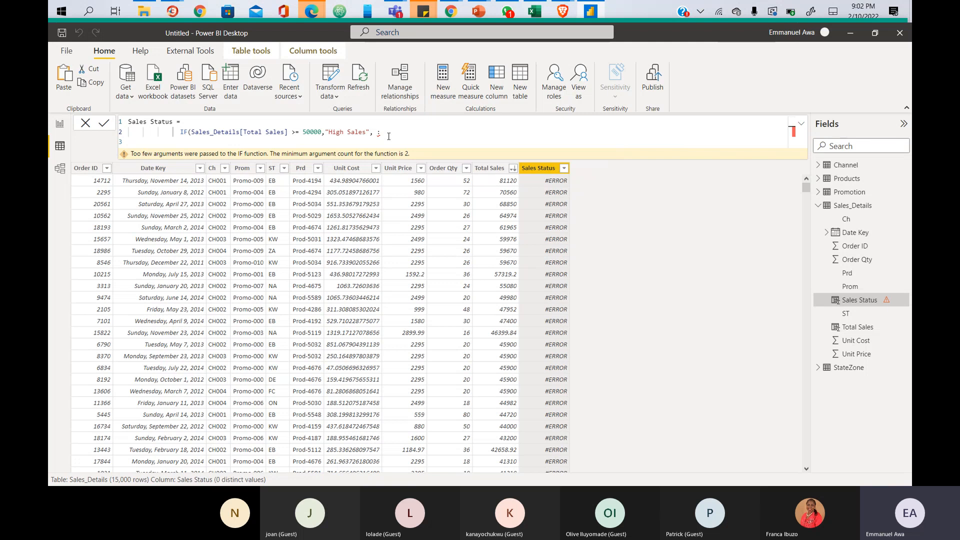
key("BackSpace")
type("\"\"")
key("Left")
type("Low S")
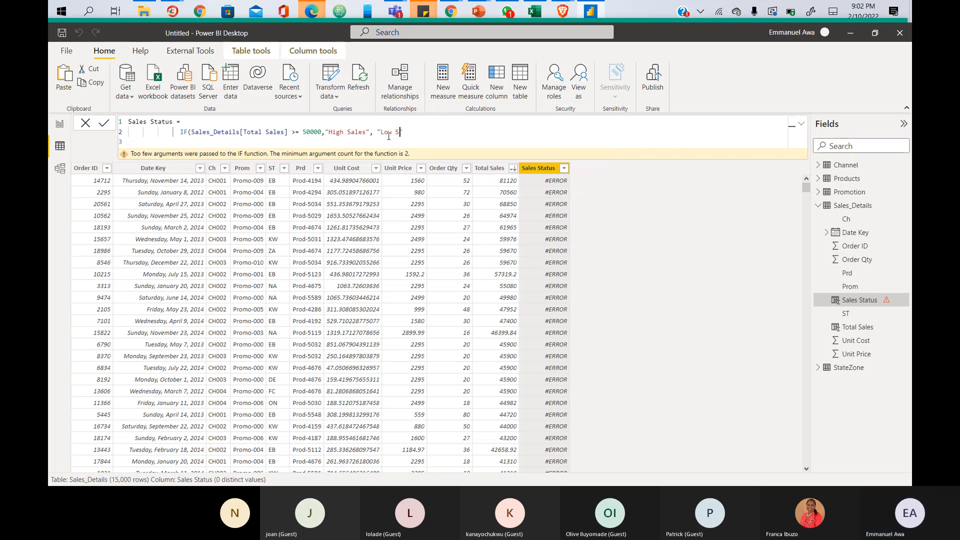
type("ales\")")
key("Return")
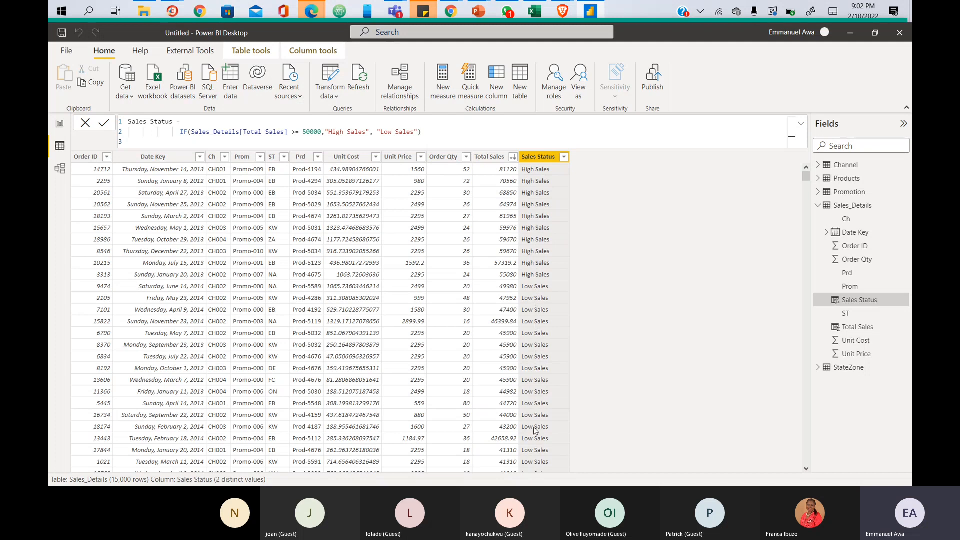
- Scroll through the table to check the High Sales and Low Sales labels
scroll(541, 415, "down", 20)
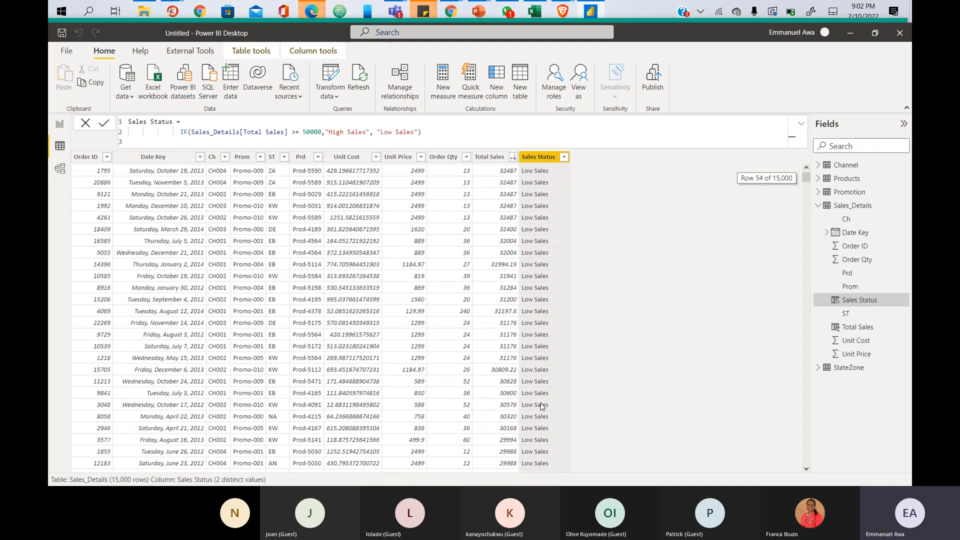
scroll(542, 401, "down", 5)
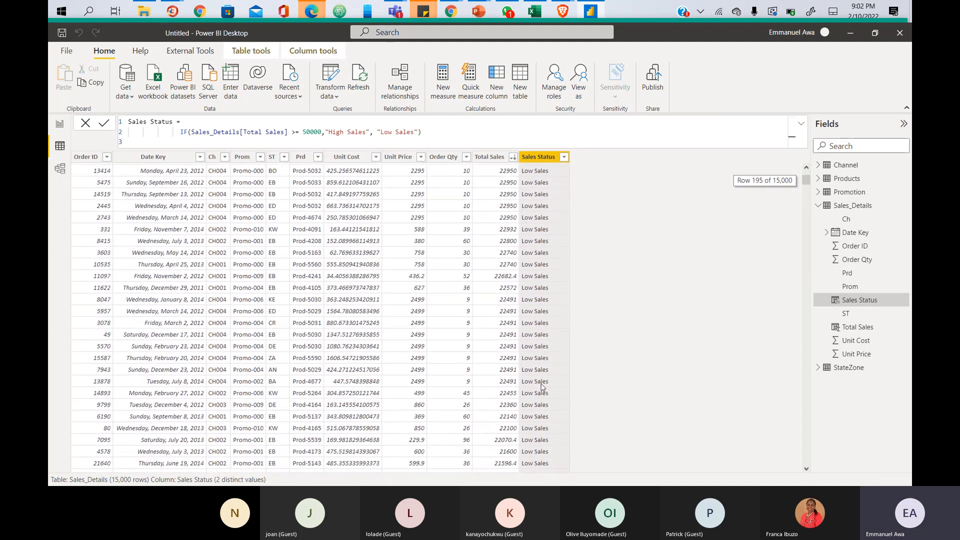
scroll(531, 250, "up", 20)
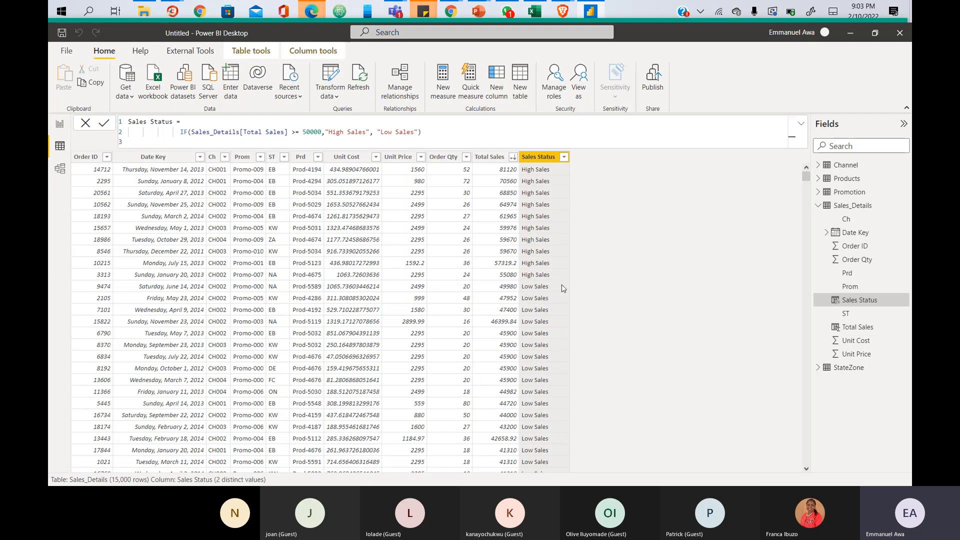
- In Report view, move the sales table right and add a small empty slicer at top left
left_click(62, 126)
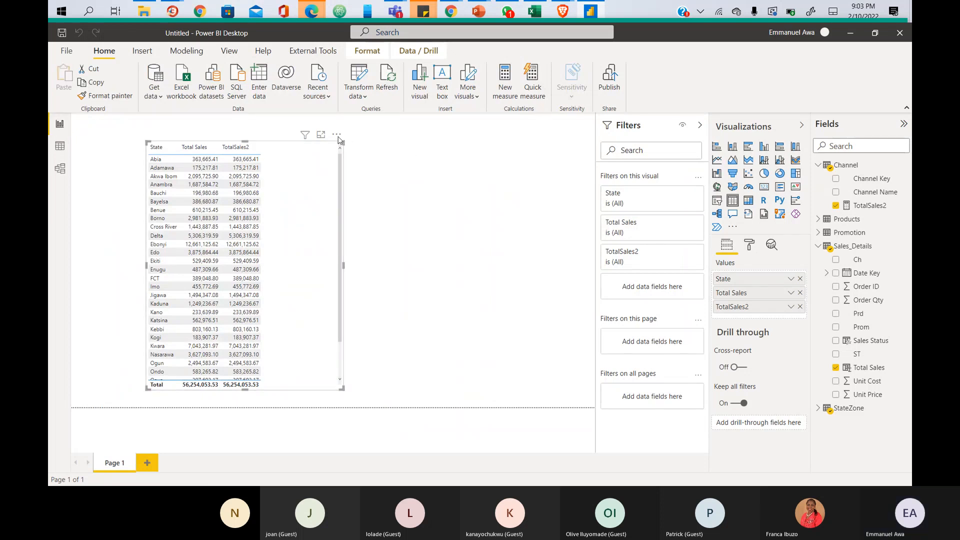
left_click_drag(336, 136, 430, 144)
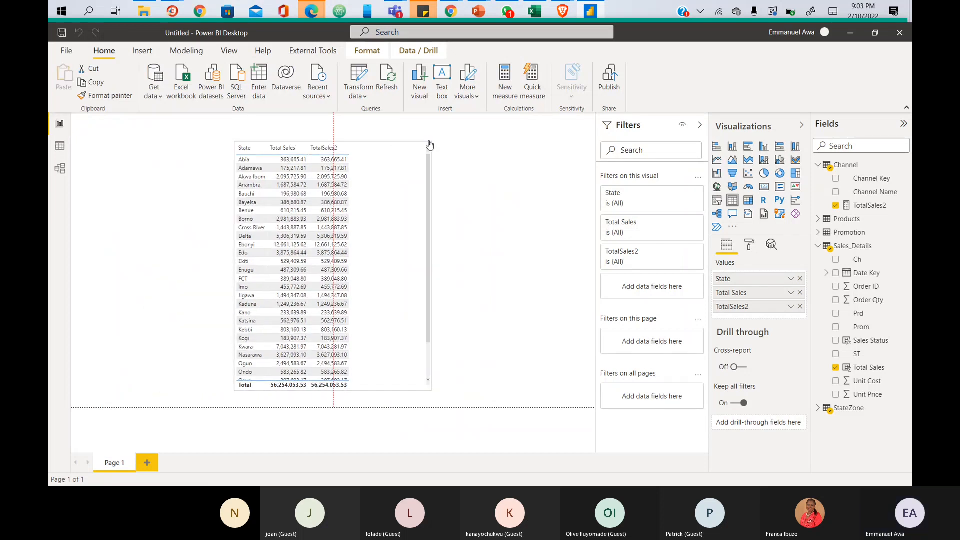
left_click(479, 181)
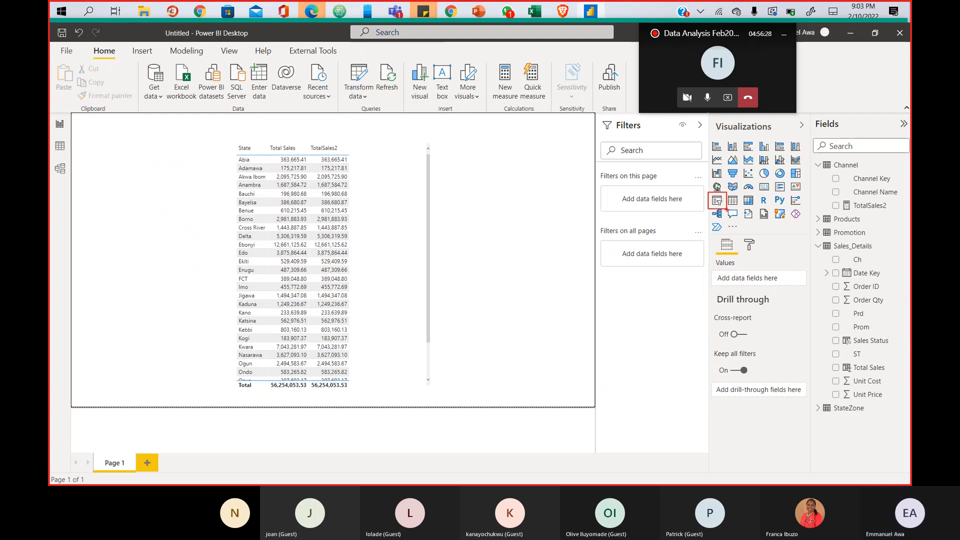
left_click(717, 201)
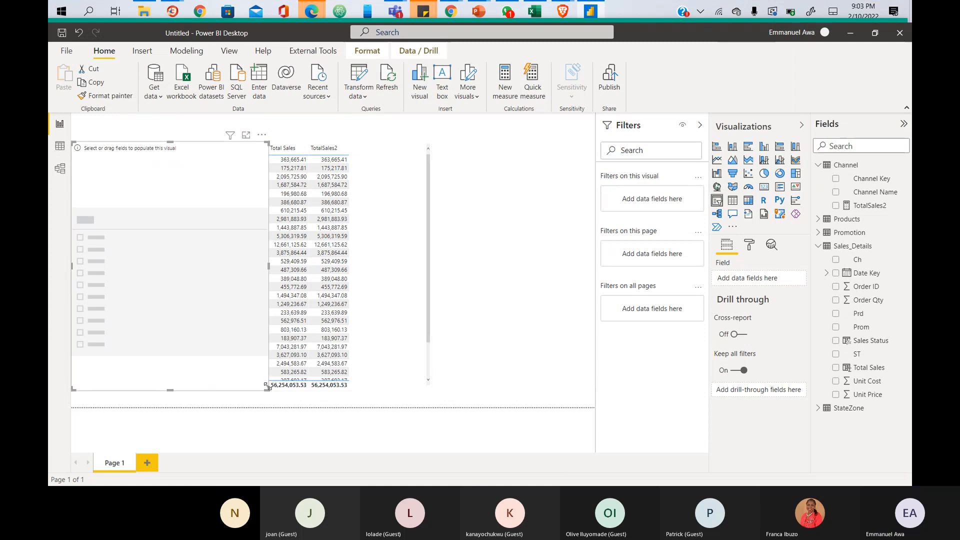
left_click_drag(267, 387, 211, 179)
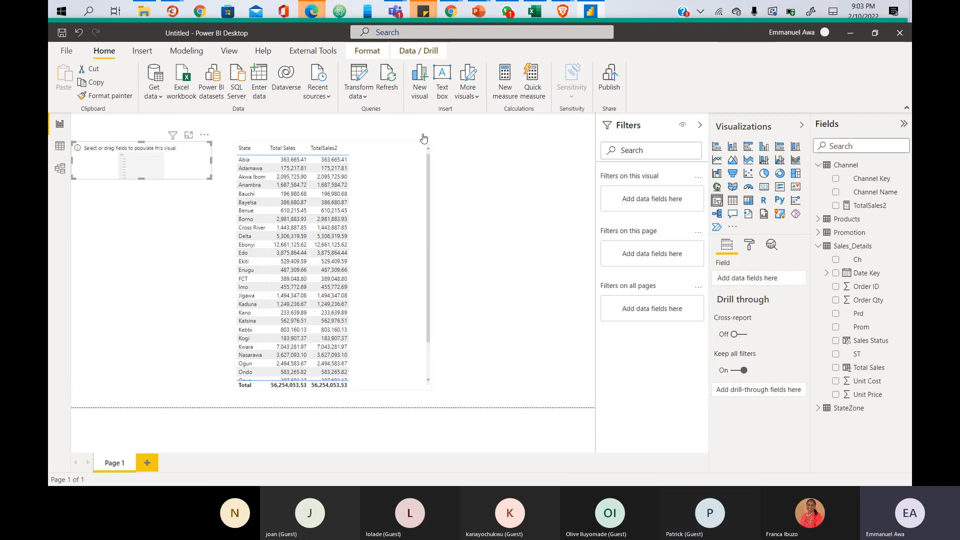
left_click_drag(427, 136, 446, 133)
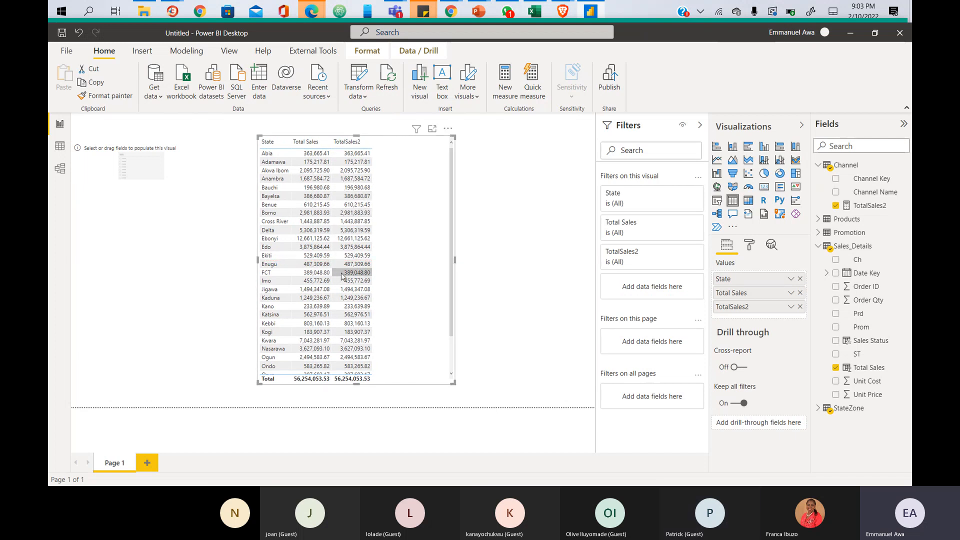
- Select the empty slicer, tick Sales Status, and mark its field-type symbol in red
left_click(160, 167)
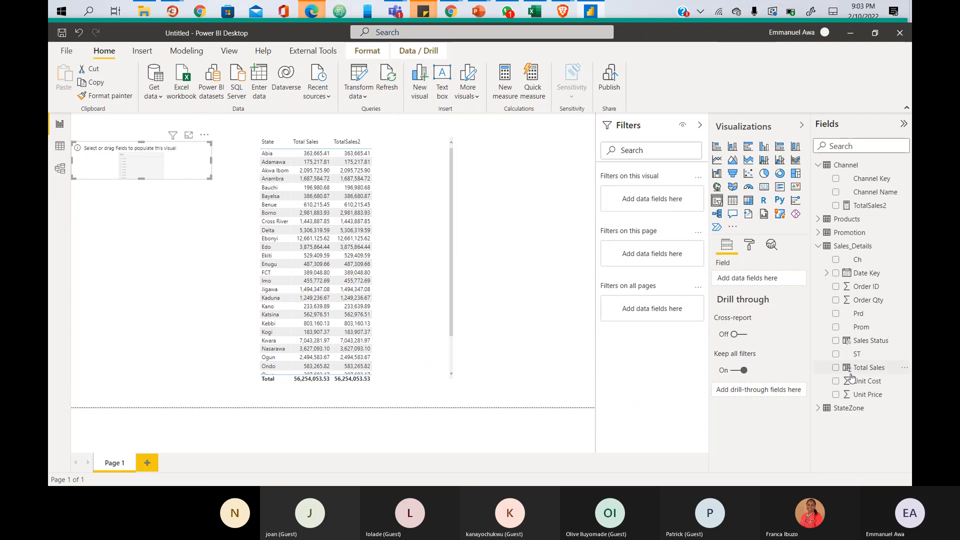
left_click(836, 341)
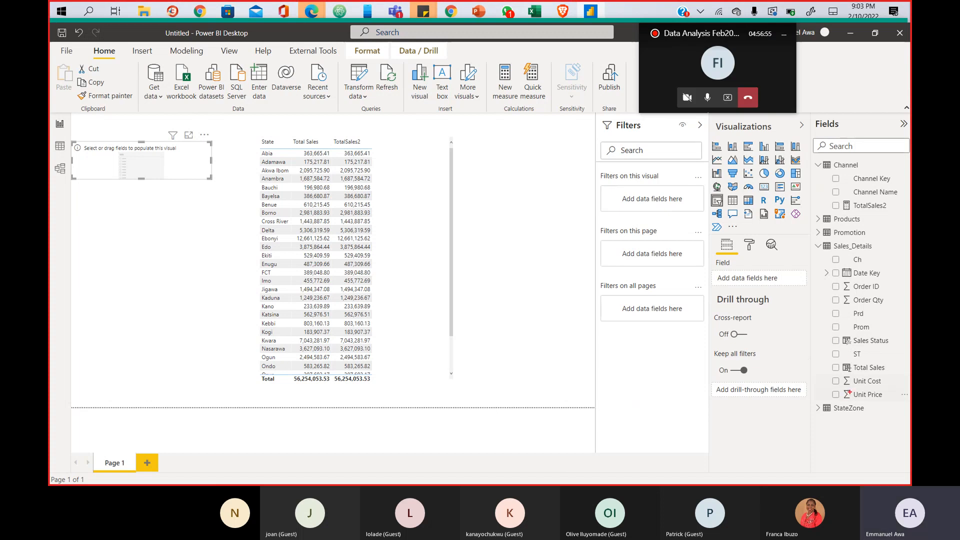
mouse_move(840, 333)
left_mouse_down()
mouse_move(855, 346)
mouse_move(855, 376)
left_mouse_up()
- Mark the TotalSales2, Date Key and Order Qty symbols in red, then drag Sales Status onto the slicer
left_click_drag(842, 194, 853, 214)
left_click_drag(851, 269, 851, 284)
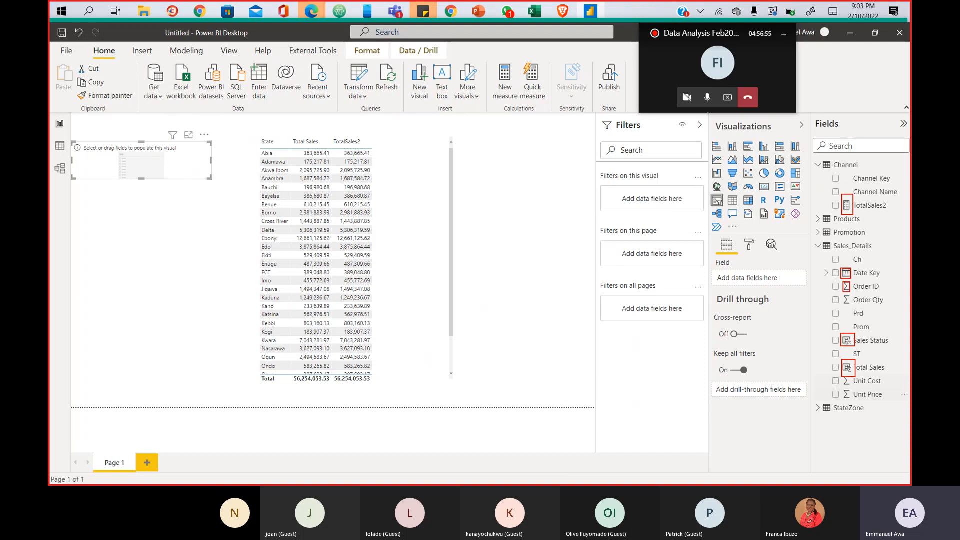
left_click_drag(845, 295, 854, 307)
key("Escape")
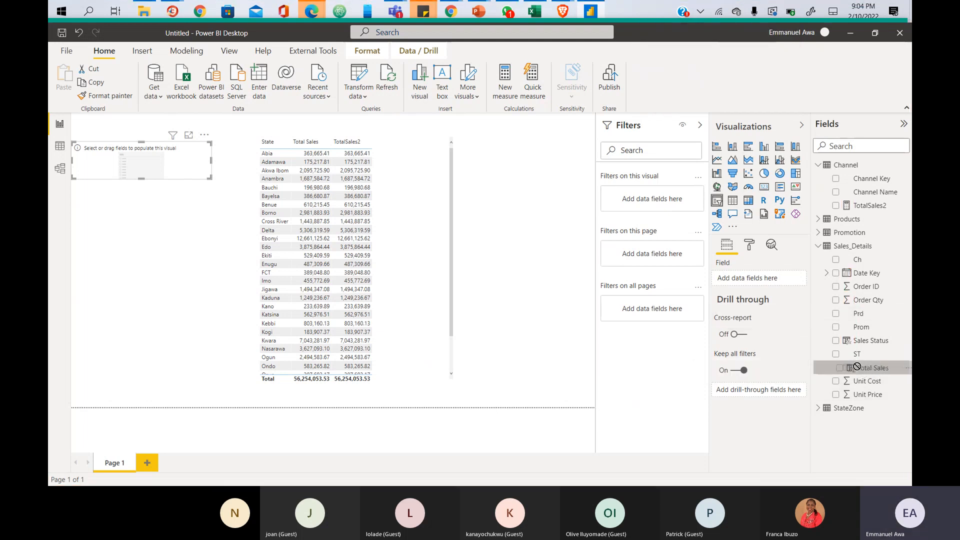
left_click_drag(855, 339, 155, 163)
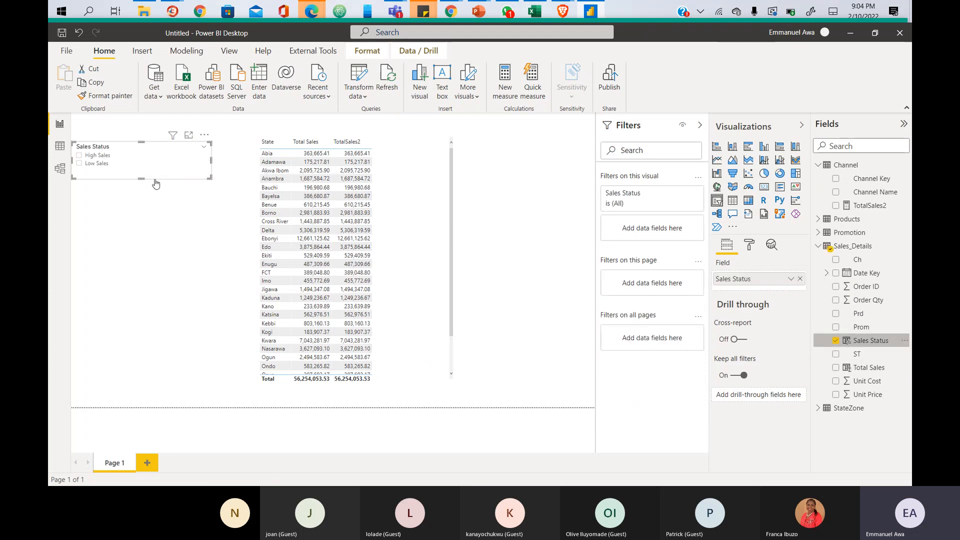
- Reshape the Sales Status slicer and pick High Sales, leaving four states totalling 639,184.20
left_click_drag(210, 177, 170, 193)
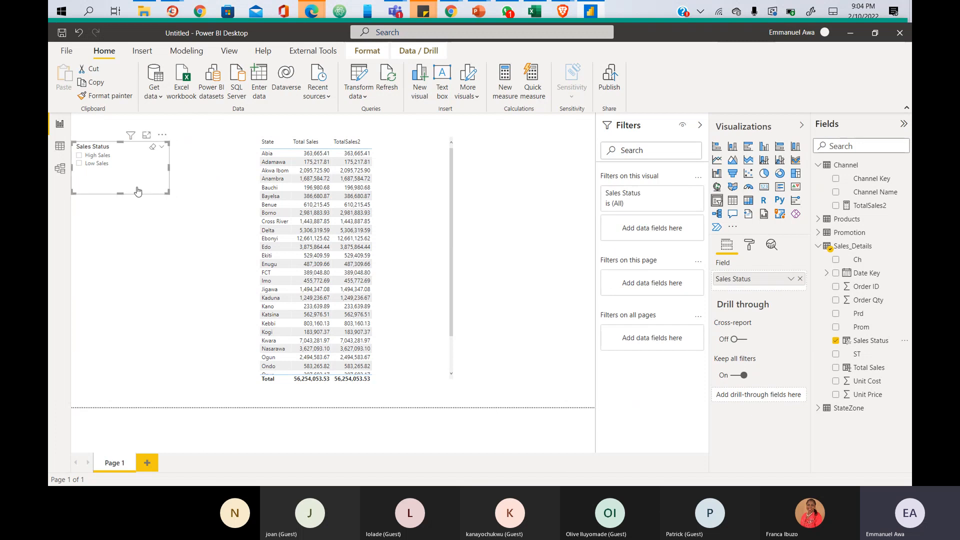
left_click(79, 155)
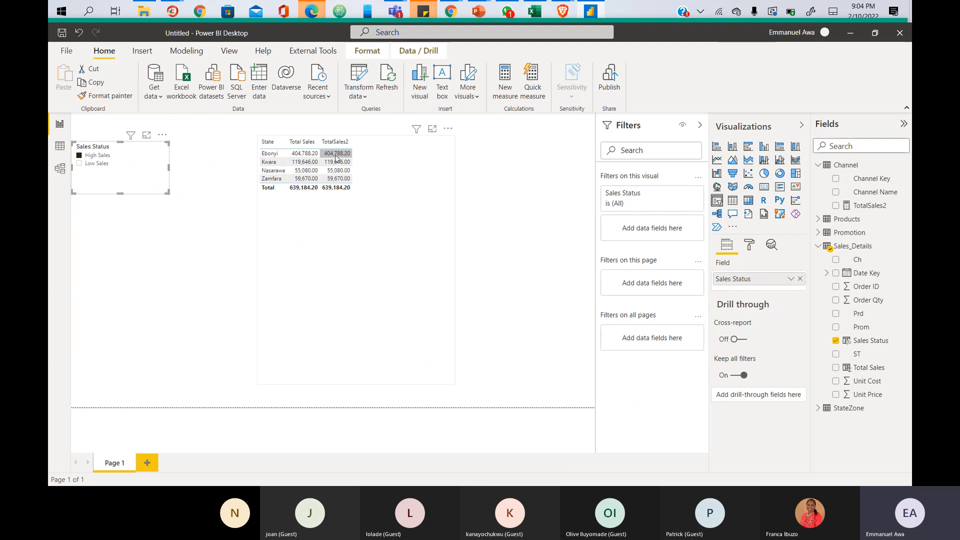
- Reduce the table's columns to State and TotalSales2 by removing Total Sales
left_click(385, 195)
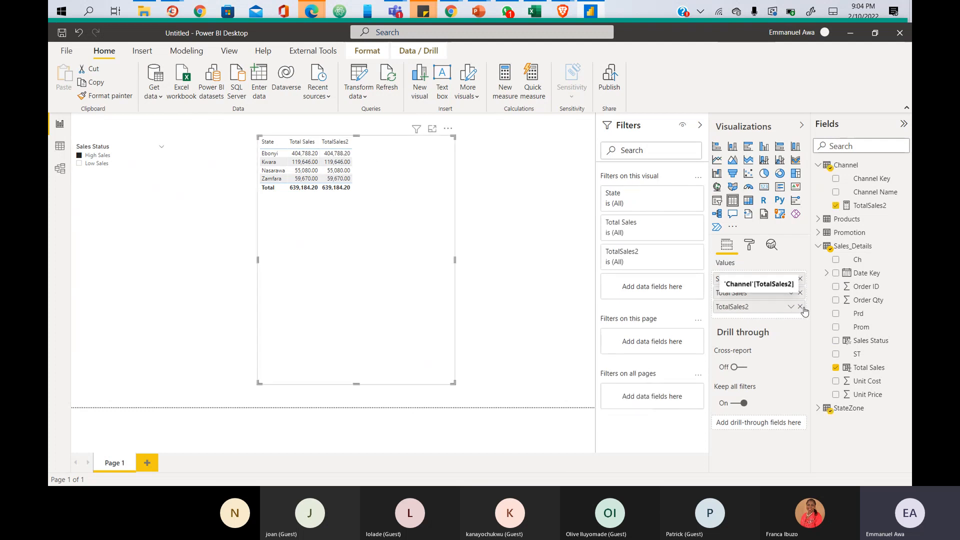
left_click(800, 307)
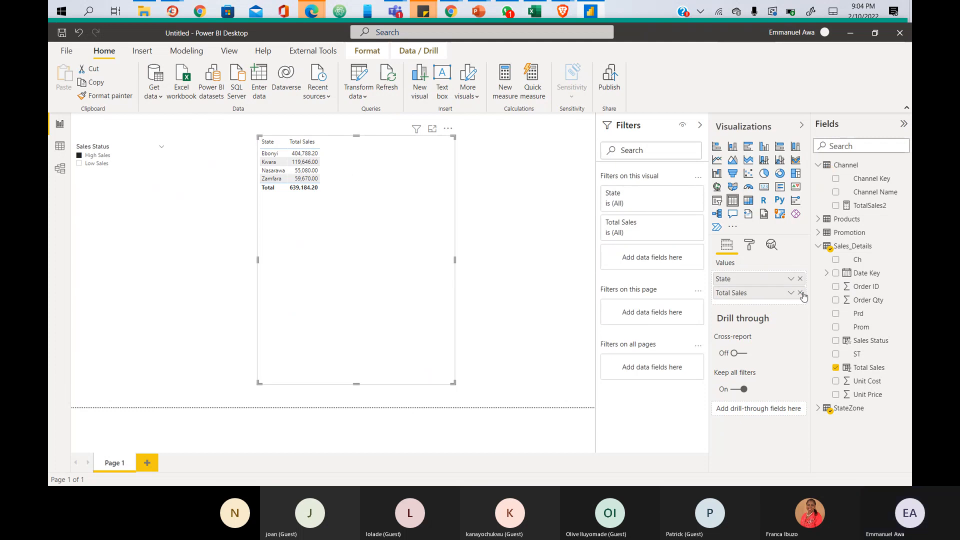
left_click(800, 292)
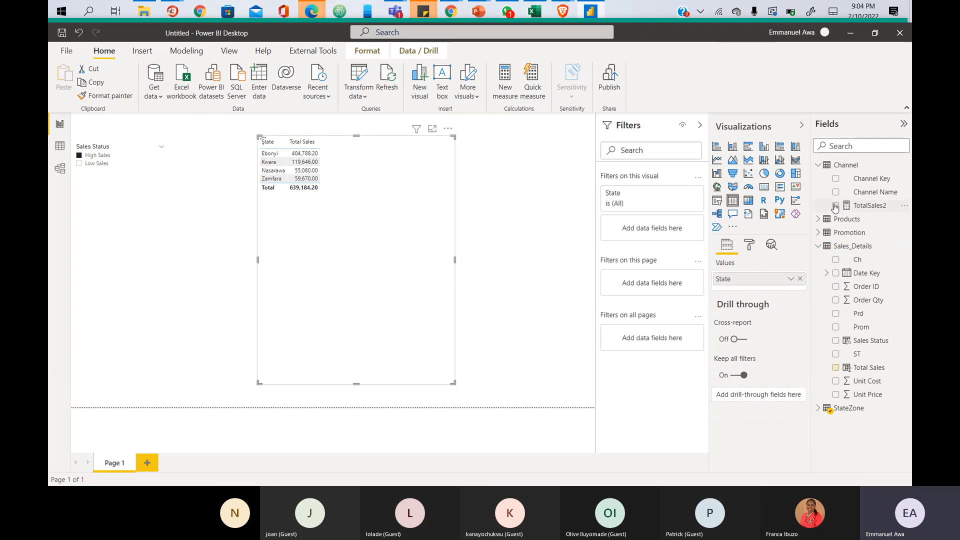
left_click(836, 205)
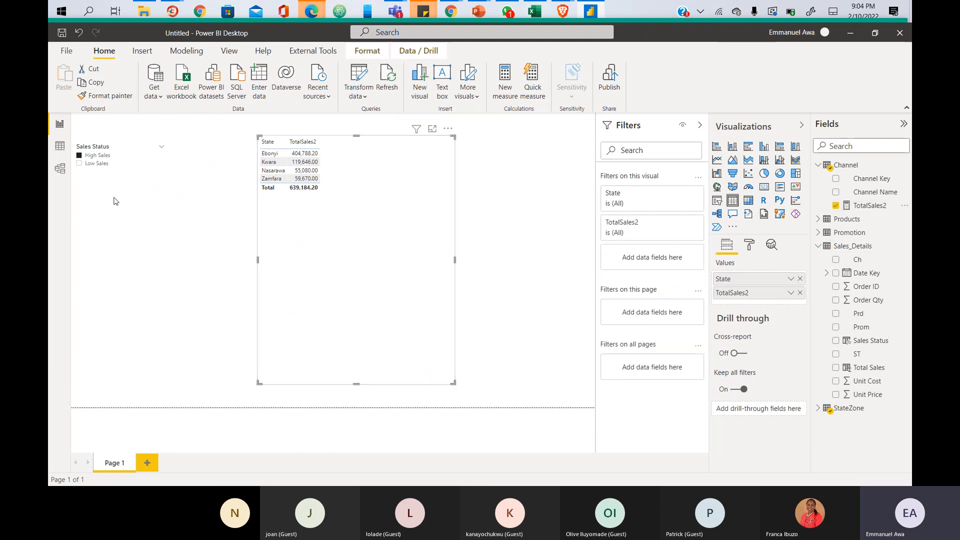
- Toggle the slicer between Low Sales and High Sales, ending on High Sales
left_click(82, 168)
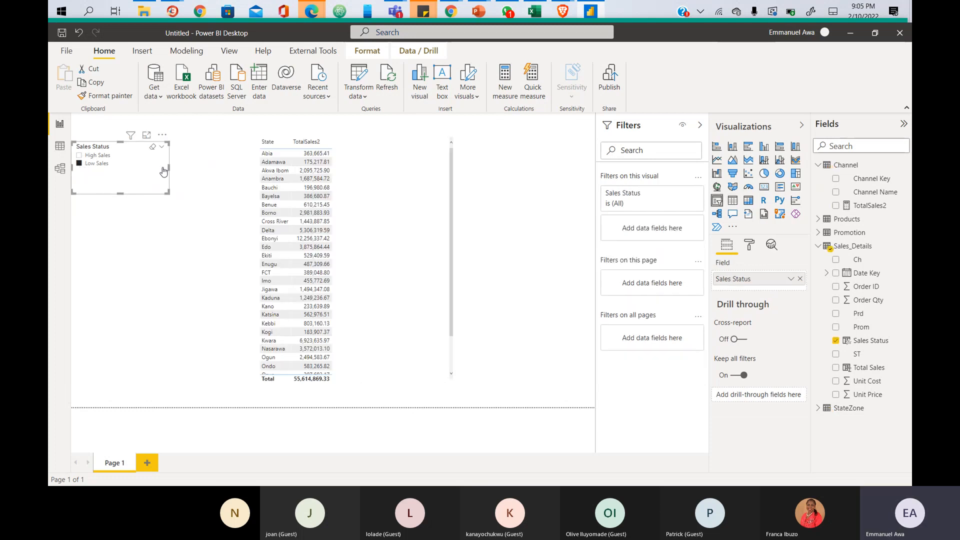
left_click(79, 155)
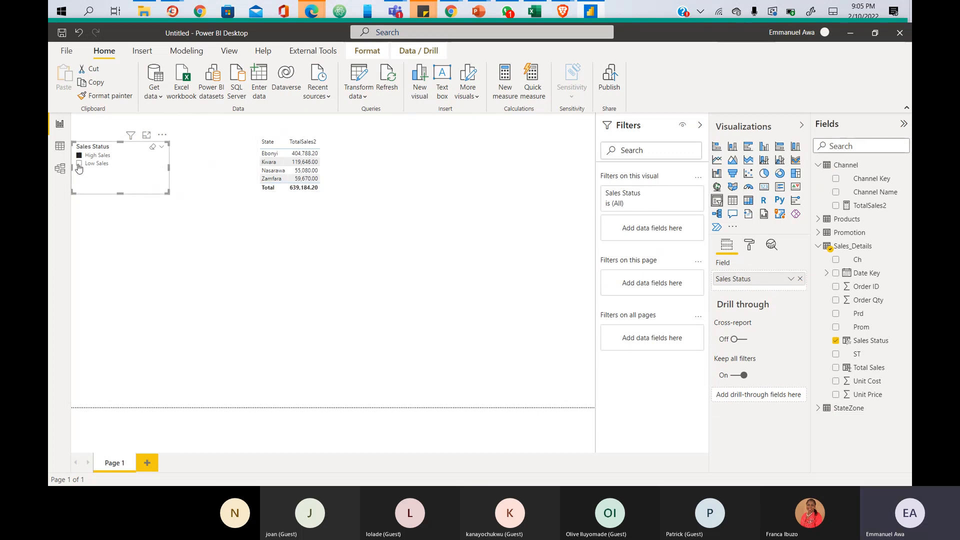
left_click(79, 164)
left_click(79, 155)
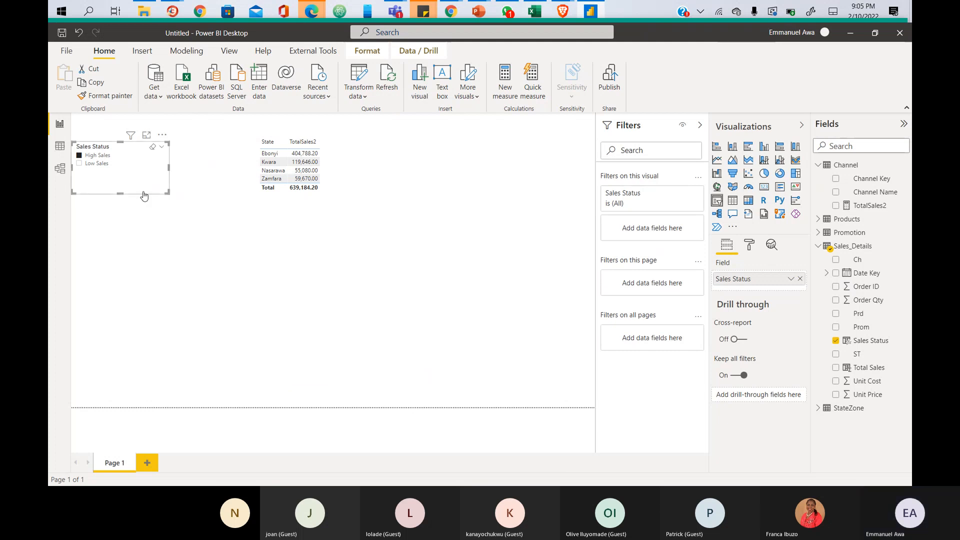
- In Data view, copy the Sales Status formula into a new measure named Sales Status2
left_click(60, 147)
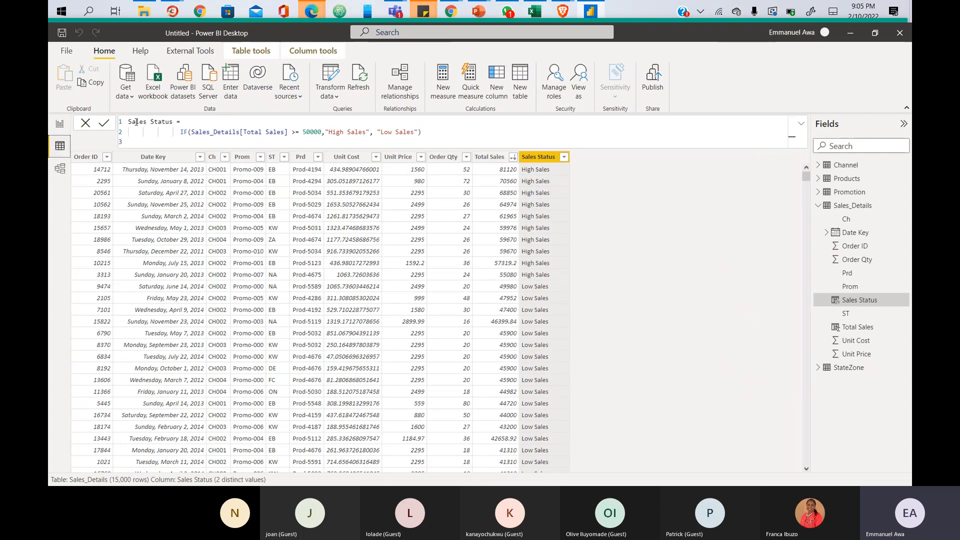
left_click_drag(127, 124, 430, 144)
key("ctrl+c")
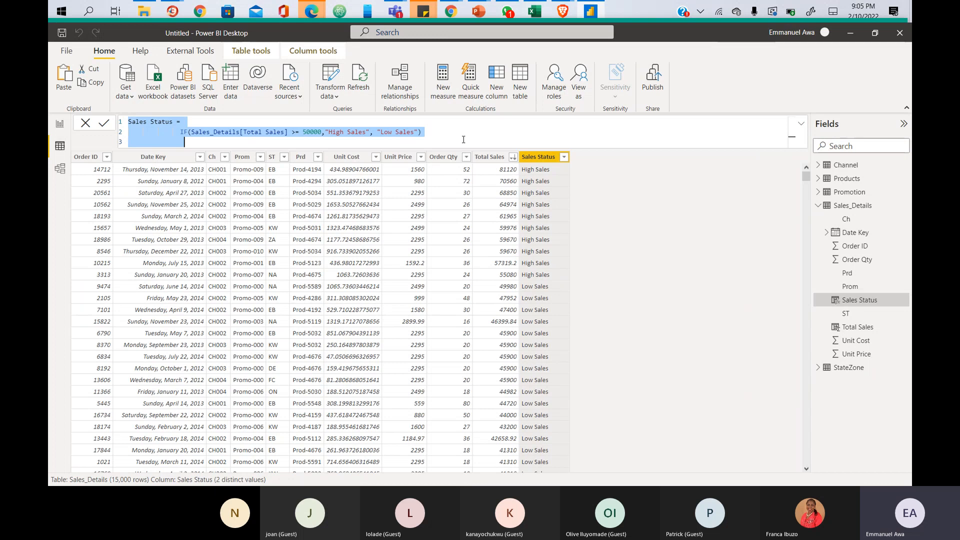
left_click(613, 215)
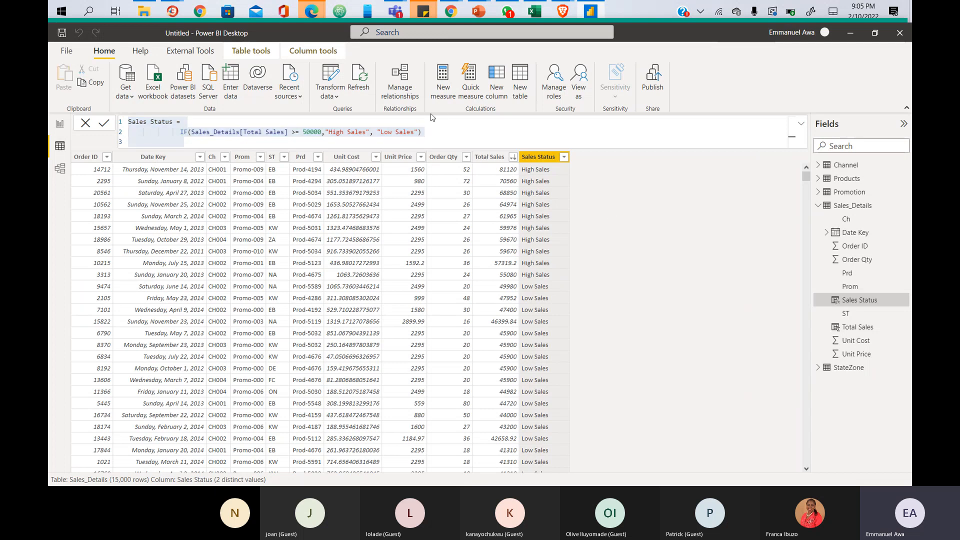
left_click(445, 90)
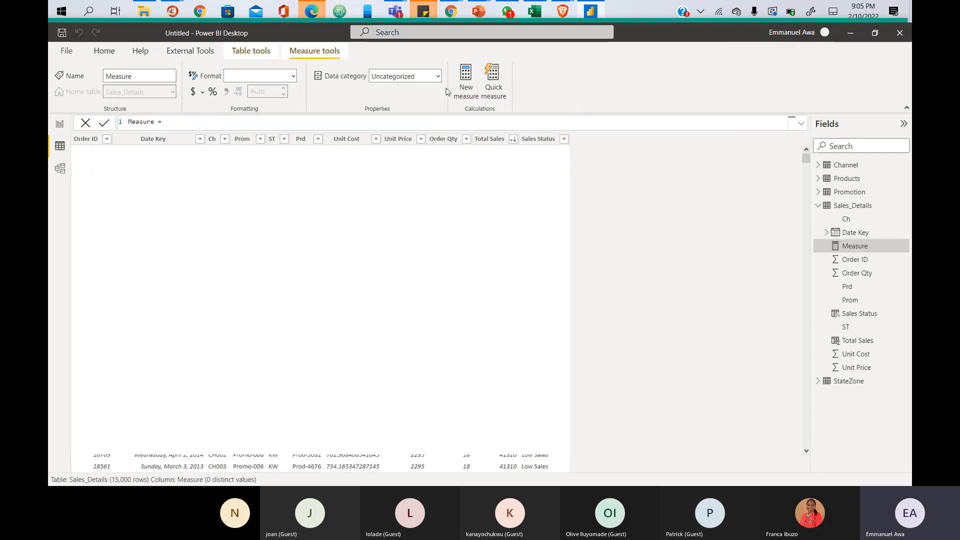
key("ctrl+v")
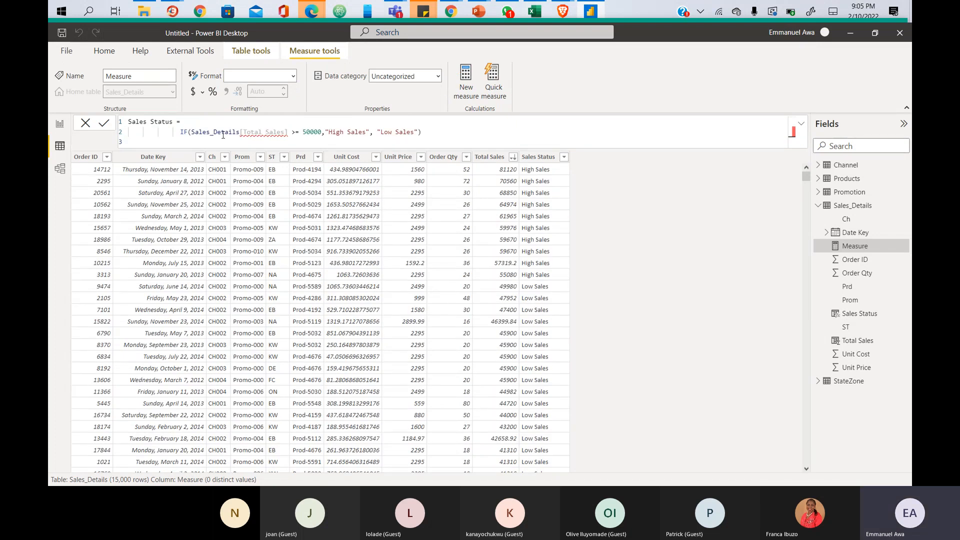
left_click(176, 122)
type("2")
left_click(444, 137)
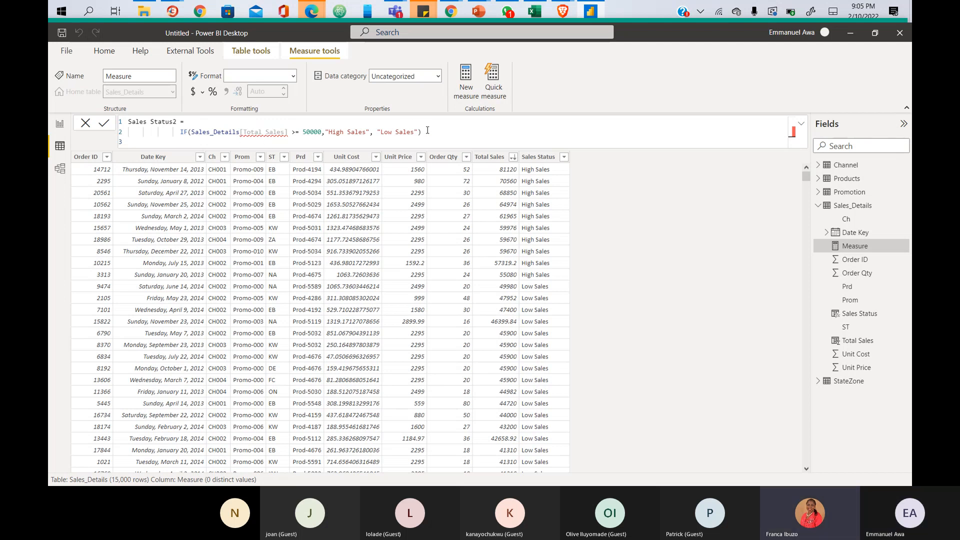
left_click(428, 133)
- Paste and send the Sales Status IF formula in the Teams meeting chat, then return to Power BI
left_click(710, 74)
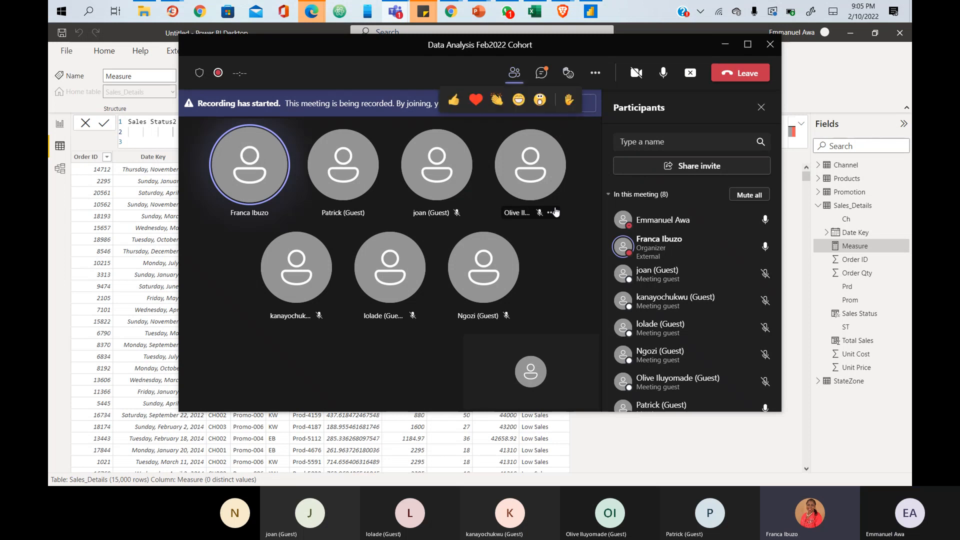
left_click(395, 15)
mouse_move(395, 15)
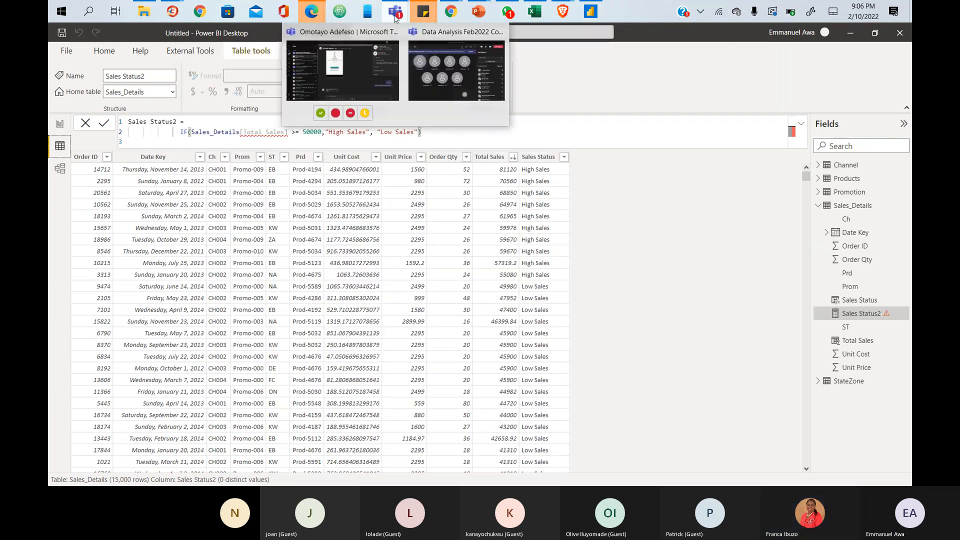
left_click(433, 61)
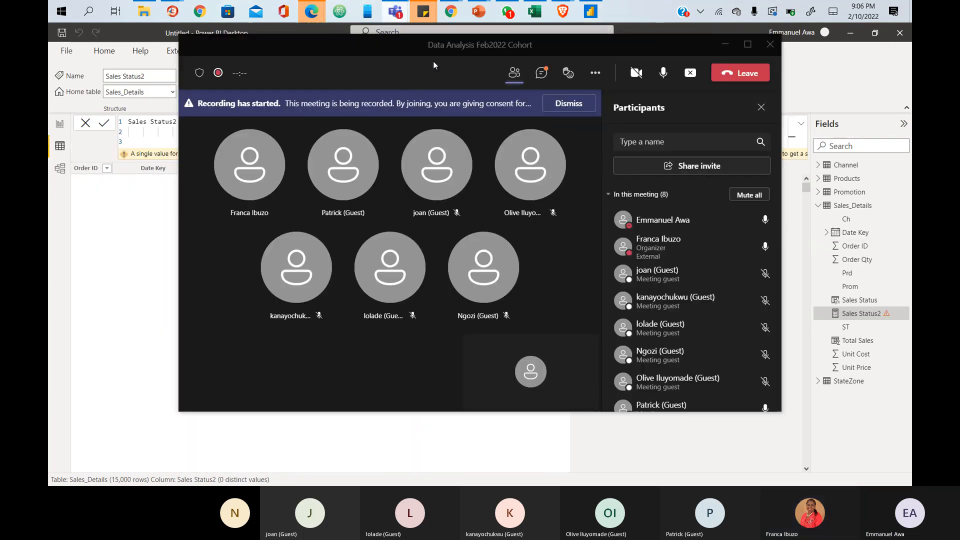
left_click(542, 73)
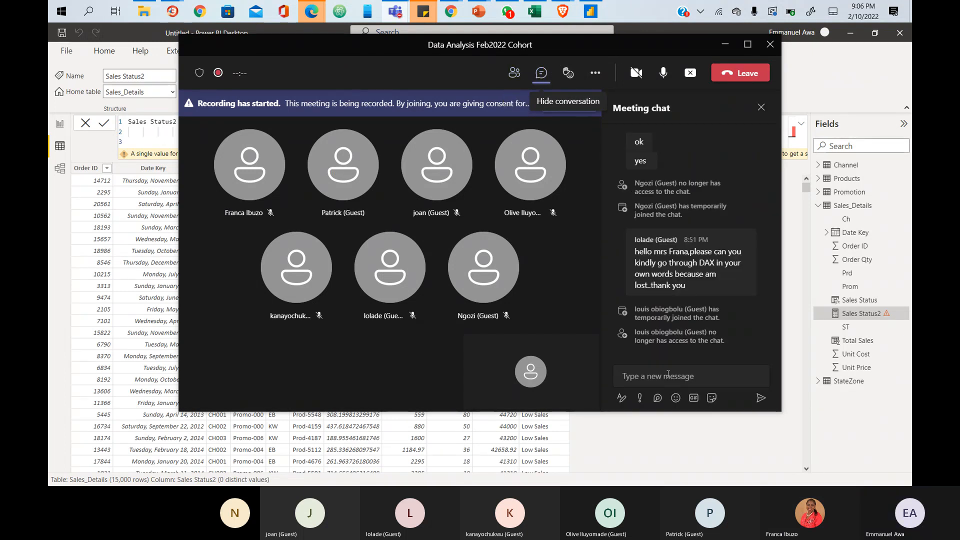
left_click(667, 377)
type("Sales Status = IF(Sales_Details[Total Sales] >= 50000, \"High Sales\", \"Low Sales\")")
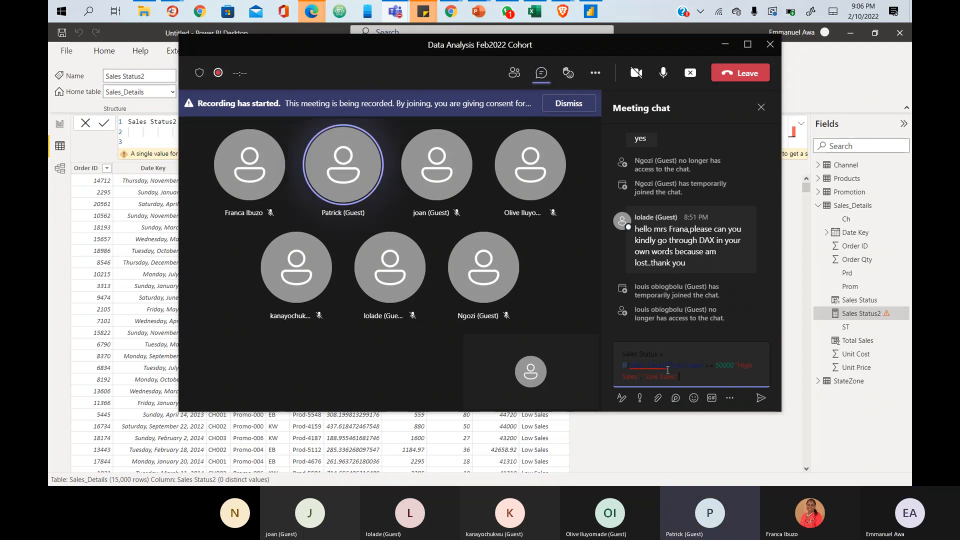
key("Return")
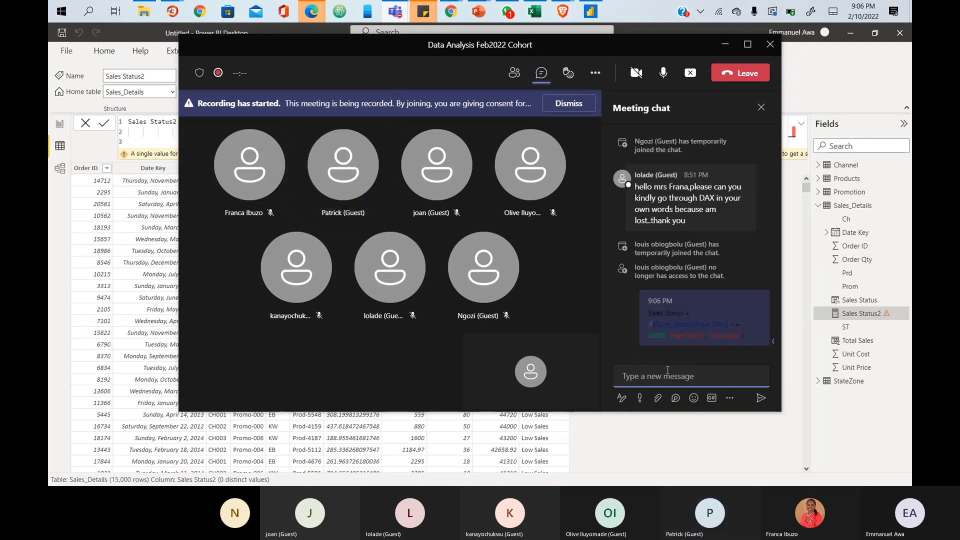
key("alt+Tab")
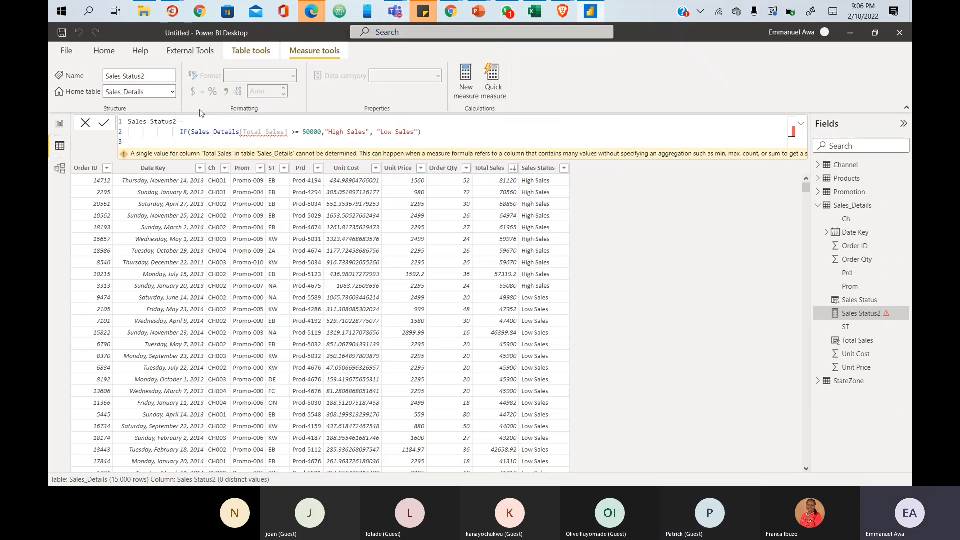
- Delete the old IF expression from line 2 of the Sales Status2 formula
left_click(421, 132)
left_click_drag(421, 132, 181, 132)
key("BackSpace")
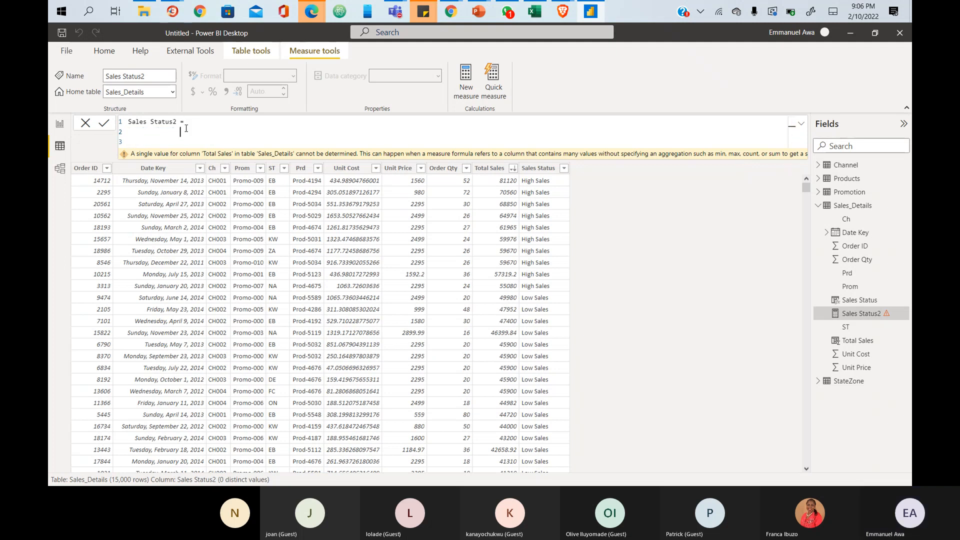
- Restart the formula with IF( and insert [TotalSales2] on a new line
left_click(187, 122)
type("IF")
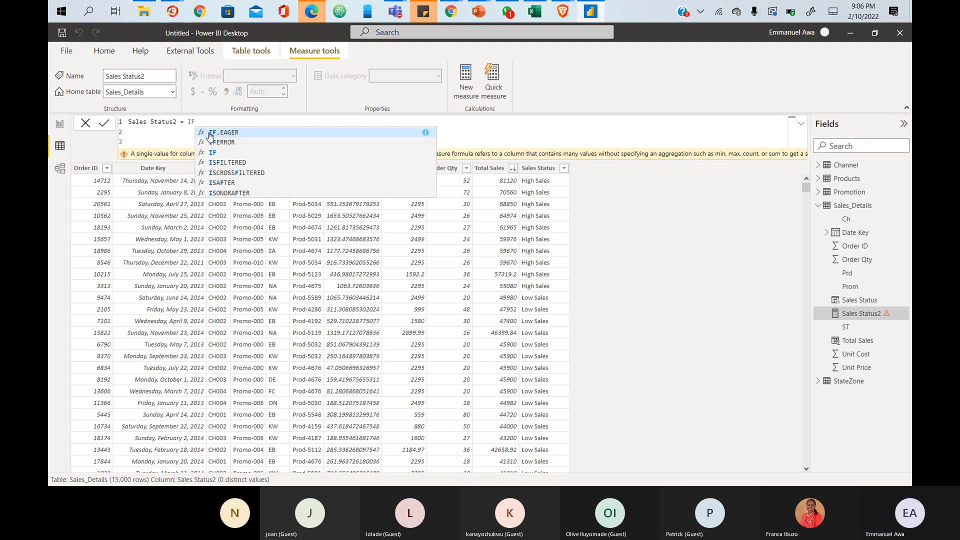
type("(")
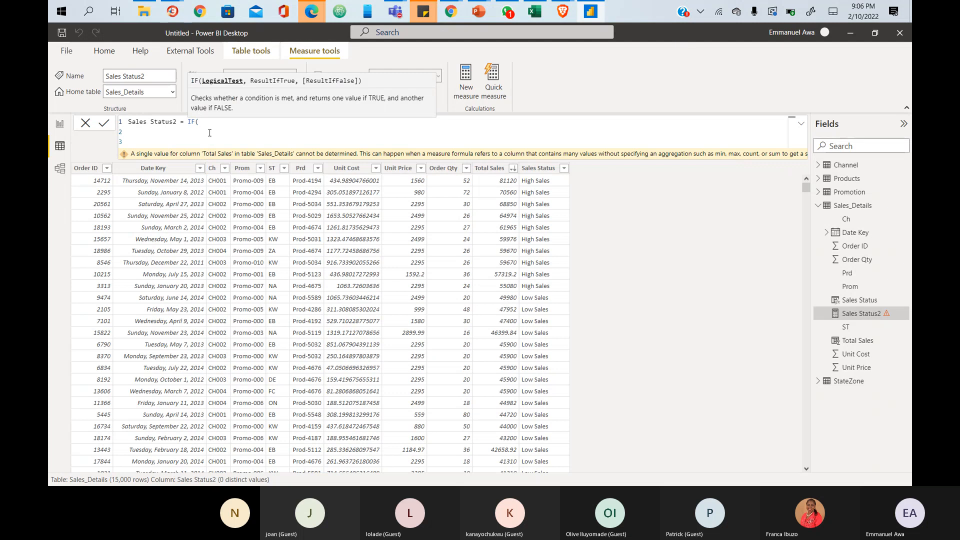
key("shift+Return")
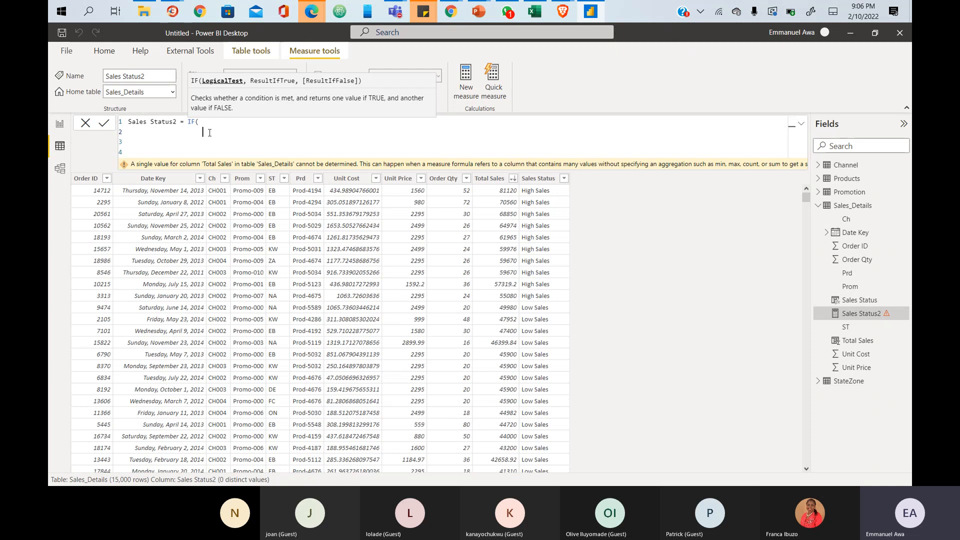
type("TOT")
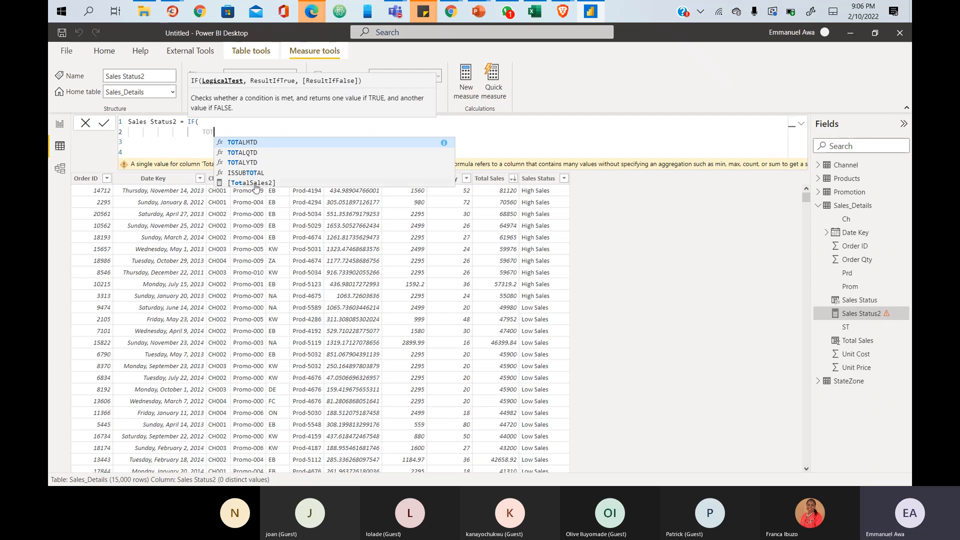
key("BackSpace")
key("BackSpace")
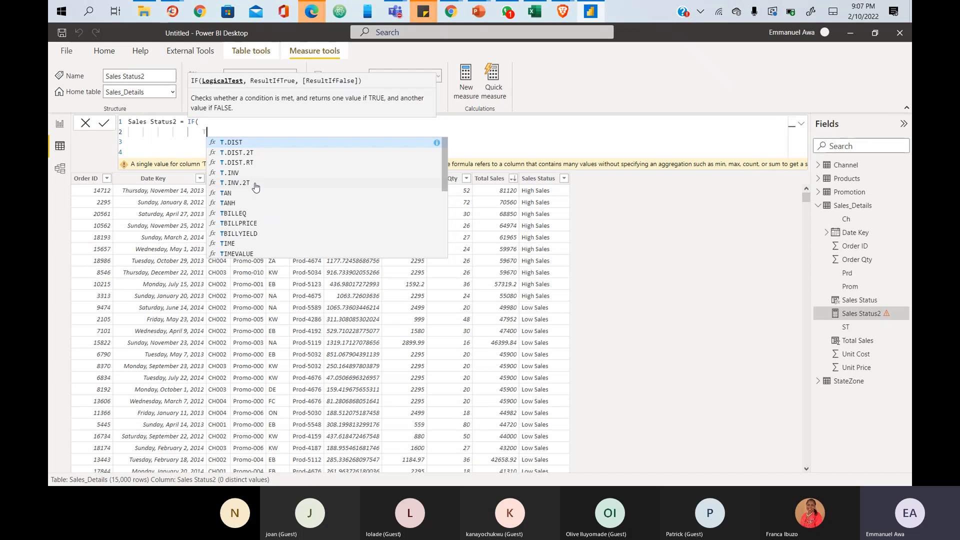
type("OT")
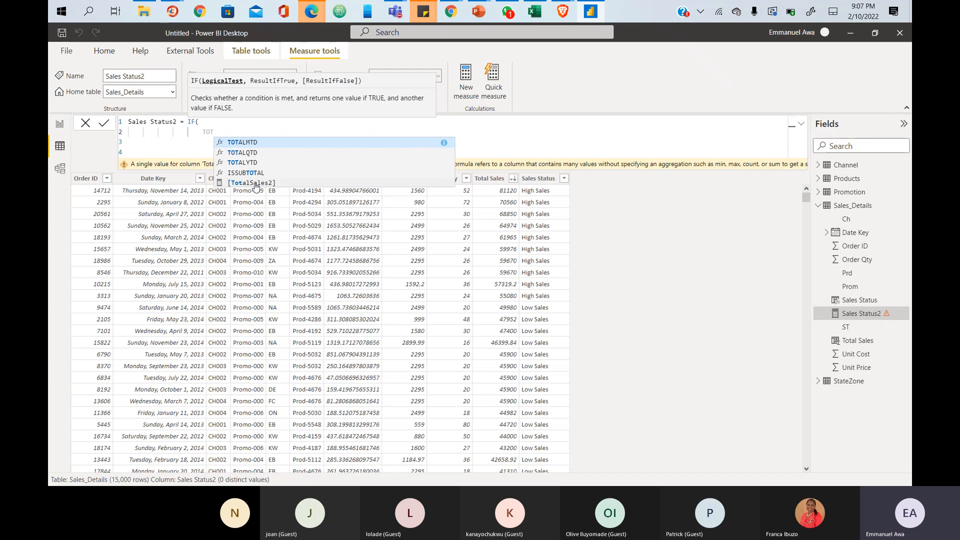
left_click(255, 184)
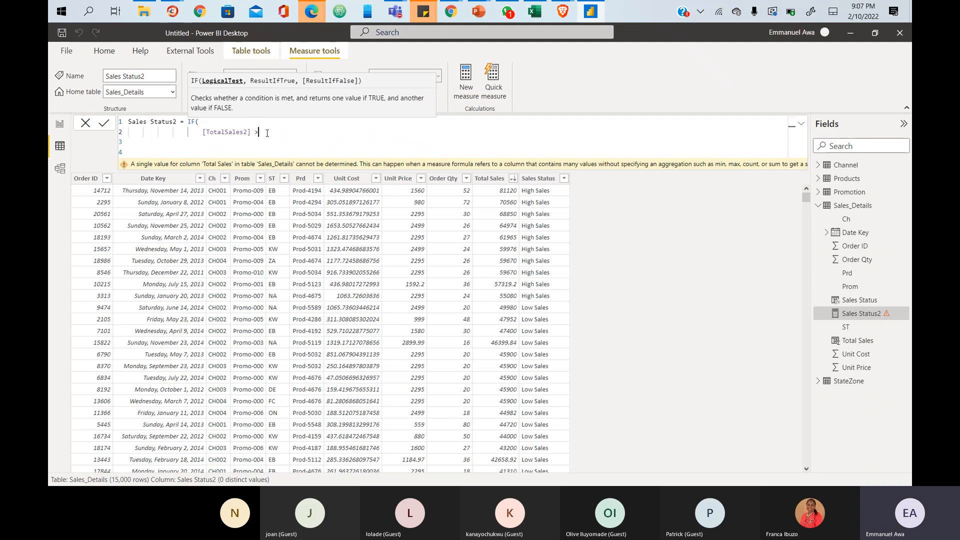
- Finish Sales Status2 as IF([TotalSales2] >= 50000, "HighSales", "LowSales") and commit it
type(">=")
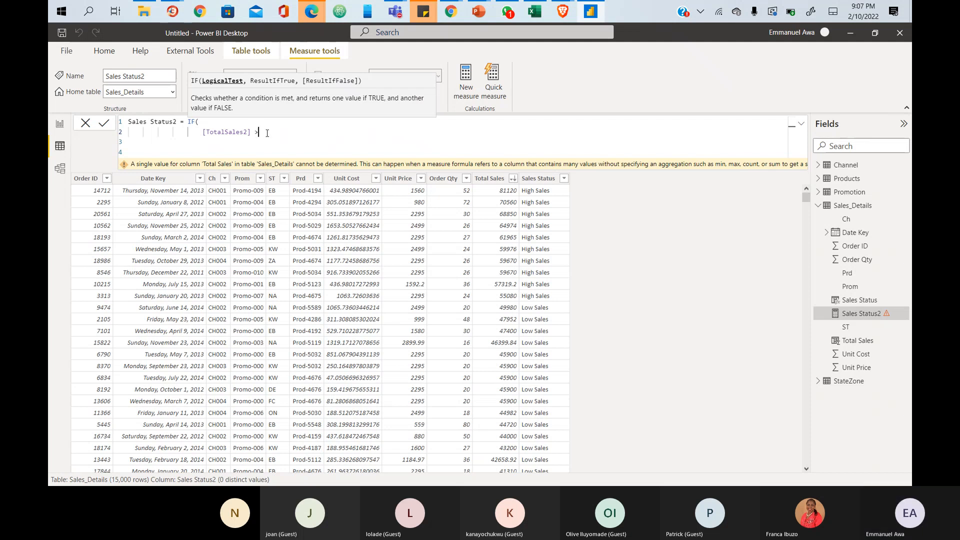
type(" 50,")
key("BackSpace")
type("000")
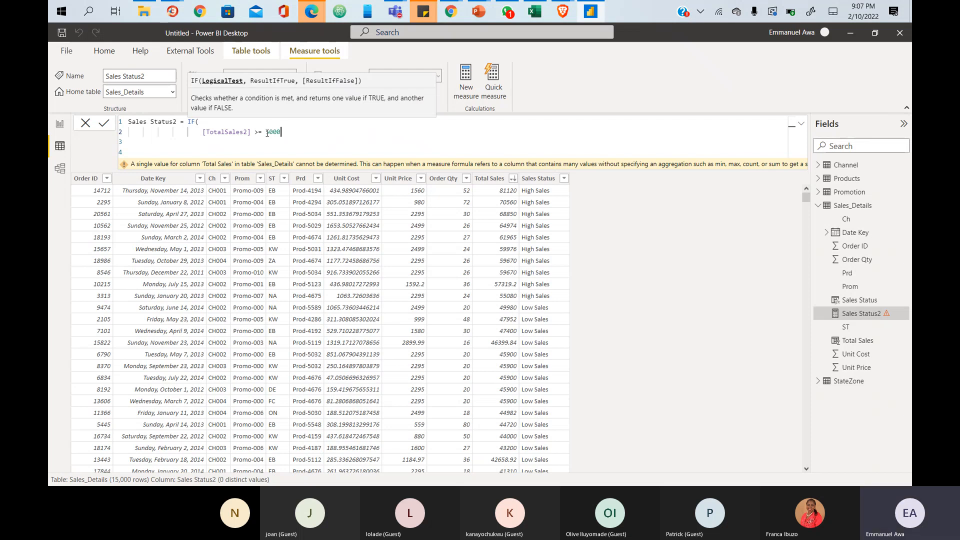
type("0, ")
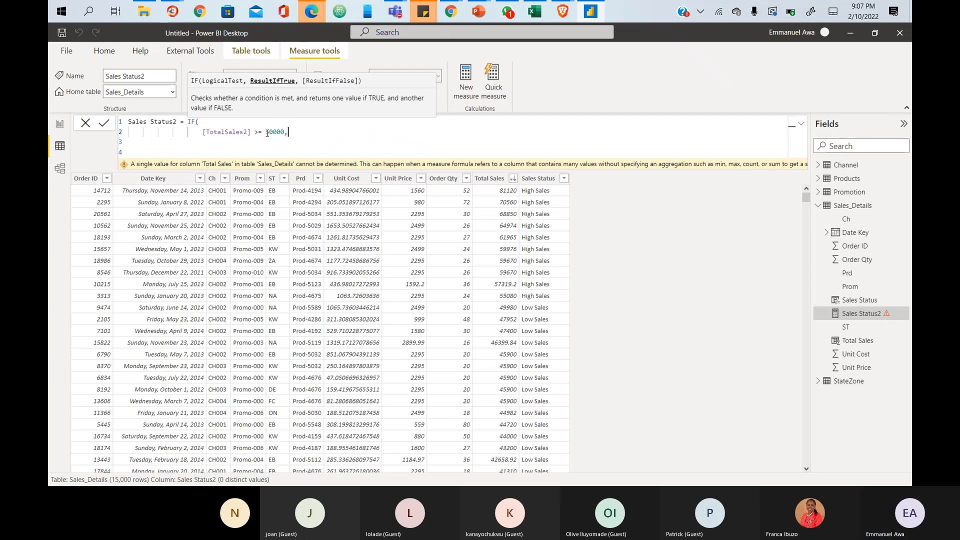
type("\"")
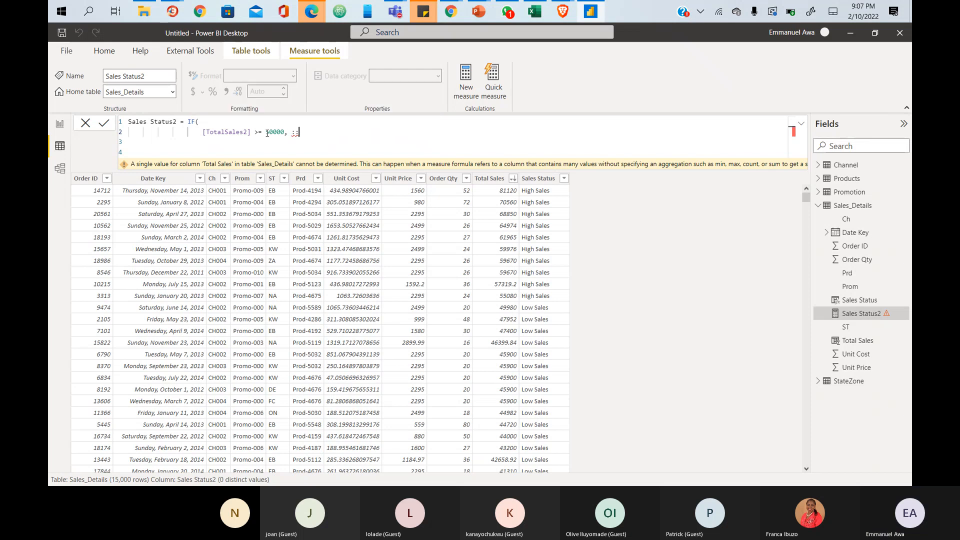
key("BackSpace")
type("\"\"hIGH")
key("BackSpace")
key("BackSpace")
key("BackSpace")
key("BackSpace")
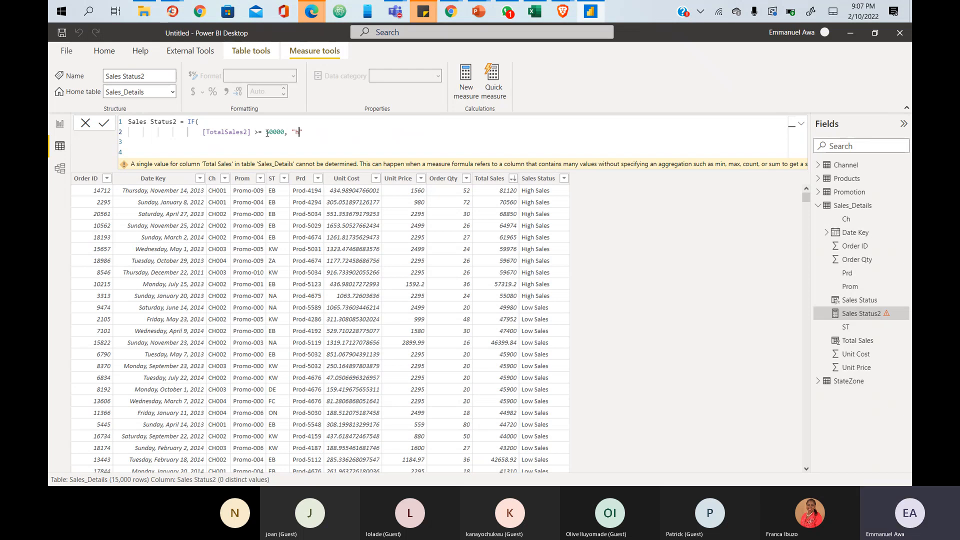
type("HighSales")
type("\", ")
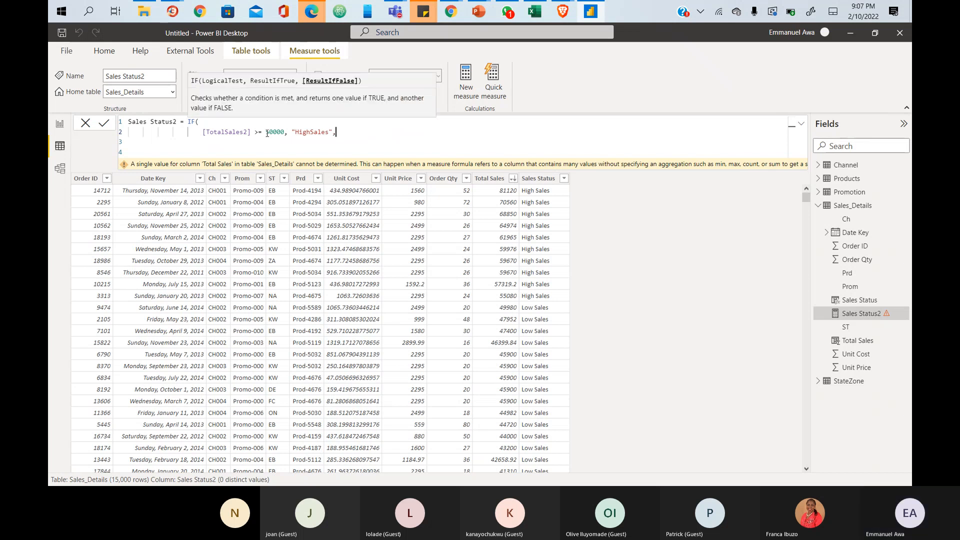
type("\"\"")
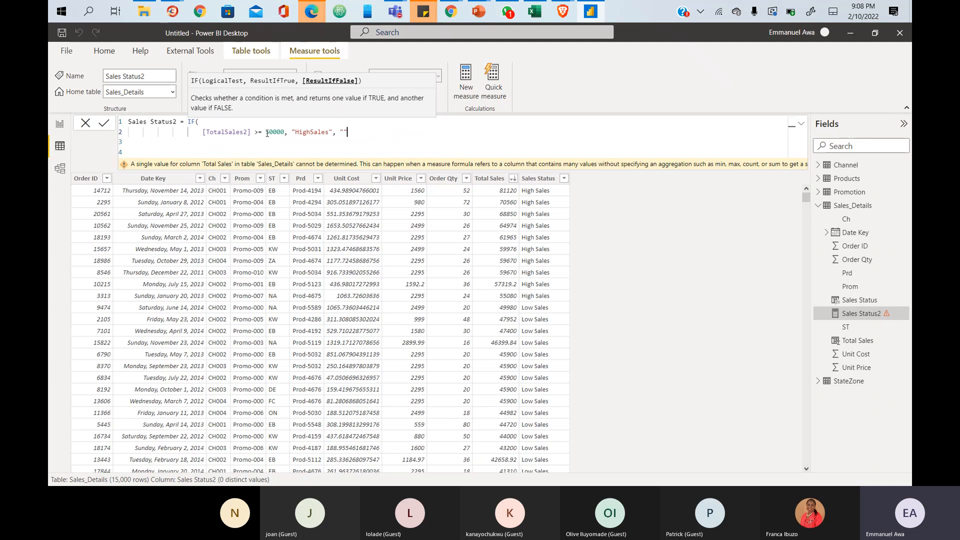
type("Low")
type("Sal")
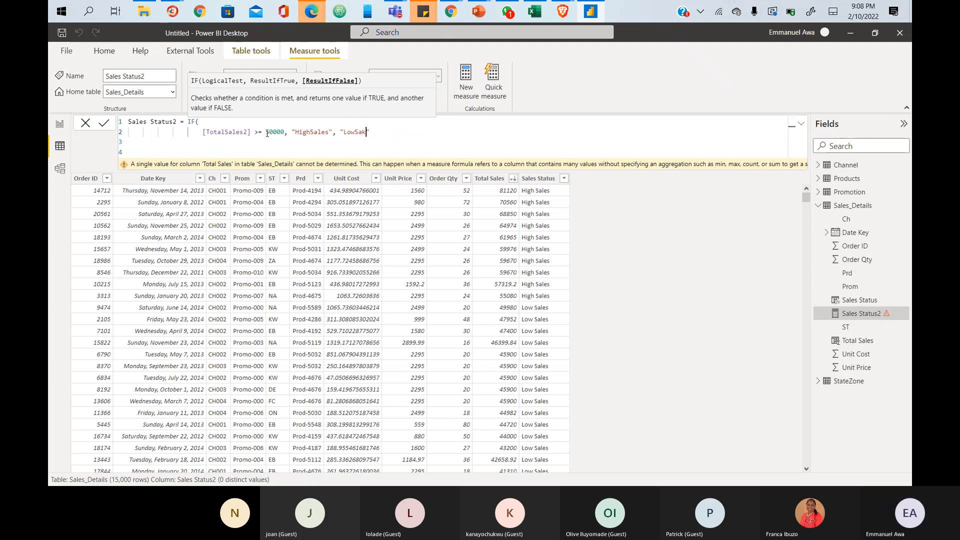
key("BackSpace")
type("les\")")
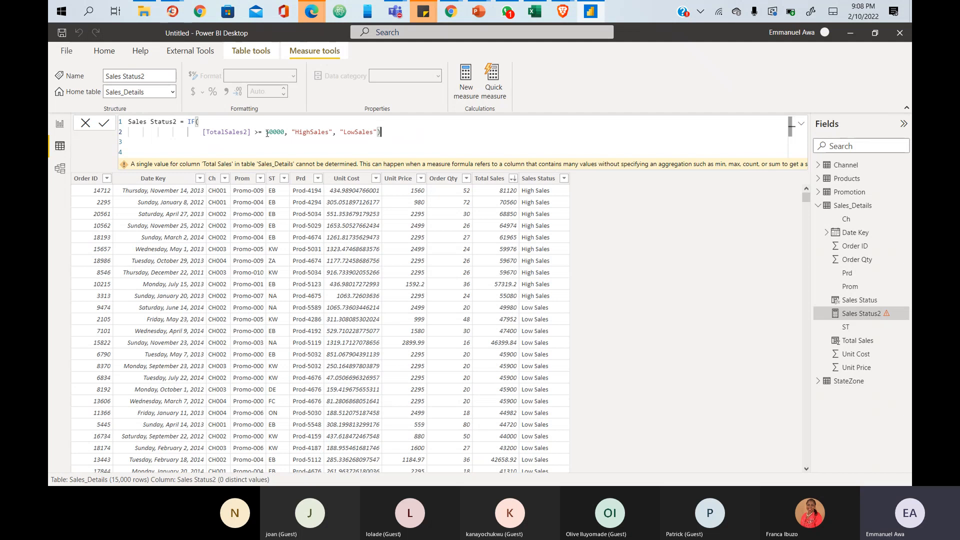
key("Return")
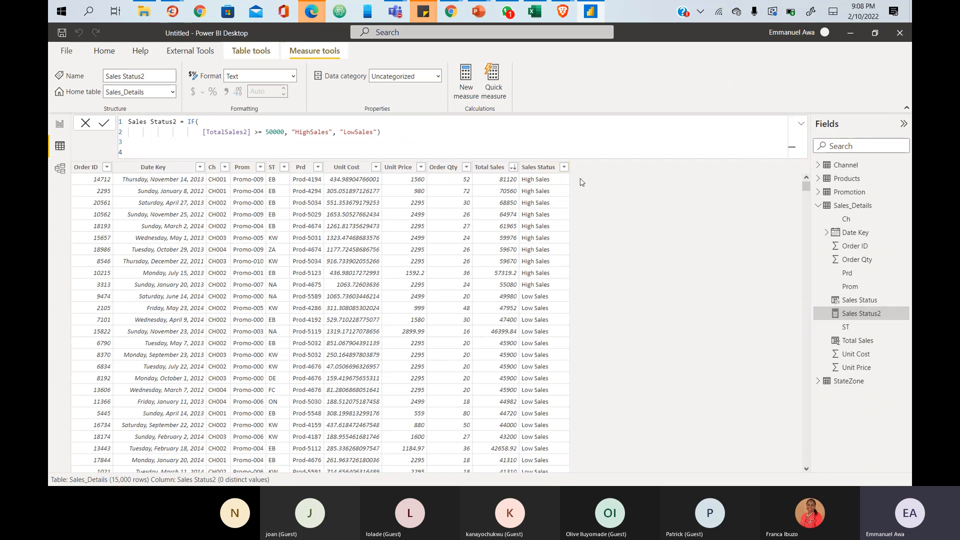
- Duplicate the Sales Status slicer on the report page
left_click(60, 124)
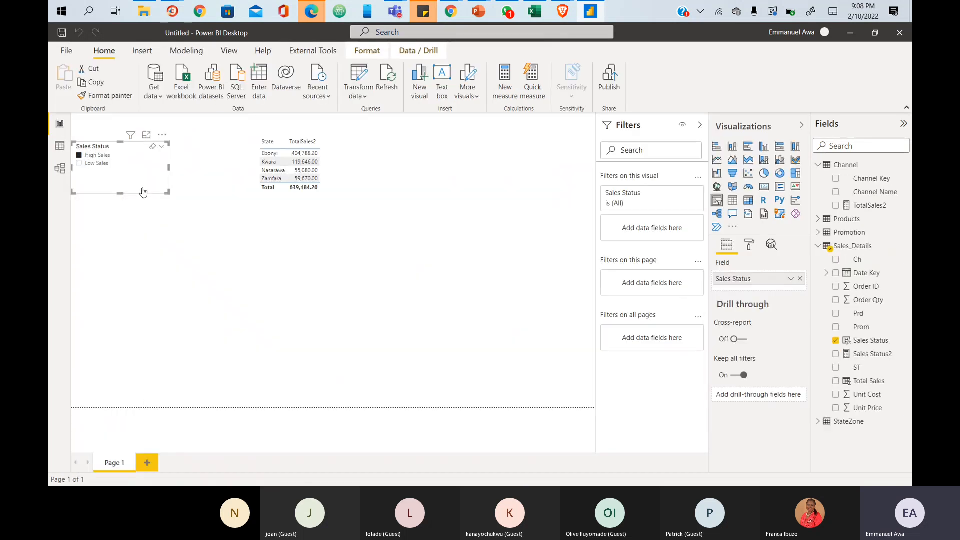
left_click(177, 217)
left_click(166, 149)
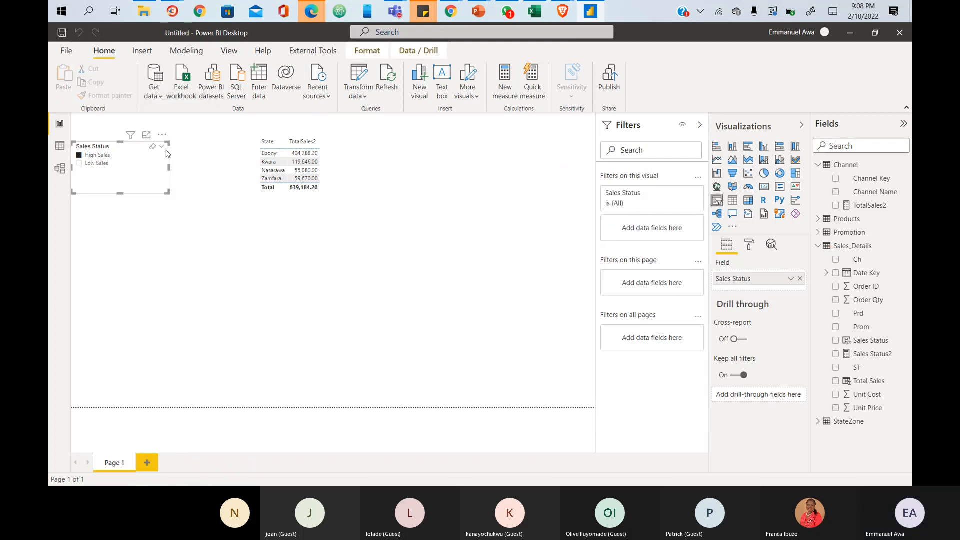
key("ctrl+c")
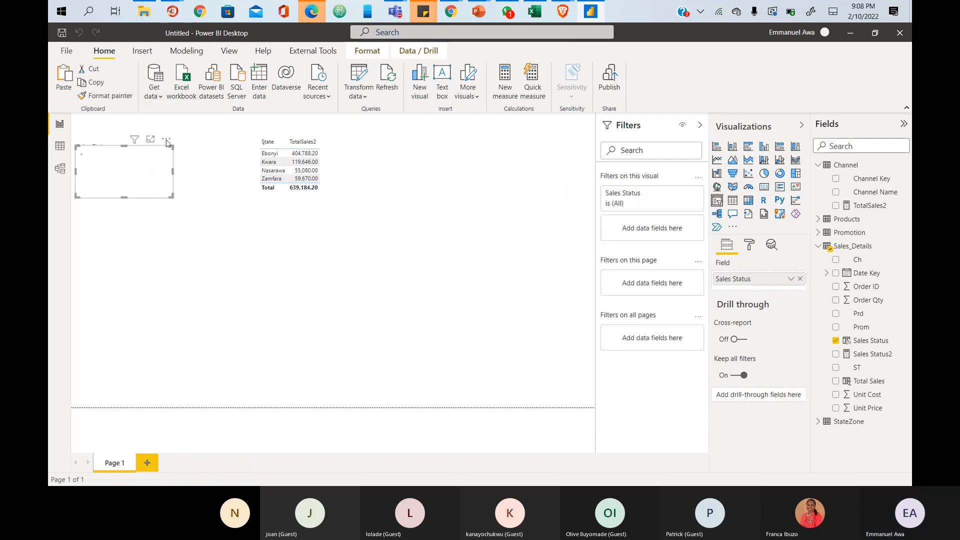
key("ctrl+v")
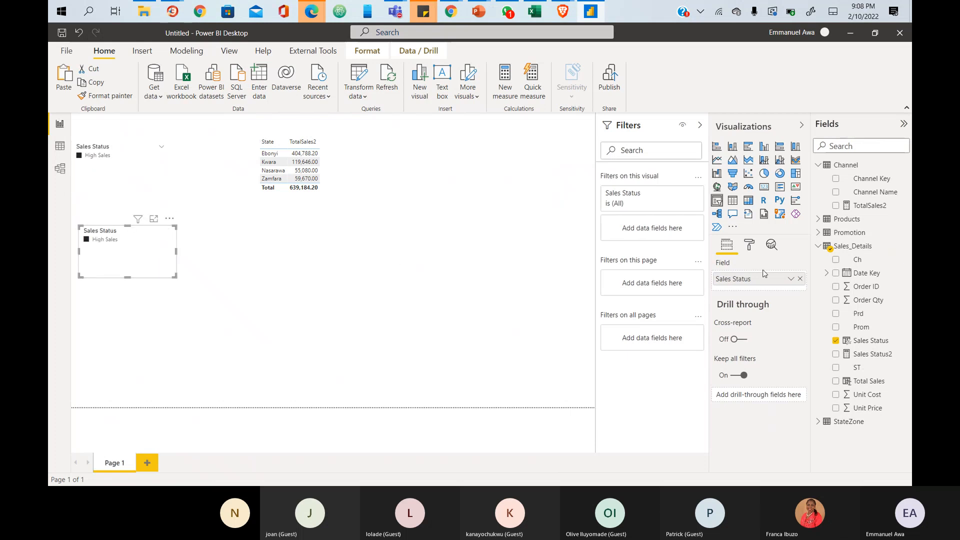
- Clear Sales Status from the copy, widen the empty visual, and add Sales Status2 to it
left_click(801, 280)
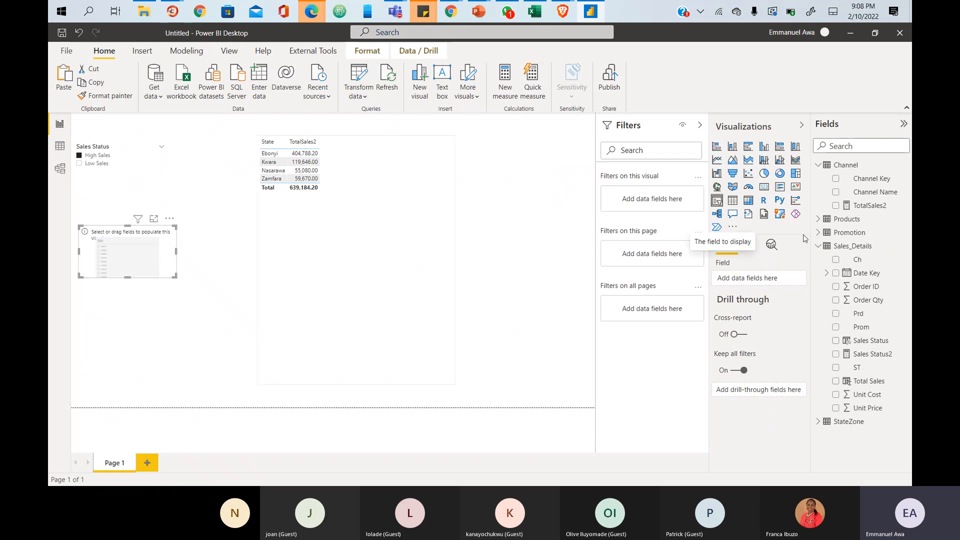
left_click(837, 356)
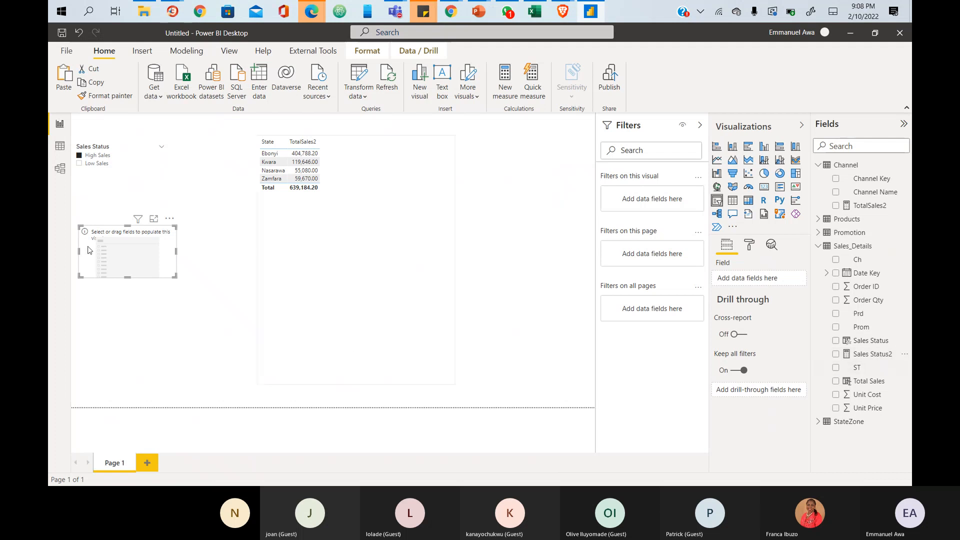
left_click_drag(866, 356, 125, 251)
left_click_drag(176, 276, 299, 264)
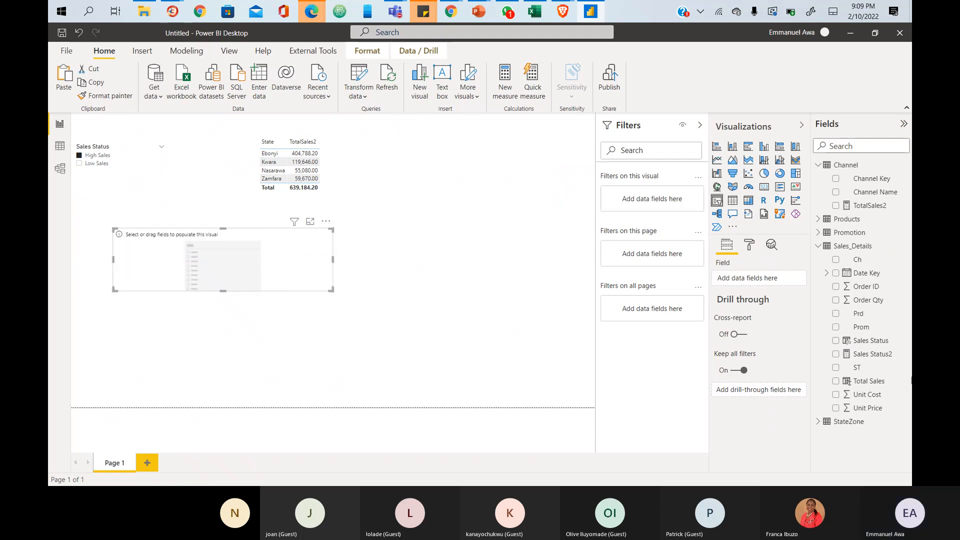
left_click_drag(873, 354, 228, 263)
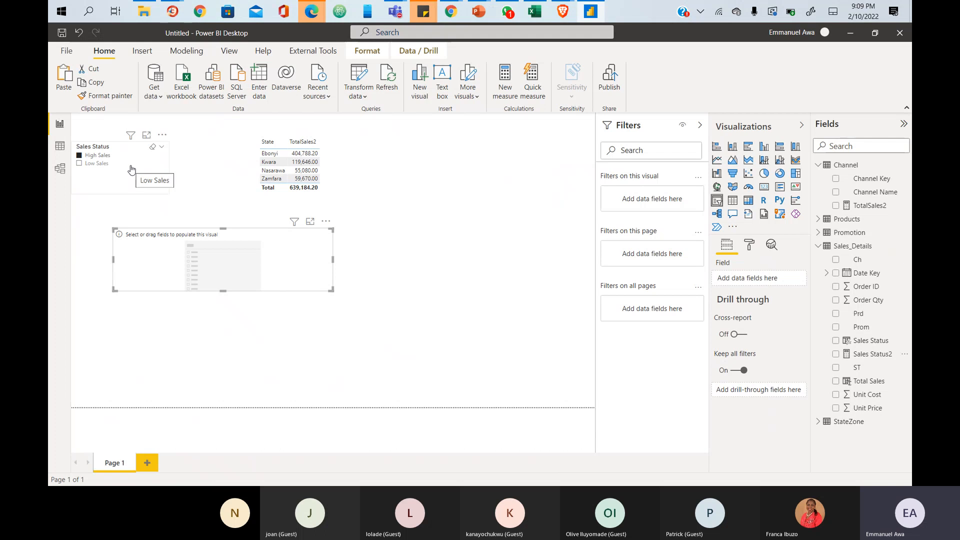
- Filter the slicer to Low Sales, move the empty visual left, and open TotalSales2's field options
left_click(134, 171)
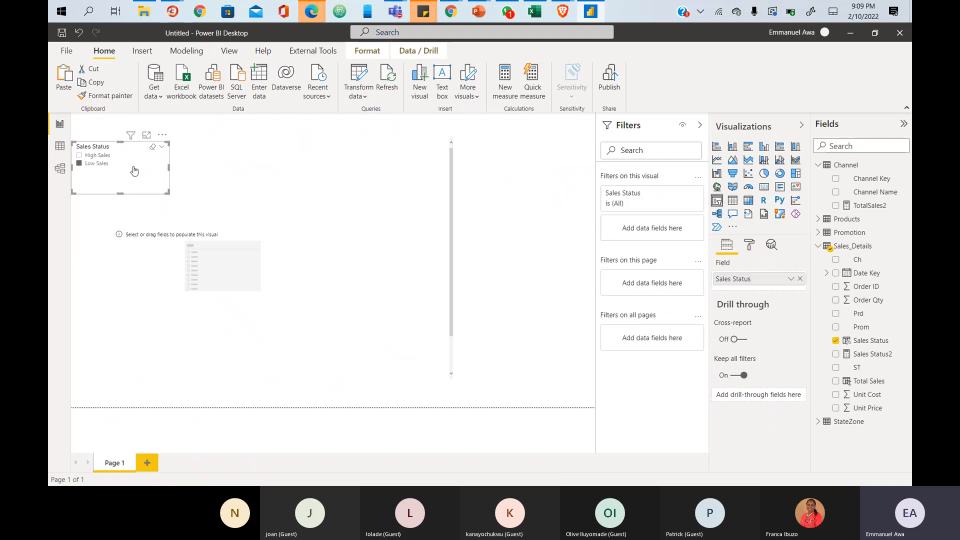
left_click(79, 155)
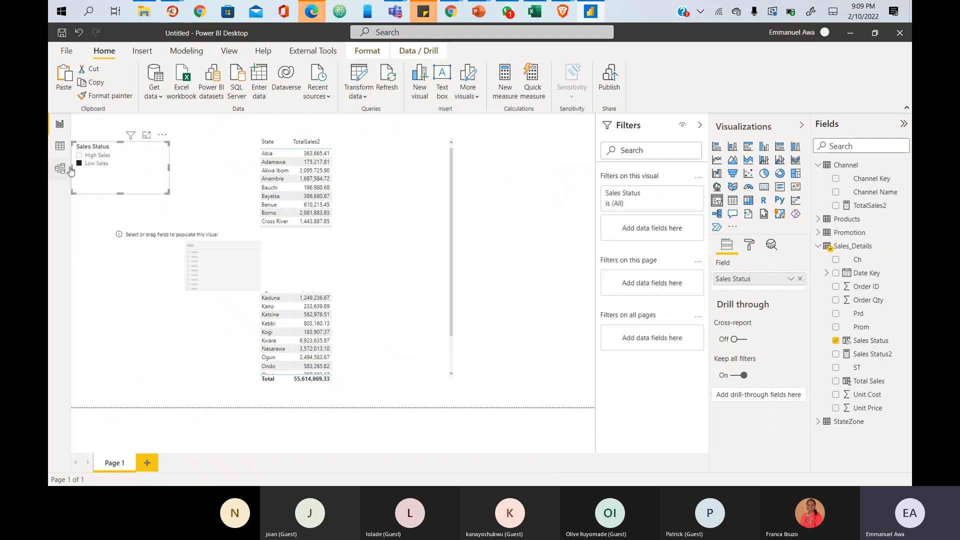
left_click(223, 260)
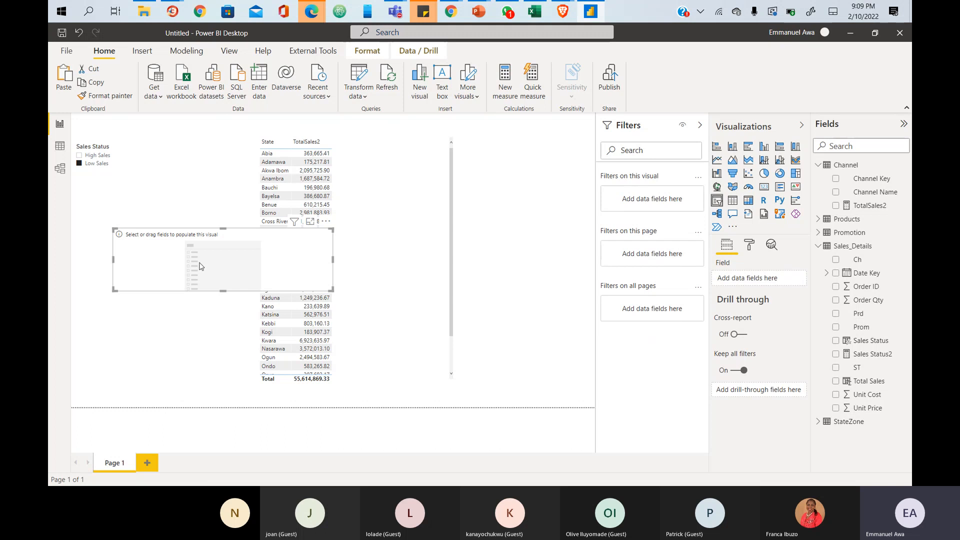
left_click_drag(199, 263, 158, 280)
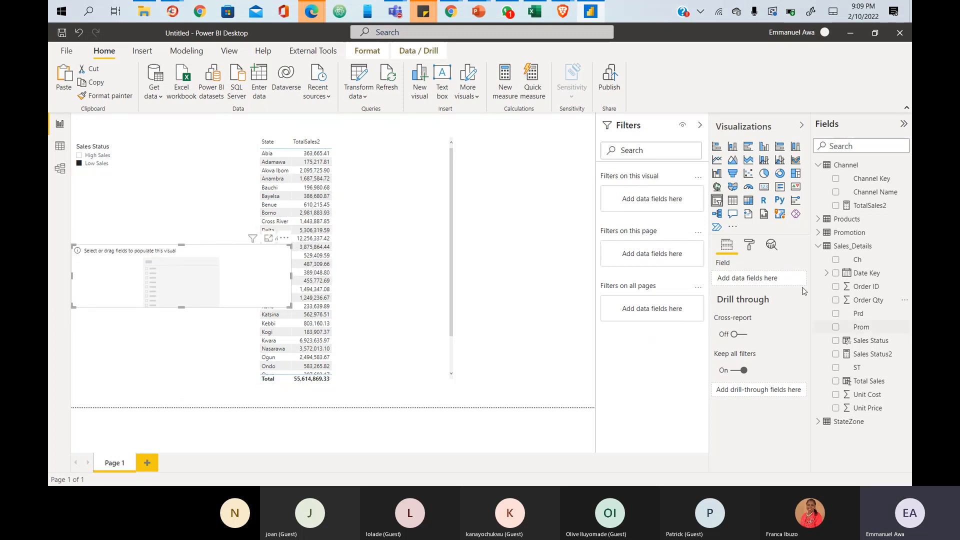
left_click(337, 145)
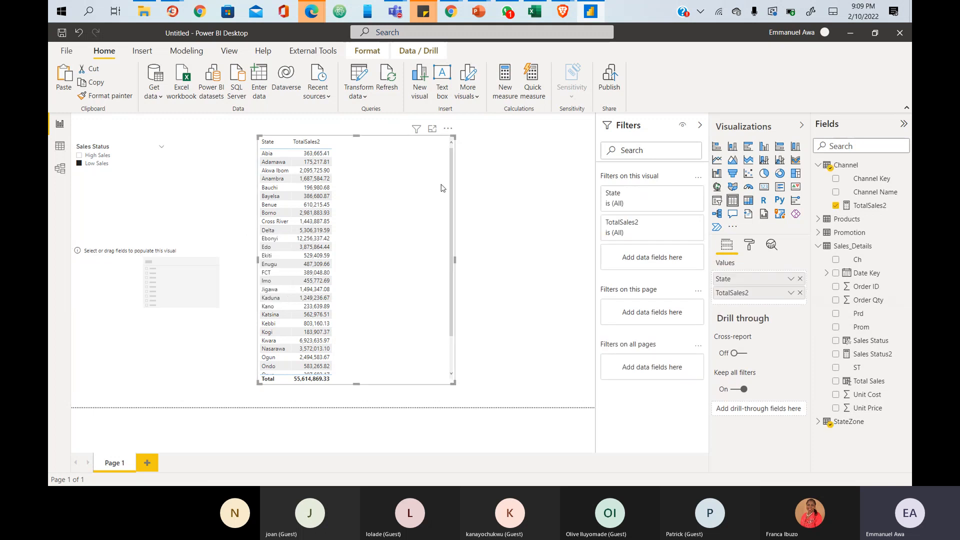
right_click(801, 296)
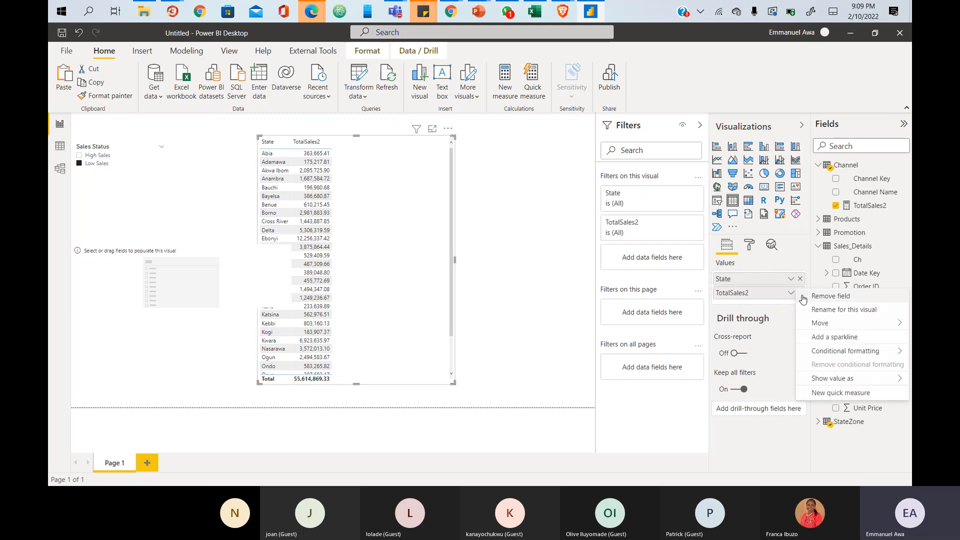
- Re-add TotalSales2 to the state table and add Sales Status2 as a new column
left_click(794, 307)
left_click(801, 294)
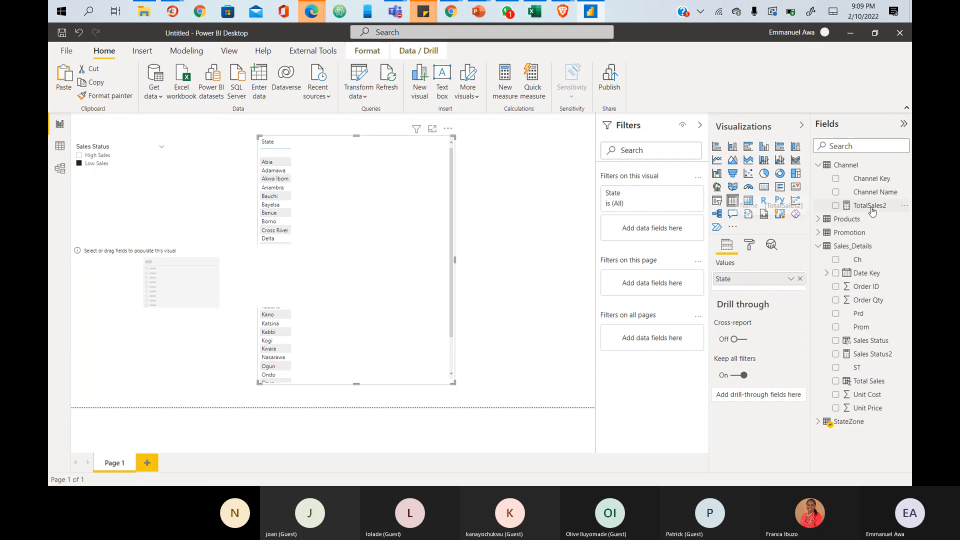
left_click(838, 206)
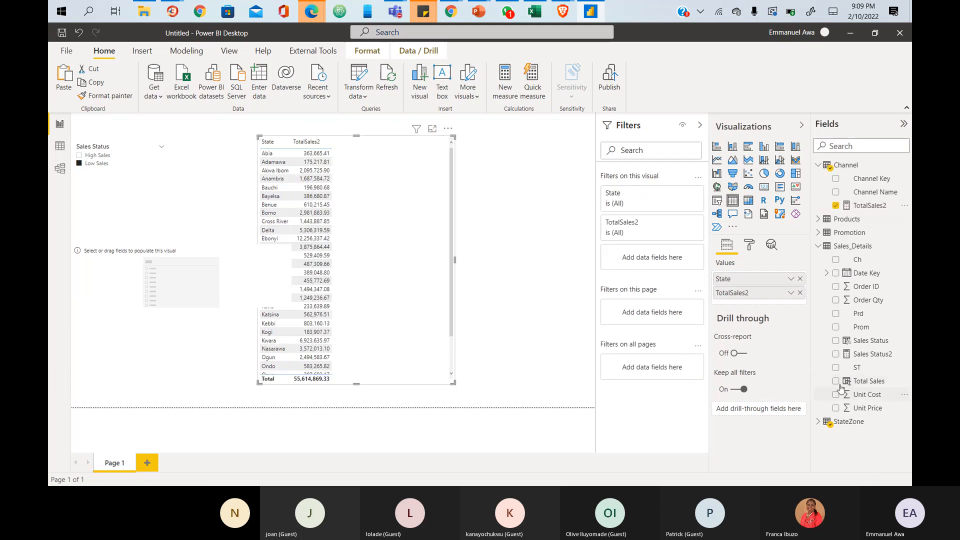
left_click(836, 354)
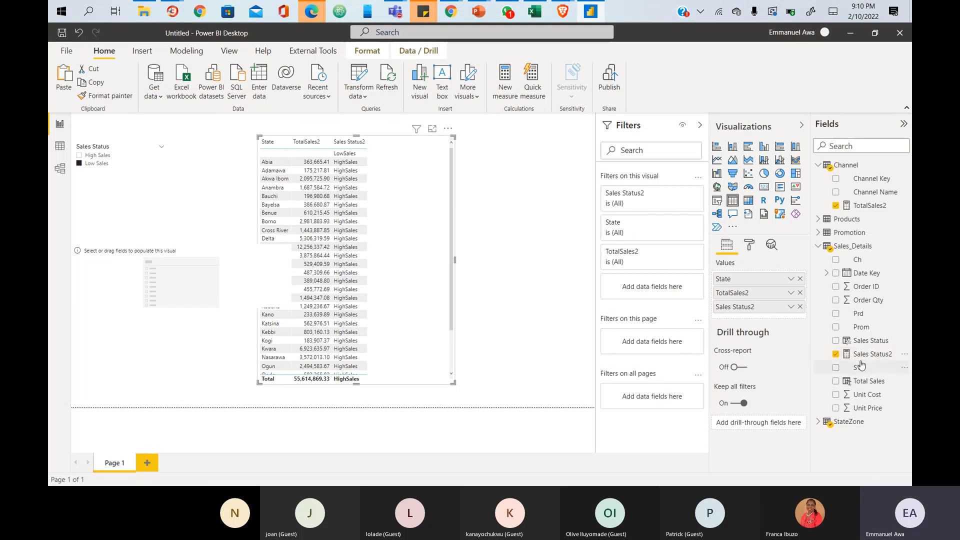
scroll(358, 252, "down", 1)
scroll(358, 251, "up", 1)
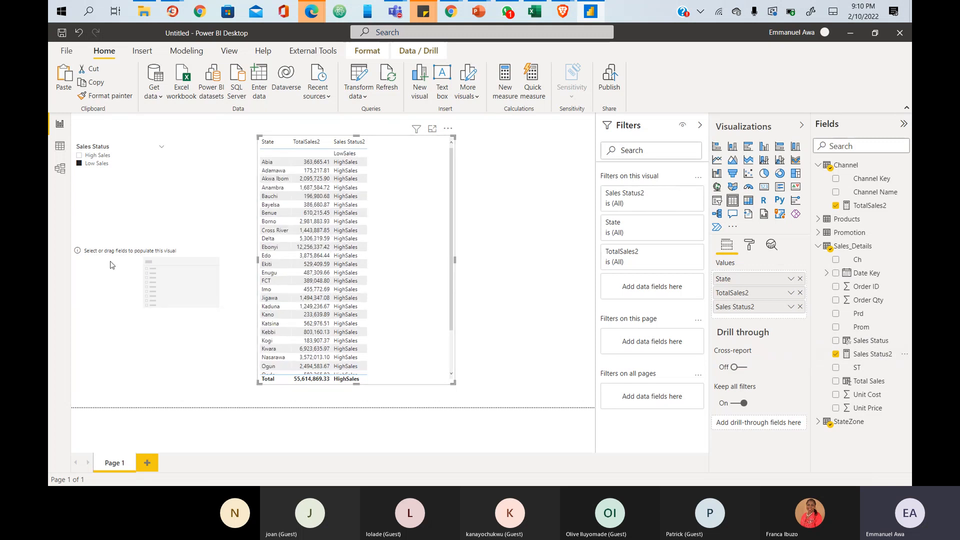
left_click(132, 292)
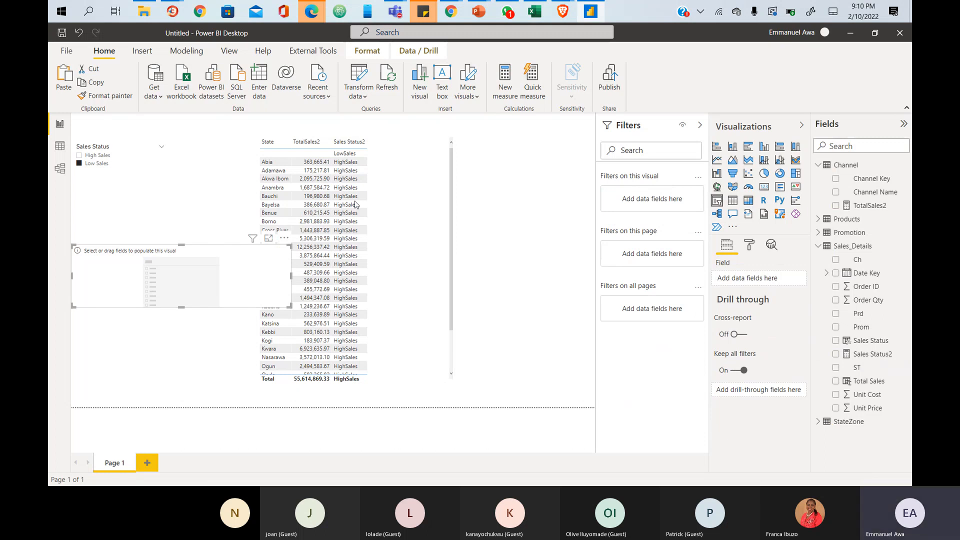
- Remove the Sales Status2 column, nudge the table right and down, and return to data view
left_click(801, 307)
left_click(800, 293)
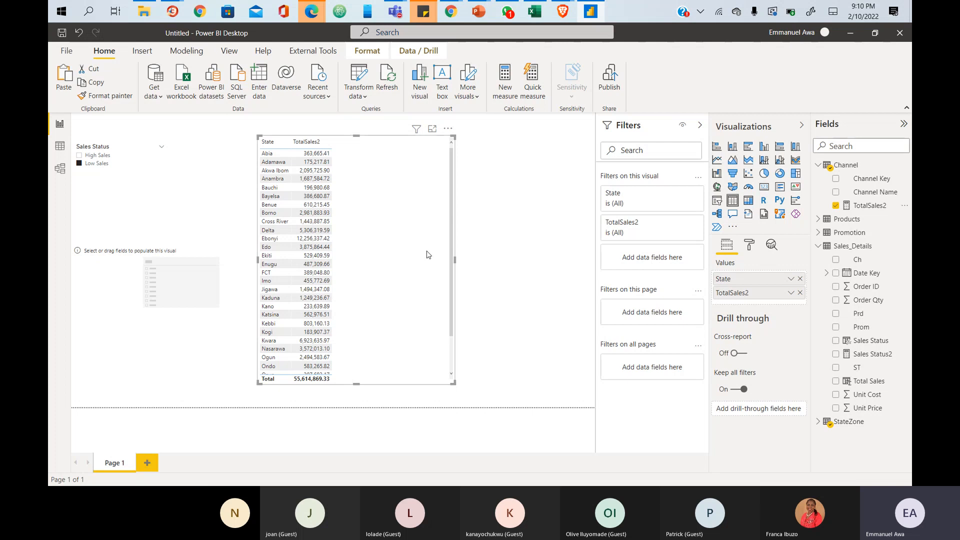
mouse_move(448, 129)
left_mouse_down()
mouse_move(459, 154)
mouse_move(457, 137)
left_mouse_up()
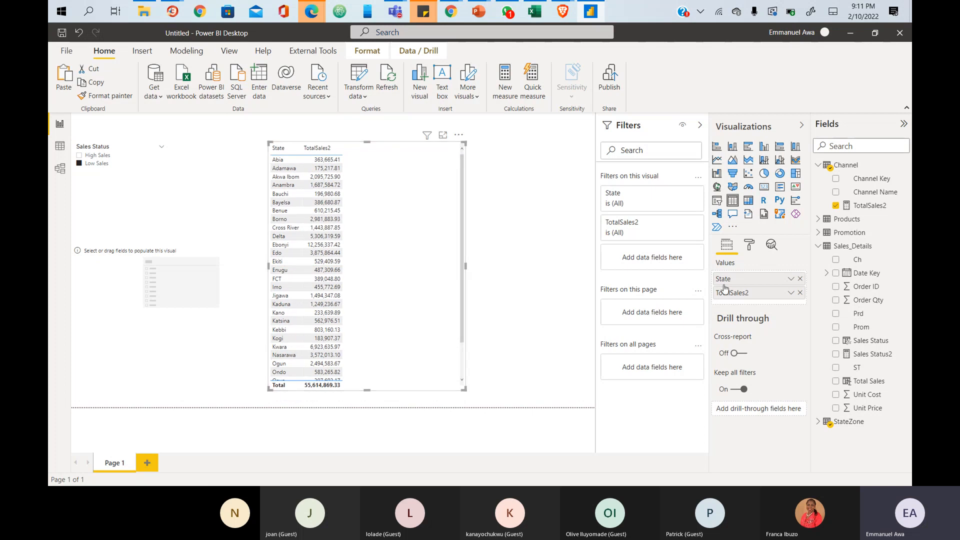
left_click(61, 147)
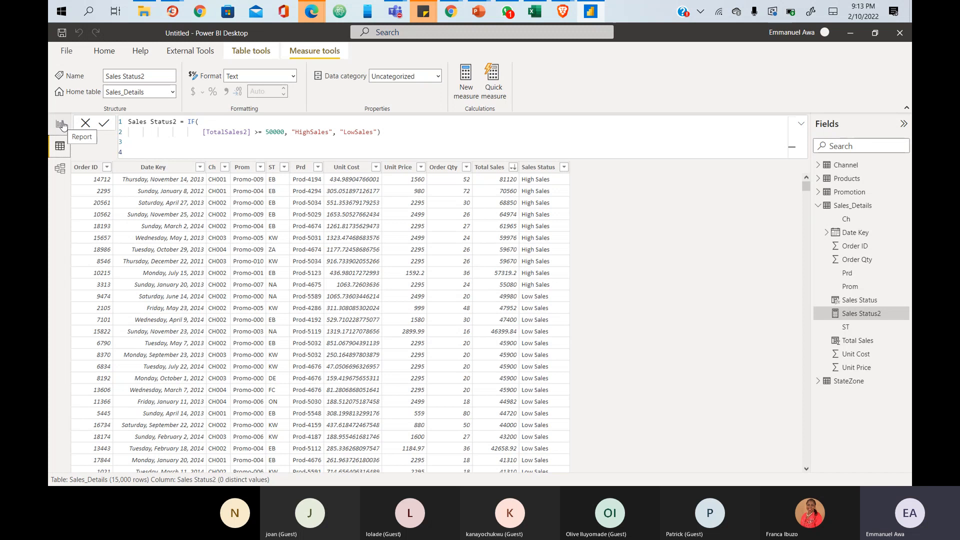
left_click(65, 170)
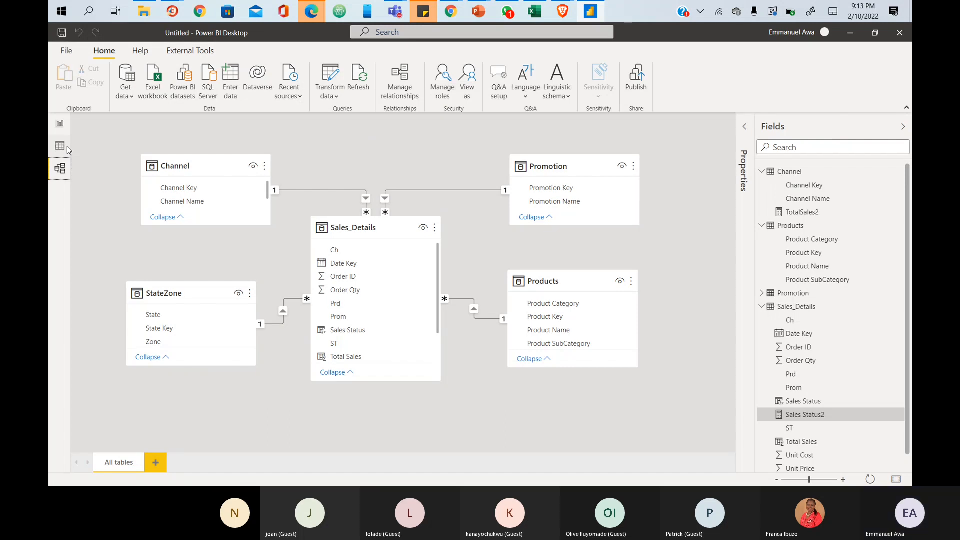
left_click(64, 146)
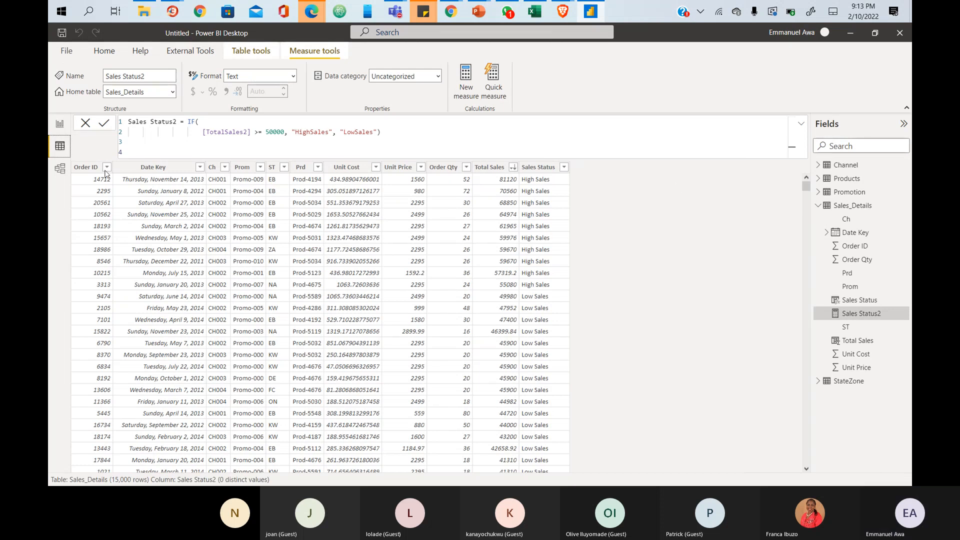
left_click(60, 169)
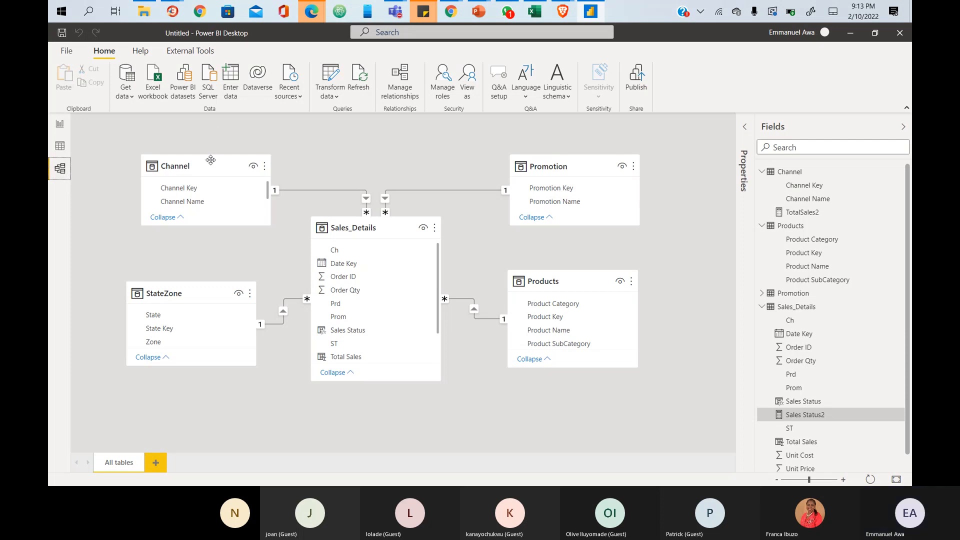
left_click(66, 126)
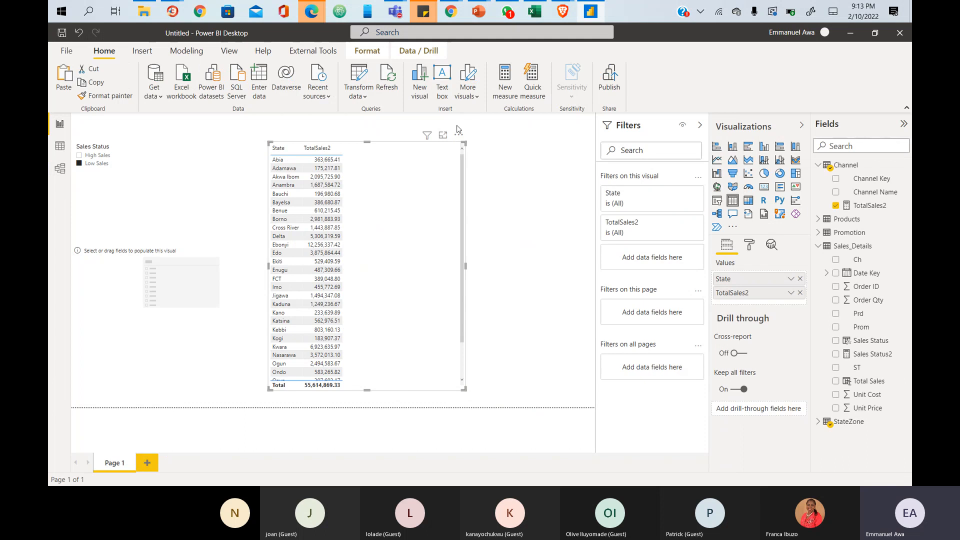
- Move the State/TotalSales2 table to the left edge, show its Low Sales filter, and start annotating
left_click_drag(400, 135, 204, 151)
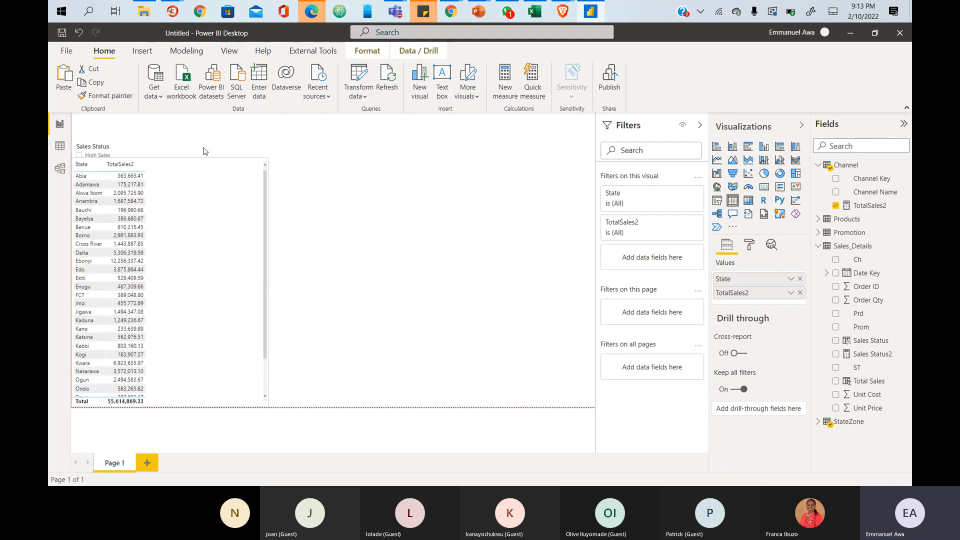
mouse_move(230, 155)
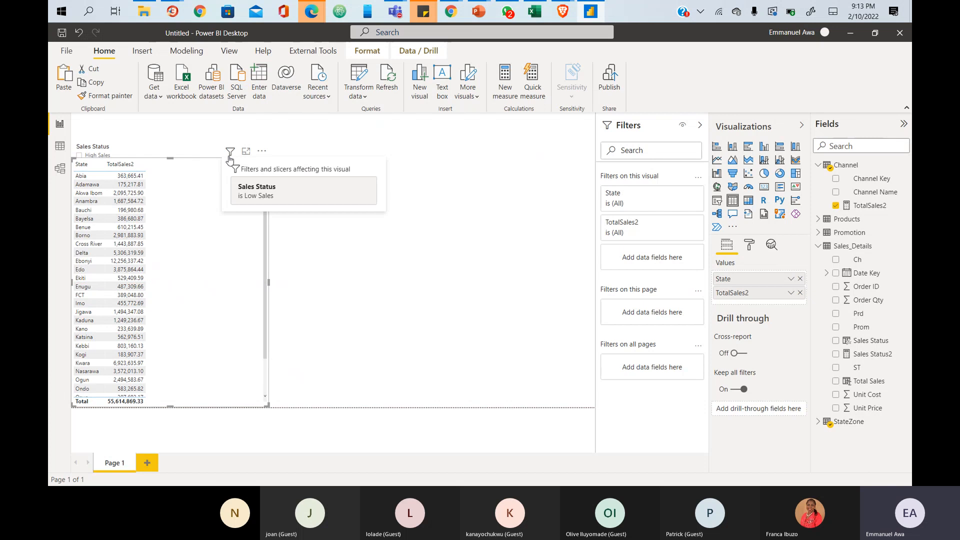
key("ctrl+2")
left_click_drag(233, 164, 233, 191)
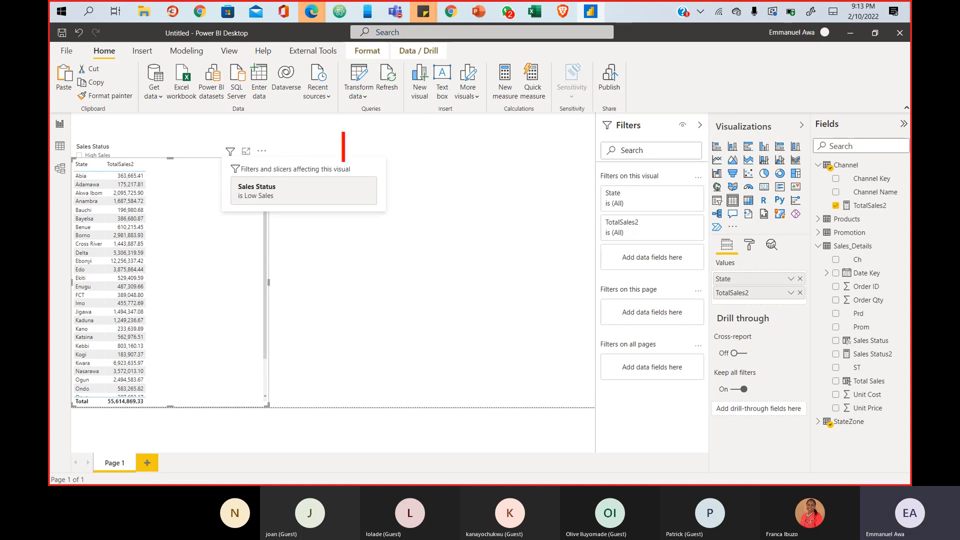
- Write the red note 'Aggregation functions' with 'MIN, MAX, SUM, COUNT, AVG ETC' beneath it
type("H")
key("BackSpace")
type("Ahh")
key("BackSpace")
key("BackSpace")
type("g")
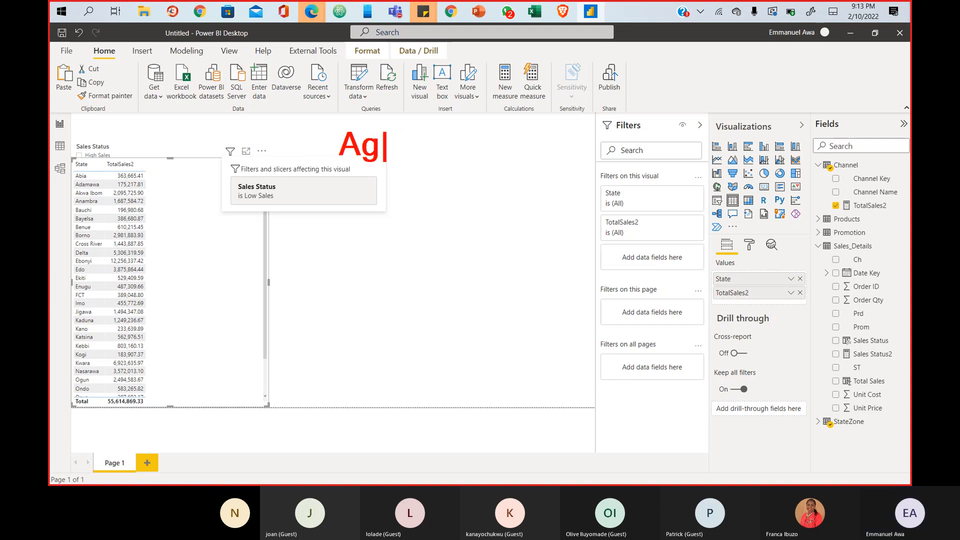
type("gregation")
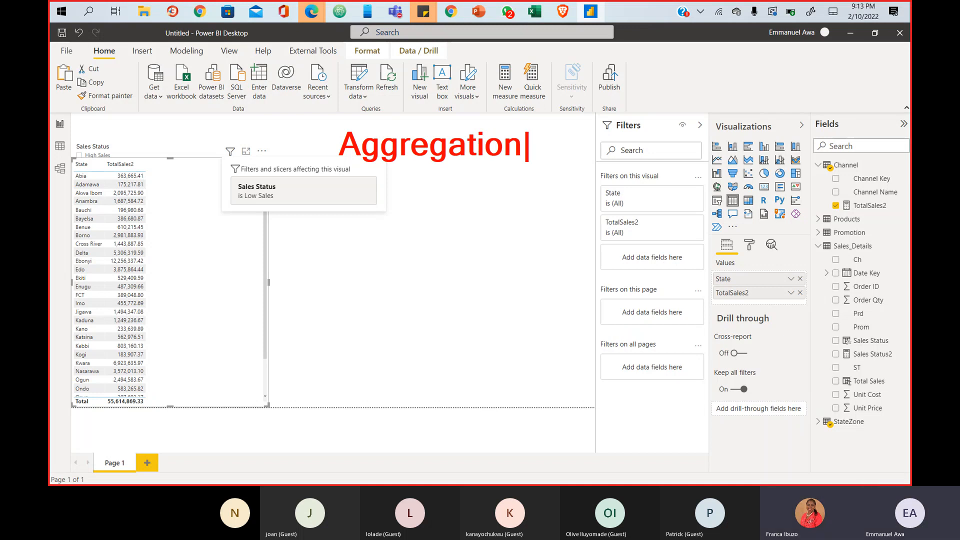
type(" functions\\")
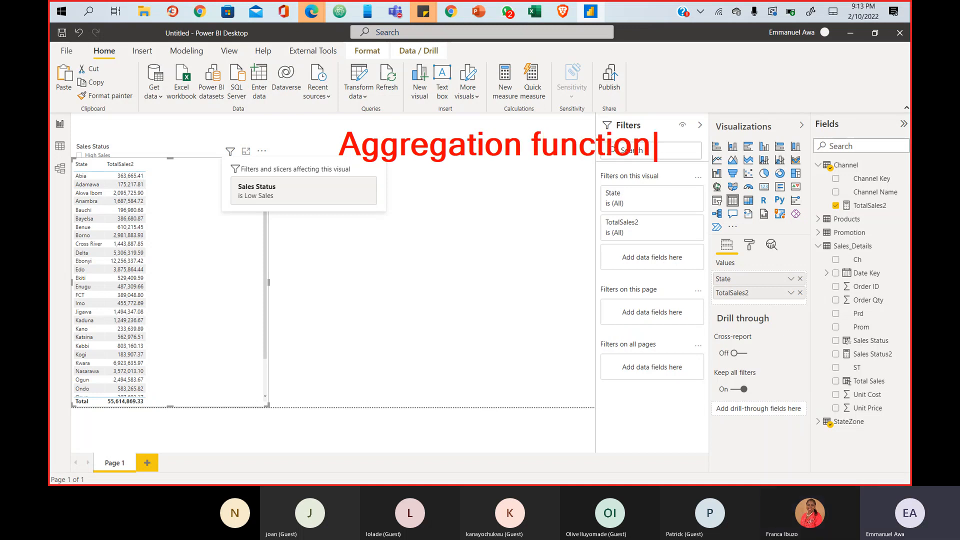
key("BackSpace")
key("Return")
type("MIN")
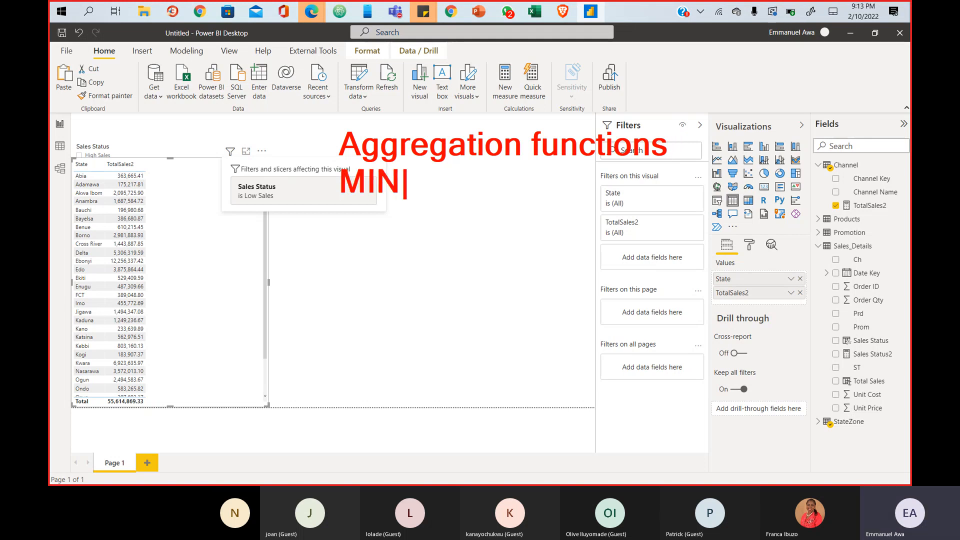
type(", MAX,")
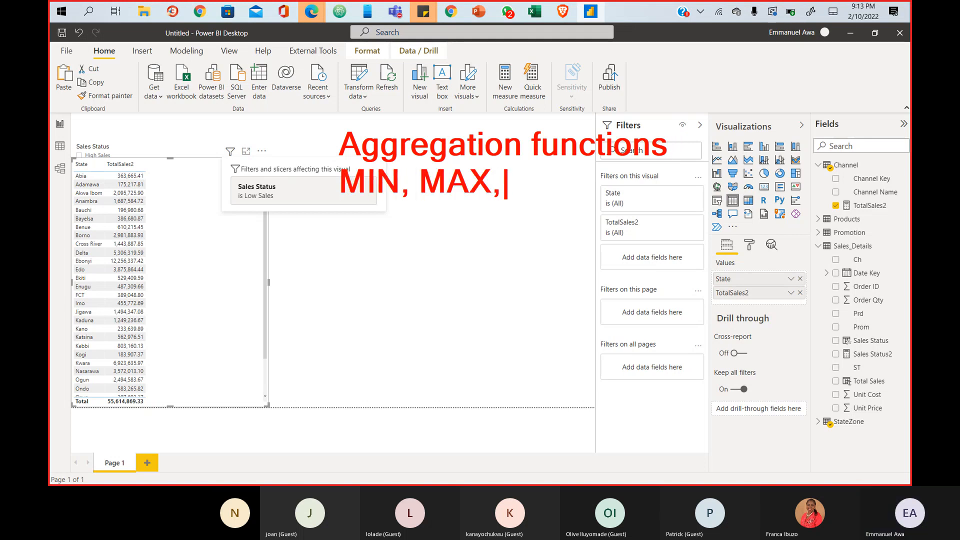
type(" SUM")
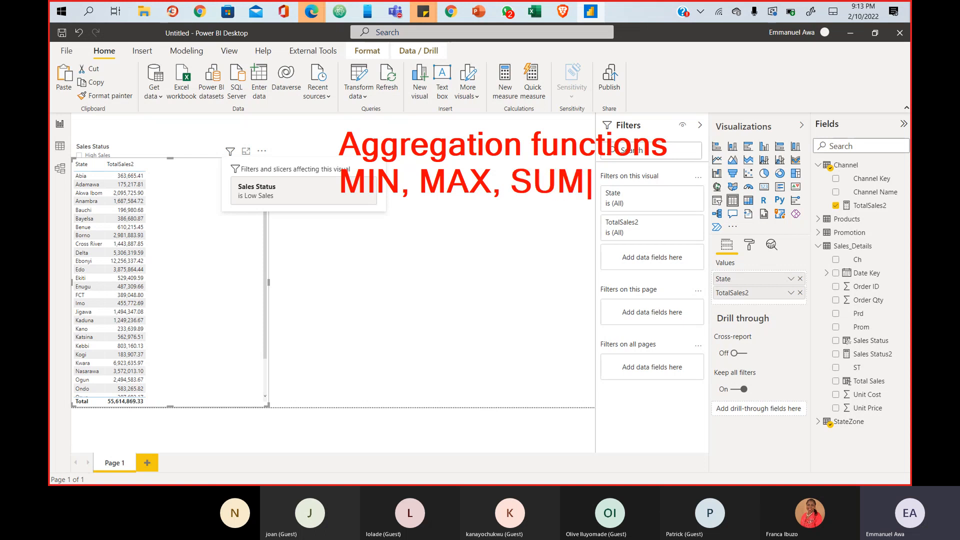
type(", CO")
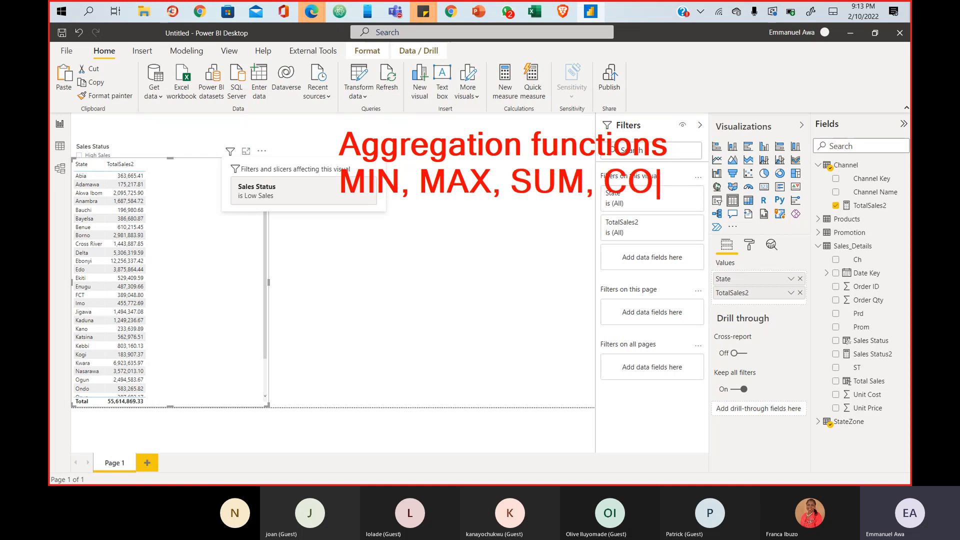
type("UNT, AVG")
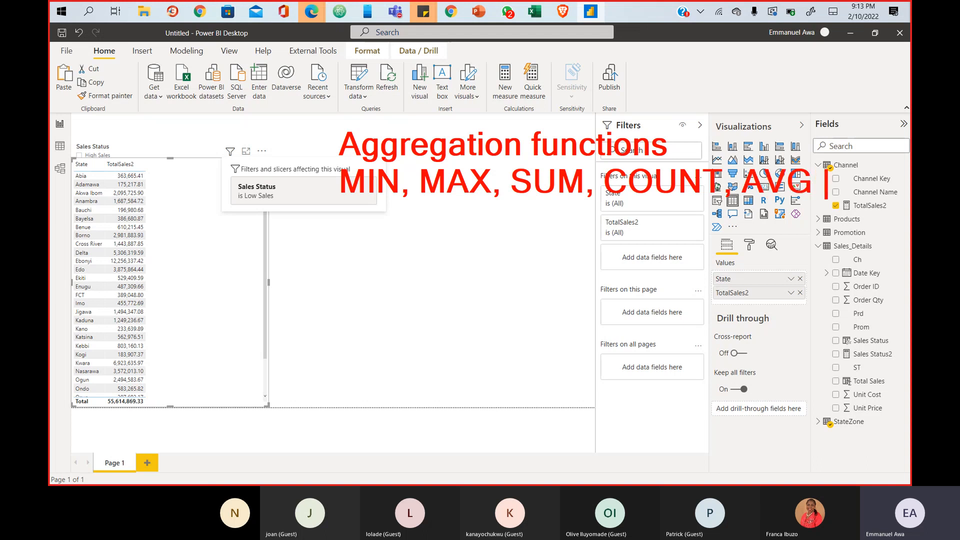
type(" ETC")
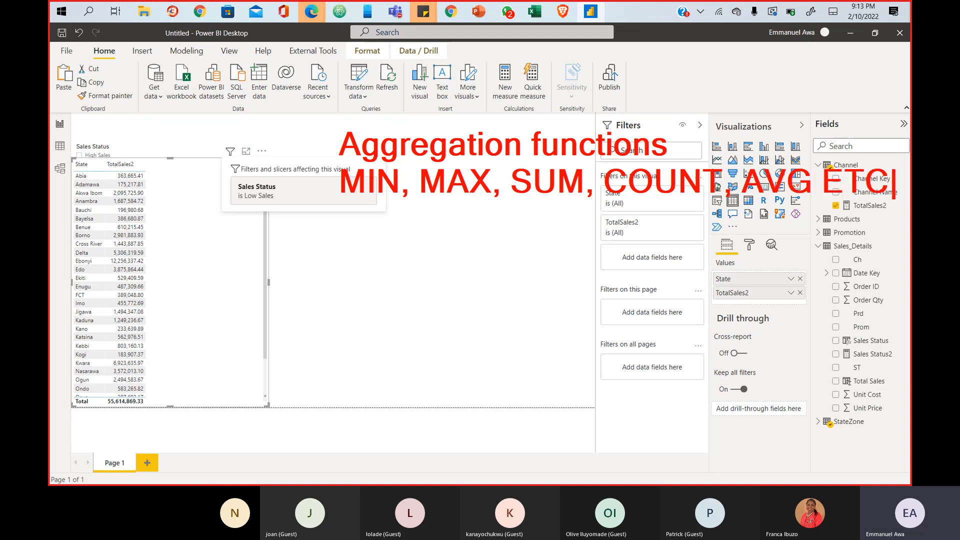
key("Return")
key("Return")
- Add the heading 'Time Intelligence Functions' with examples 'YTD, QTD, SAME' below it
type("Ti")
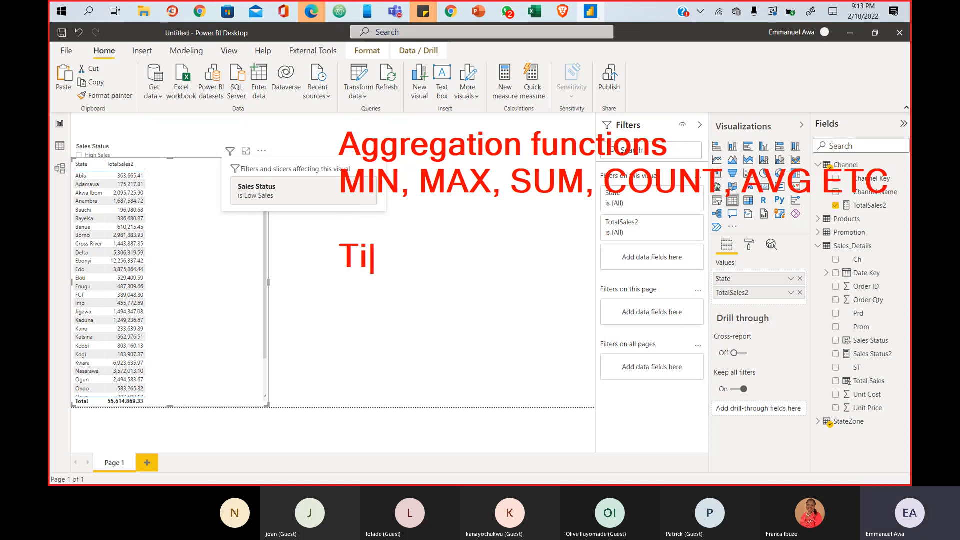
type("me ")
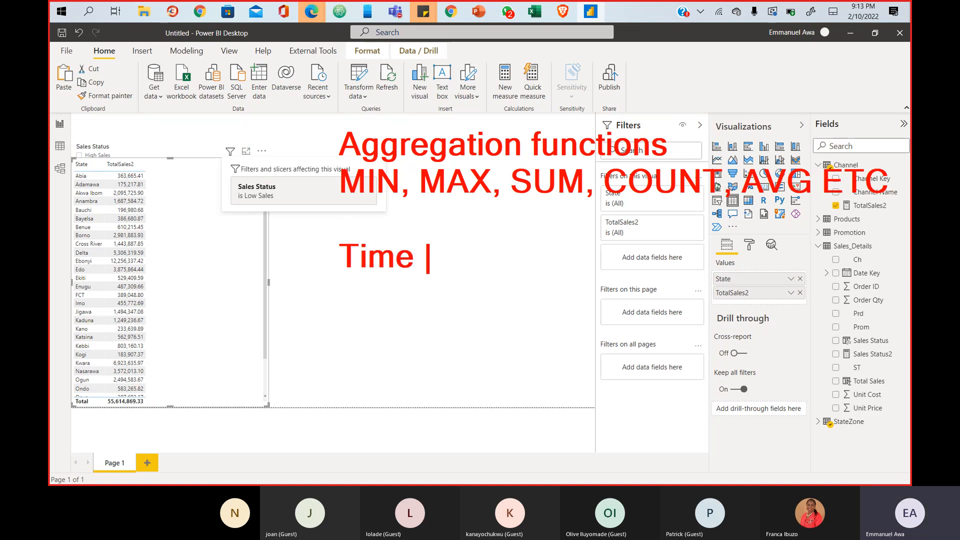
type("Intellig")
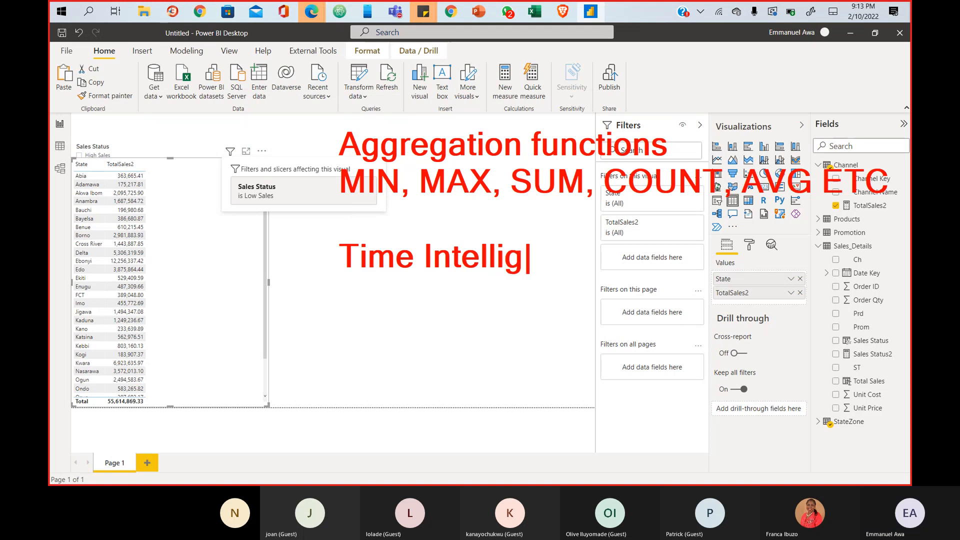
type("ence Functions\\")
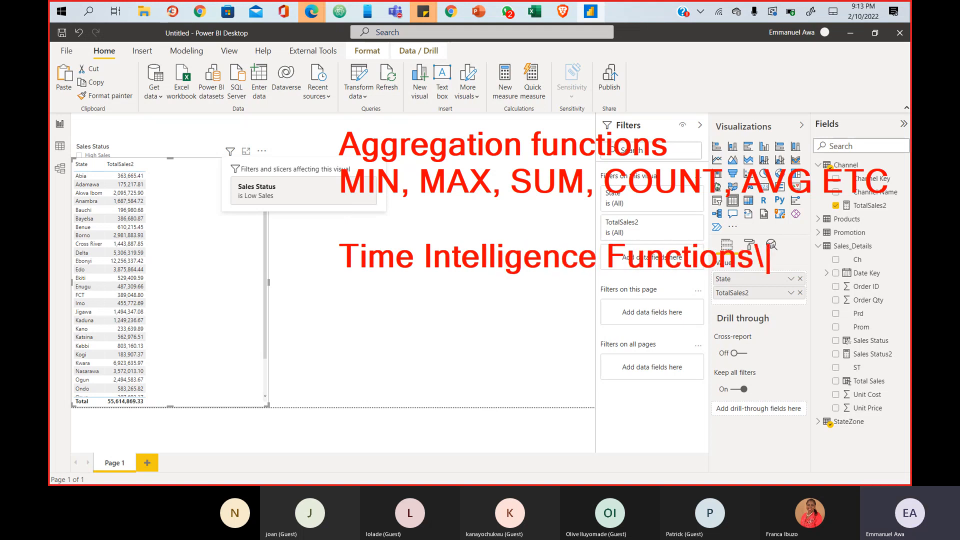
key("BackSpace")
key("Return")
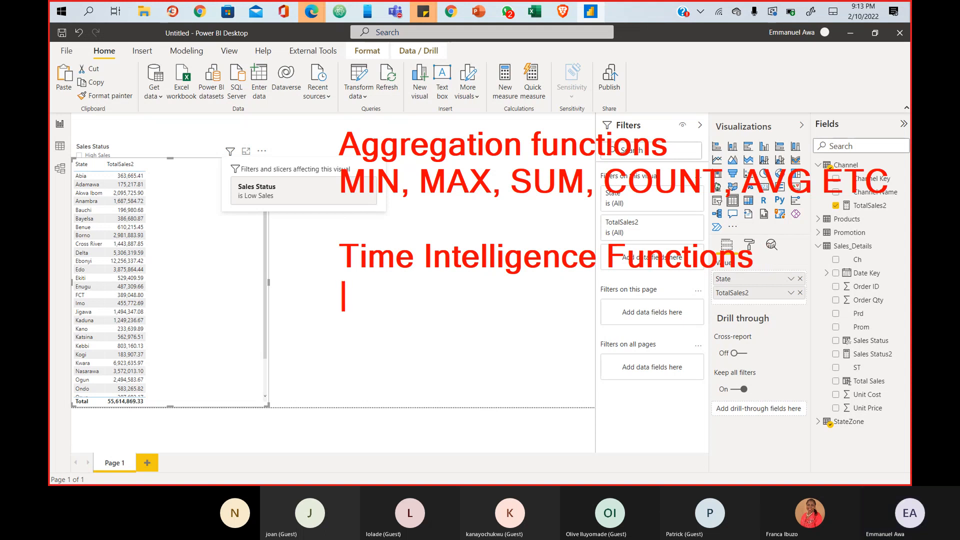
type("YTS")
key("BackSpace")
type("D")
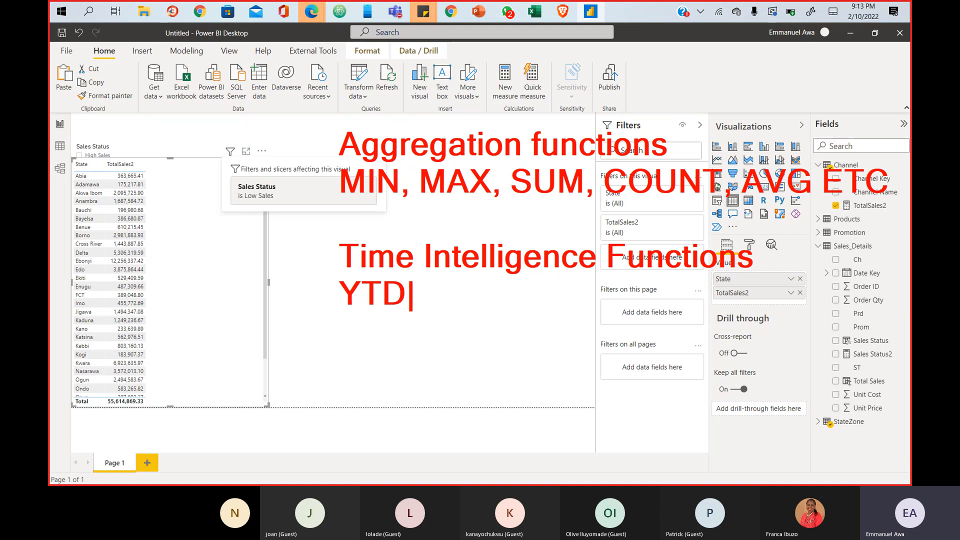
type(", QTD, ")
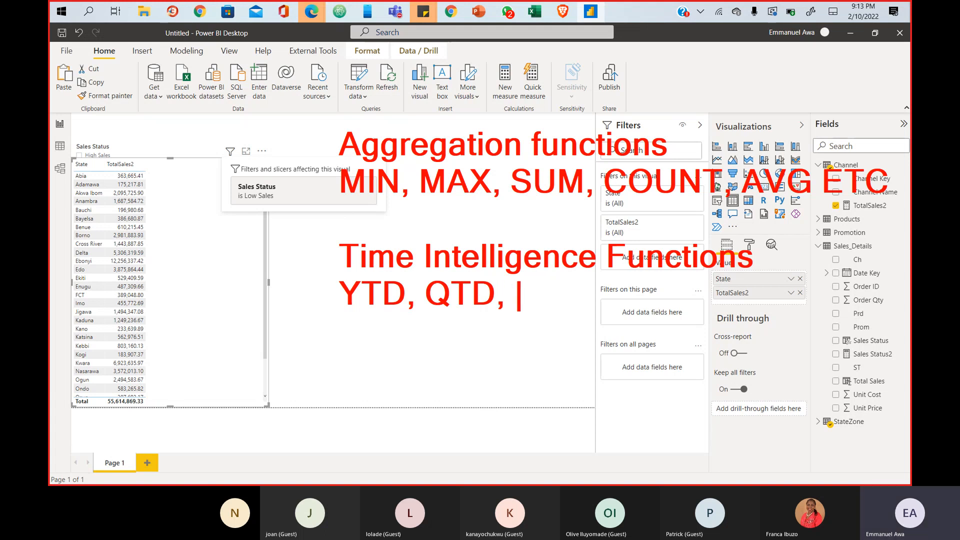
type("PRE")
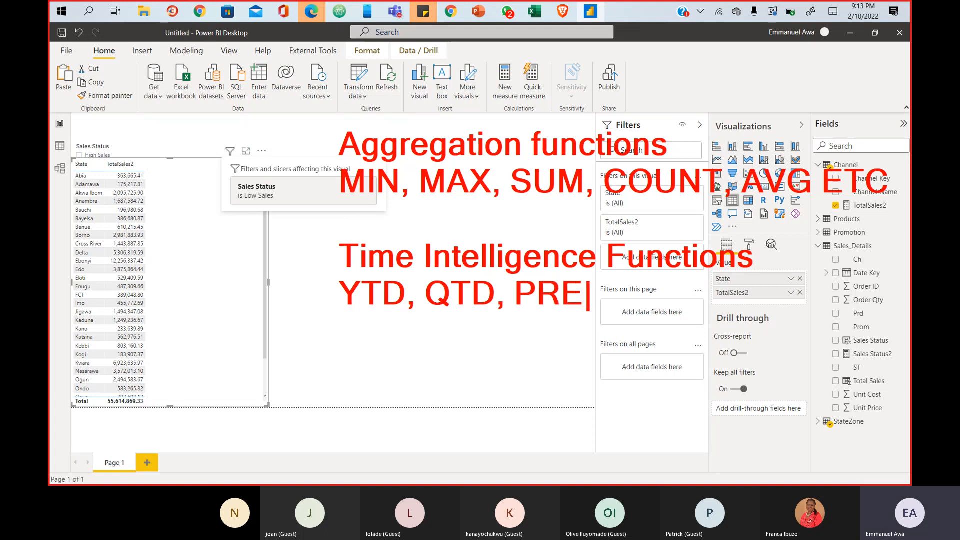
key("BackSpace")
key("BackSpace")
key("BackSpace")
type("SAME")
key("BackSpace")
type("E")
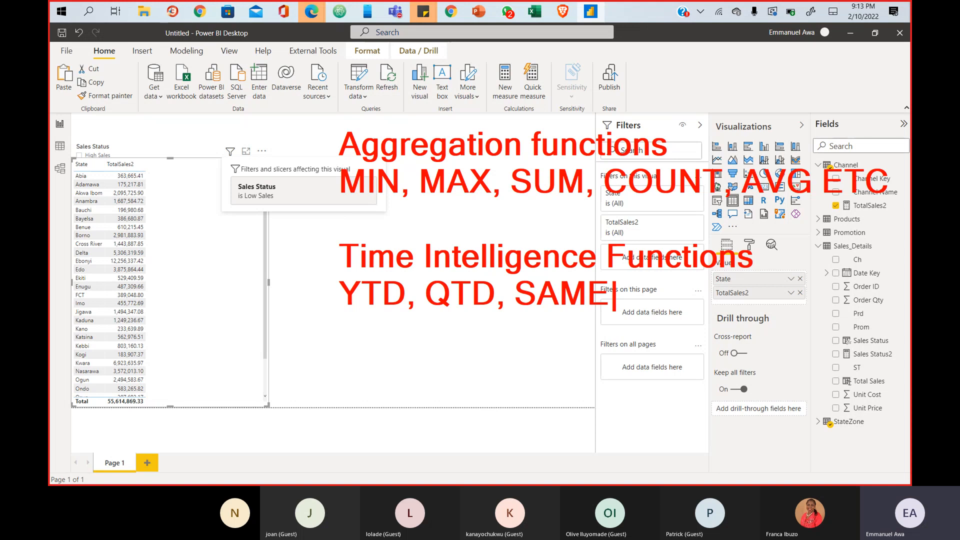
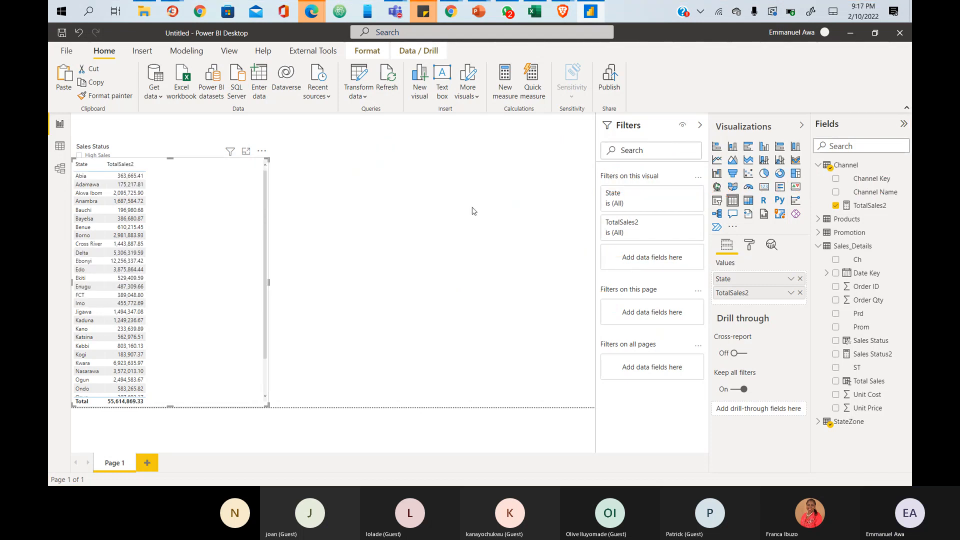
- Bring the meeting window forward, then hide it and return to the report
mouse_move(395, 14)
left_click(441, 55)
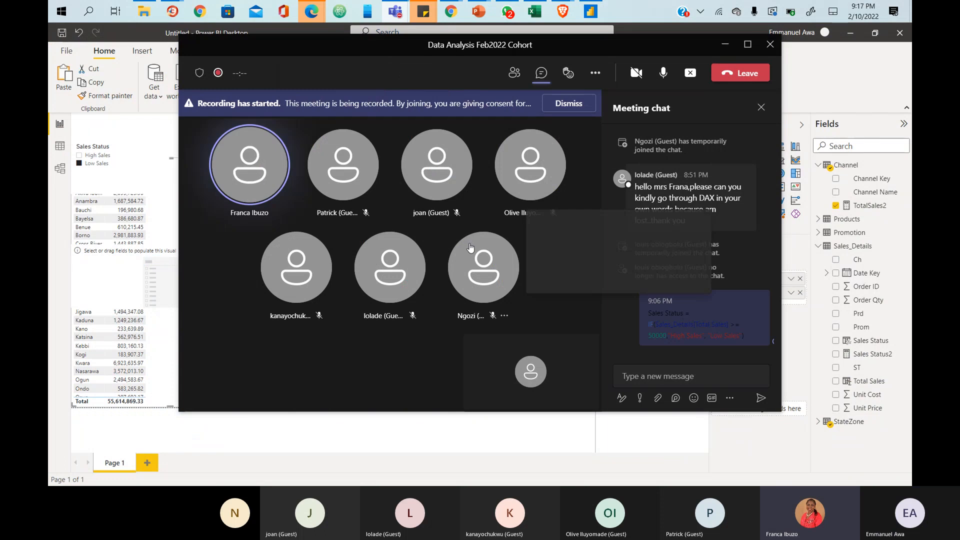
mouse_move(470, 247)
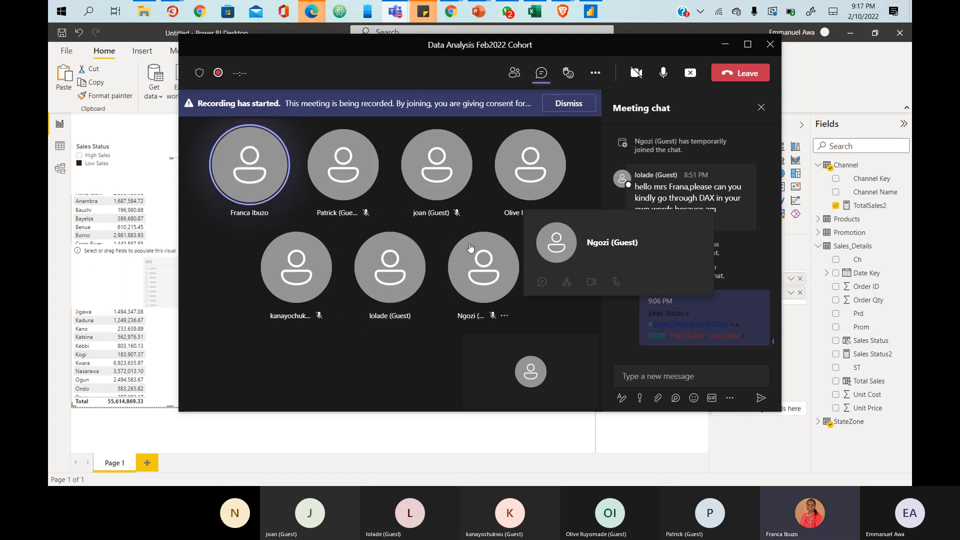
left_click(716, 49)
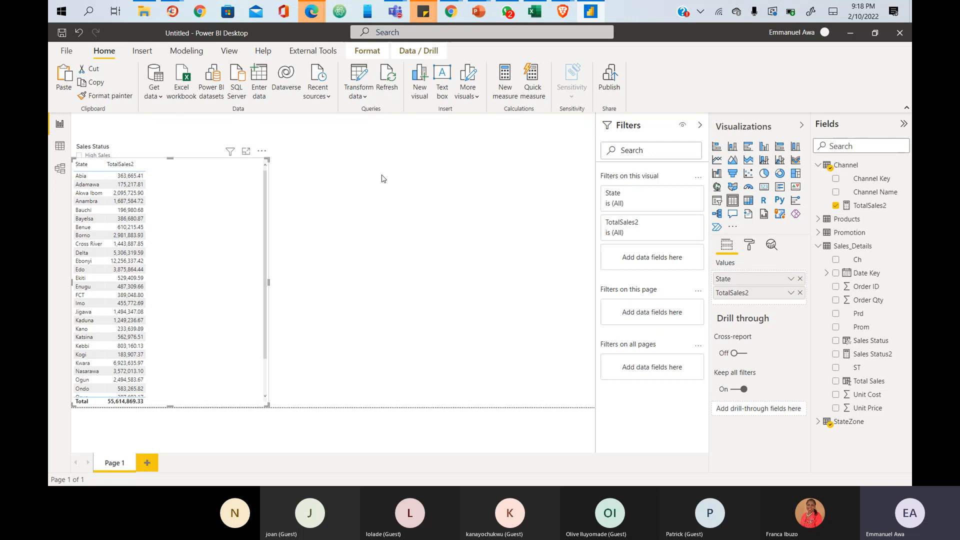
- Show Sales_Details rows in Data view, collapse the formula bar to one line, and open Home
left_click(60, 148)
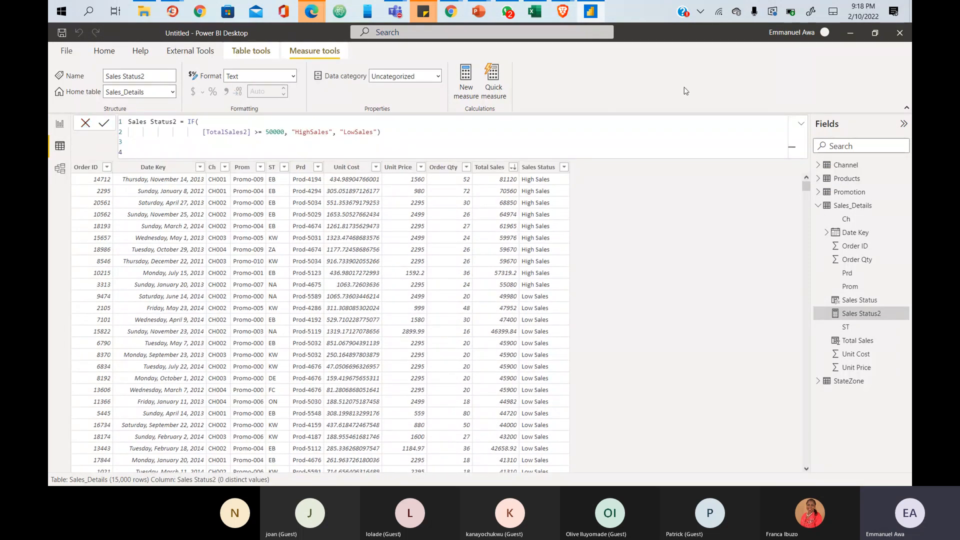
left_click(800, 128)
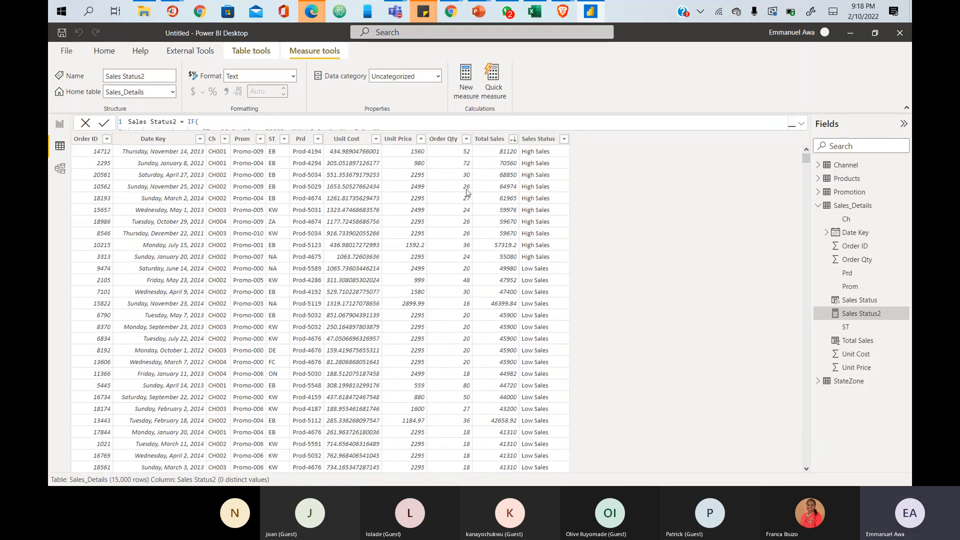
left_click(105, 51)
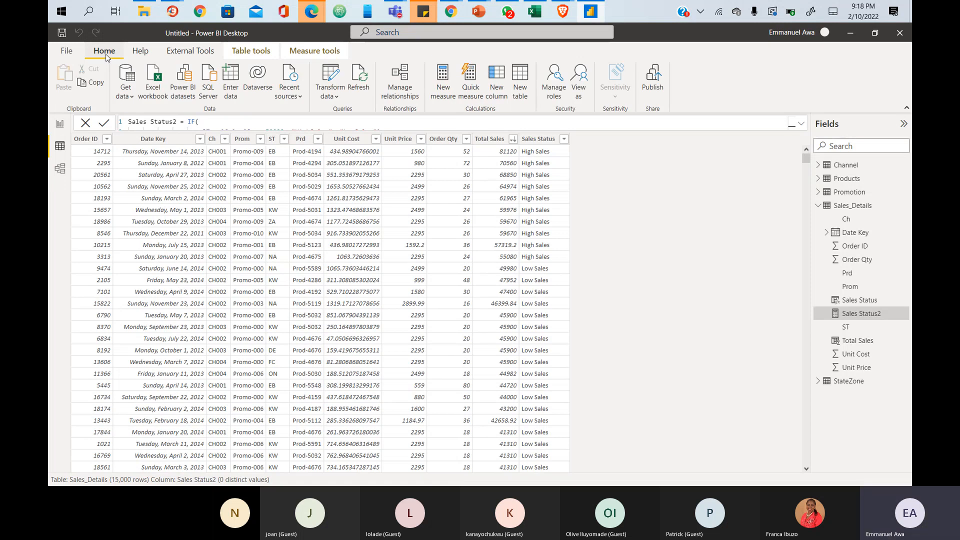
left_click_drag(431, 59, 458, 104)
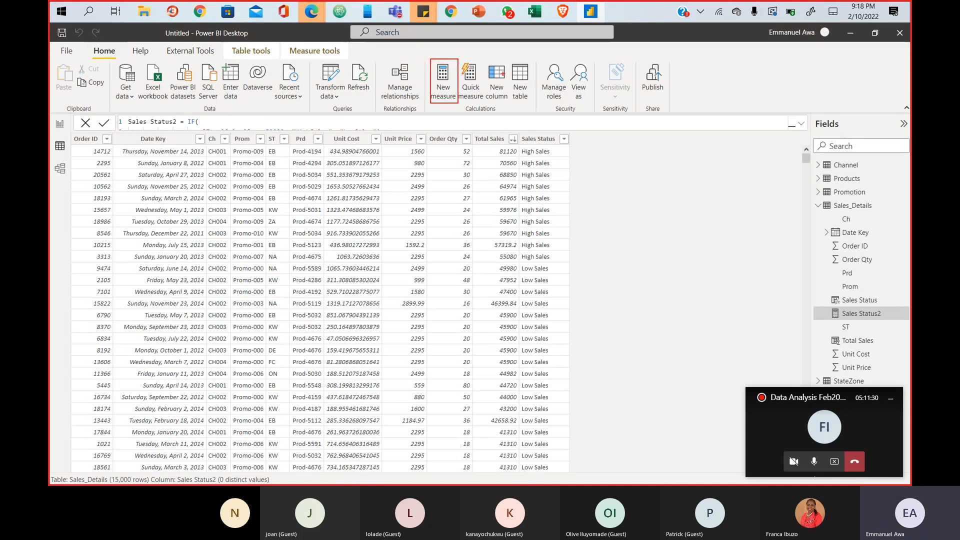
left_click_drag(486, 61, 511, 101)
left_click_drag(512, 61, 535, 107)
key("Escape")
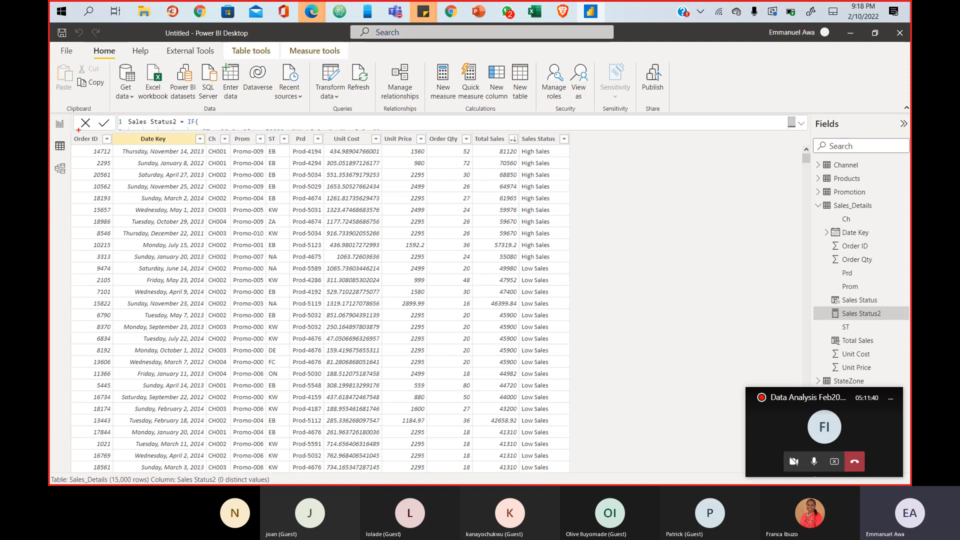
mouse_move(75, 132)
left_mouse_down()
mouse_move(571, 245)
mouse_move(572, 464)
left_mouse_up()
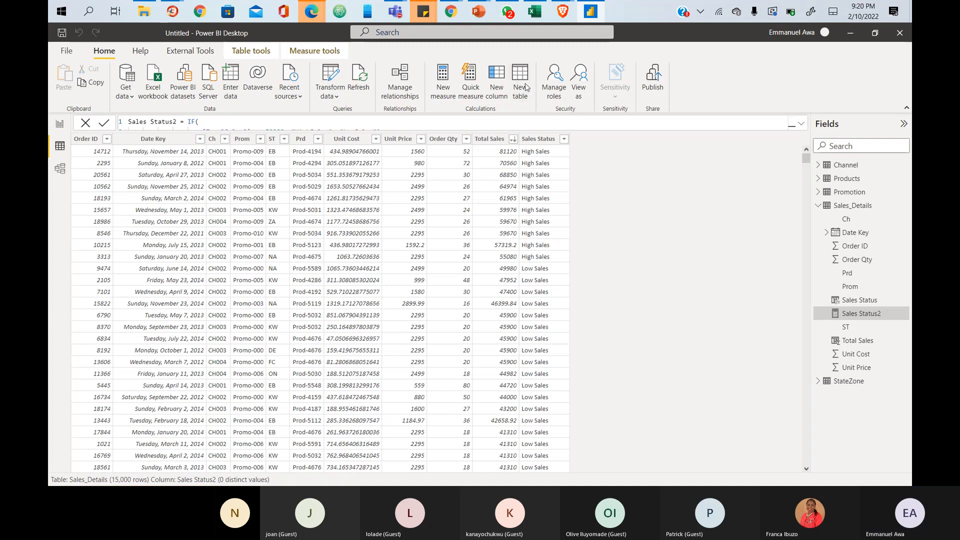
- Create a new calculated table named DateTable and begin its formula with 'ca'
left_click(521, 80)
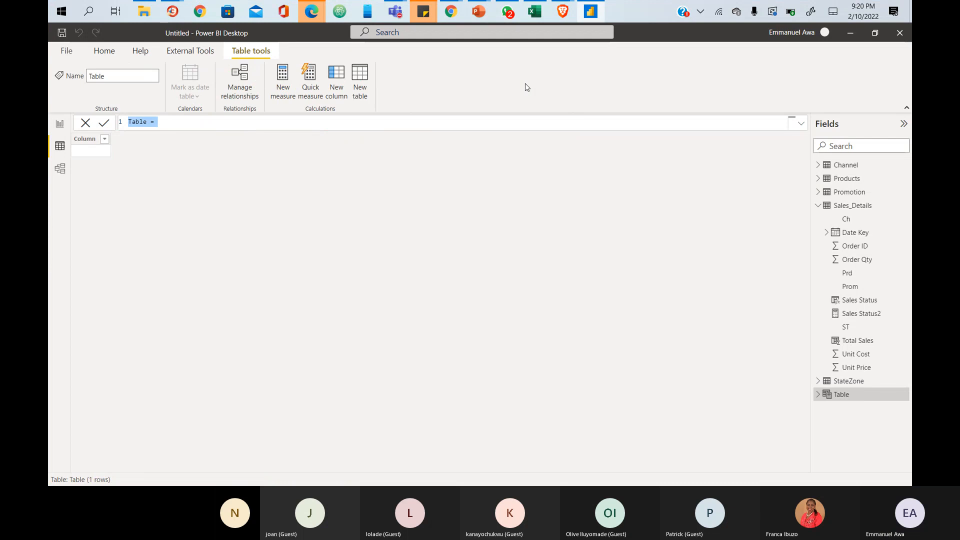
double_click(138, 122)
type("Date")
type("Tab")
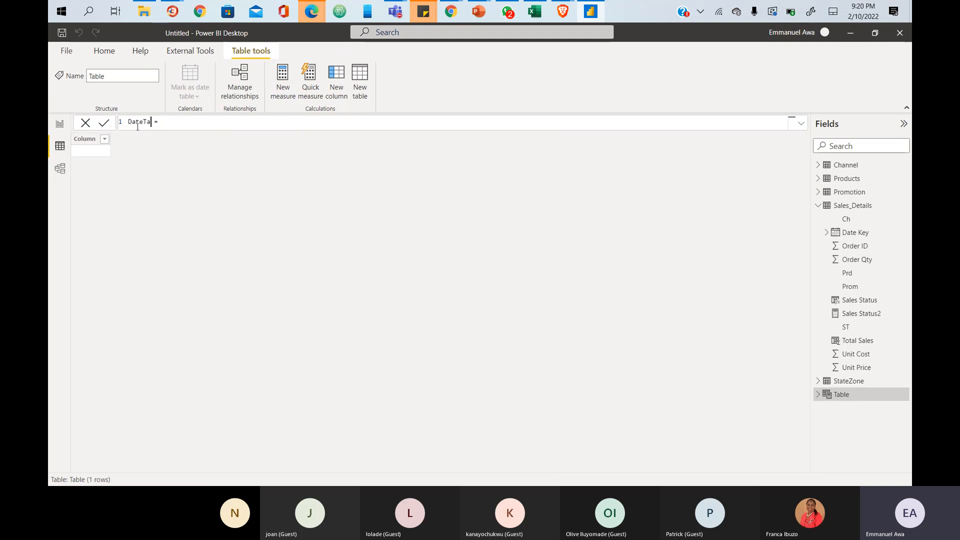
type("le")
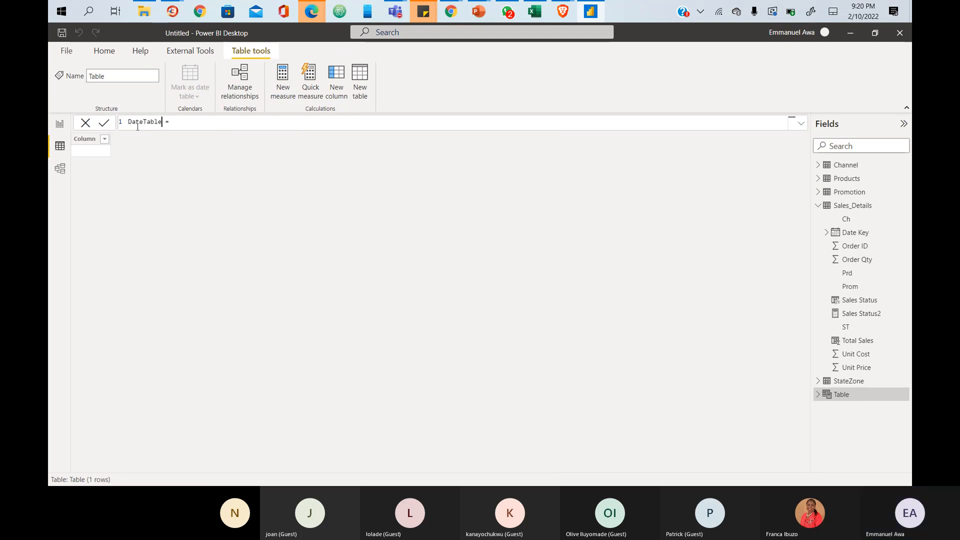
key("End")
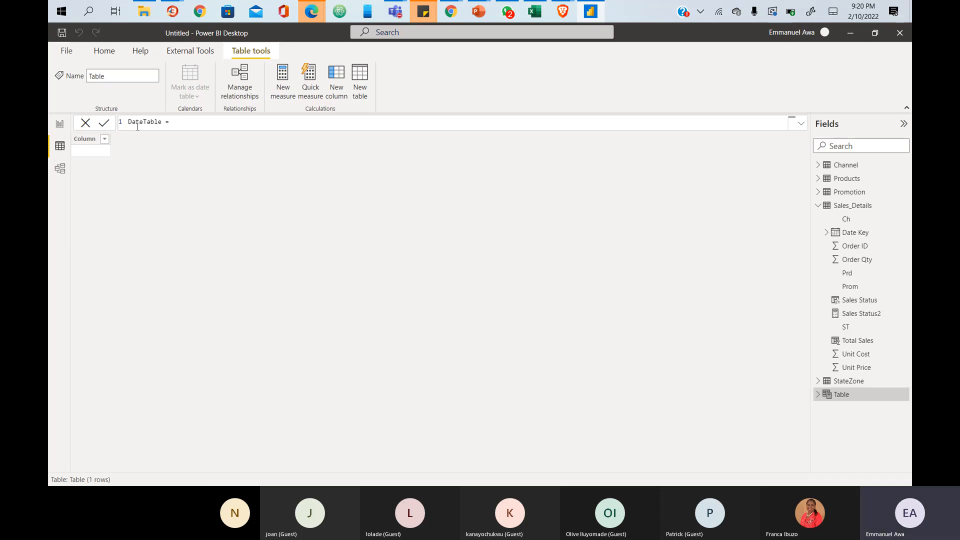
type("ca")
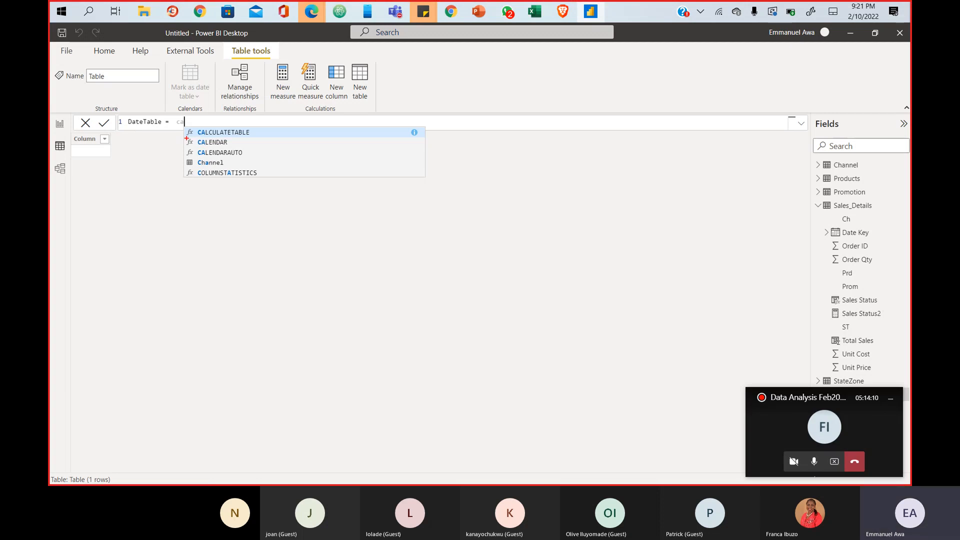
- Complete the formula as DateTable = CALENDARAUTO() using the autocomplete suggestion
left_click_drag(186, 137, 249, 146)
left_click_drag(186, 148, 259, 159)
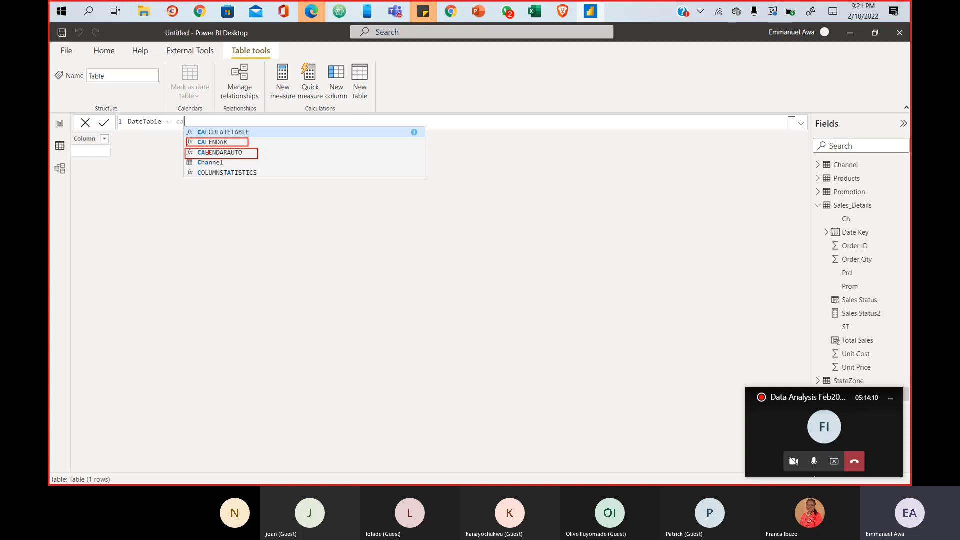
key("Escape")
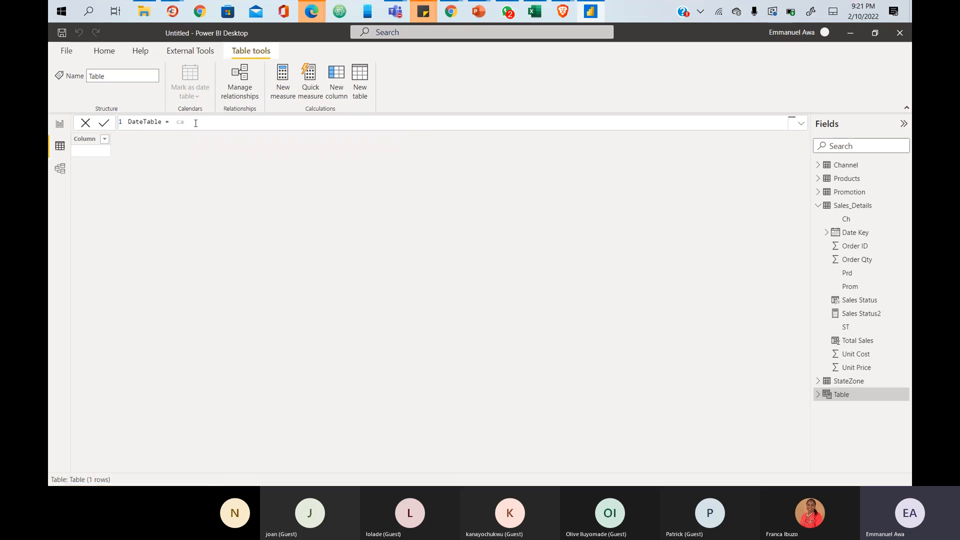
key("BackSpace")
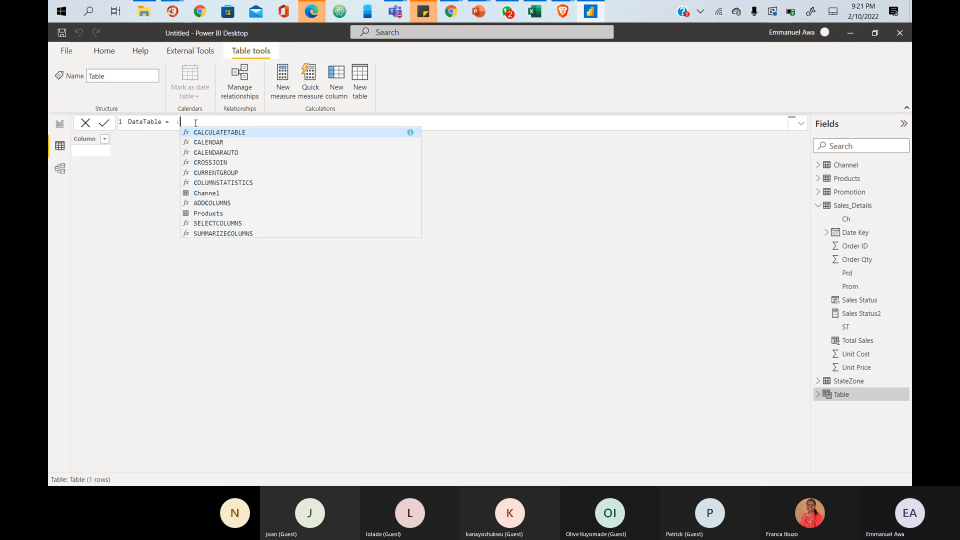
type("al")
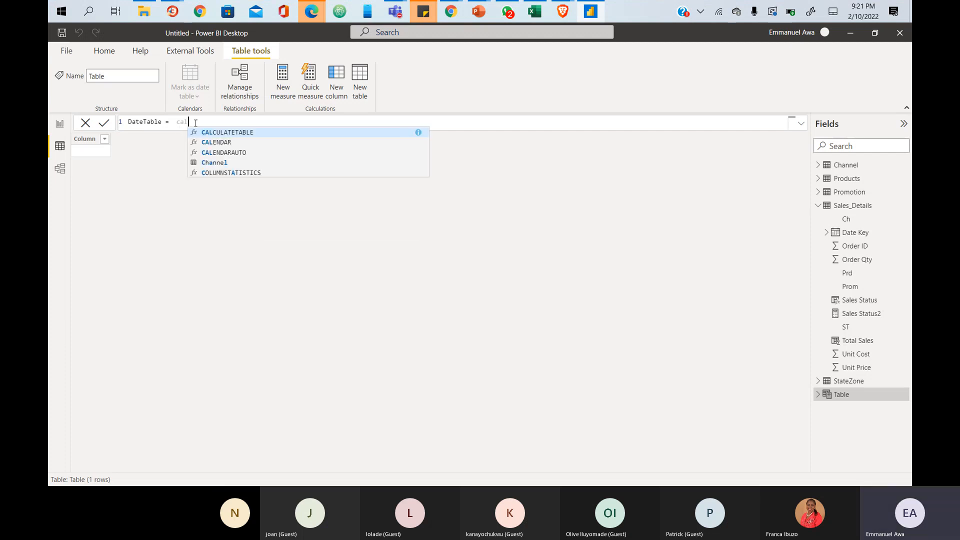
left_click(233, 153)
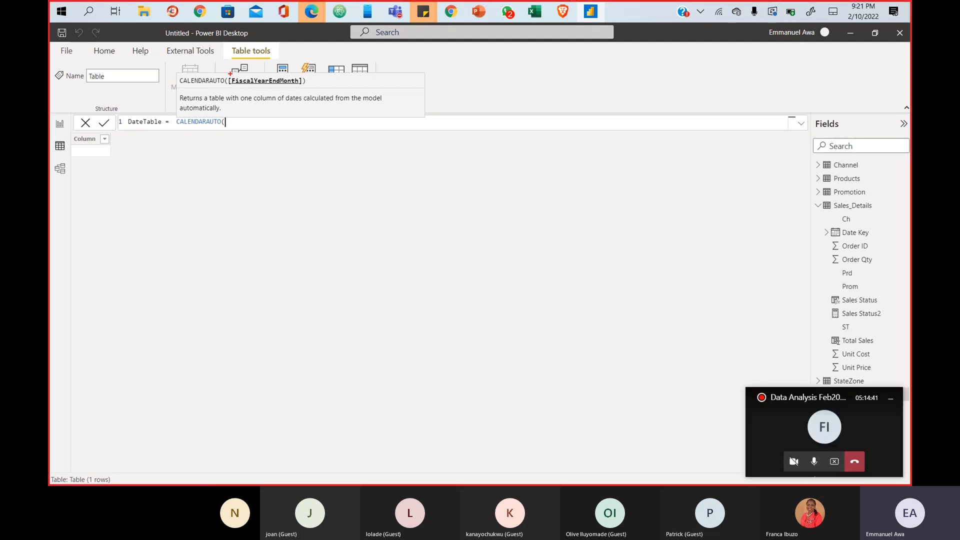
left_click_drag(227, 75, 303, 86)
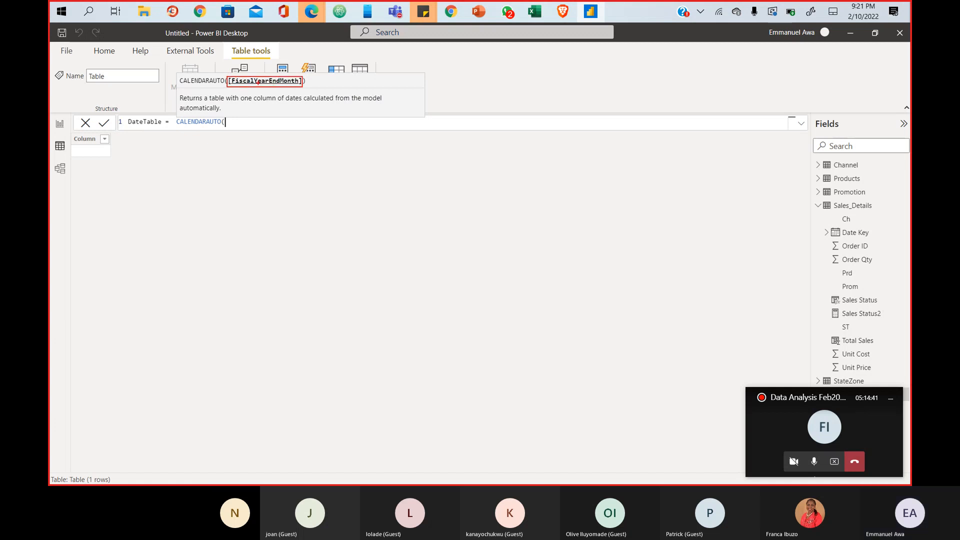
key("Escape")
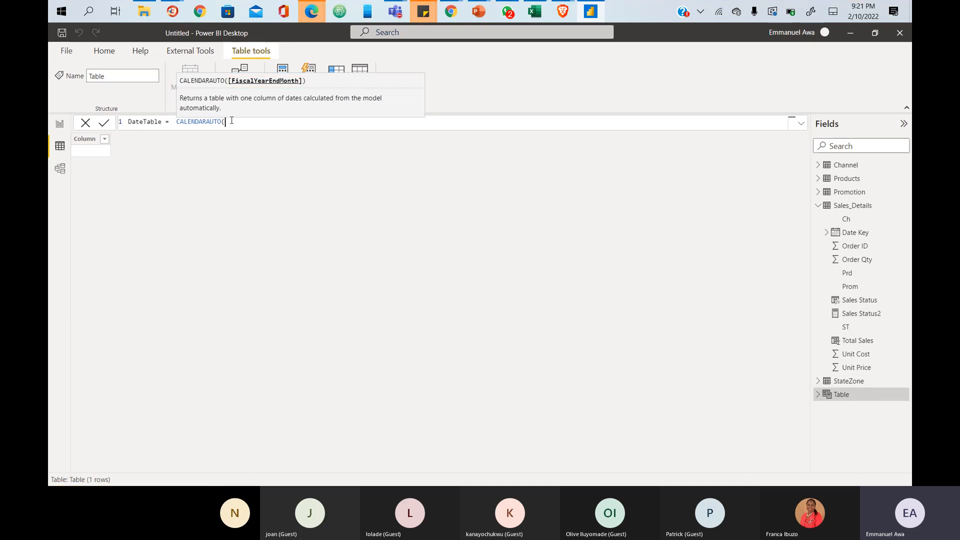
type(")")
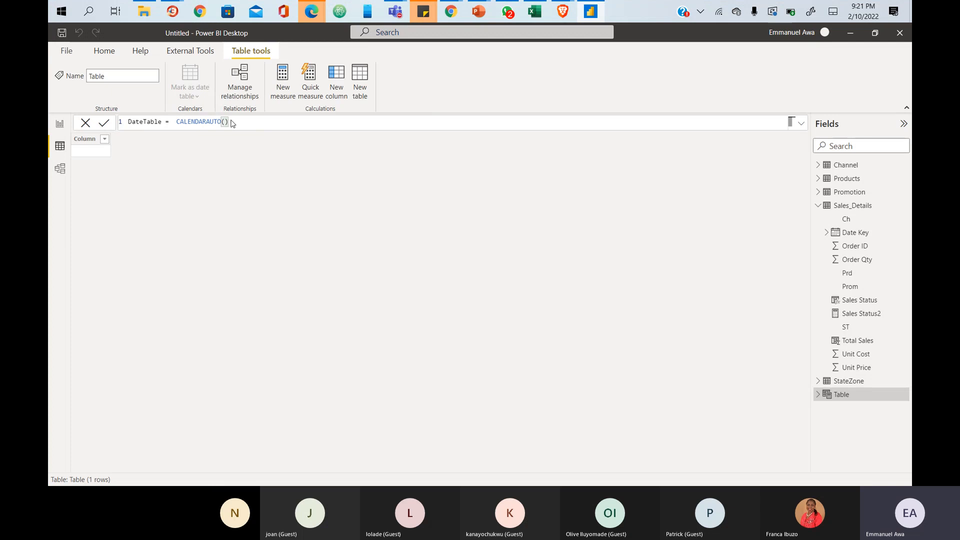
- Commit DateTable = CALENDARAUTO() to generate 1,461 daily dates starting 1/1/2011
key("Return")
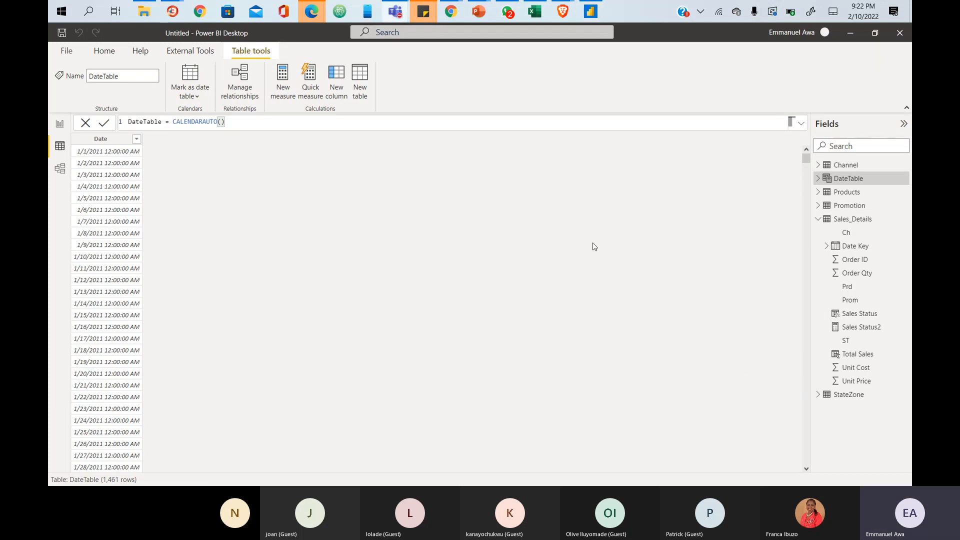
- Show the Sales_Details Date Key column and sort it descending
left_click(853, 246)
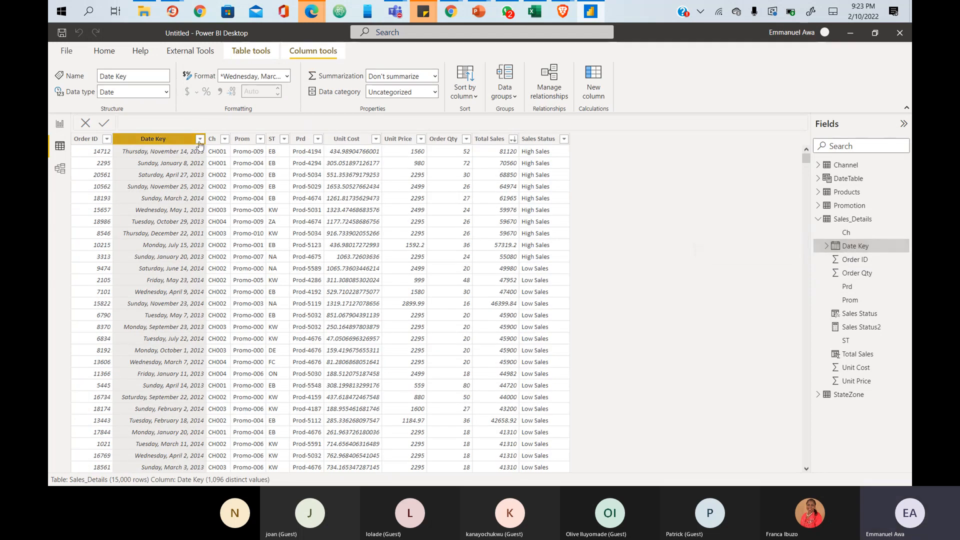
left_click(199, 142)
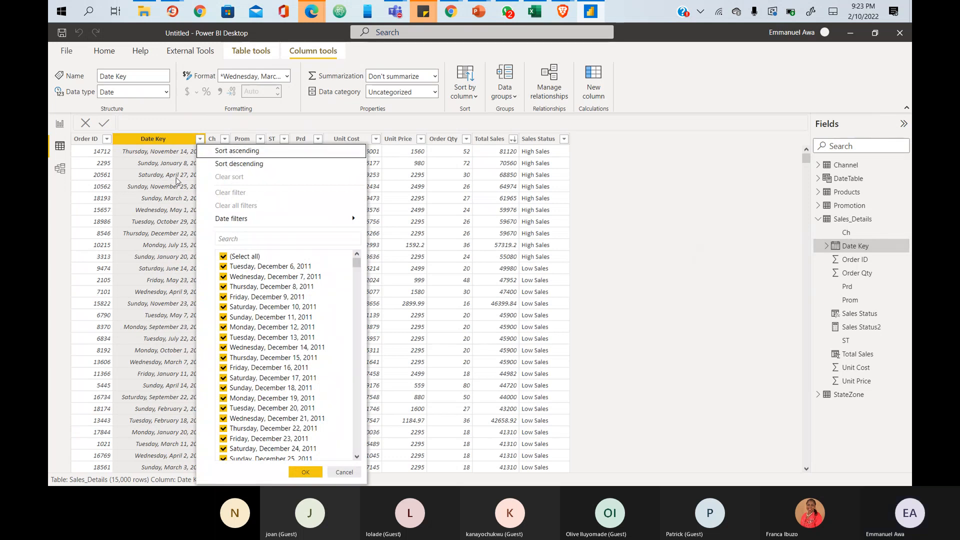
left_click(171, 151)
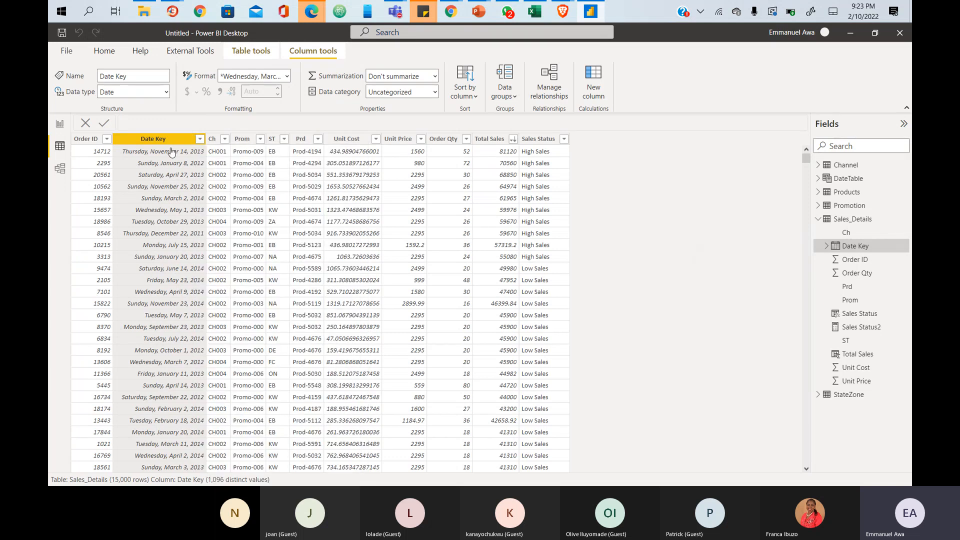
left_click(199, 141)
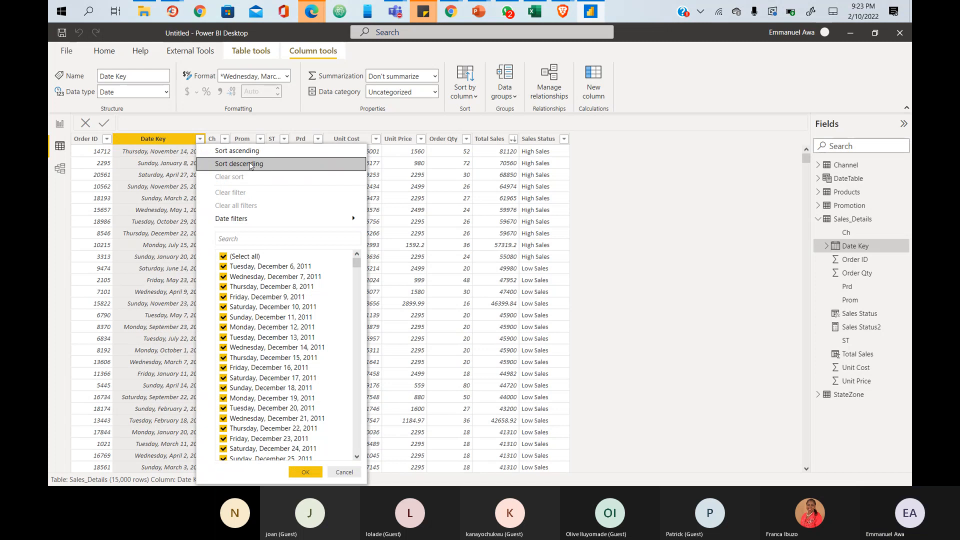
left_click(251, 166)
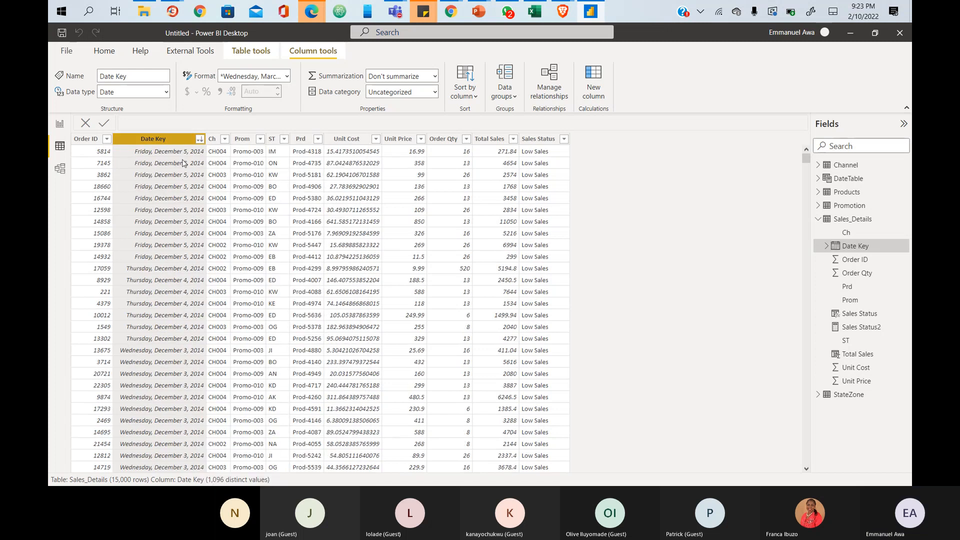
- Re-sort Date Key ascending and collapse the Sales_Details field list
left_click(200, 140)
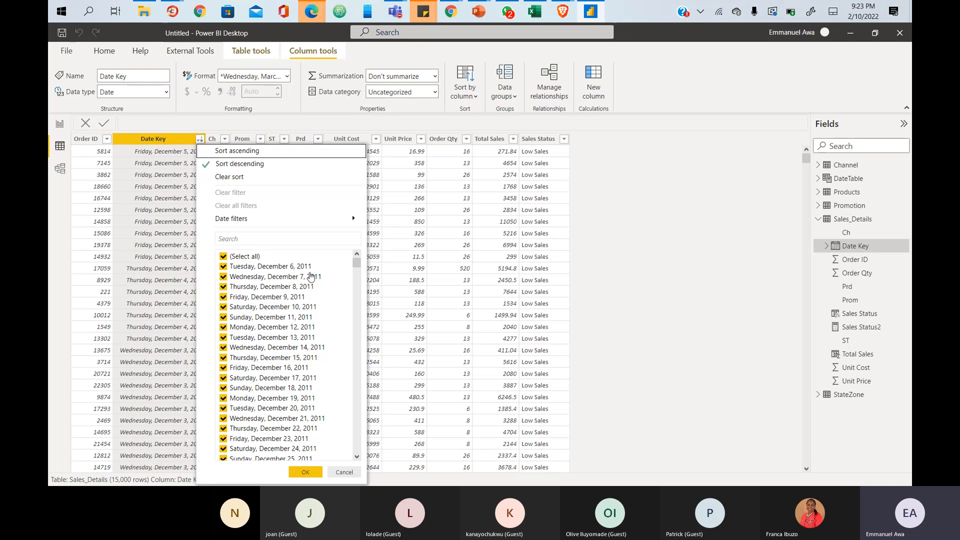
left_click(199, 140)
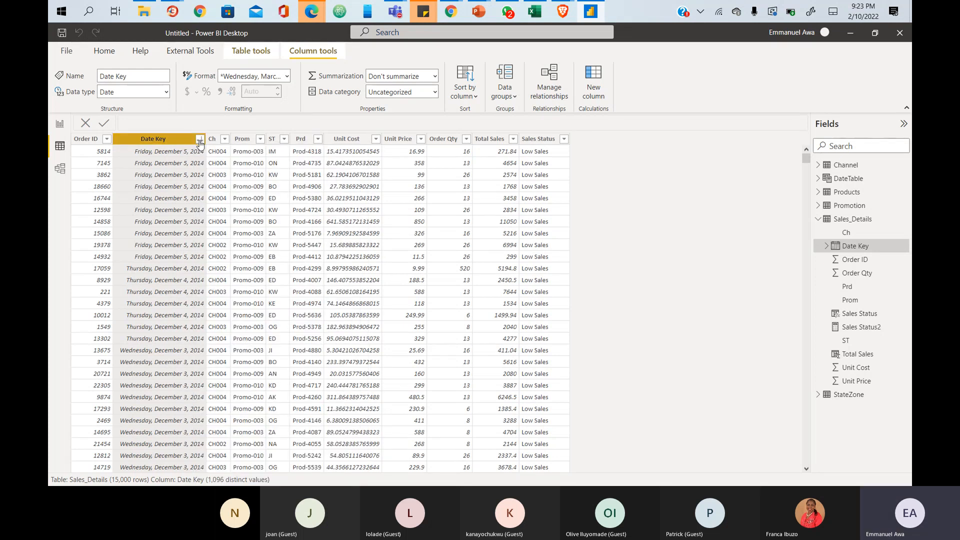
left_click(199, 140)
left_click(200, 140)
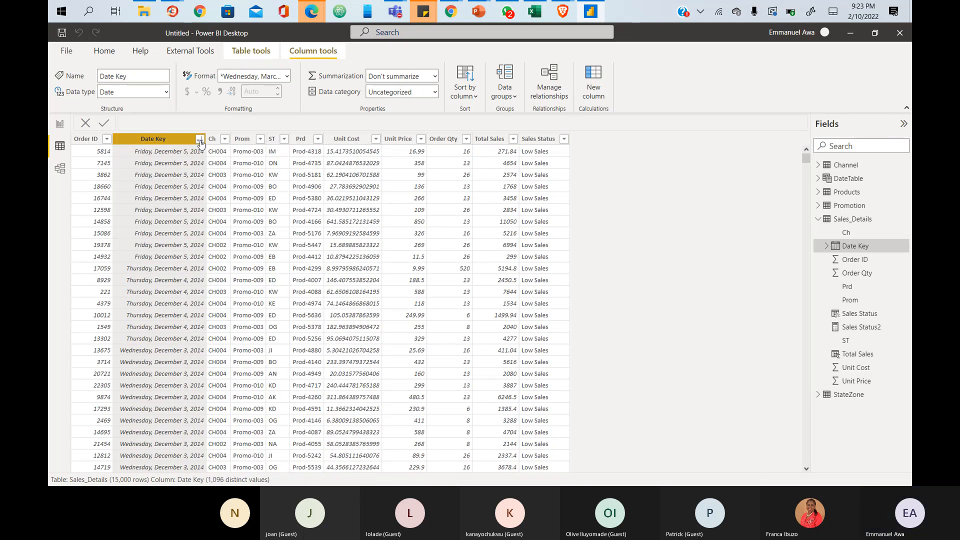
left_click(201, 143)
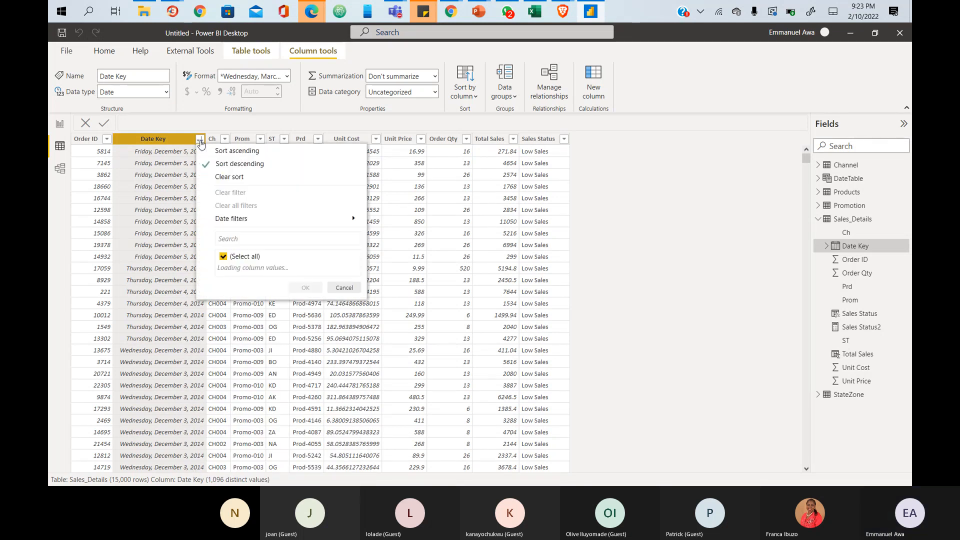
left_click(230, 155)
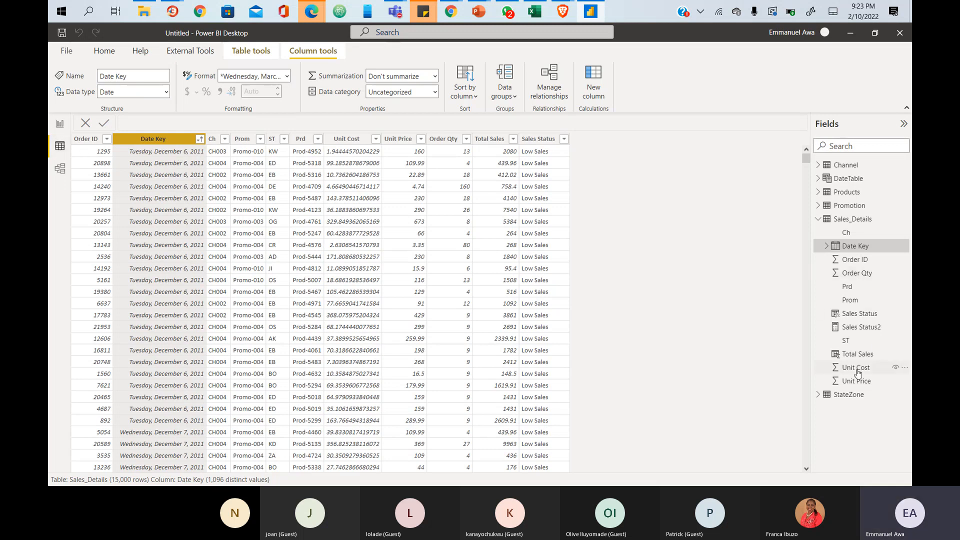
left_click(821, 221)
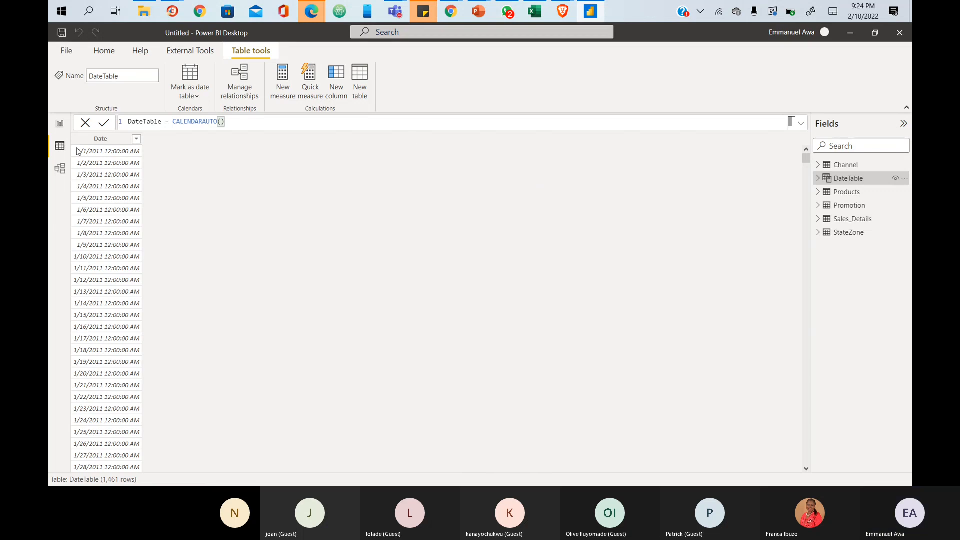
- Select DateTable's Date column to view its 1,461 dates and CALENDARAUTO() formula
left_click(102, 139)
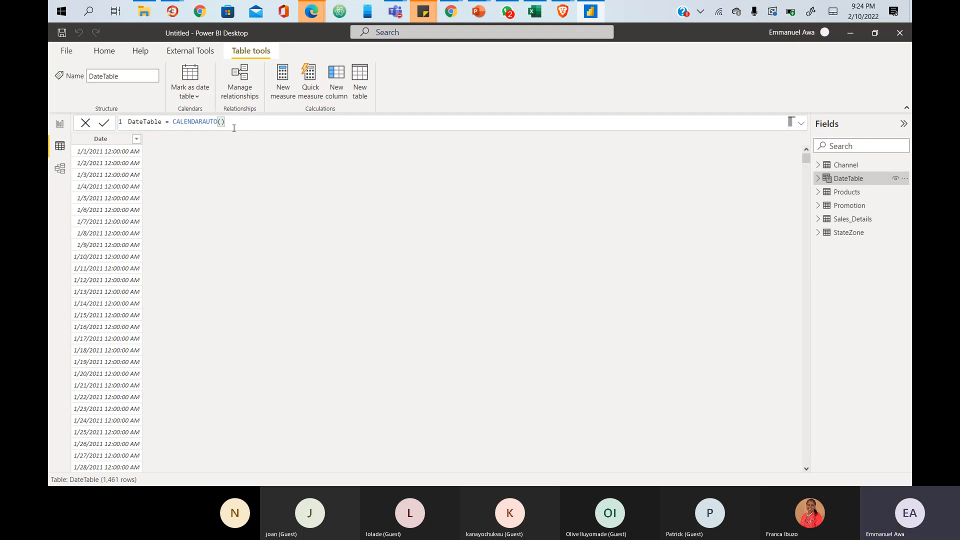
- Replace CALENDARAUTO() with CALENDAR in the DateTable formula via autocomplete
key("BackSpace")
key("BackSpace")
key("BackSpace")
key("BackSpace")
key("BackSpace")
key("BackSpace")
key("BackSpace")
key("BackSpace")
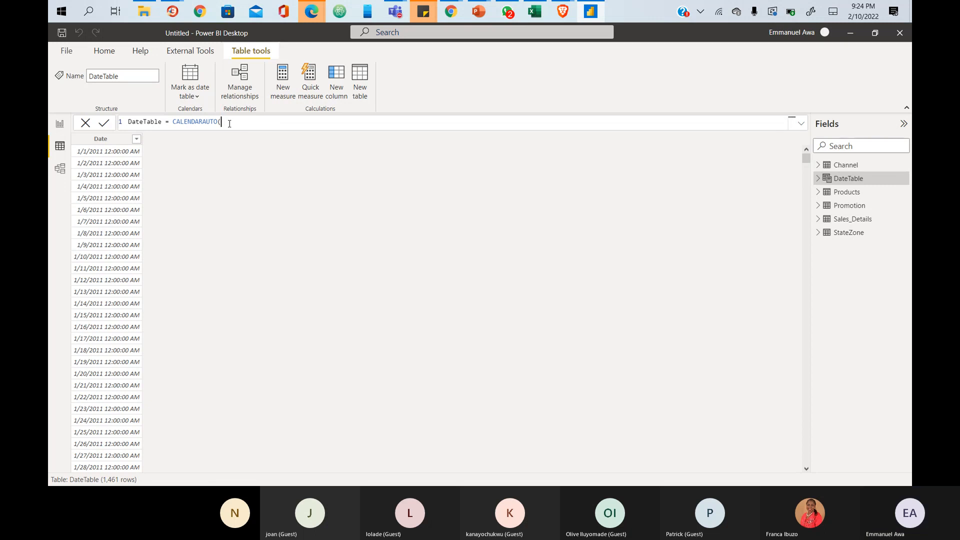
key("BackSpace")
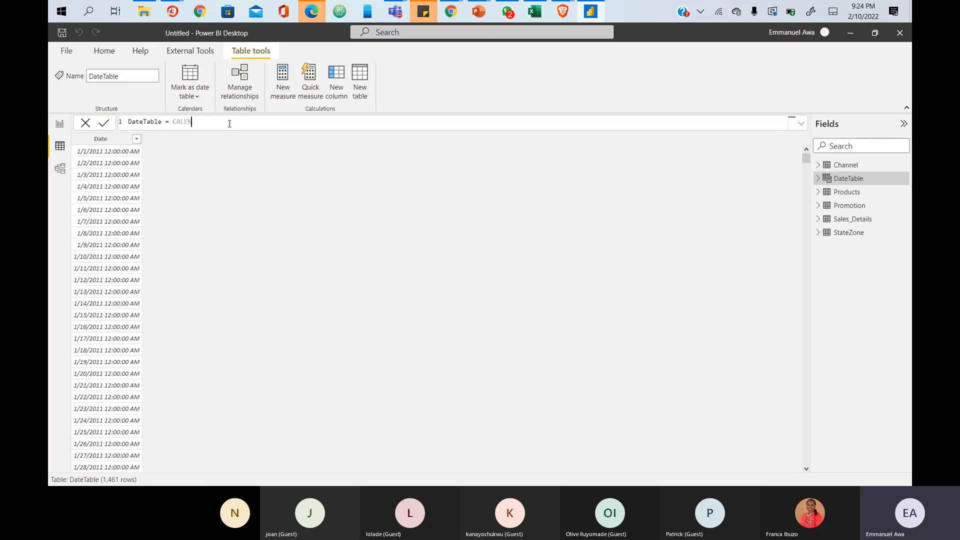
key("BackSpace")
key("BackSpace")
key("BackSpace")
key("BackSpace")
type("a")
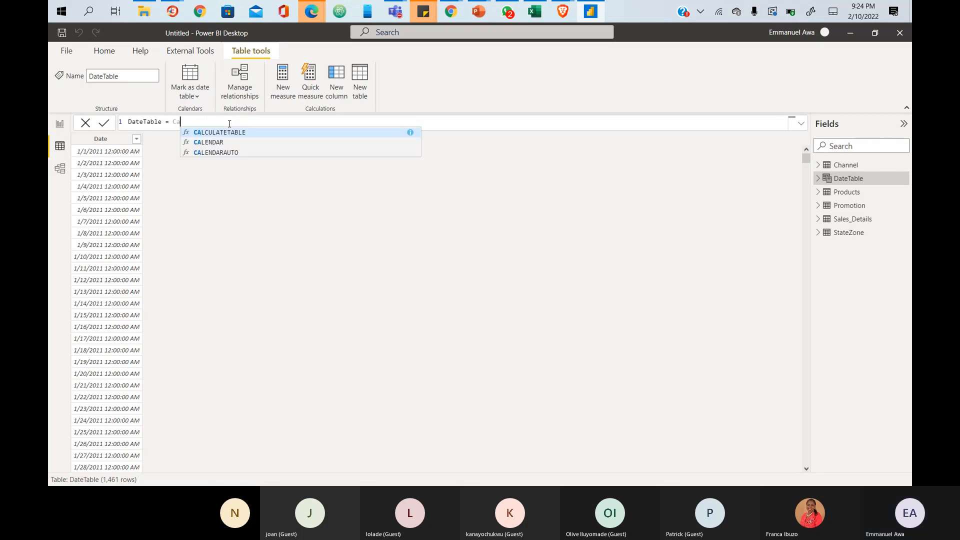
type("l")
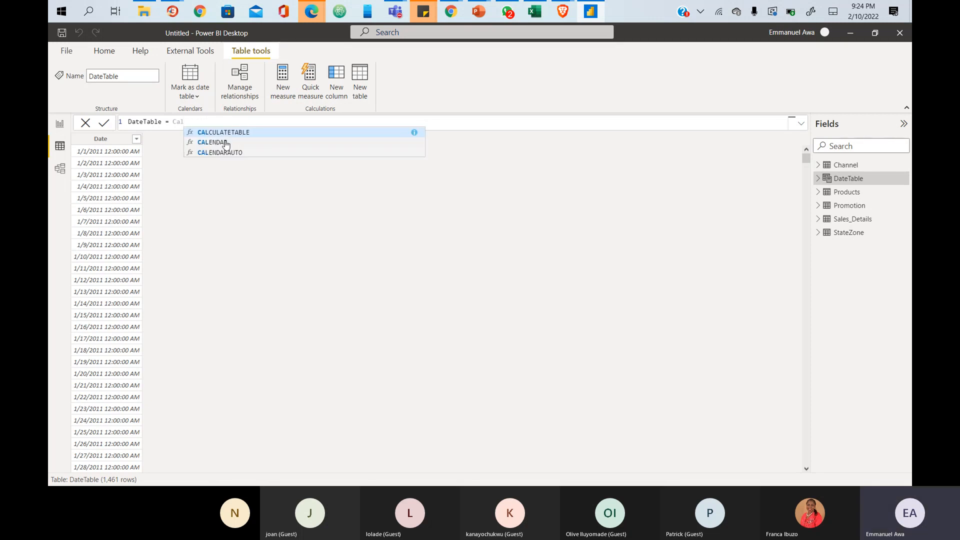
left_click(226, 143)
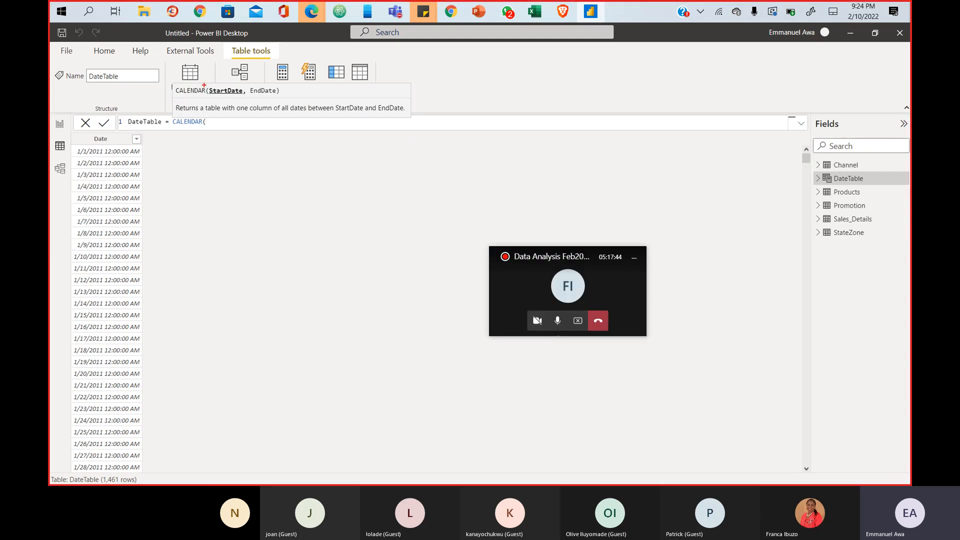
left_click_drag(207, 84, 289, 98)
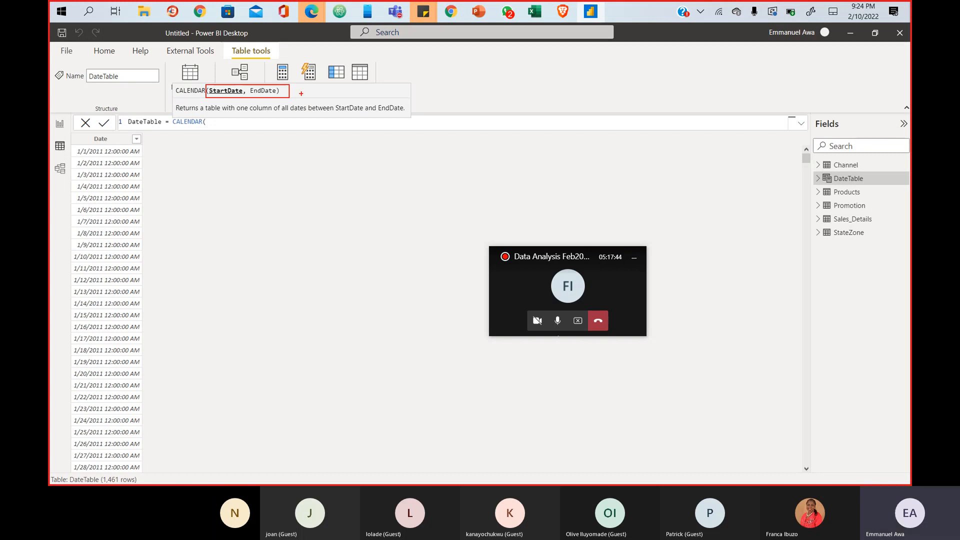
key("Escape")
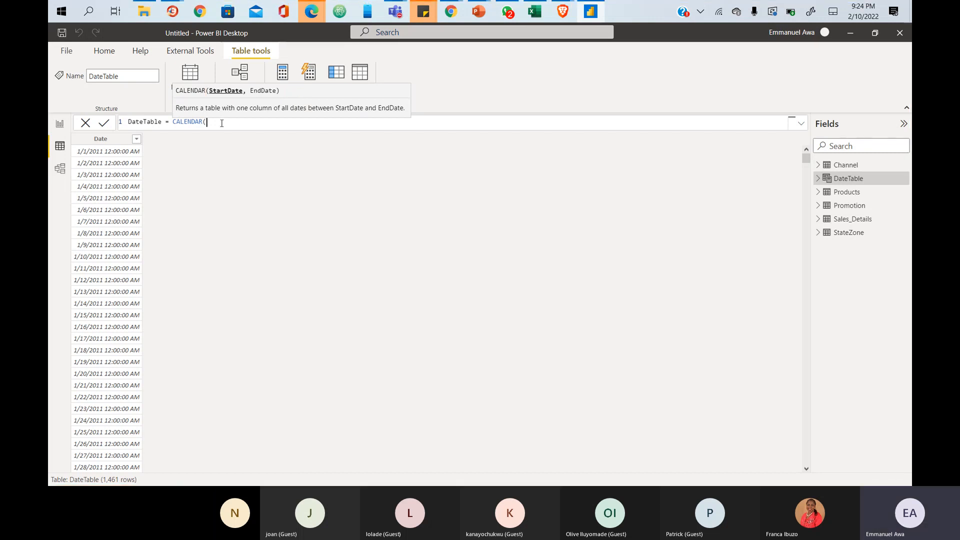
- Add a second formula line, remove the stray DATE text, and end line 1 with CALENDAR(
key("shift+Return")
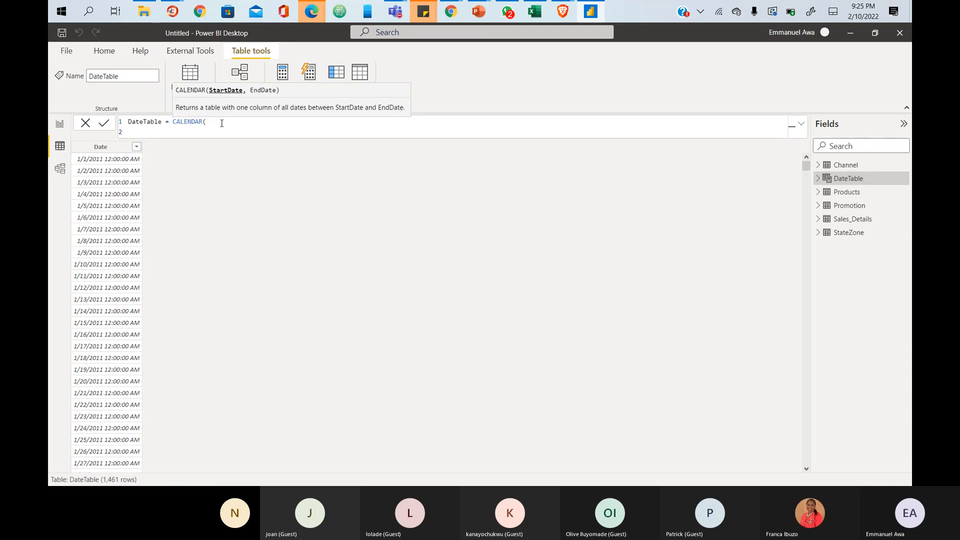
type("DATE")
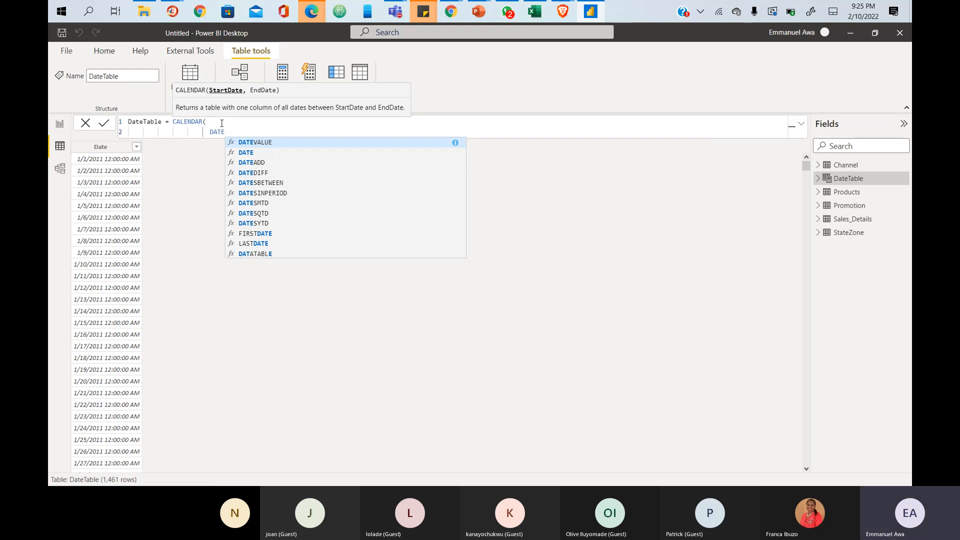
key("XF86MonBrightnessUp")
key("XF86MonBrightnessDown")
key("XF86MonBrightnessDown")
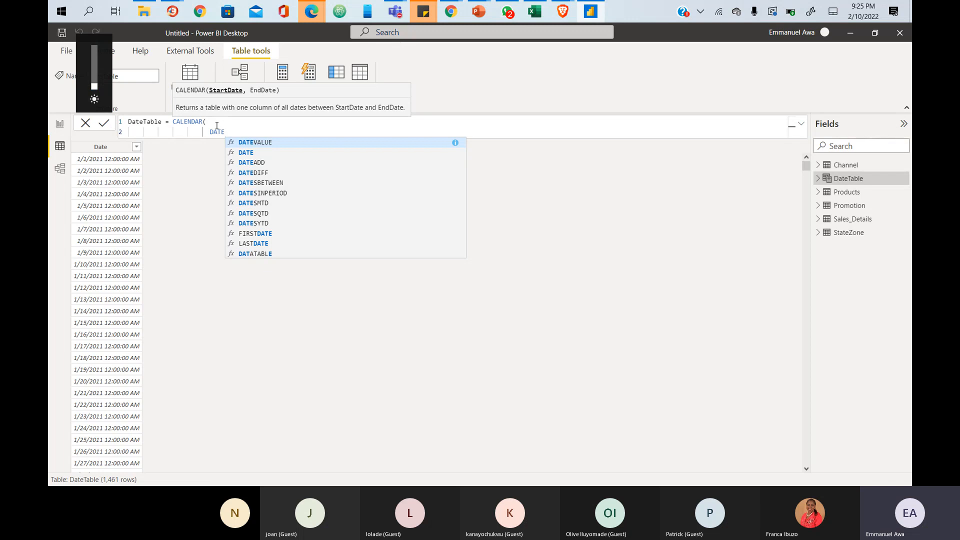
key("XF86MonBrightnessUp")
key("XF86MonBrightnessUp")
key("XF86MonBrightnessUp")
key("XF86MonBrightnessUp")
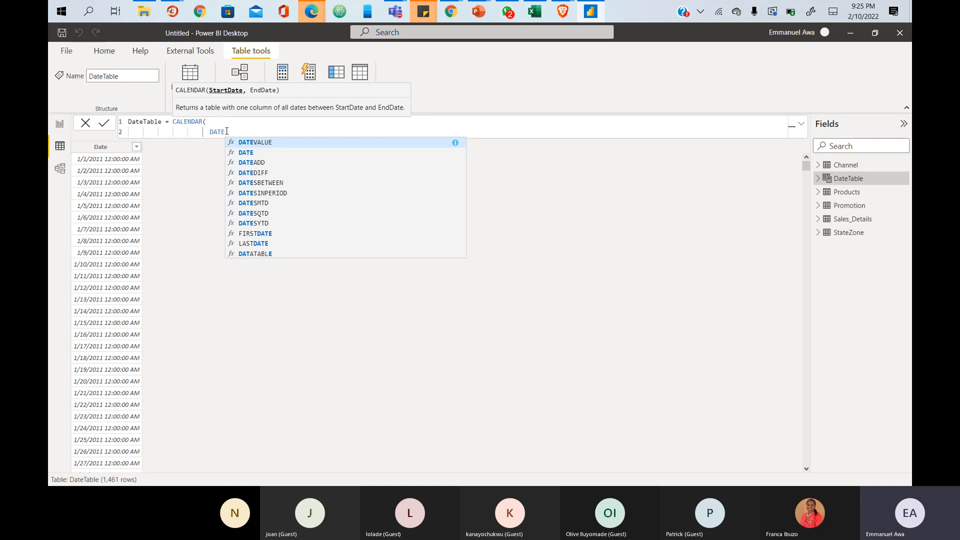
left_click_drag(226, 132, 206, 133)
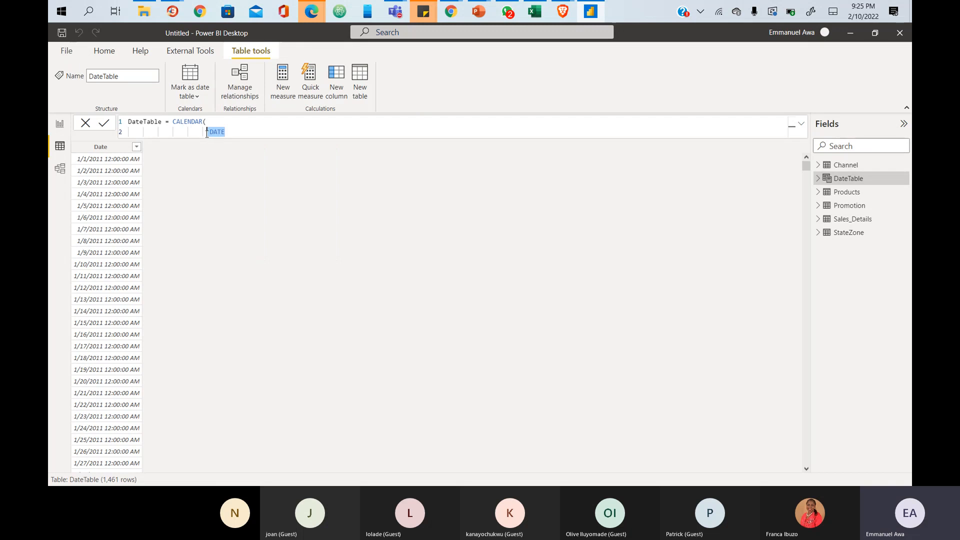
key("BackSpace")
left_click(209, 122)
key("BackSpace")
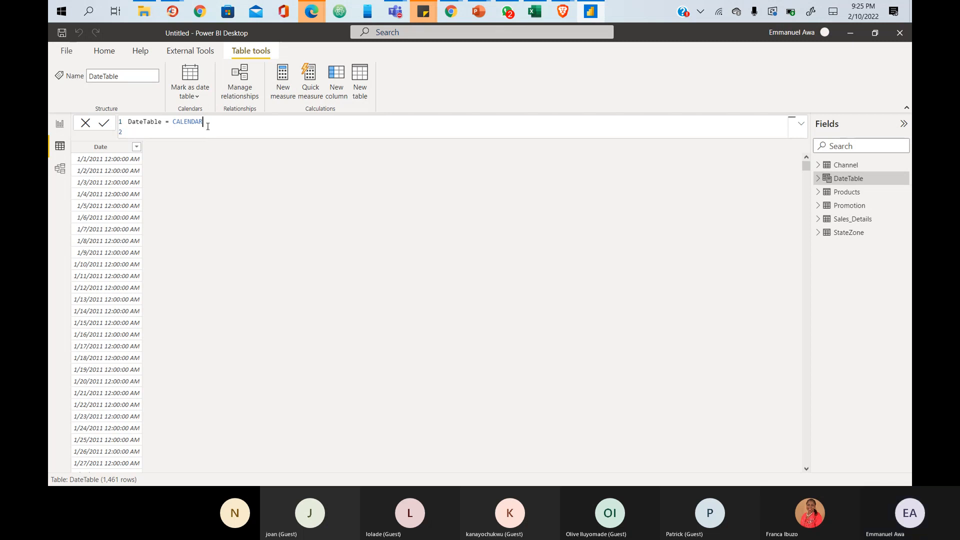
type("(")
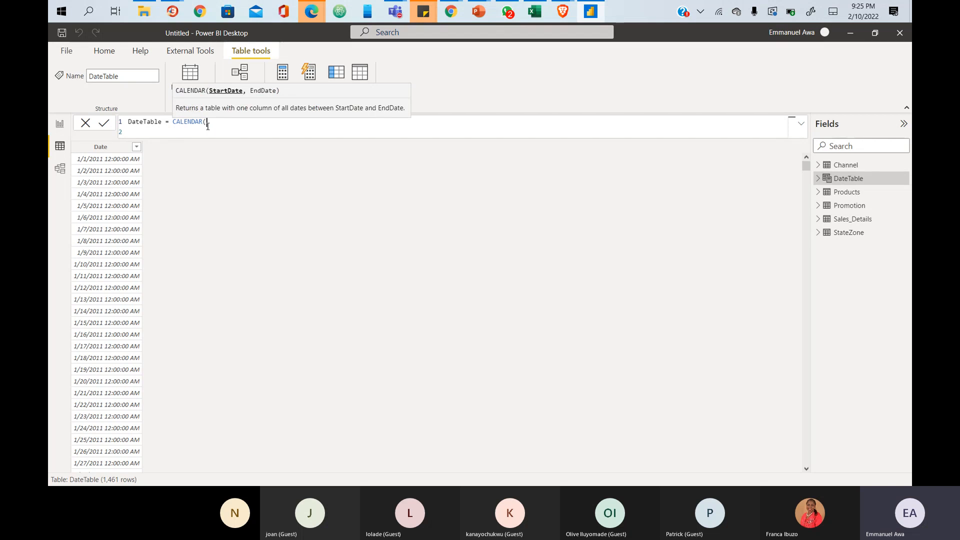
type("####")
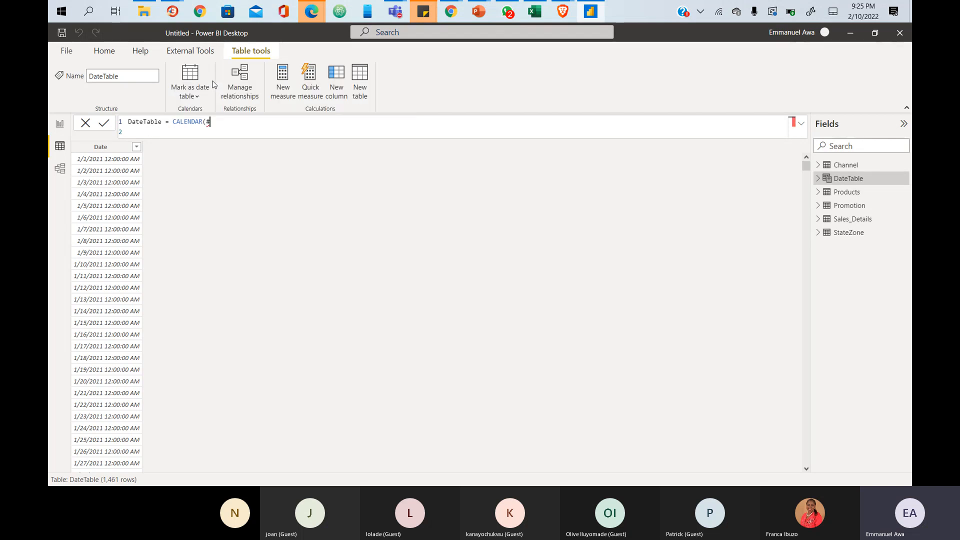
key("BackSpace")
key("BackSpace")
key("BackSpace")
key("BackSpace")
key("BackSpace")
type("(")
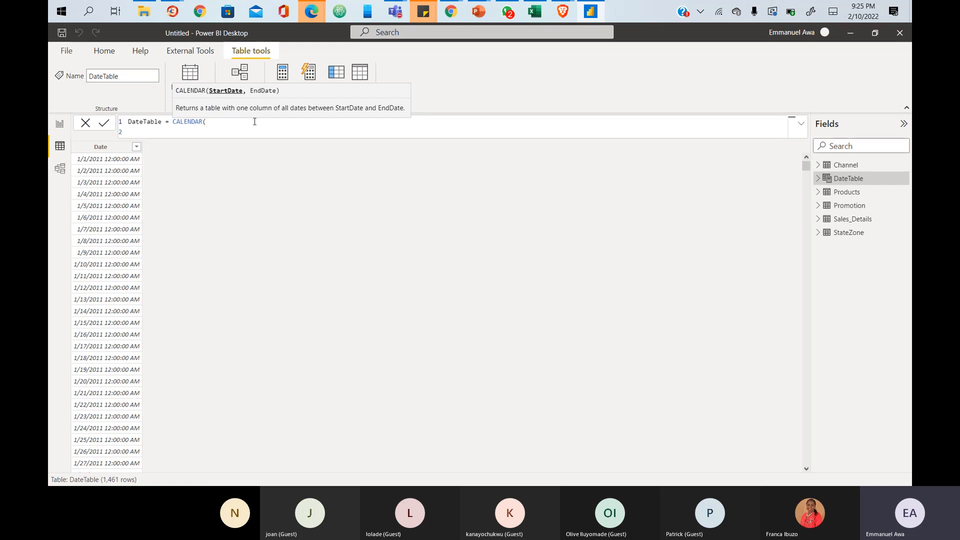
- On a new line, enter CALENDAR dates 01-01-2011 and 31-12-2015 with the closing parenthesis
key("shift+Return")
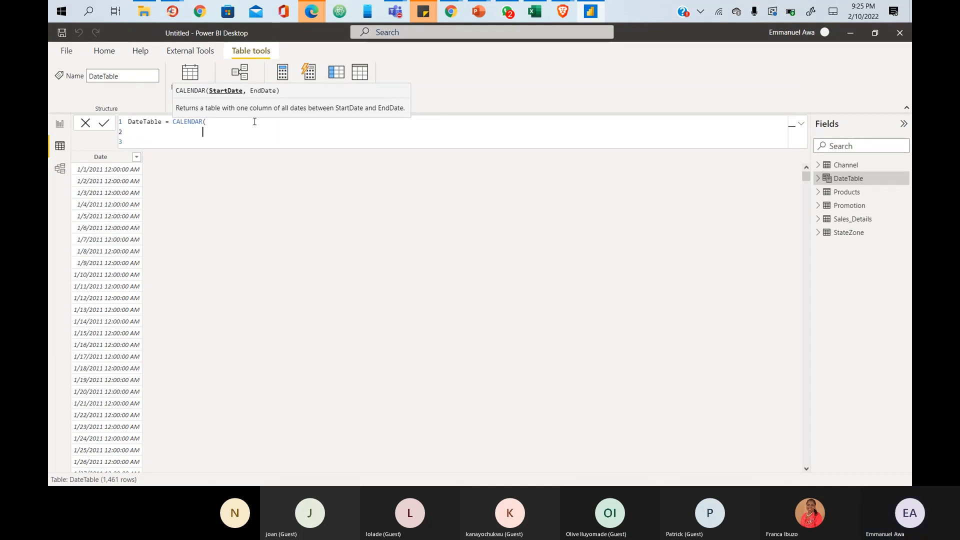
type("01-01-2011")
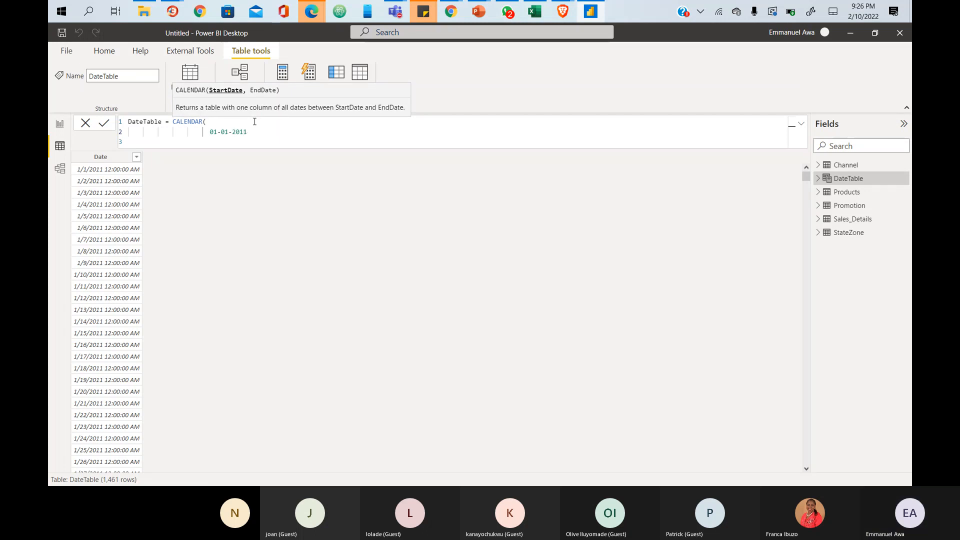
type(",")
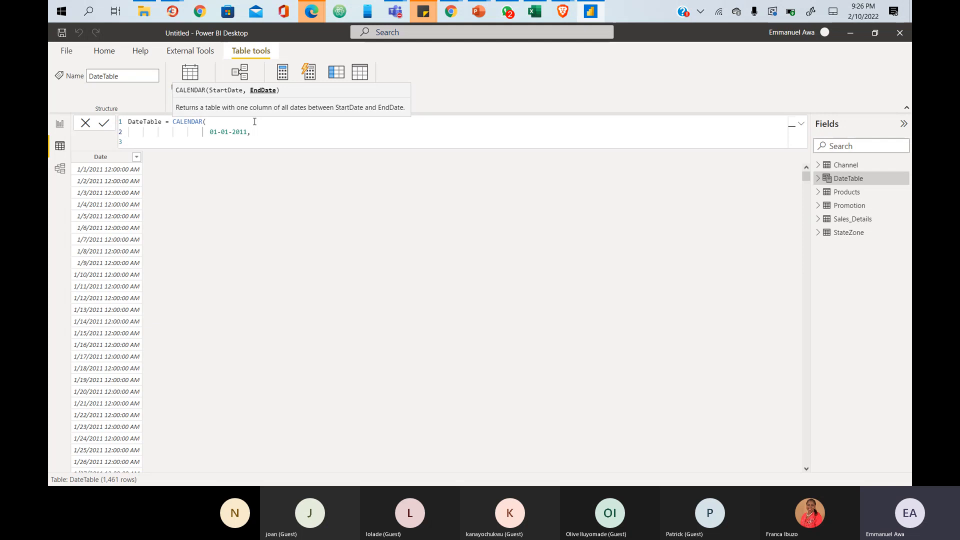
type("31")
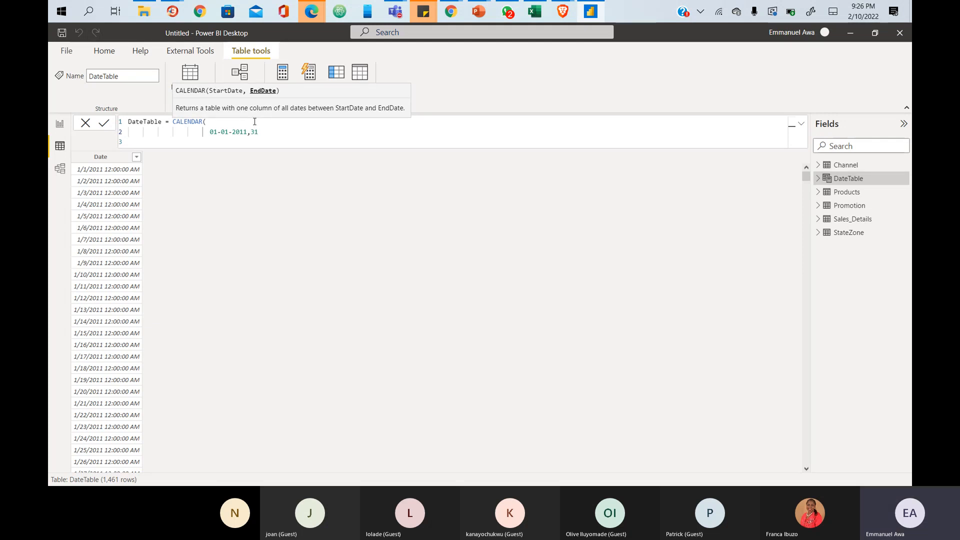
type("-")
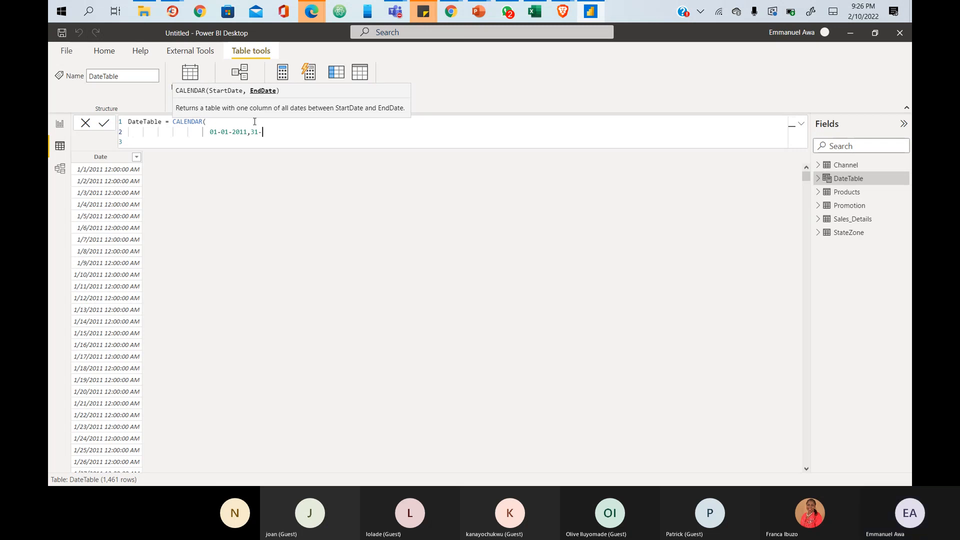
type("12-")
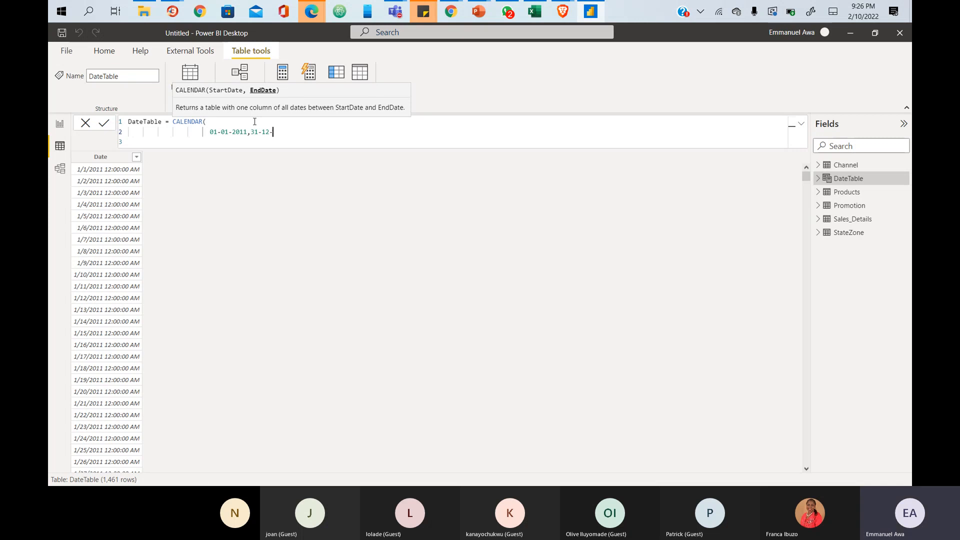
type("2015)")
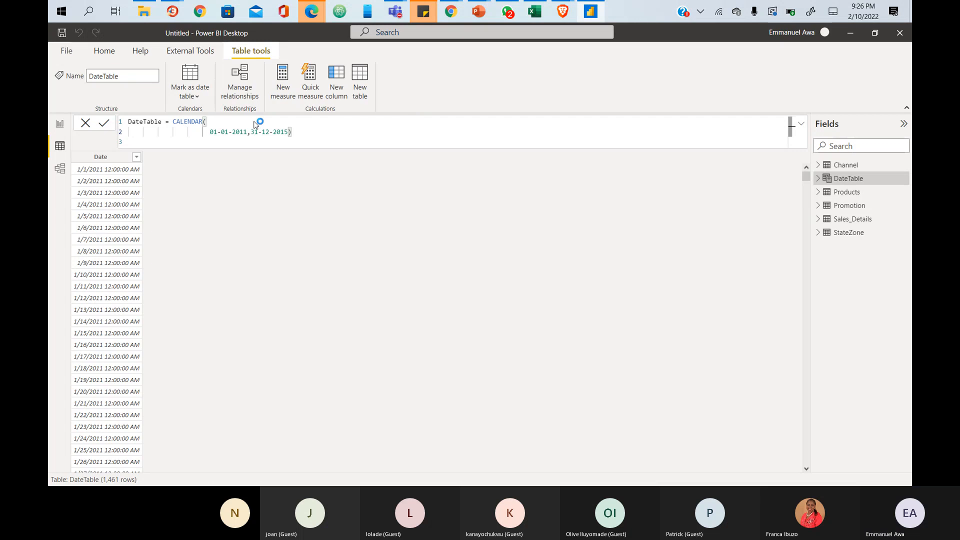
- Commit CALENDAR(01-01-2011,31-12-2015) and inspect the resulting 16 rows dated 1894
key("Return")
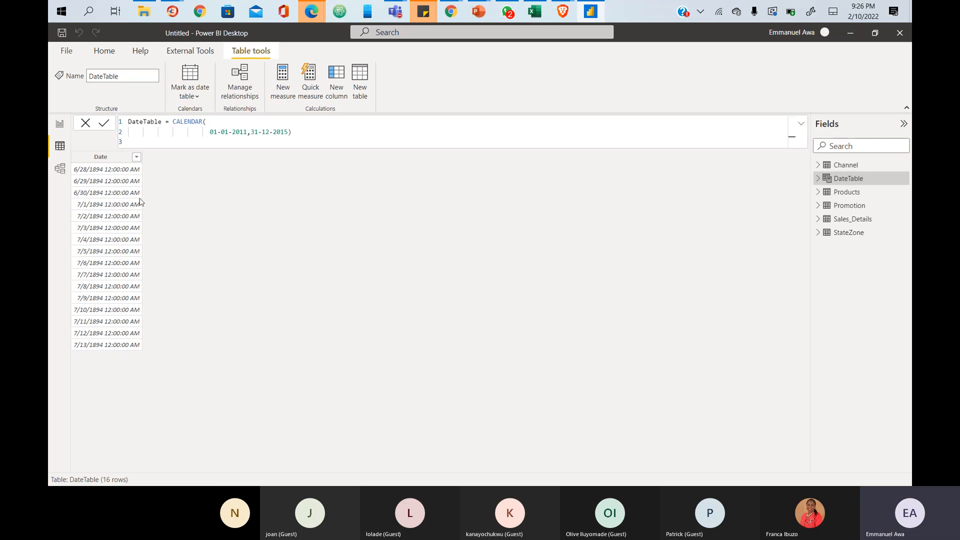
mouse_move(70, 162)
left_mouse_down()
mouse_move(147, 260)
mouse_move(154, 358)
left_mouse_up()
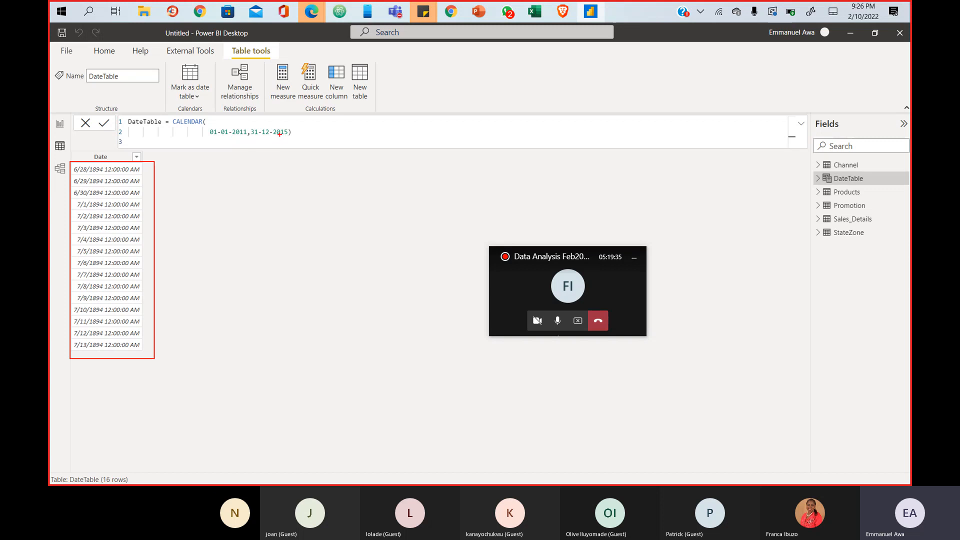
left_click_drag(209, 132, 334, 133)
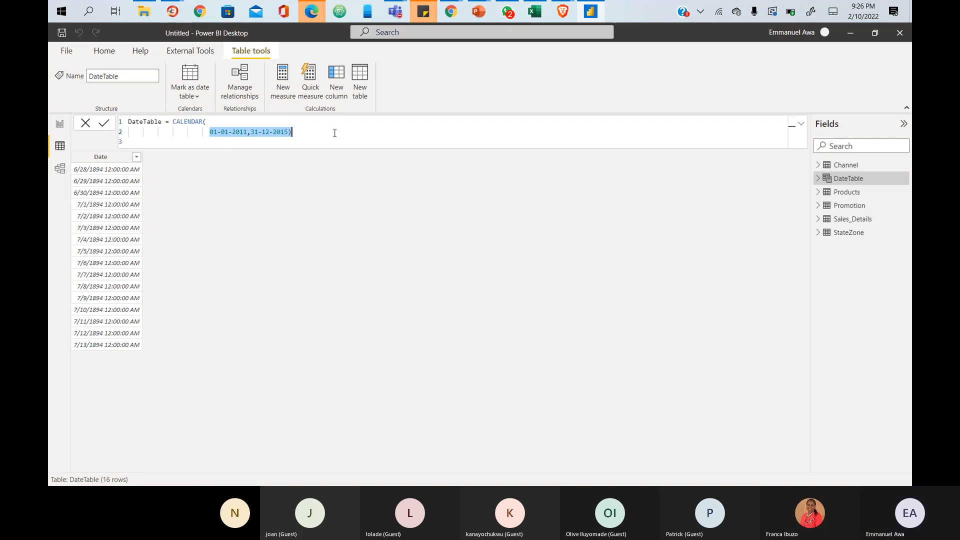
- Replace the text-style dates with DATE(2011,1,1) as the CALENDAR start date
key("BackSpace")
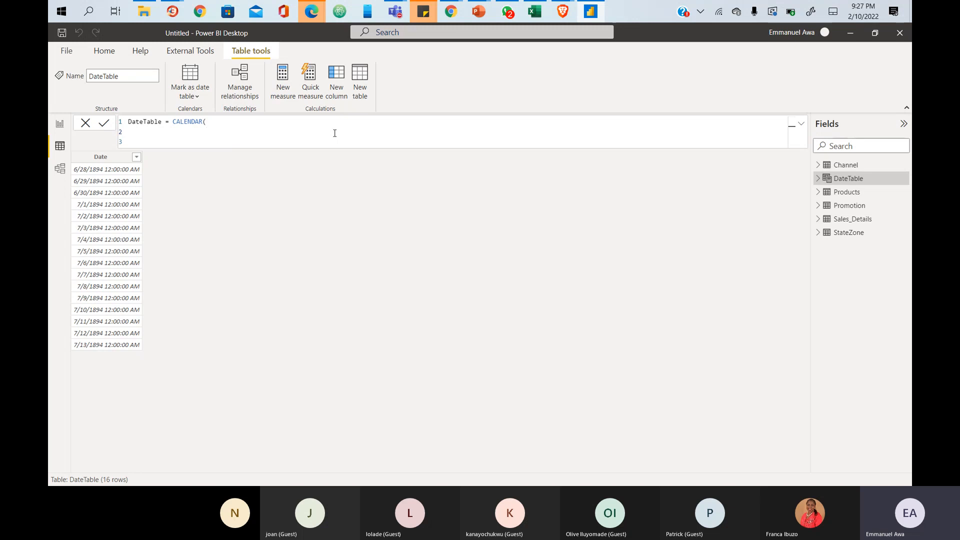
type("DATE")
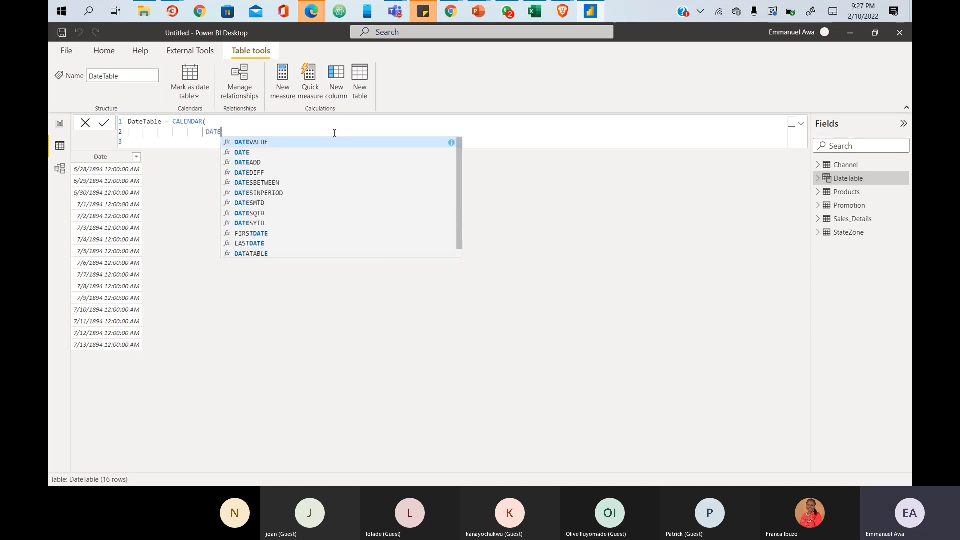
type("(")
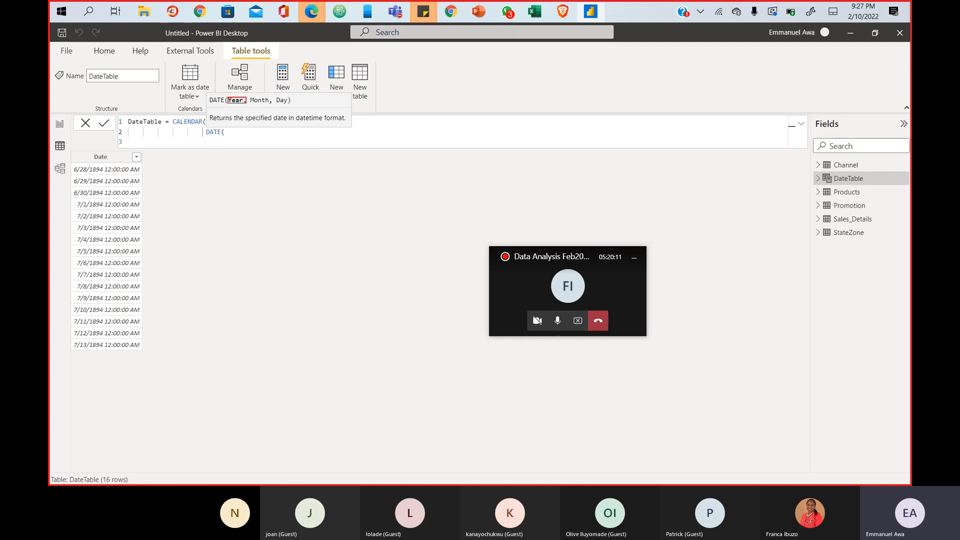
left_click_drag(248, 98, 290, 106)
key("Escape")
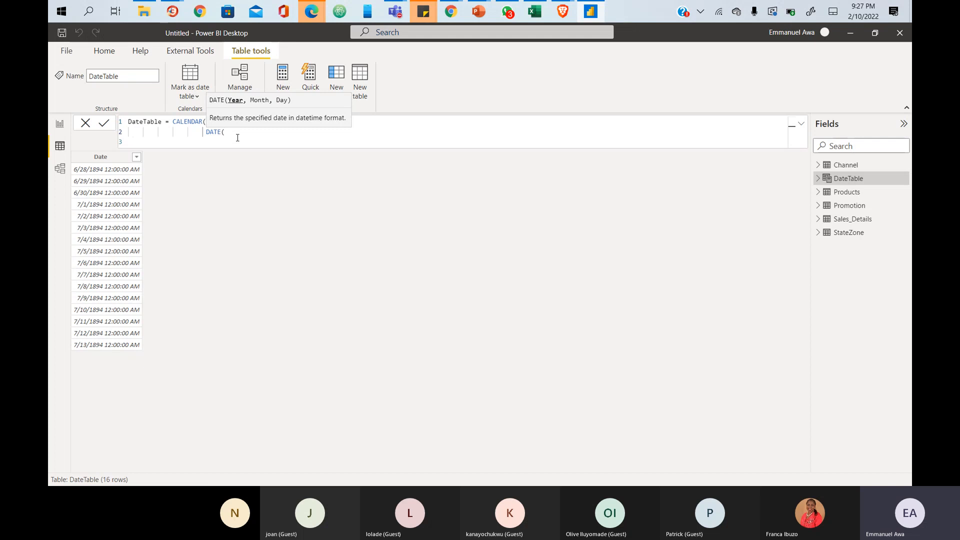
type("2011")
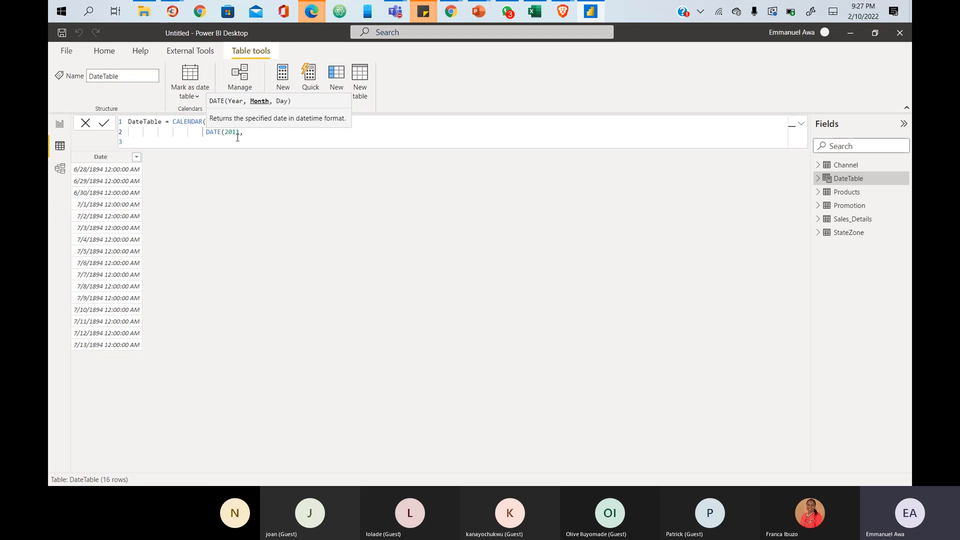
type(",1,1")
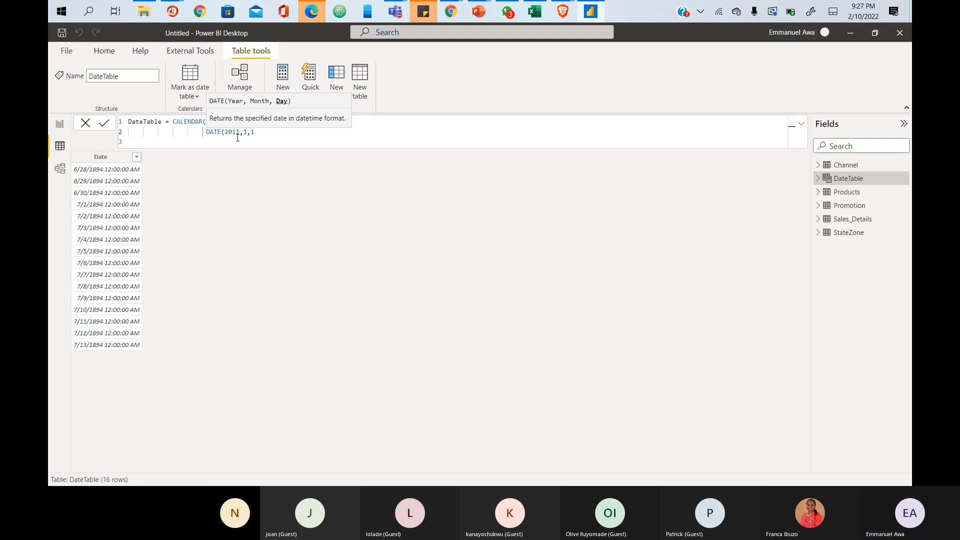
type(")")
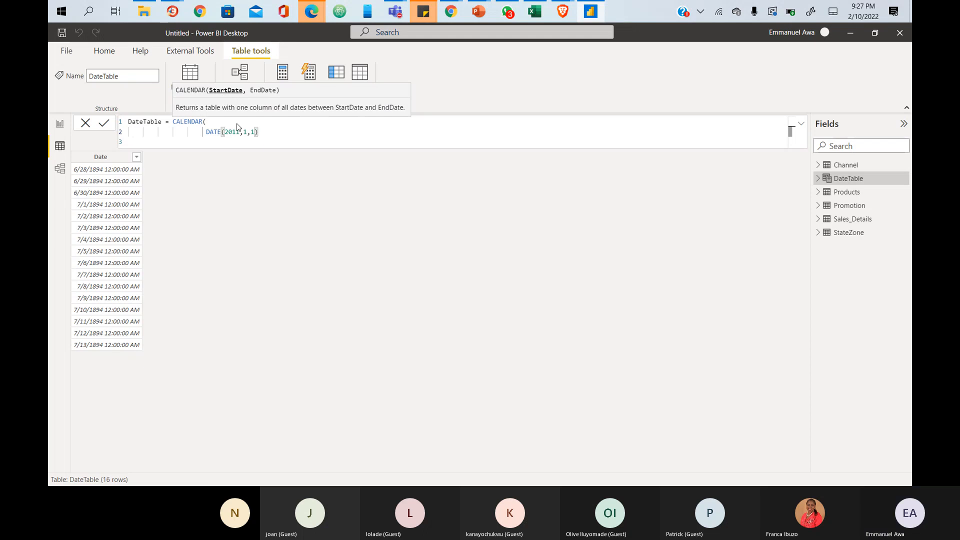
- Add DATE(2015,12,31) as the CALENDAR end date, close the bracket, and commit for 1,826 rows
key("shift+Home")
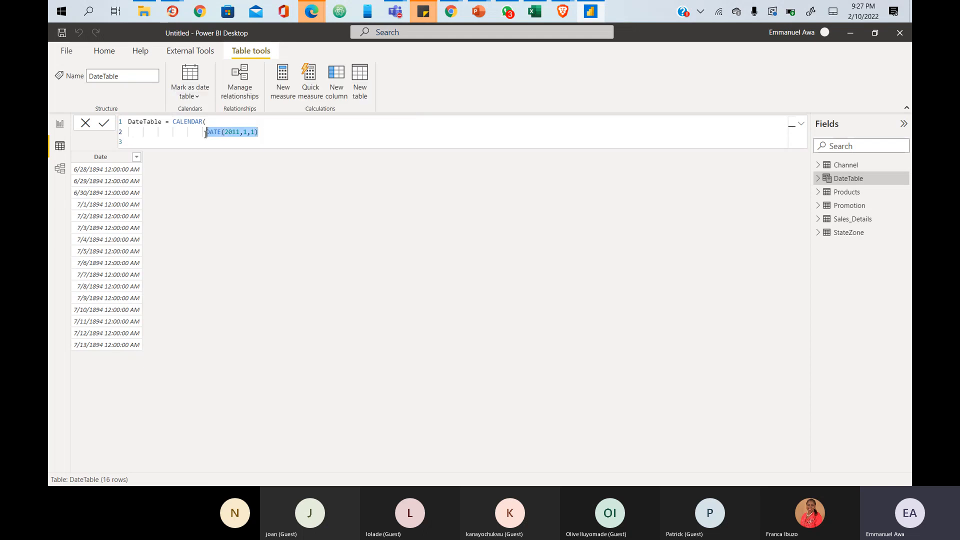
left_click(269, 130)
type(",")
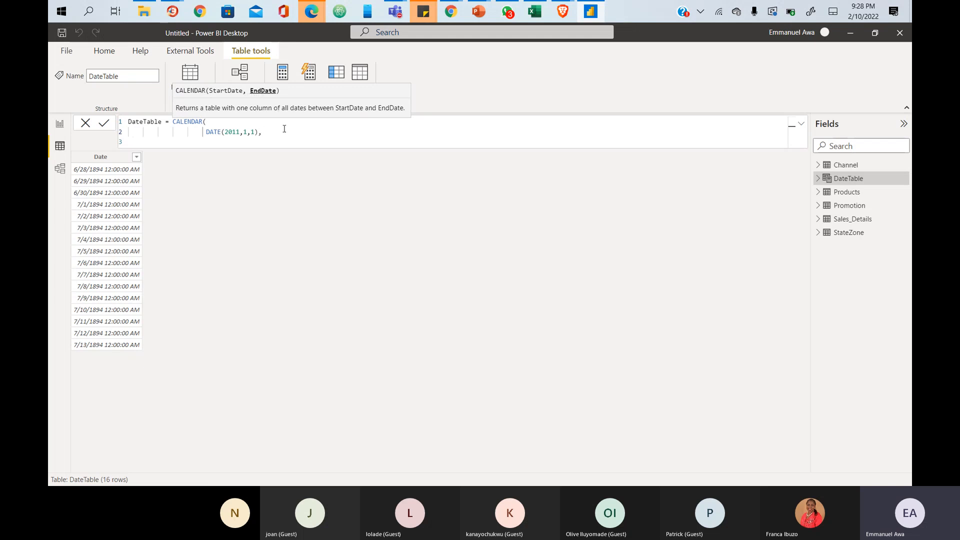
key("shift+Return")
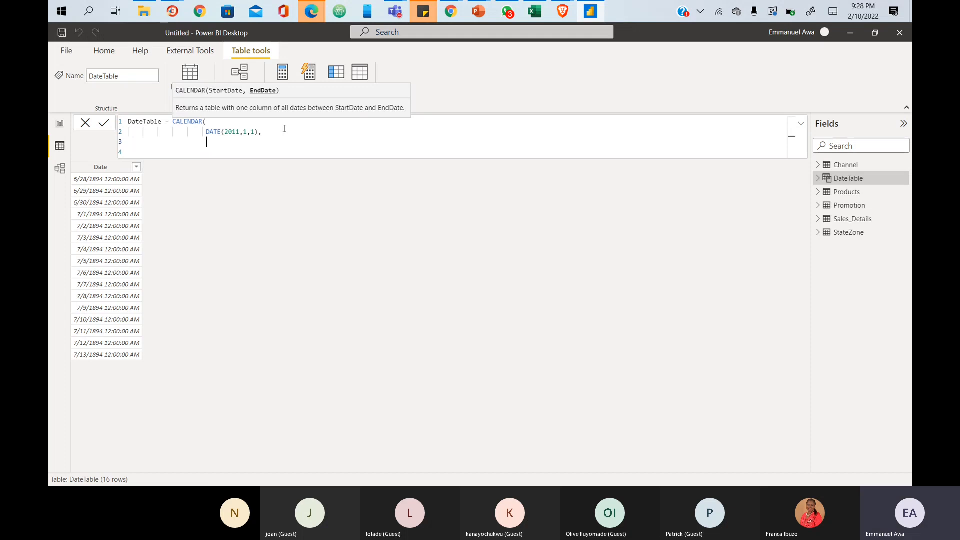
type("DATE")
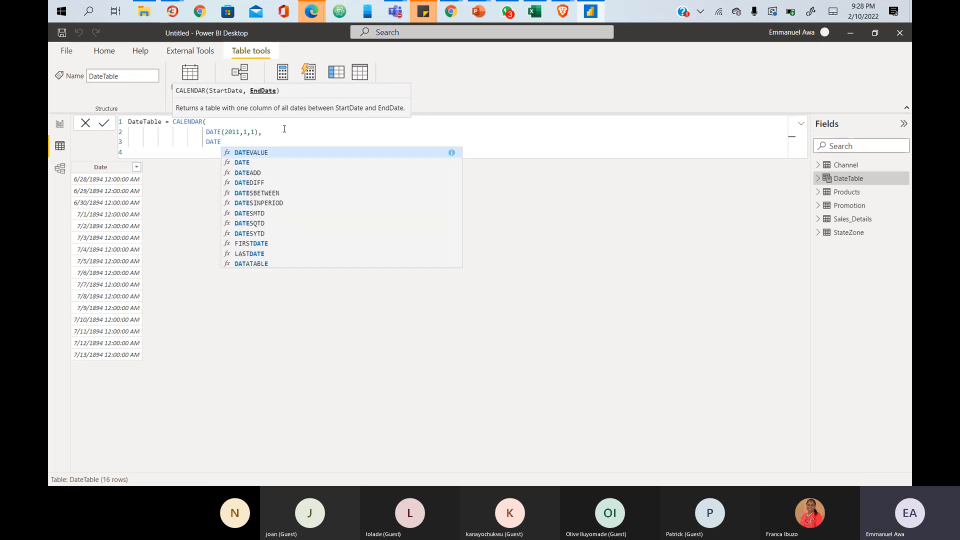
type("(")
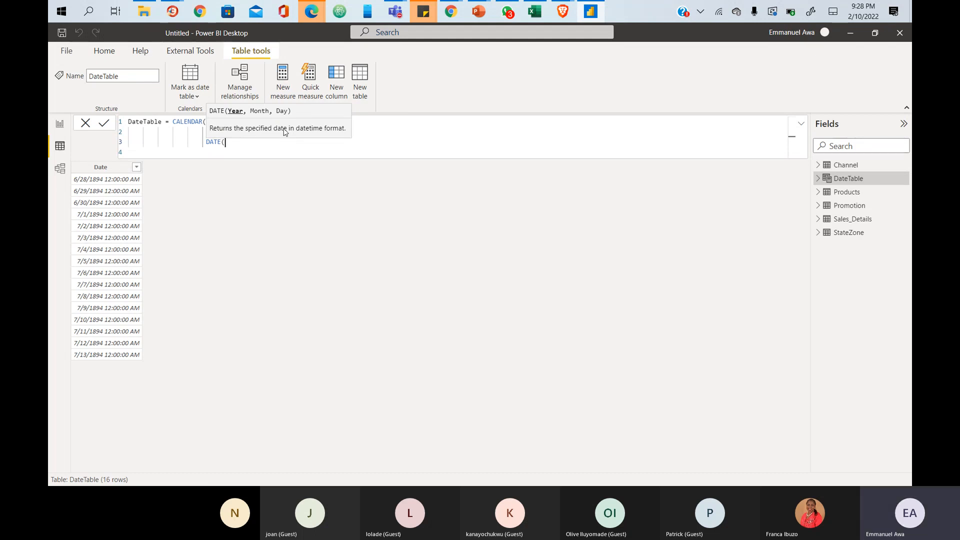
type("2015,")
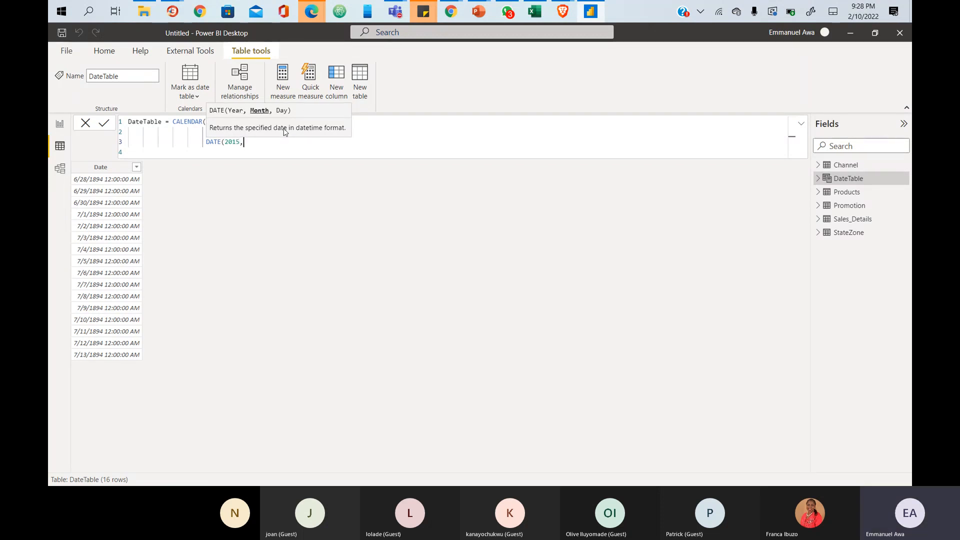
type("12")
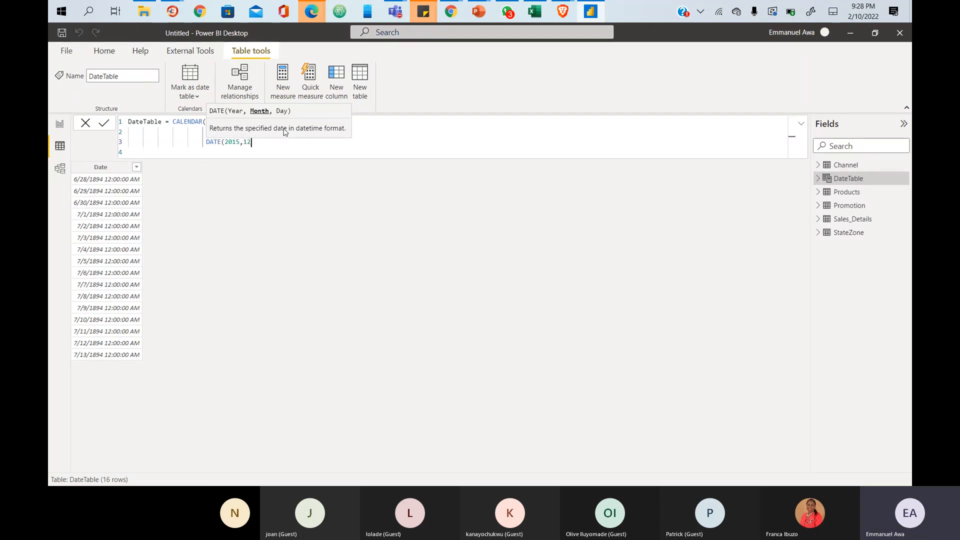
type(",31)")
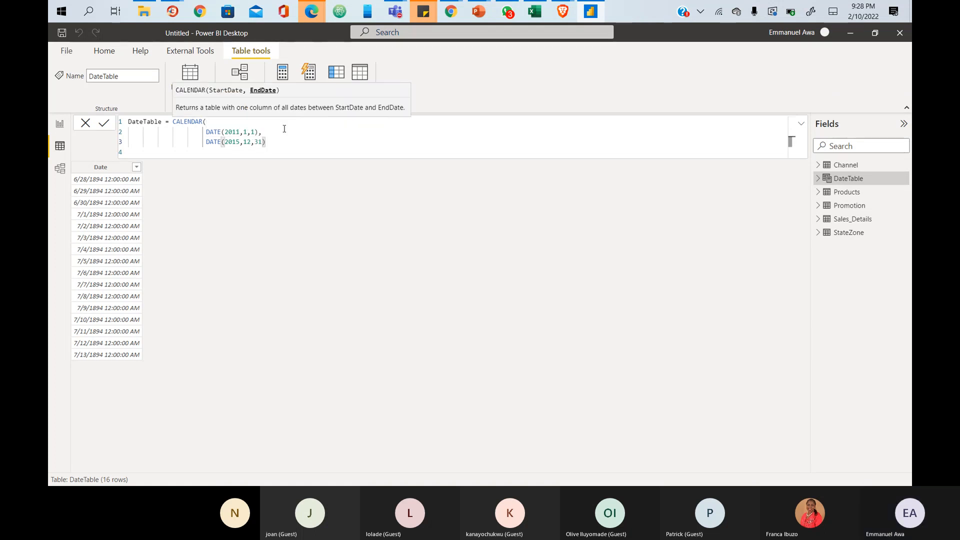
left_click_drag(268, 145, 203, 144)
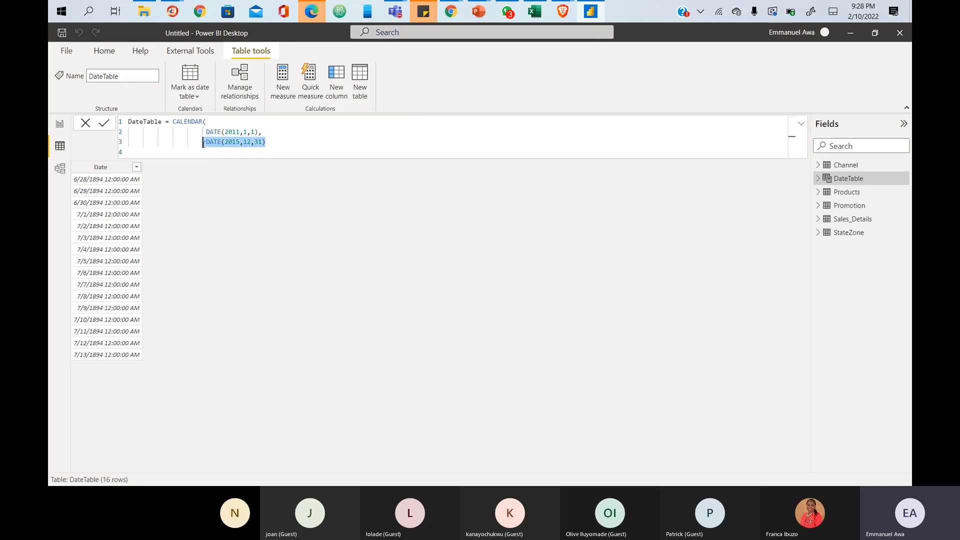
left_click(268, 143)
key("shift+Return")
type(")")
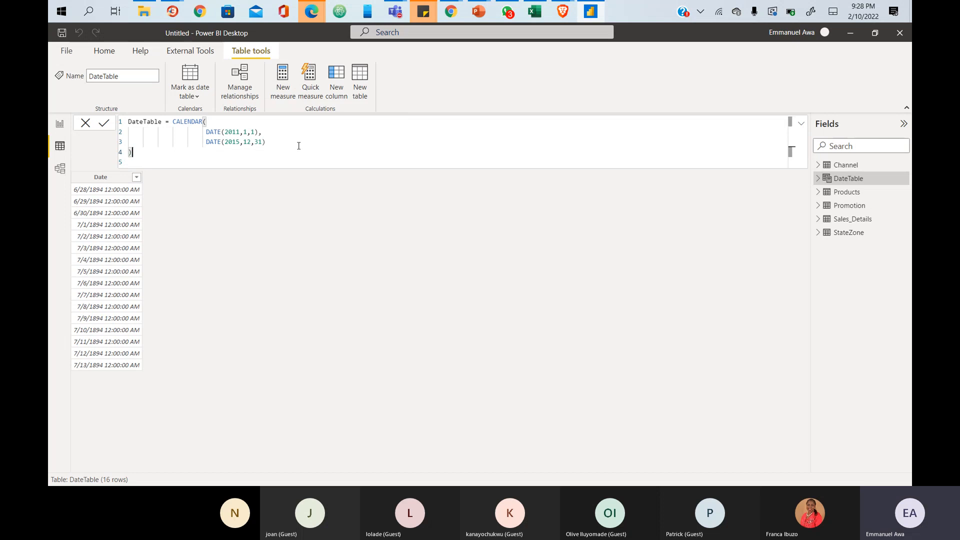
key("Return")
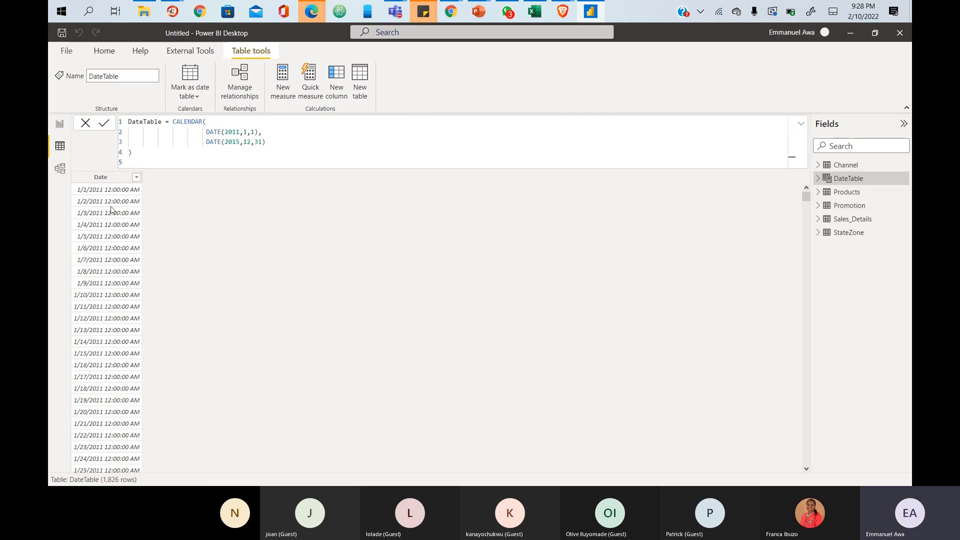
scroll(115, 205, "down", 10)
scroll(119, 204, "down", 10)
scroll(120, 205, "down", 15)
scroll(120, 266, "up", 5)
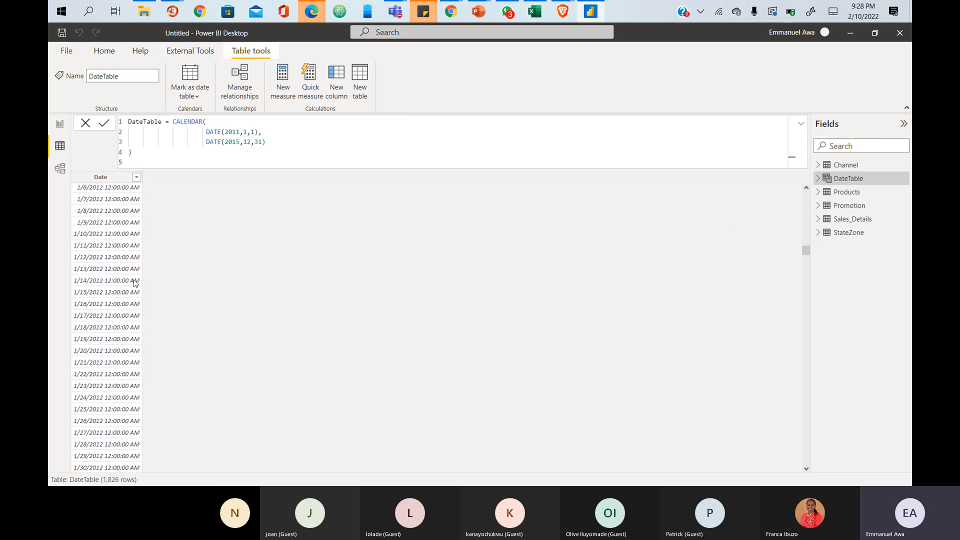
scroll(133, 278, "up", 15)
scroll(135, 239, "up", 6)
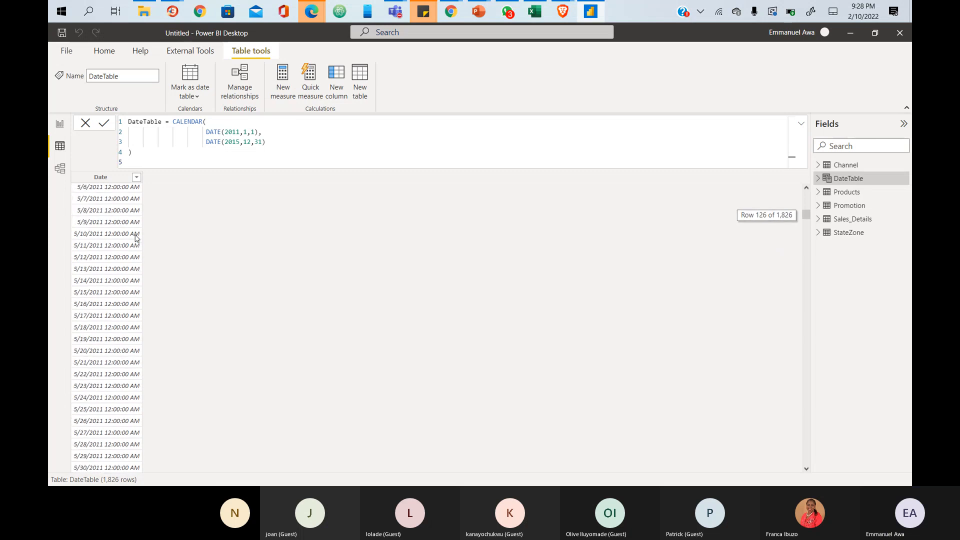
scroll(135, 239, "up", 4)
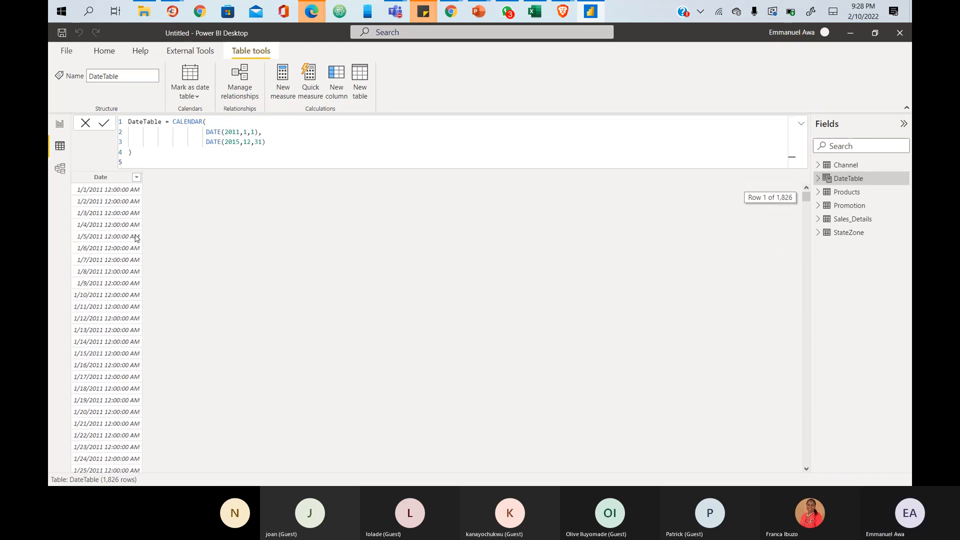
scroll(135, 239, "up", 1)
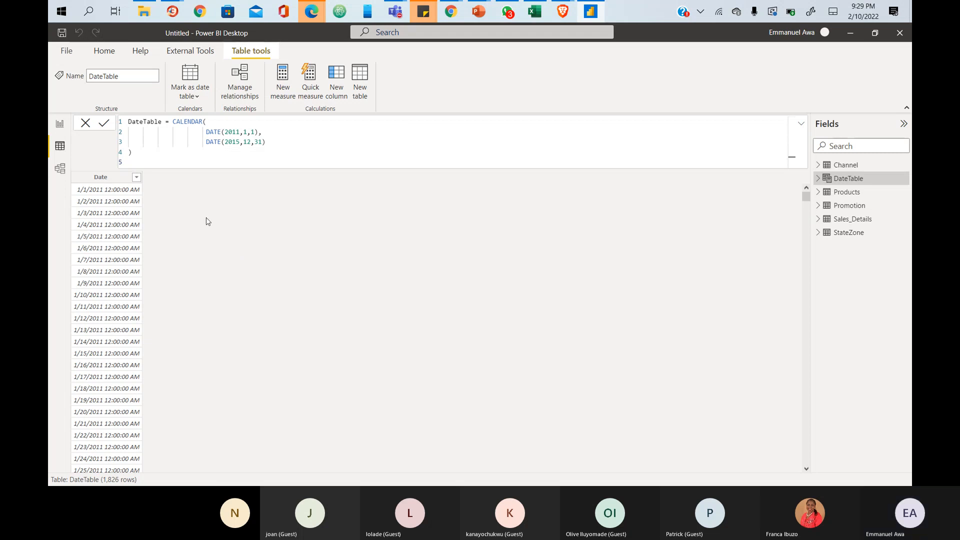
- Outline the DATE(2011,1,1) start and DATE(2015,12,31) end arguments for viewers
left_click_drag(204, 131, 274, 136)
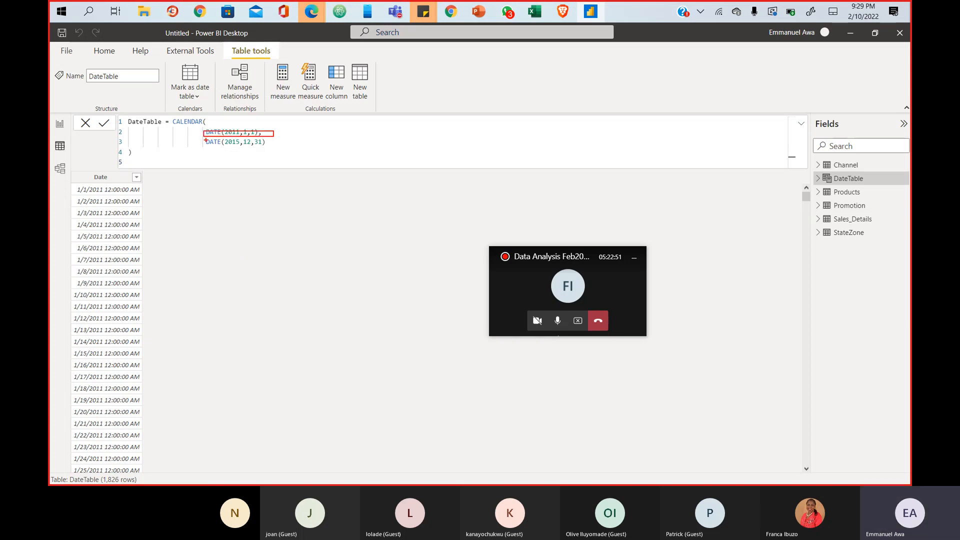
mouse_move(206, 136)
left_mouse_down()
mouse_move(216, 149)
mouse_move(268, 147)
left_mouse_up()
key("Escape")
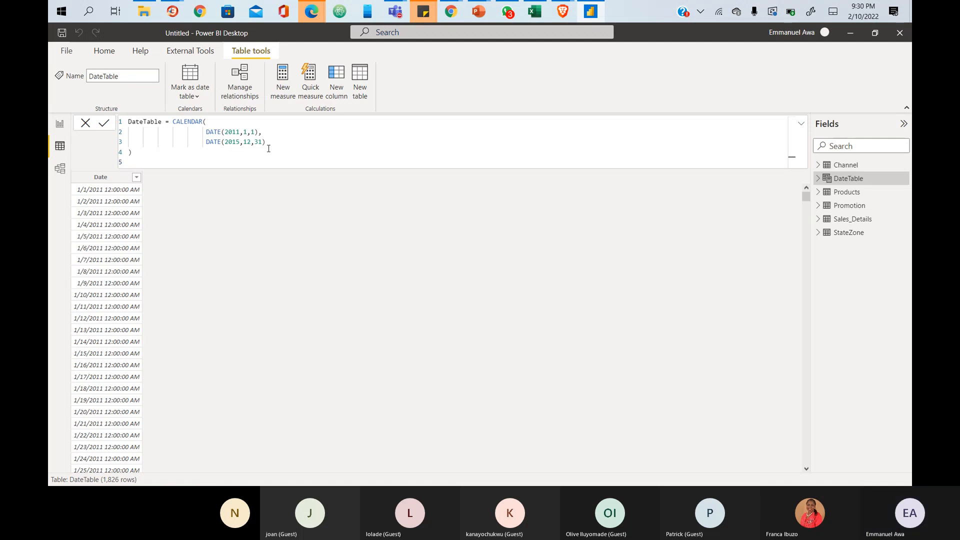
- Copy the whole CALENDAR formula, send it in the Teams meeting chat, and minimize Teams
left_click(131, 152)
left_click_drag(131, 152, 173, 122)
key("ctrl+c")
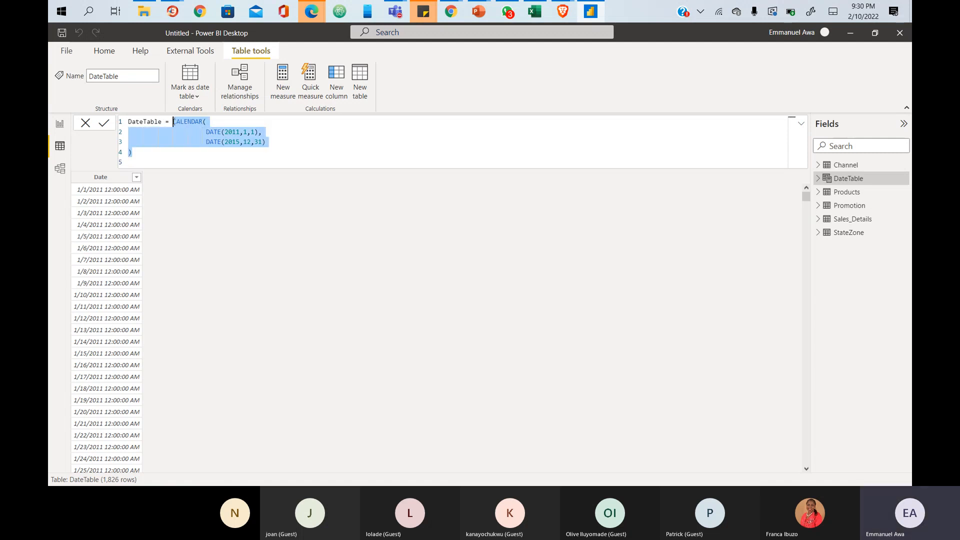
key("alt+Tab")
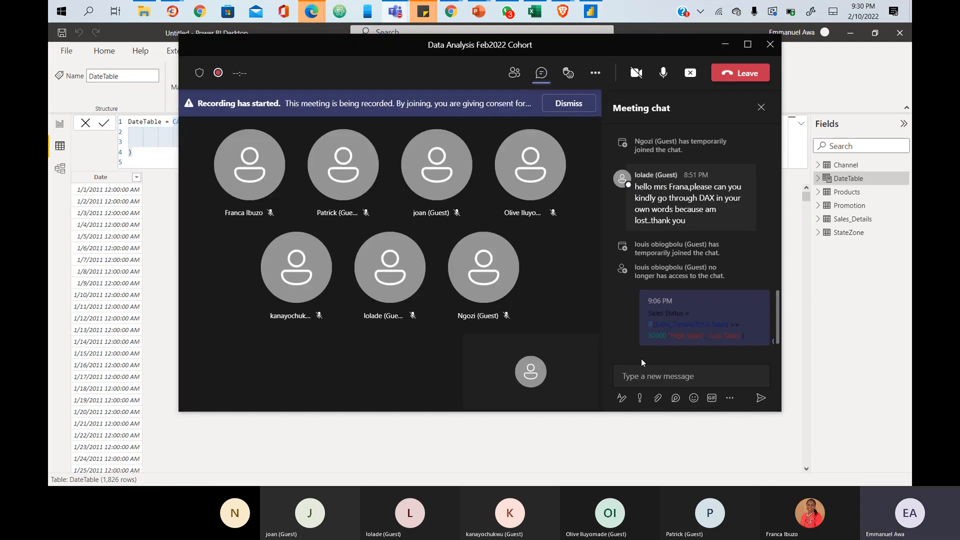
left_click(637, 377)
key("ctrl+v")
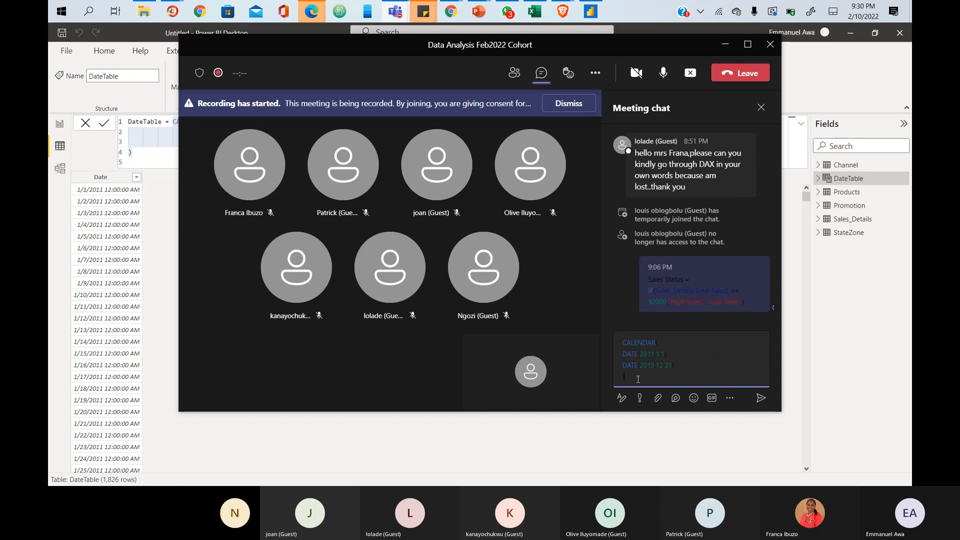
key("Return")
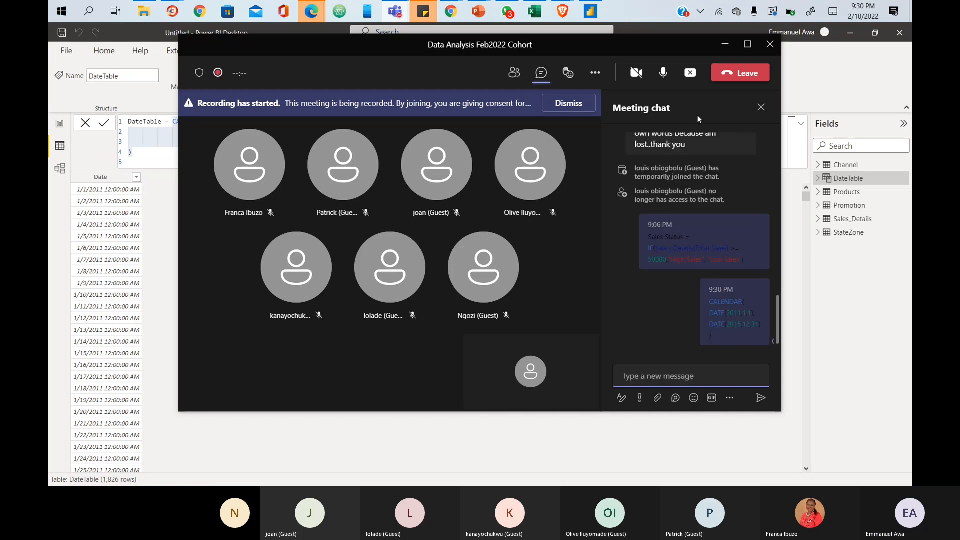
left_click(726, 44)
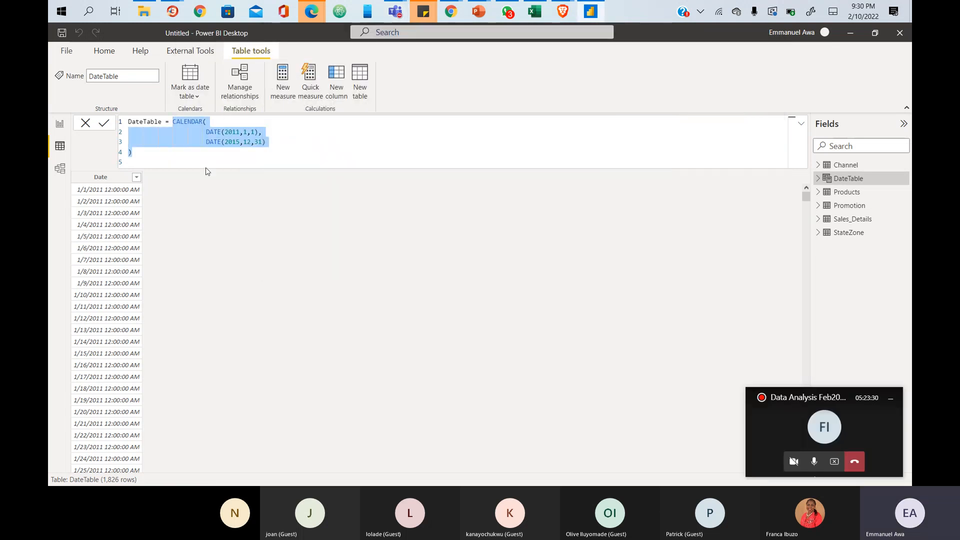
- Replace the old expression with a bare CALENDAR( and commit, leaving DateTable at 0 rows
left_click(217, 159)
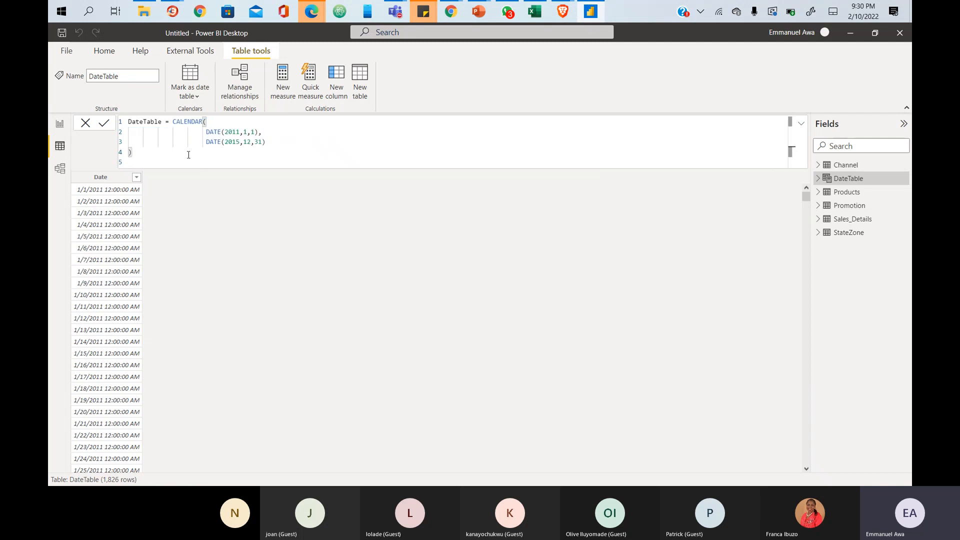
left_click_drag(172, 122, 238, 161)
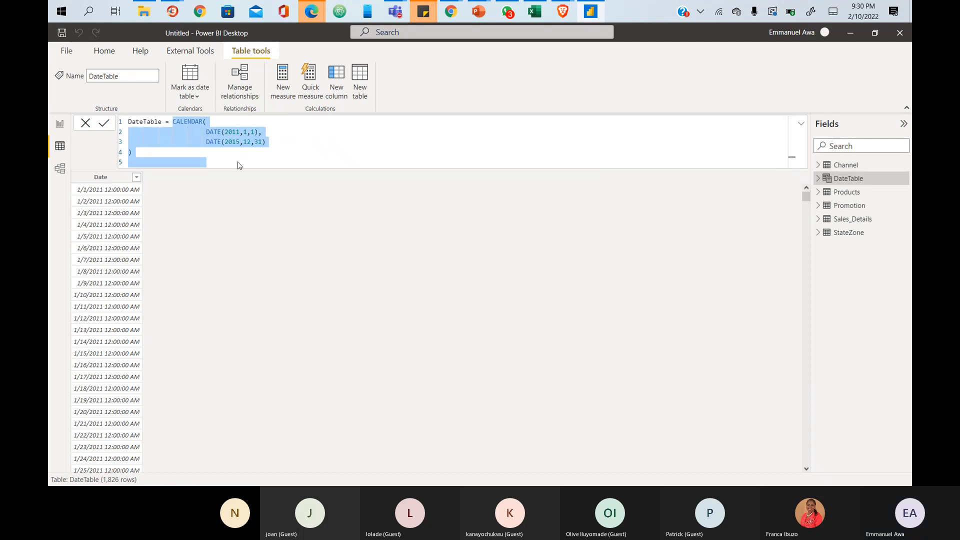
key("BackSpace")
type("CAL")
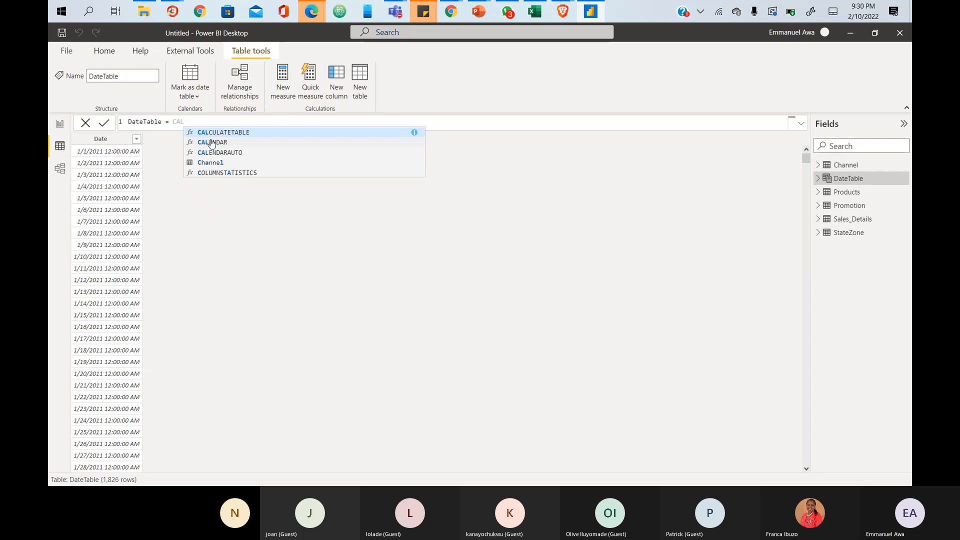
left_click(210, 143)
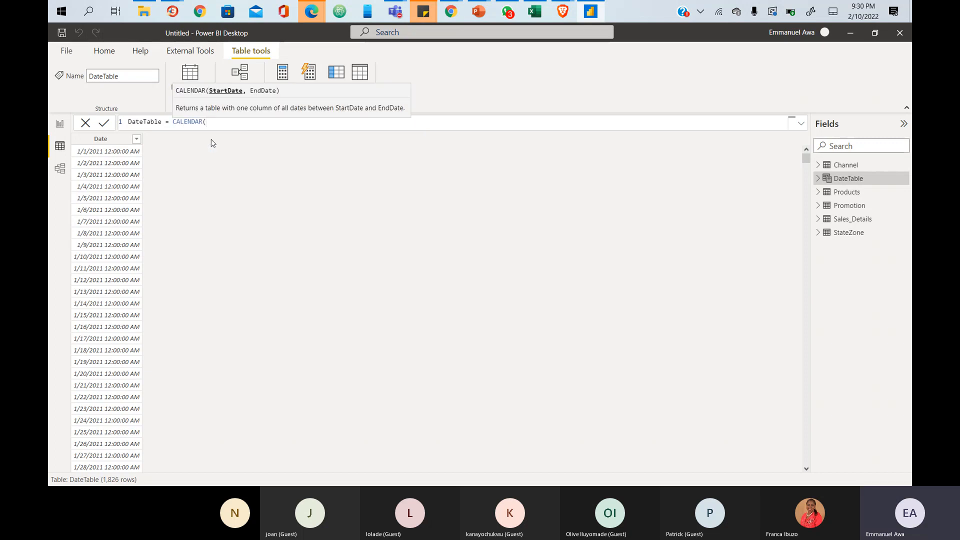
key("shift+Return")
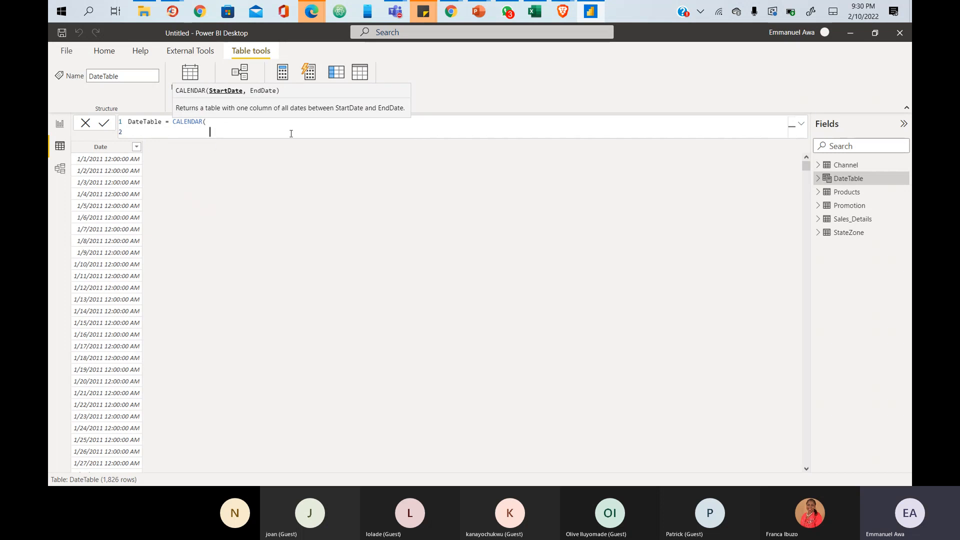
left_click(818, 221)
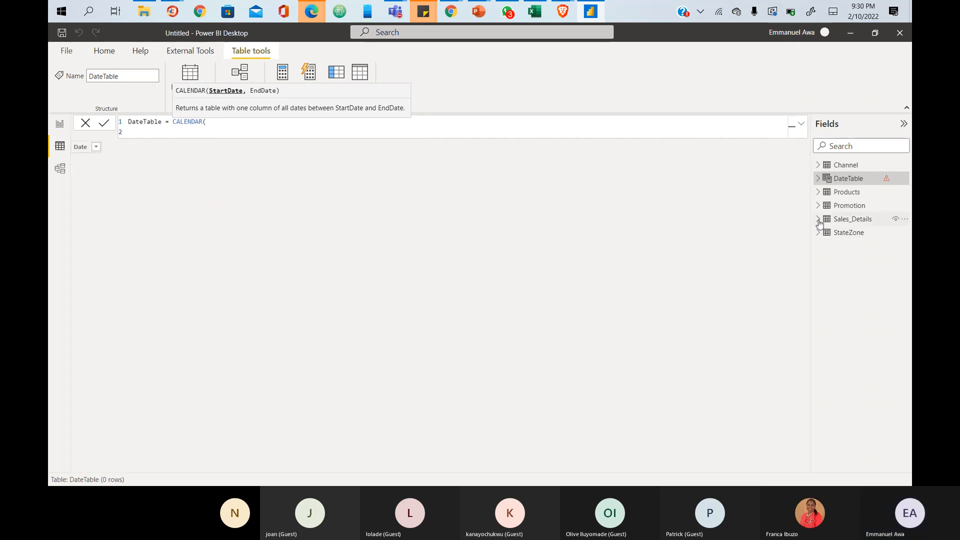
- Format the Sales_Details Date Key column as dd/mm/yyyy (14/03/2001)
left_click(818, 221)
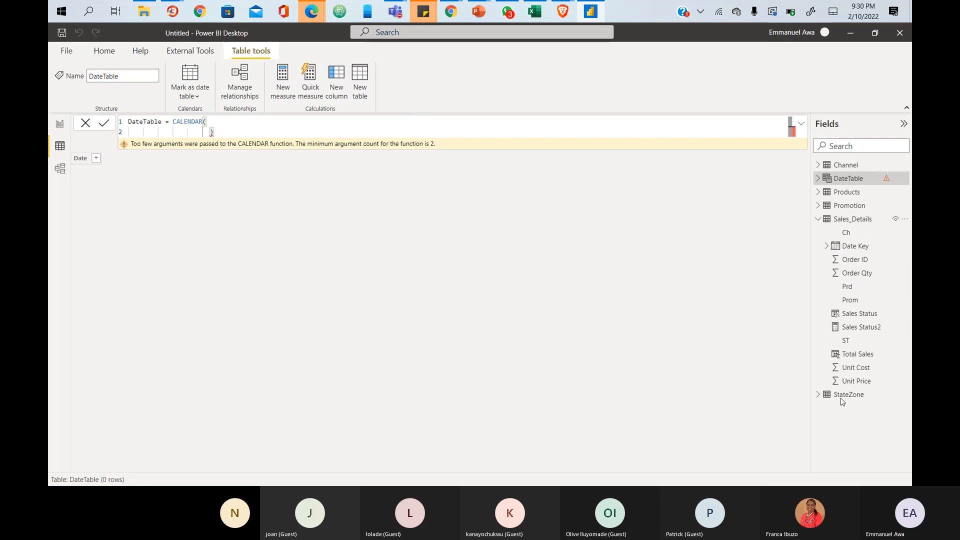
left_click(855, 247)
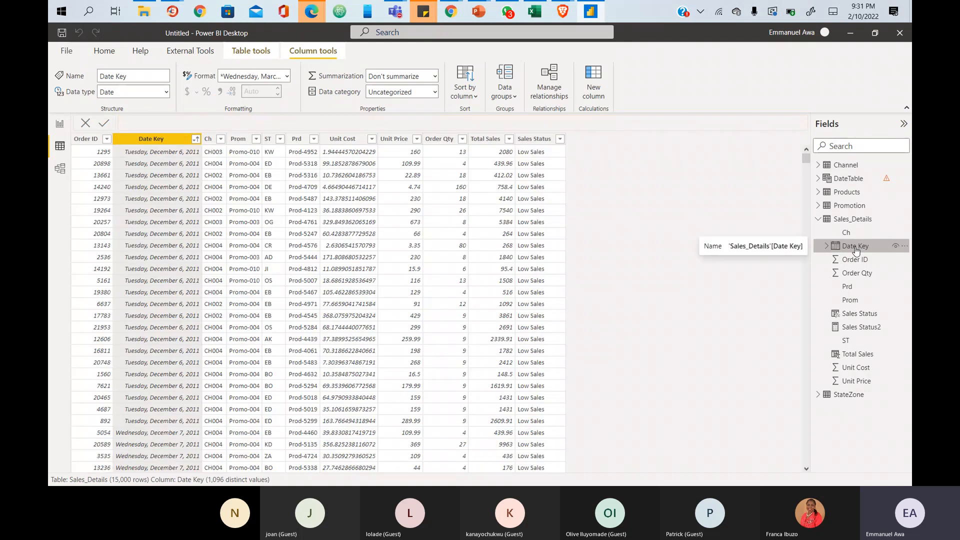
left_click(289, 80)
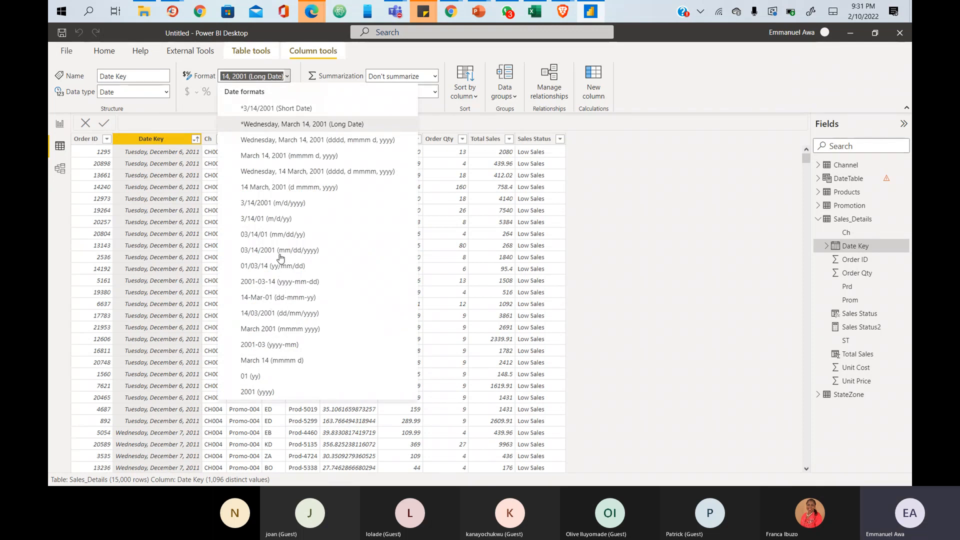
left_click(274, 316)
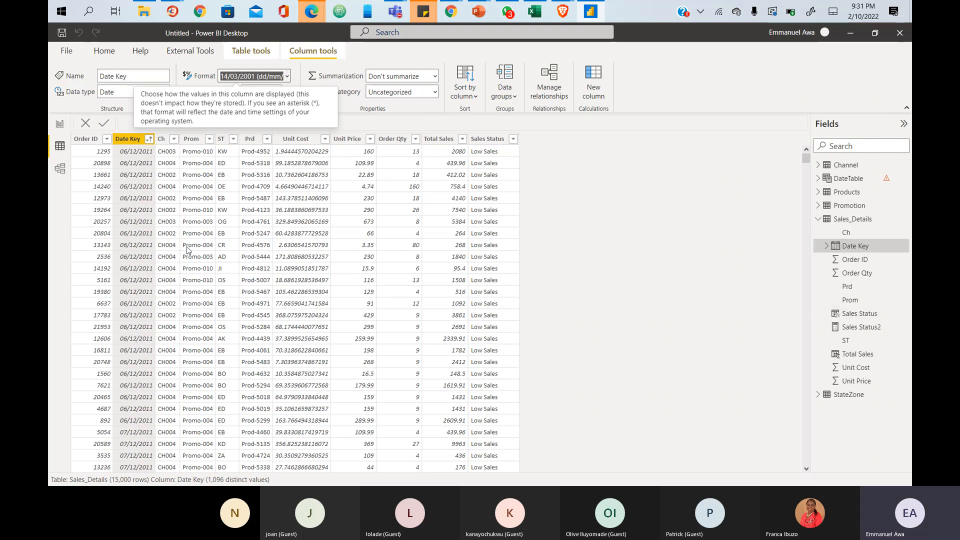
- Review Date Key's sort and filter options, then resume the DateTable formula on a new line
left_click(148, 144)
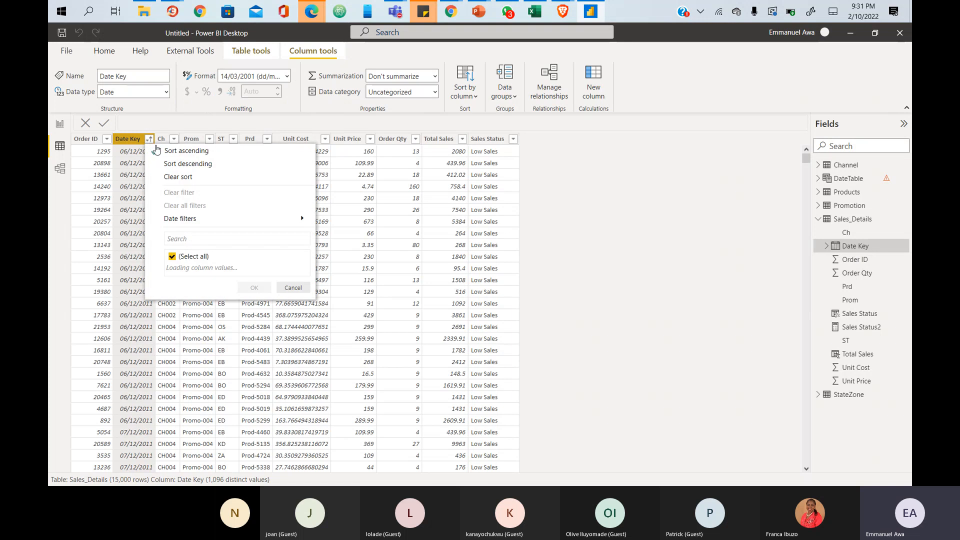
left_click(123, 142)
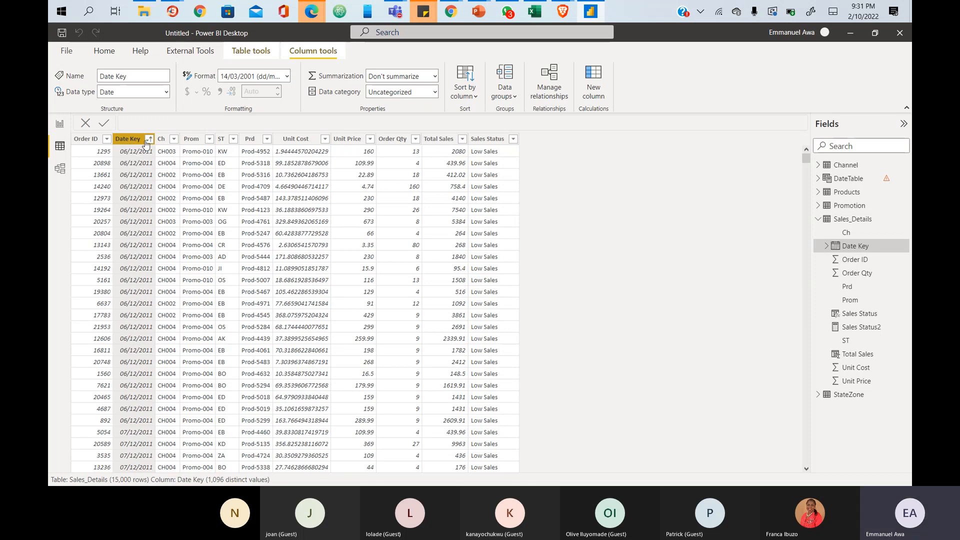
left_click(854, 181)
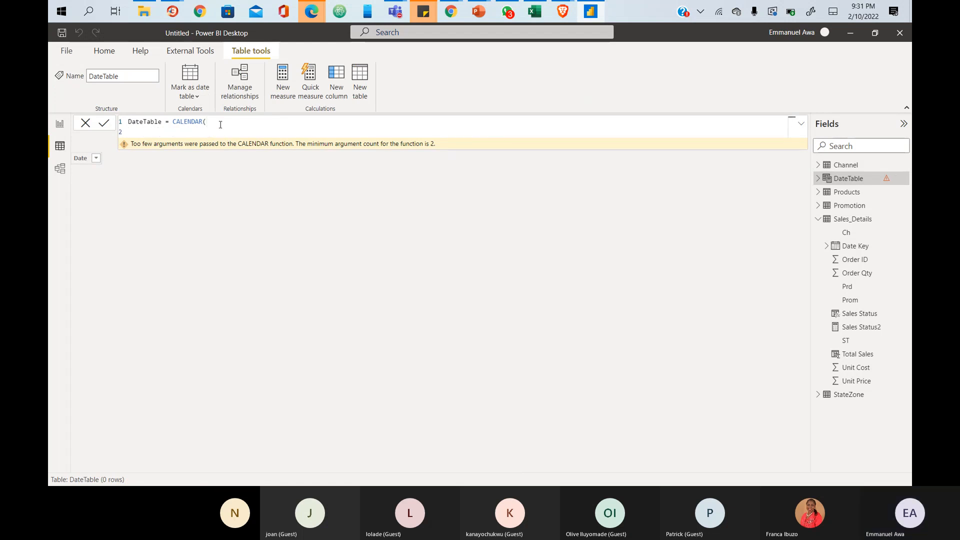
key("shift+Return")
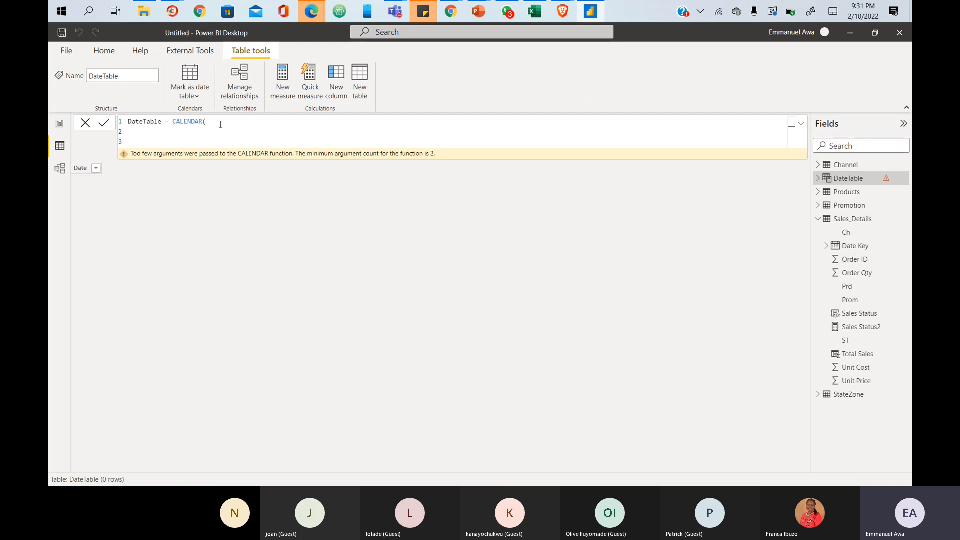
- Type MIN as the first CALENDAR argument on the indented line
type("MIN")
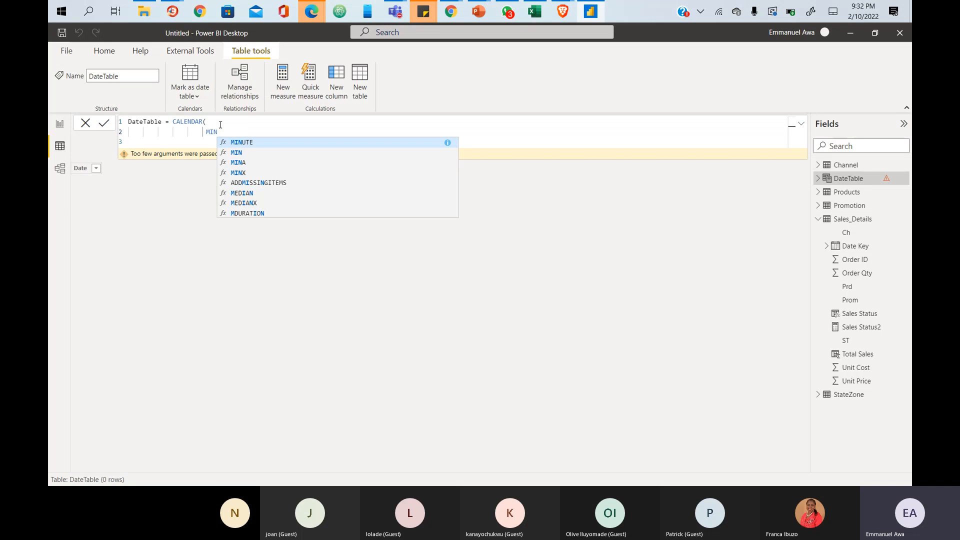
- Make the start argument MIN(Sales_Details[Date Key])
type("(")
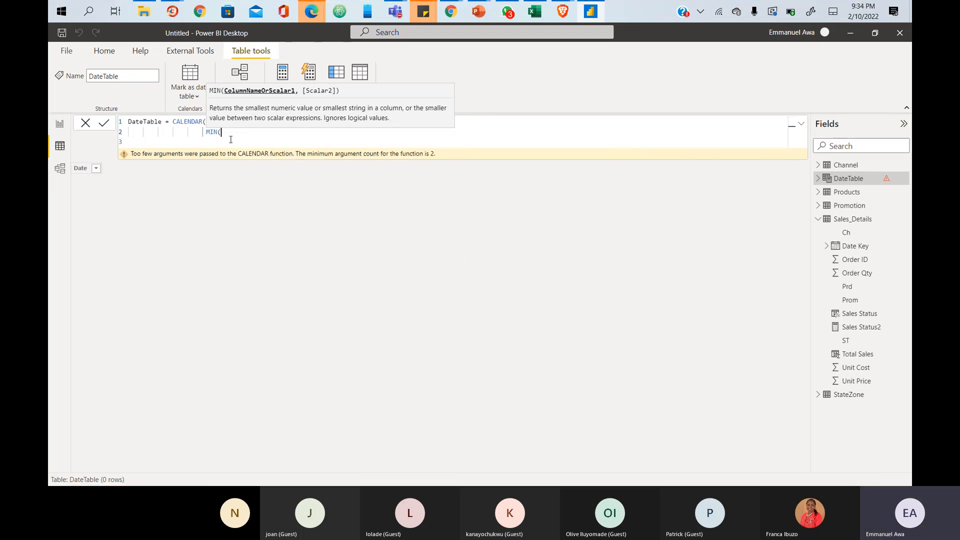
left_click(231, 139)
left_click(231, 133)
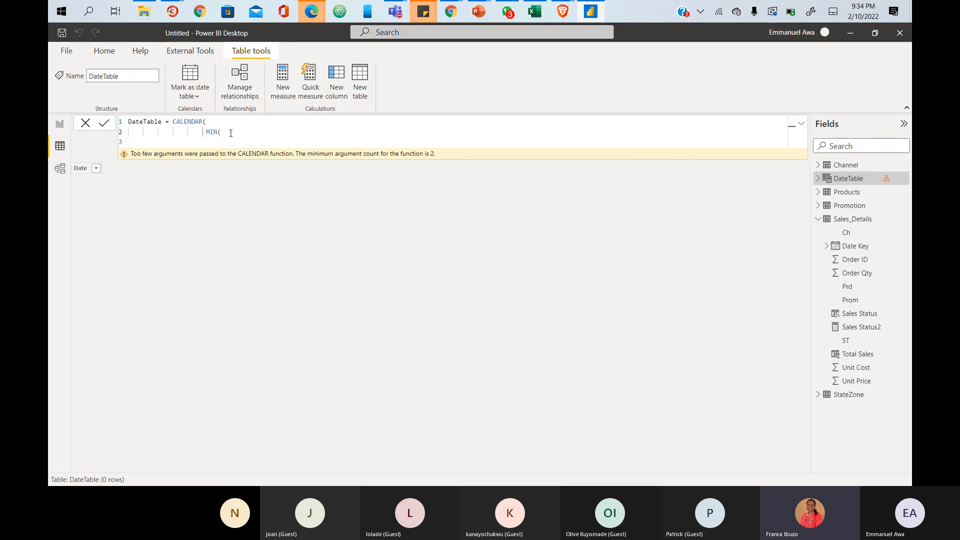
type("SALE")
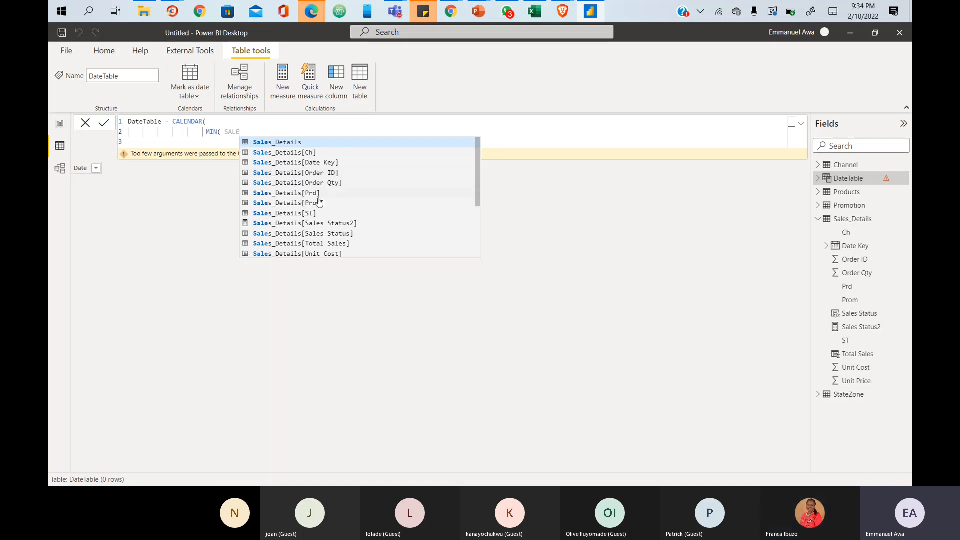
scroll(313, 210, "down", 1)
scroll(316, 208, "down", 1)
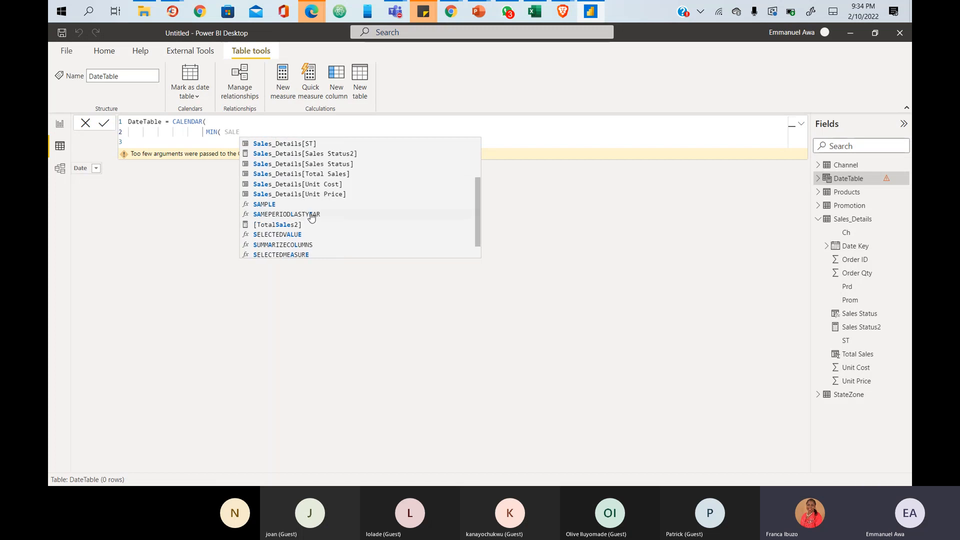
scroll(311, 211, "up", 3)
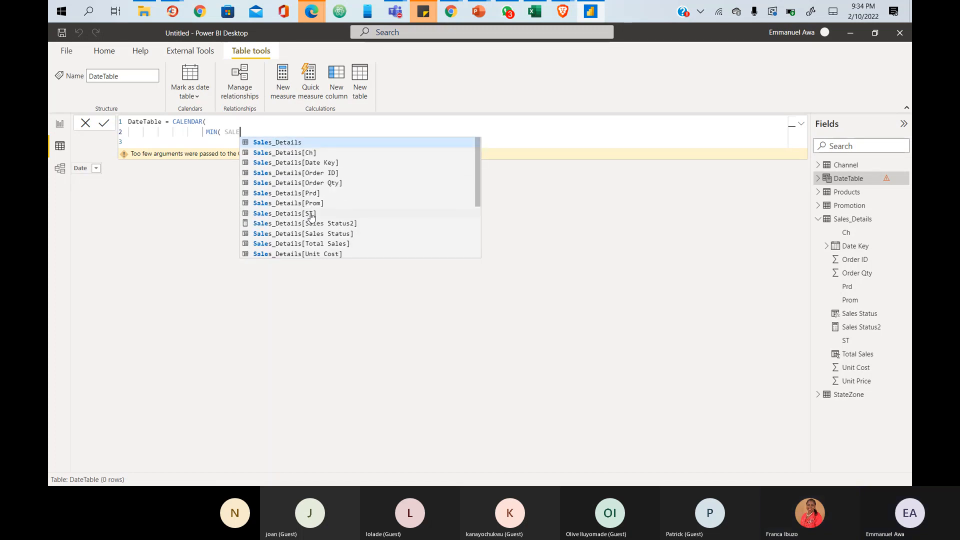
left_click(306, 162)
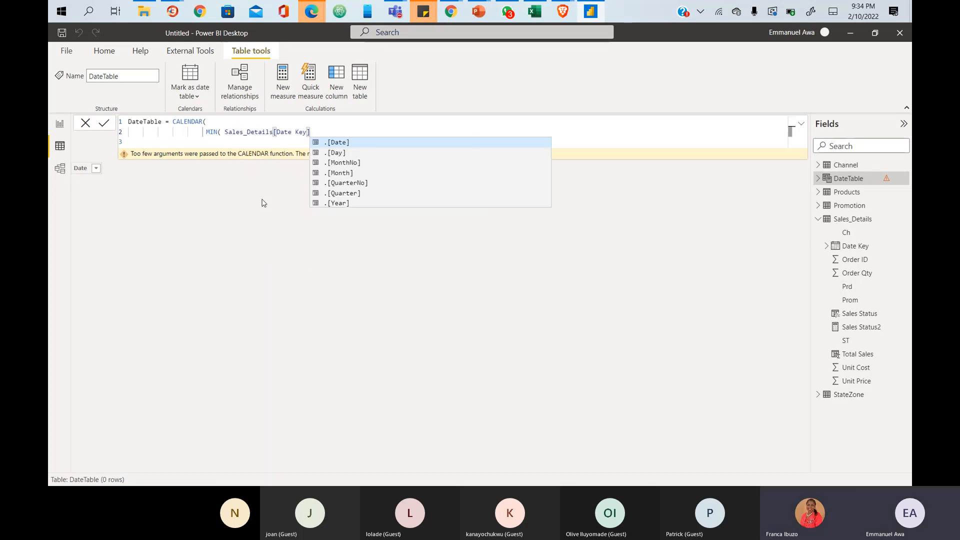
type(")")
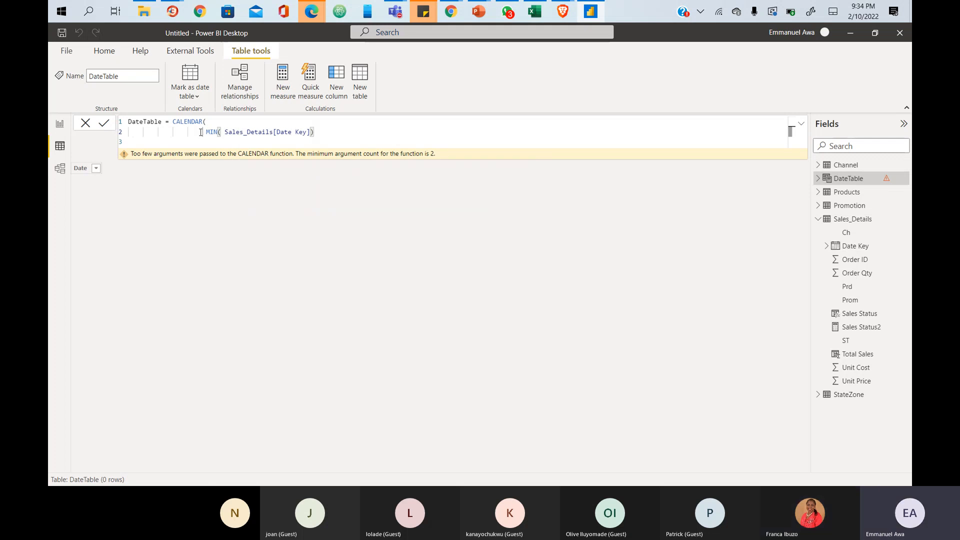
left_click_drag(203, 132, 320, 133)
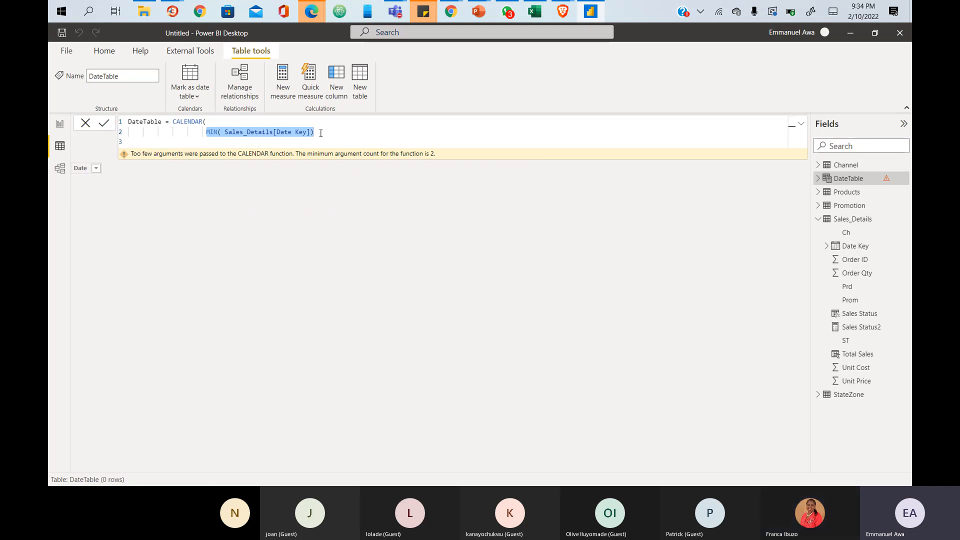
left_click(321, 133)
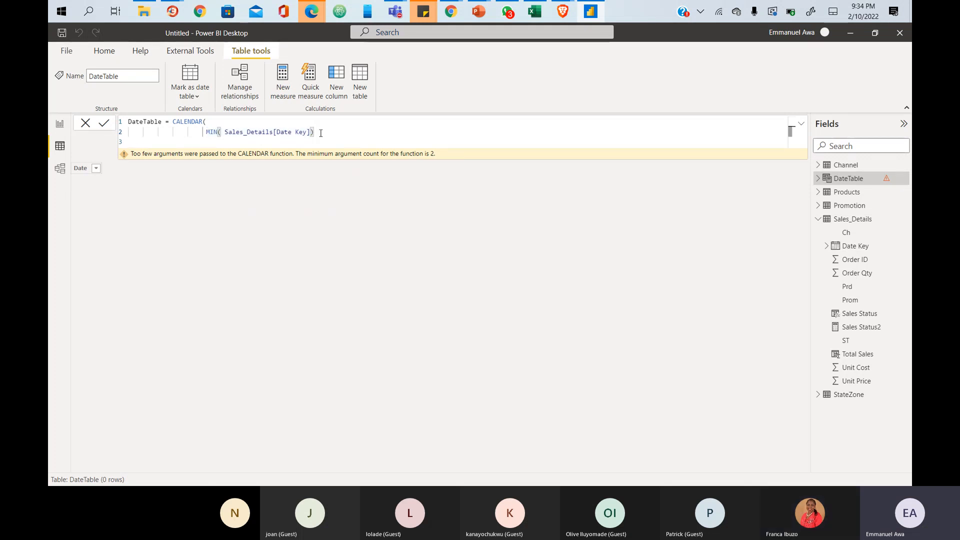
- Add MAX(Sales_Details[Date Key]) as the end argument, close CALENDAR, and commit
type(",")
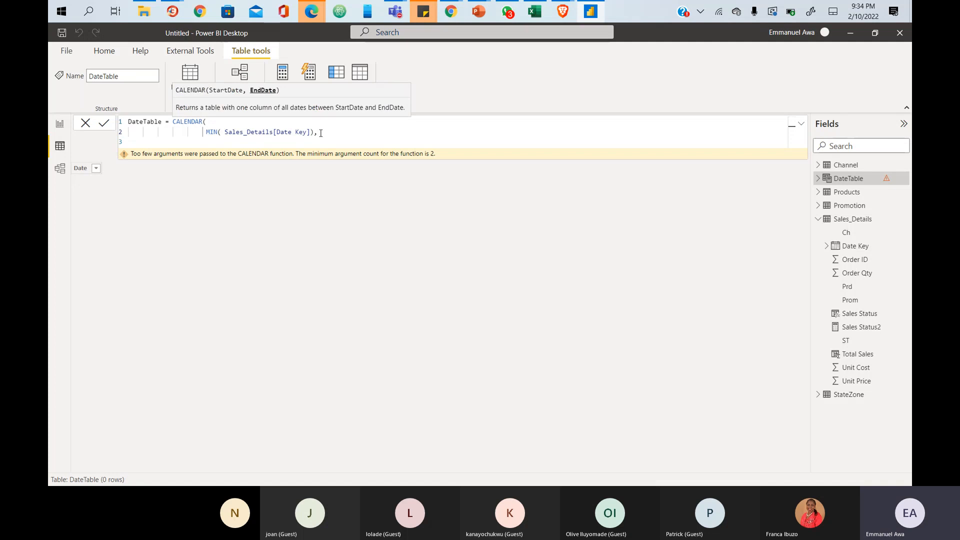
key("Return")
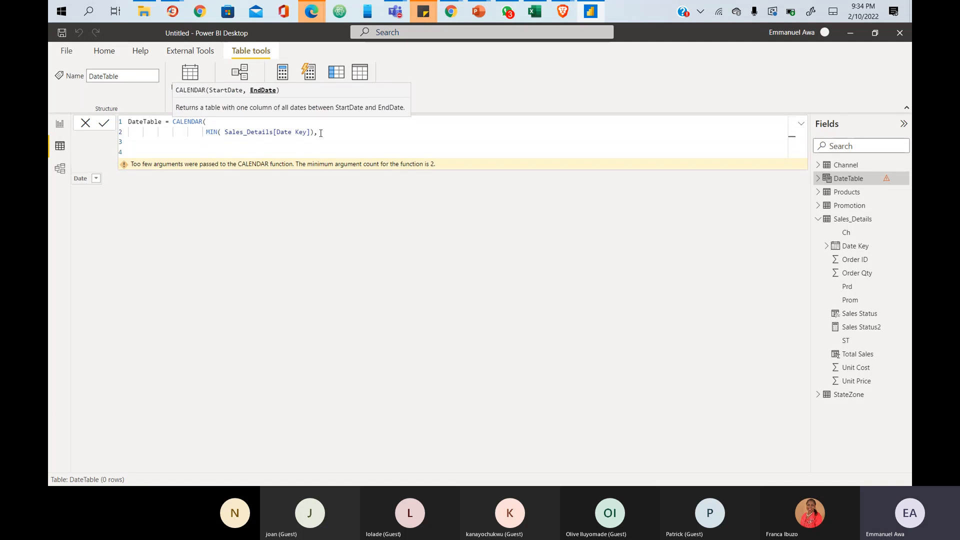
type("MAX")
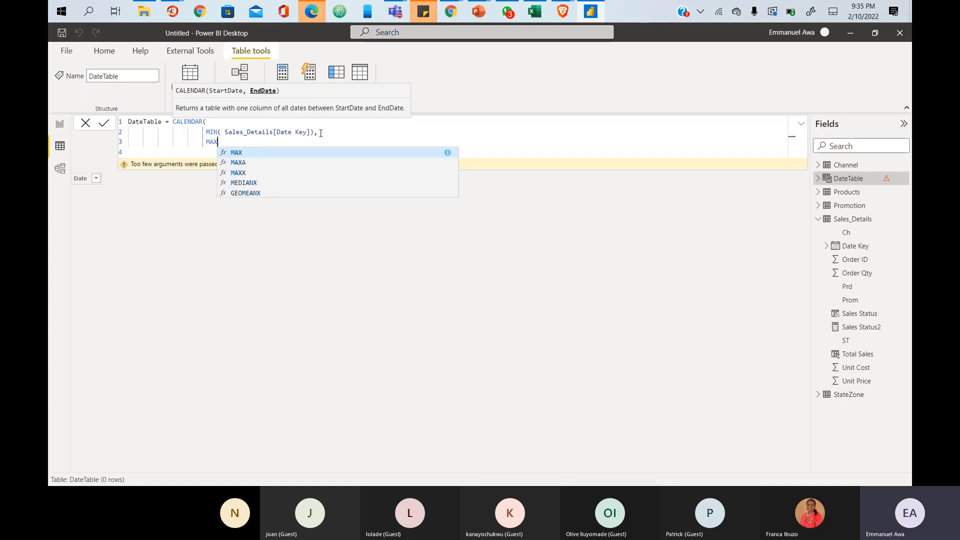
type("(SAL")
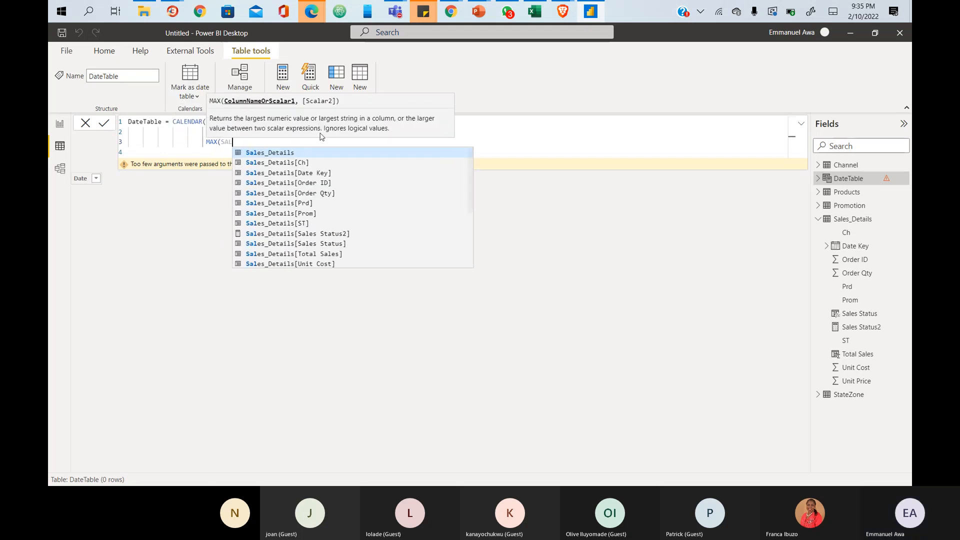
key("Down")
key("Down")
key("Tab")
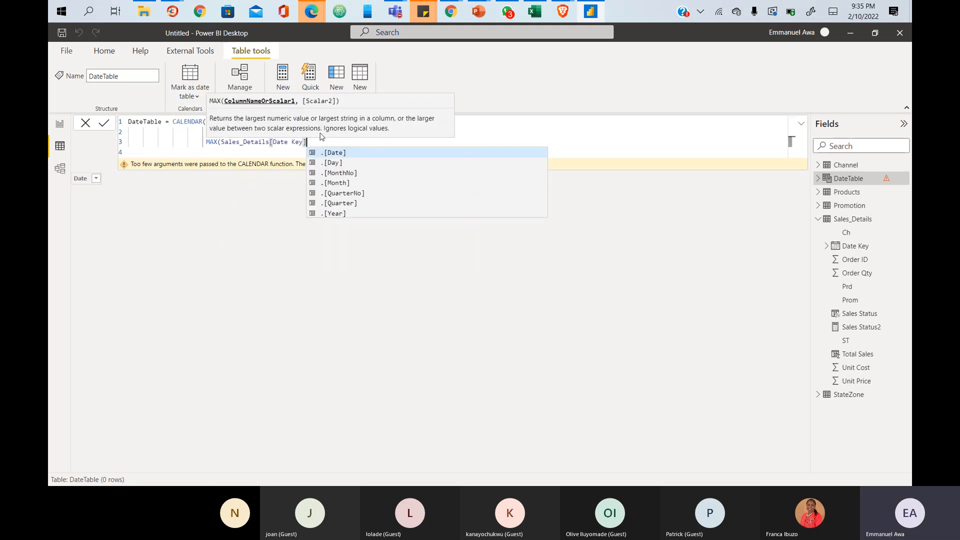
type(")")
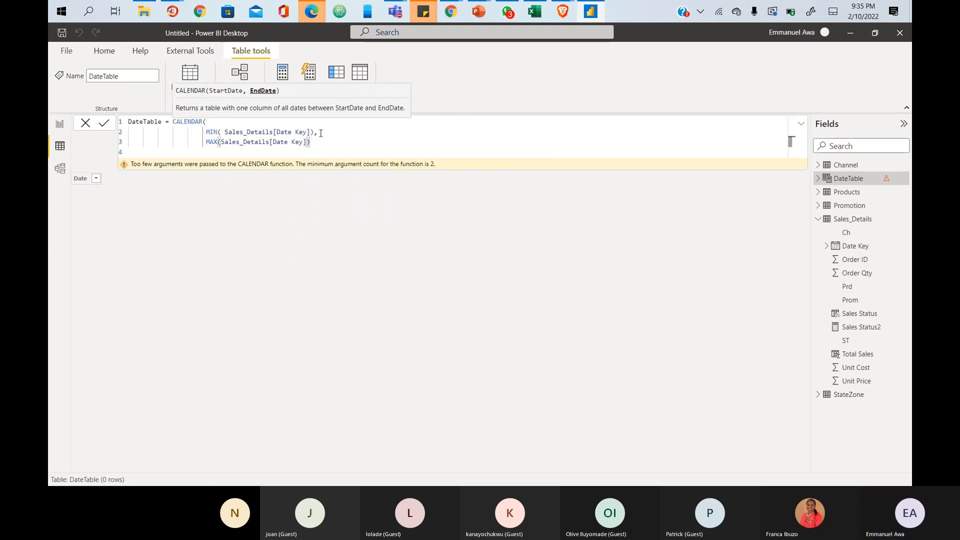
key("BackSpace")
type(")")
key("shift+Return")
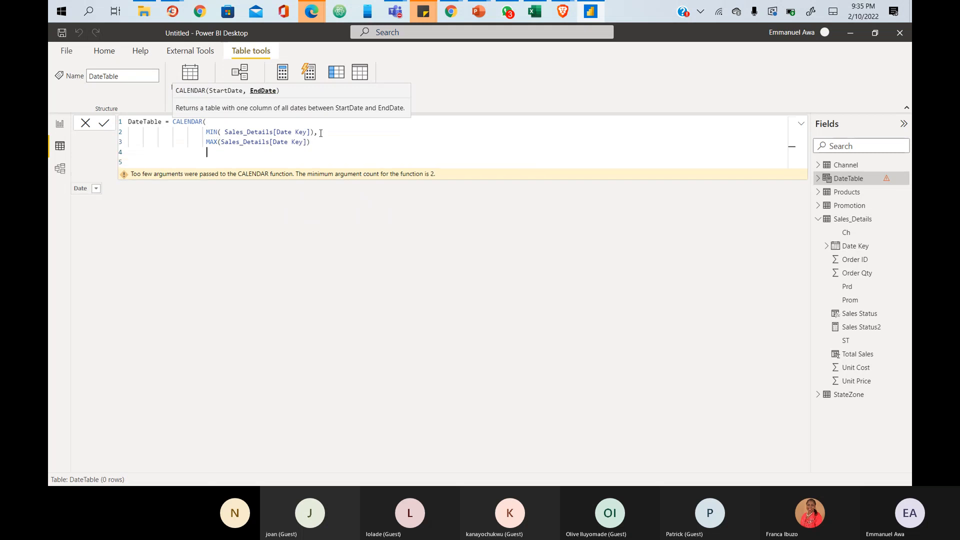
type(")")
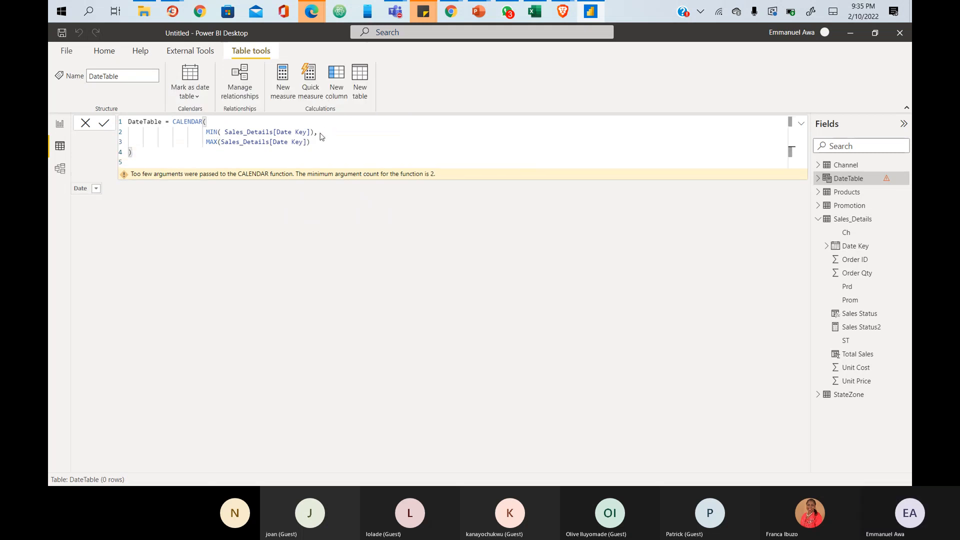
key("Return")
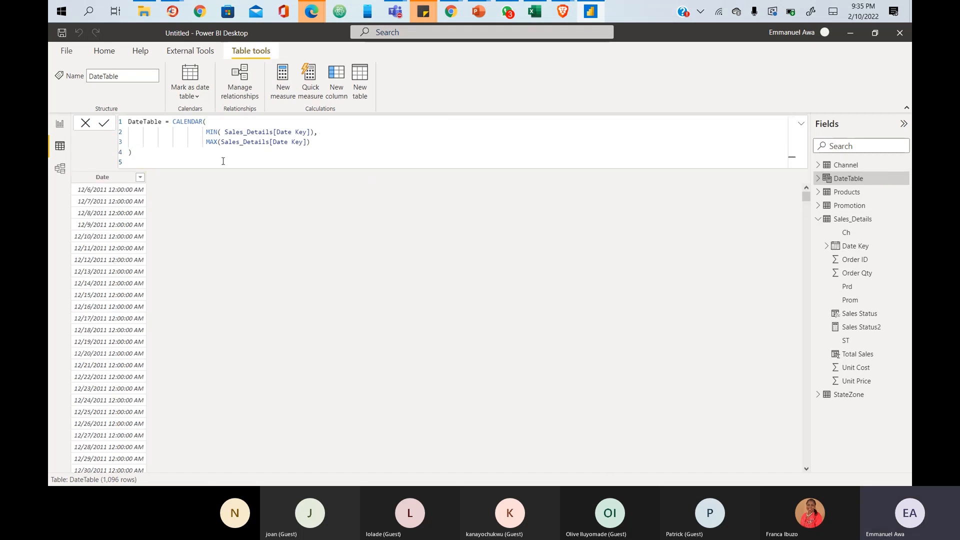
- Highlight the MIN argument, then select the entire DateTable formula for sharing
left_click_drag(205, 132, 316, 133)
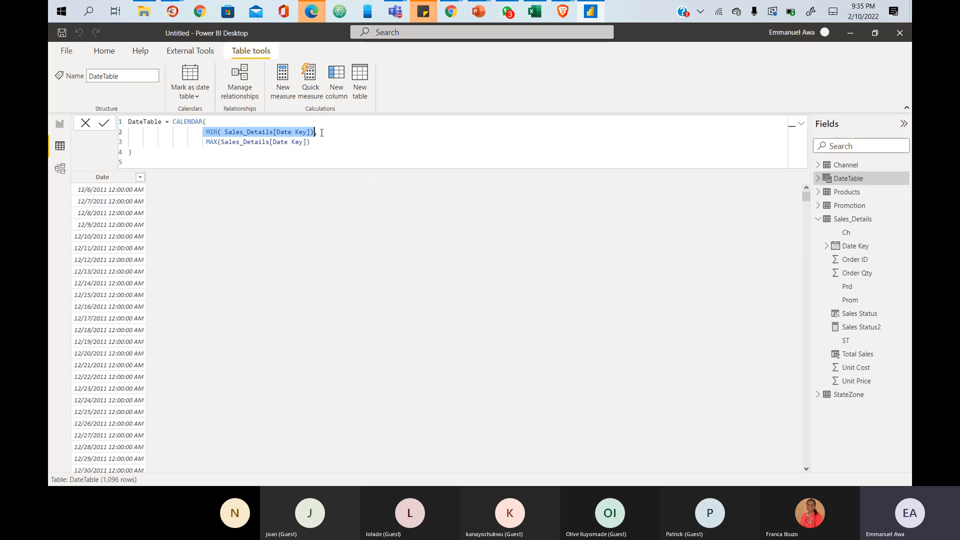
left_click_drag(132, 153, 127, 124)
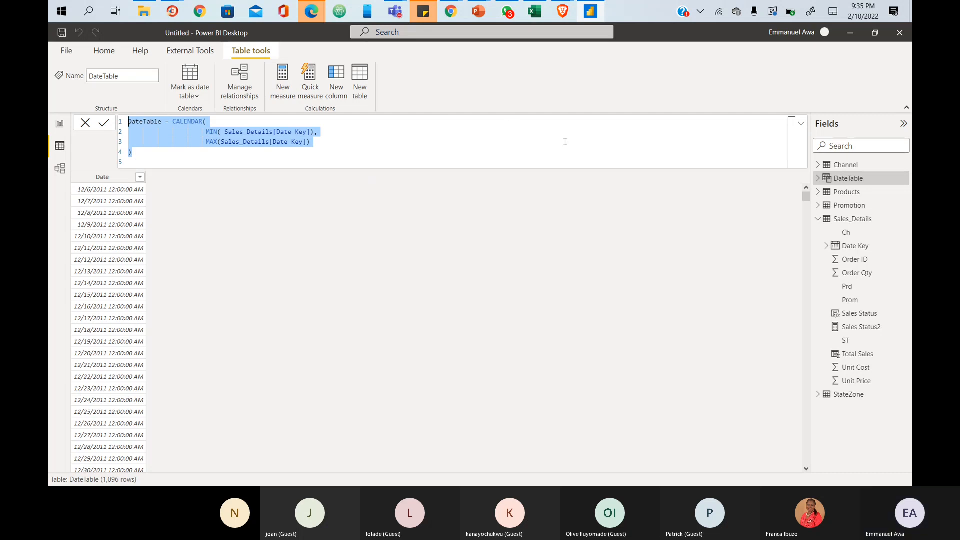
left_click(693, 152)
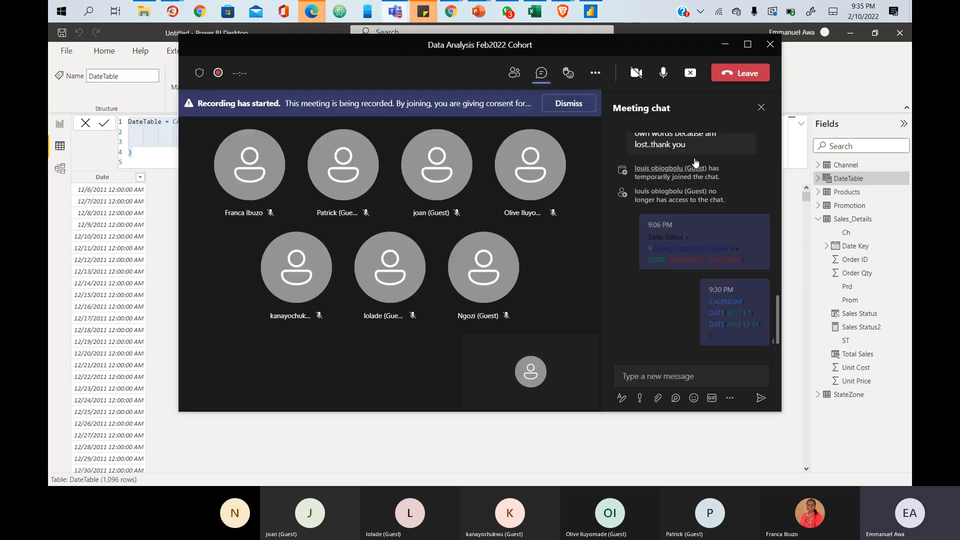
- Paste the DateTable formula into the Teams meeting chat, send it, and return to Power BI
mouse_move(573, 84)
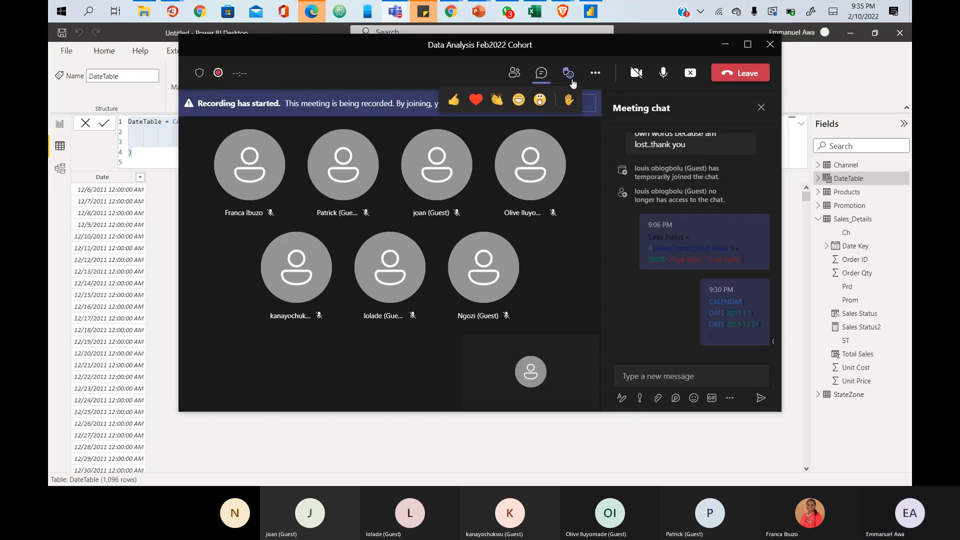
left_click(641, 376)
type("DateTable = CALENDAR( MIN(Sales_Details[Date Key]), MAX(Sales_Details[Date Key]) )")
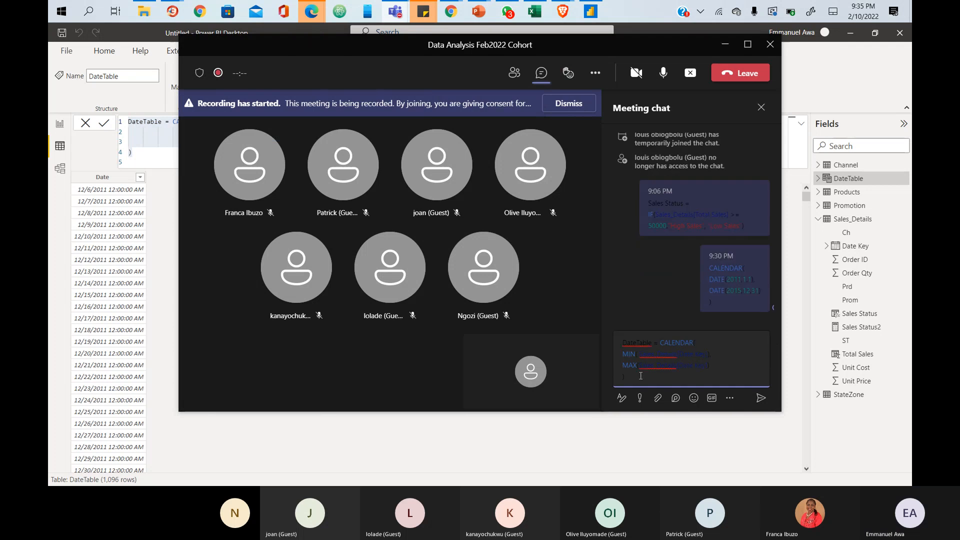
key("Return")
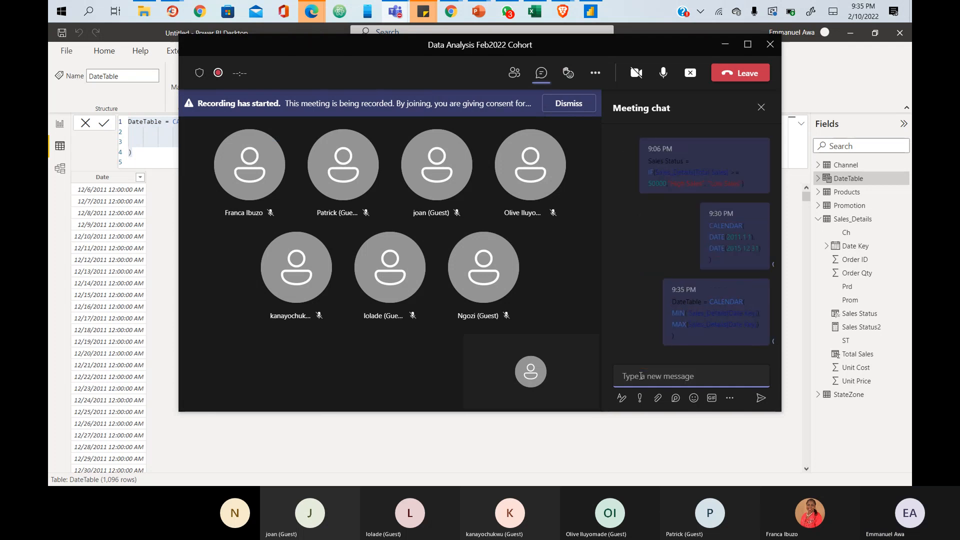
left_click(591, 11)
- Clear the formula selection in Power BI and briefly glance at the Teams meeting
left_click(158, 161)
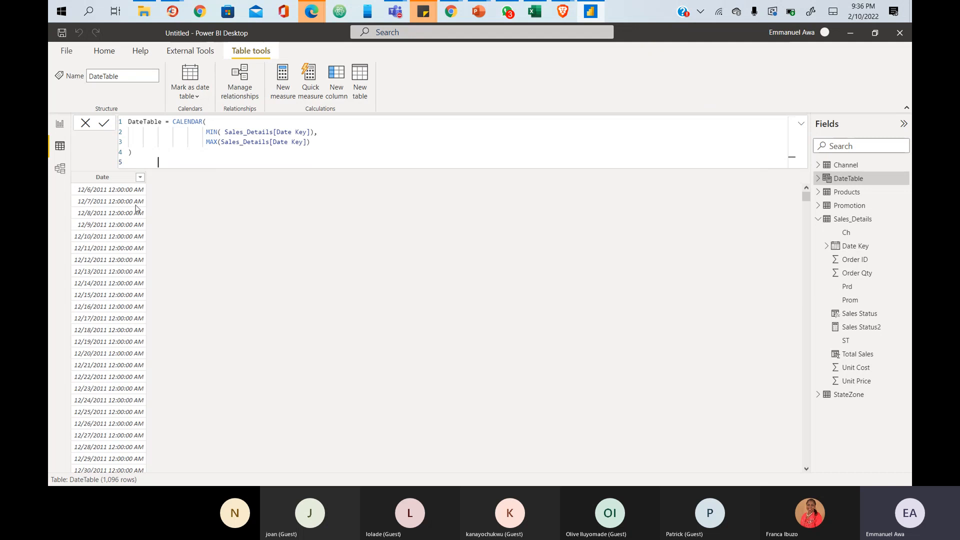
left_click(87, 128)
key("alt+Tab")
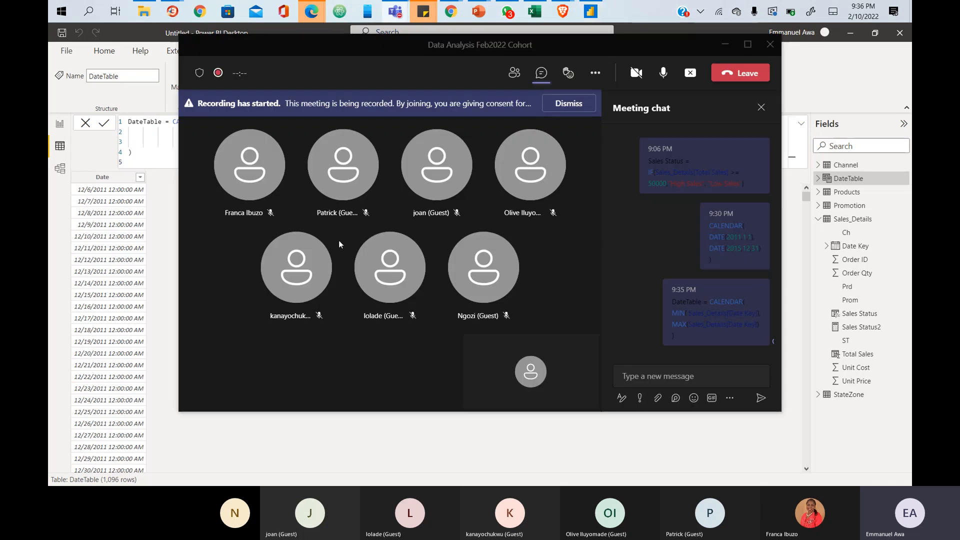
key("alt+Tab")
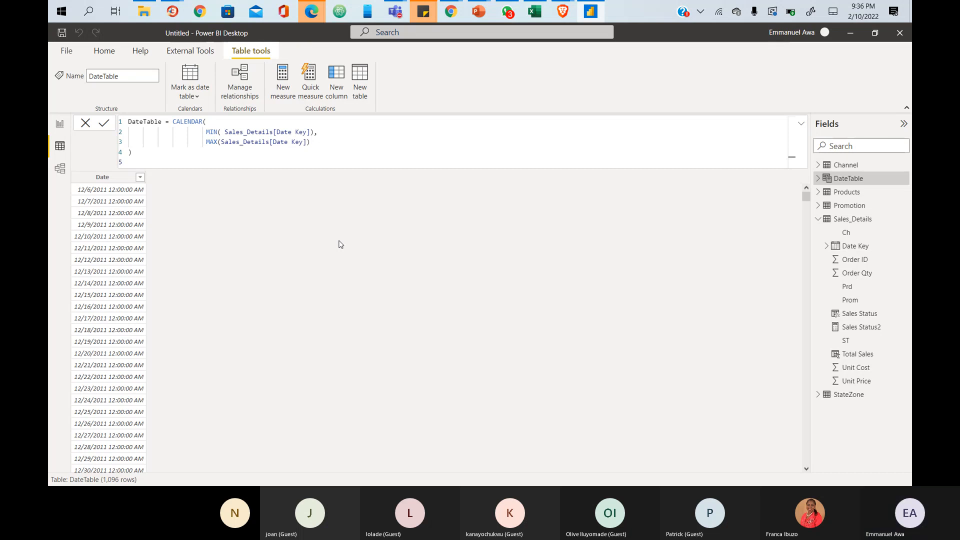
- Bring the Teams meeting window with the shared CALENDAR formula back to the front
key("alt+Tab")
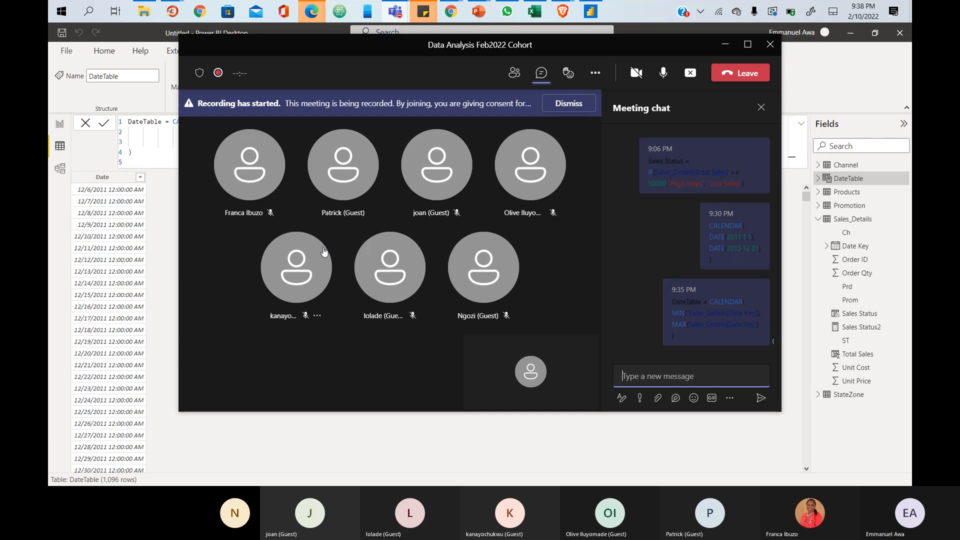
- Minimize the Teams meeting window to reveal DateTable's 1,096 rows in Power BI
mouse_move(324, 251)
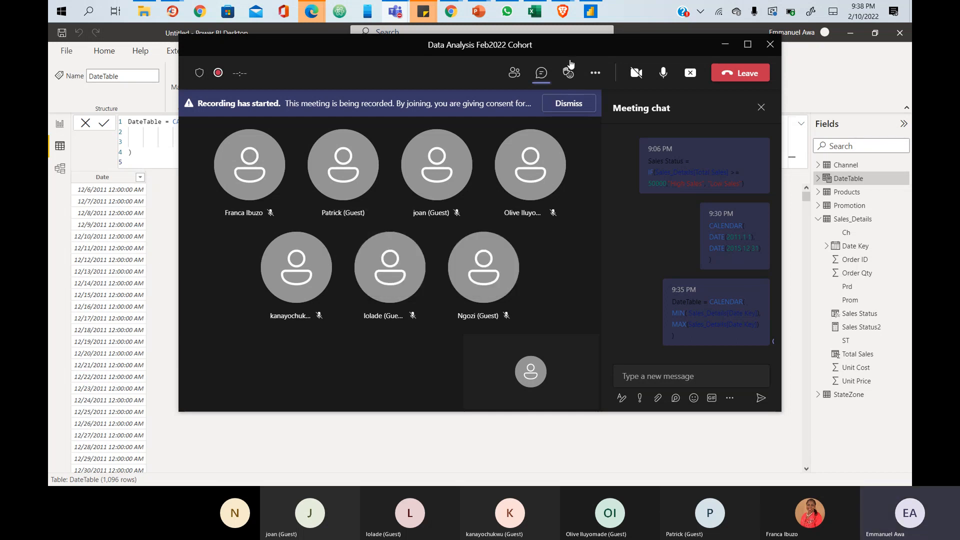
left_click(722, 48)
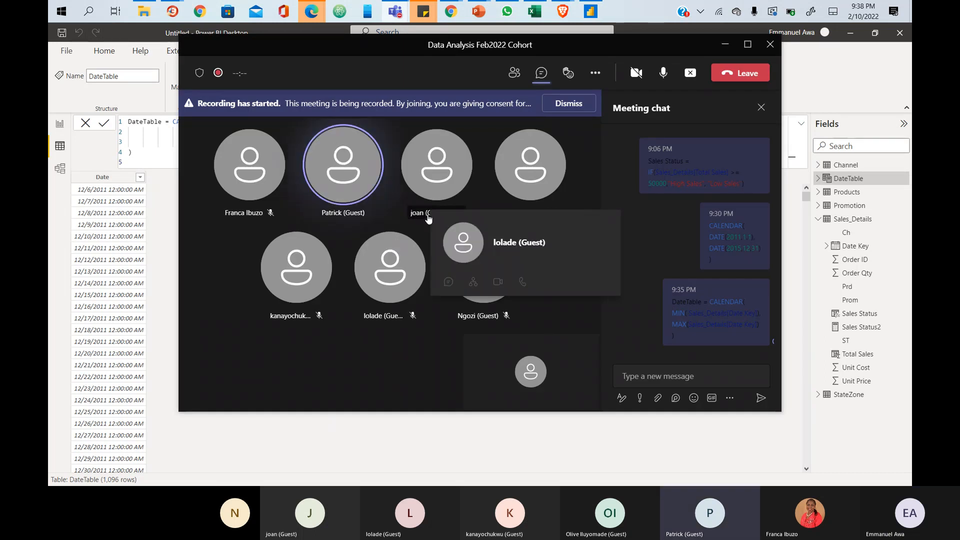
left_click(722, 48)
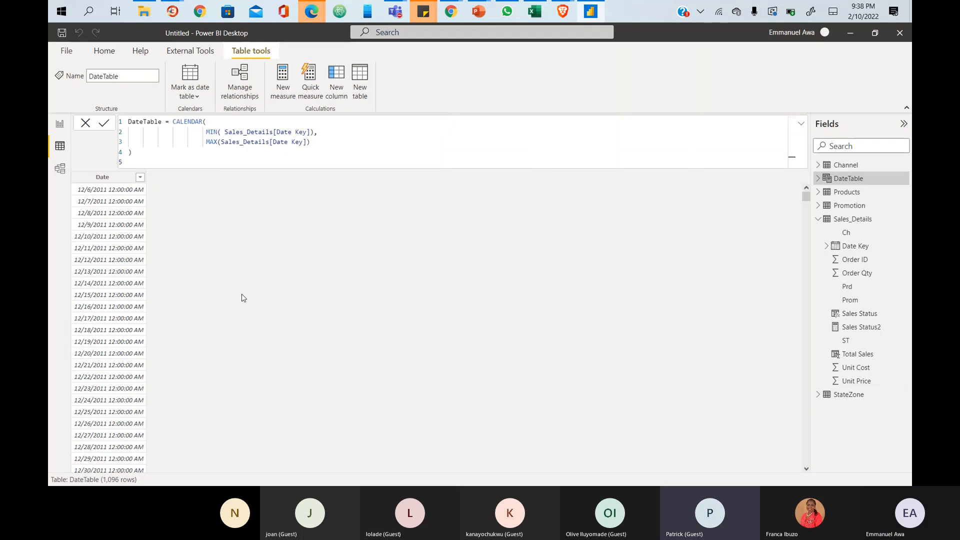
- Change the DateTable Date column's data type to Date so it shows long-form dates without times
left_click(113, 179)
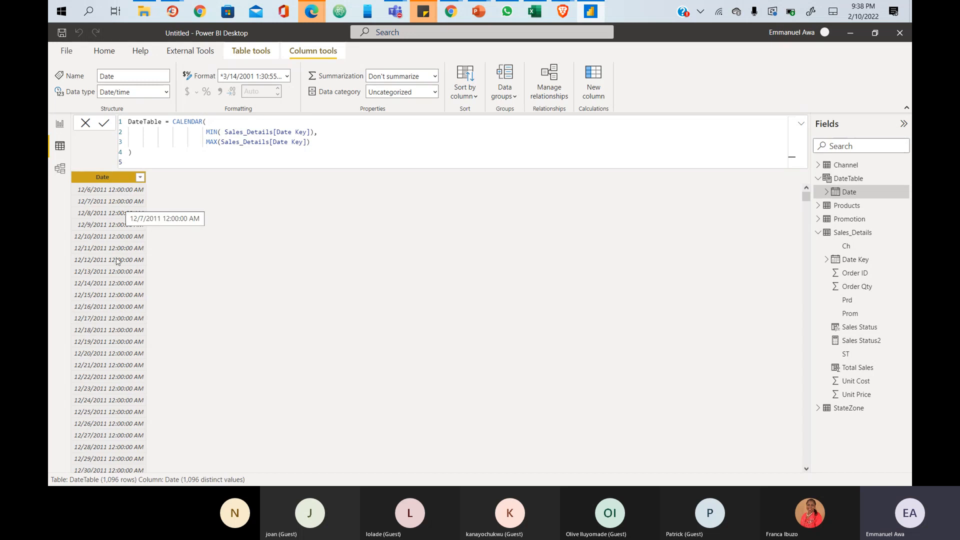
scroll(116, 306, "down", 20)
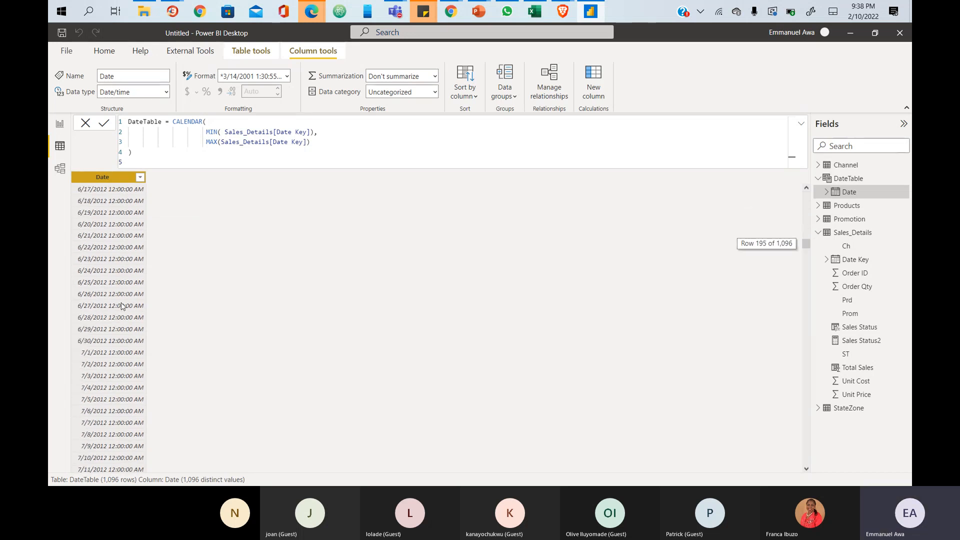
scroll(123, 306, "up", 20)
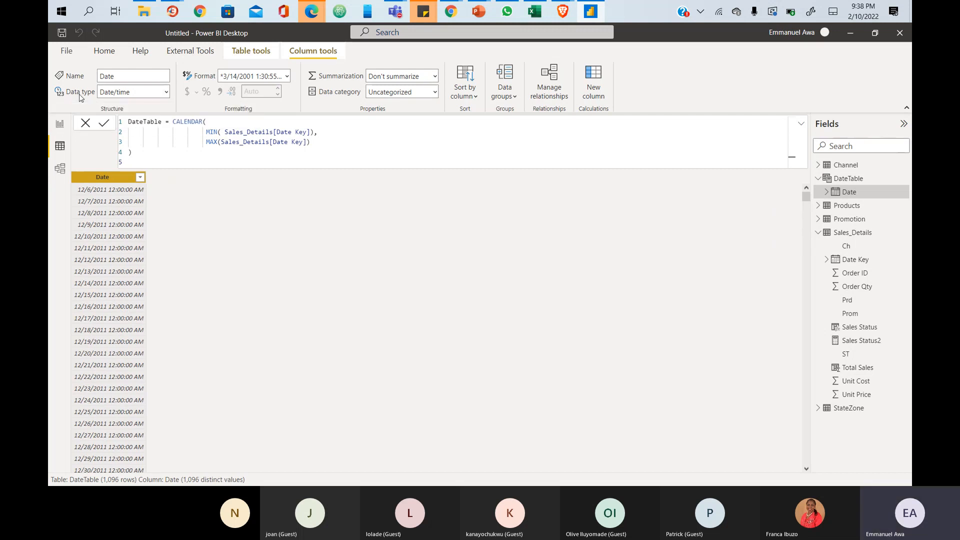
mouse_move(63, 85)
left_mouse_down()
mouse_move(84, 100)
mouse_move(180, 102)
left_mouse_up()
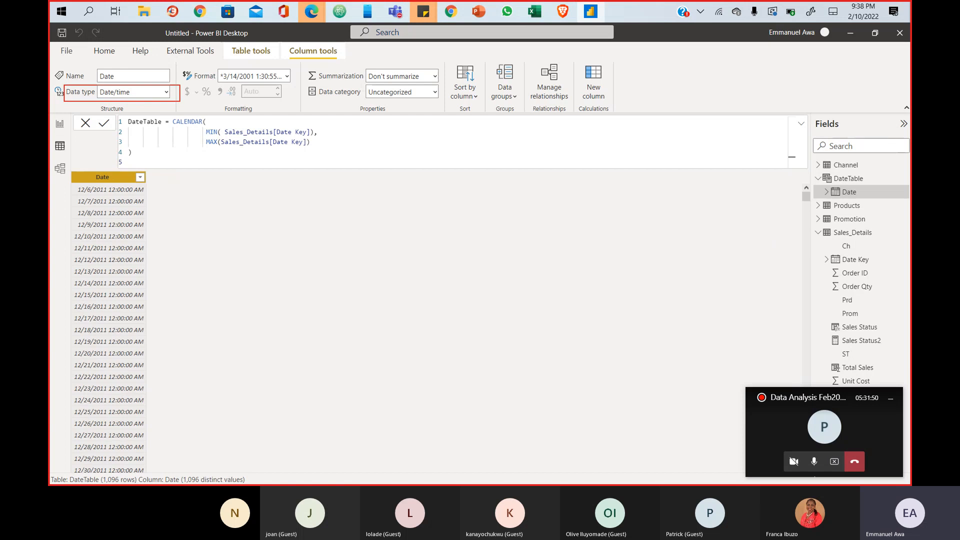
left_click(166, 93)
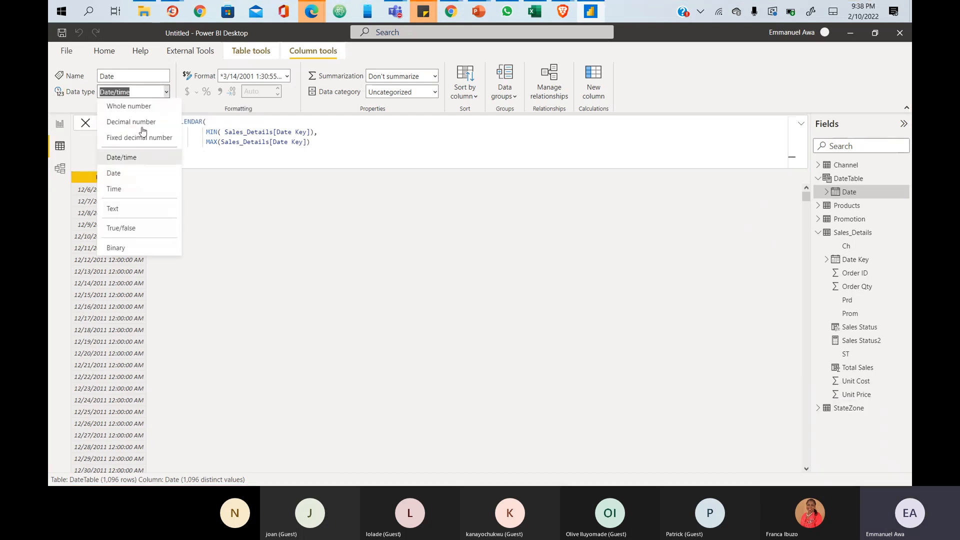
left_click(119, 174)
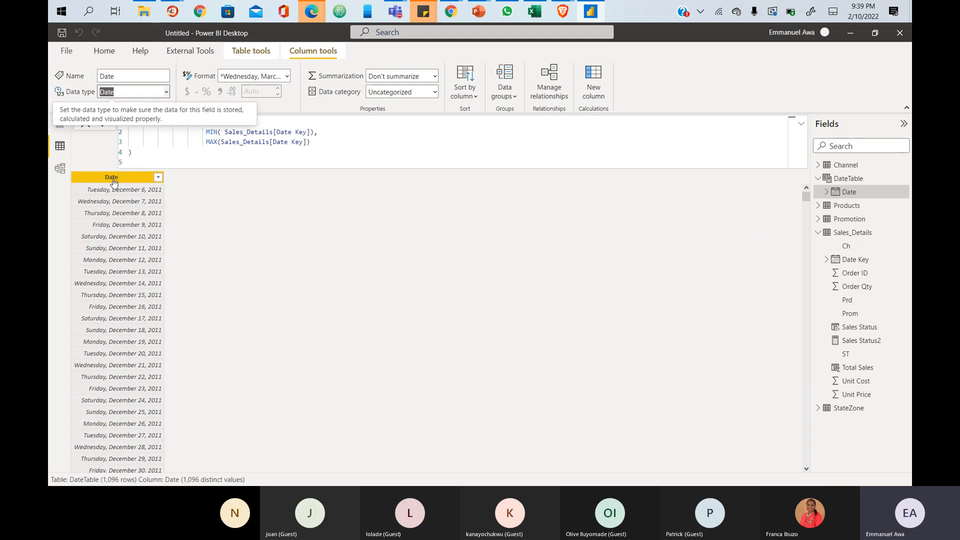
- Apply the 14/03/2001 (dd/mm/yyyy) format to the Date column so it reads 06/12/2011
left_click(113, 180)
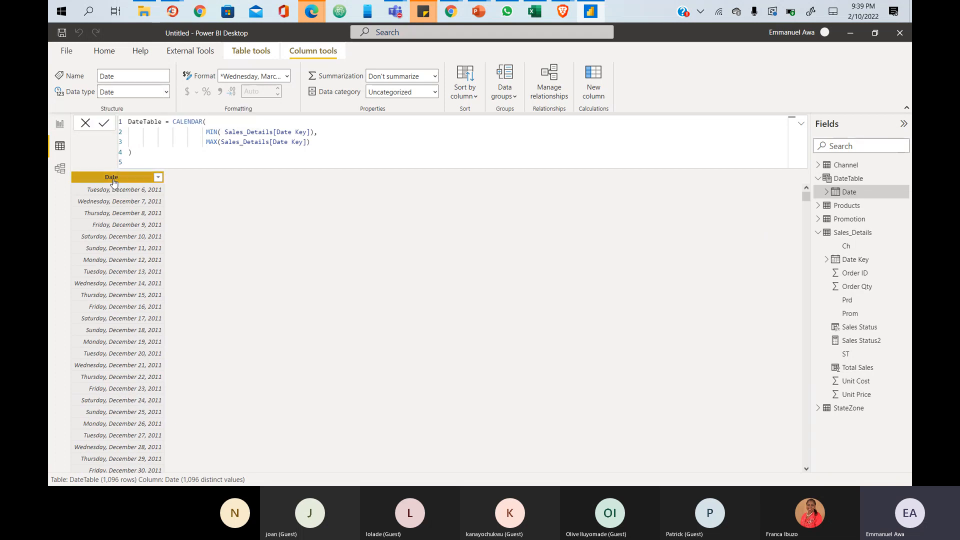
left_click(287, 76)
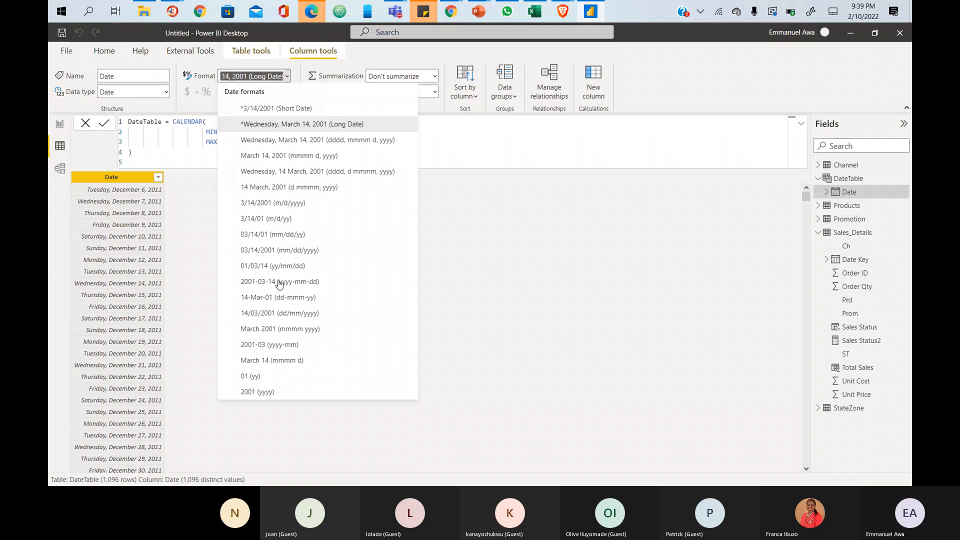
left_click(281, 315)
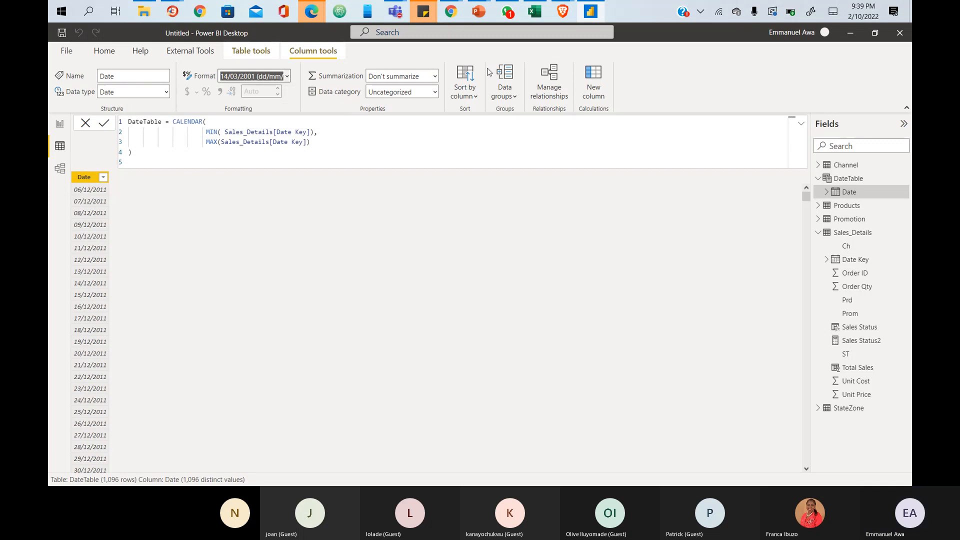
- Add a calculated column Year = YEAR(DateTable[Date]) and check its values span 2011–2014
left_click(88, 178)
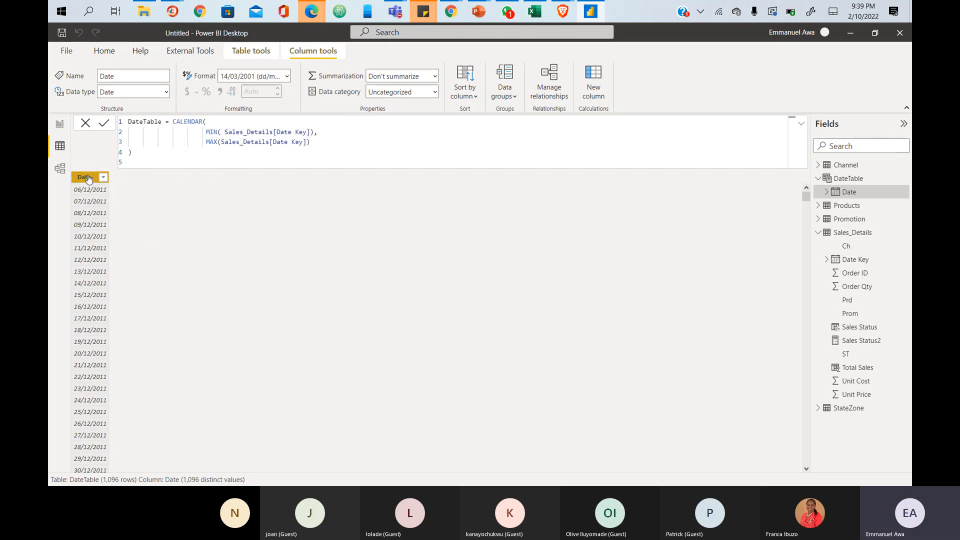
left_click(593, 88)
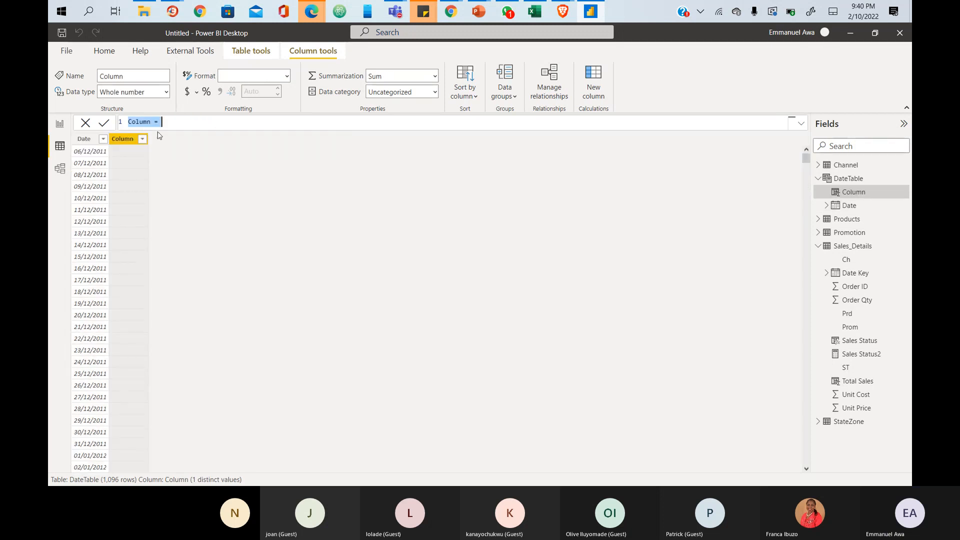
double_click(143, 122)
key("BackSpace")
type("Year = ")
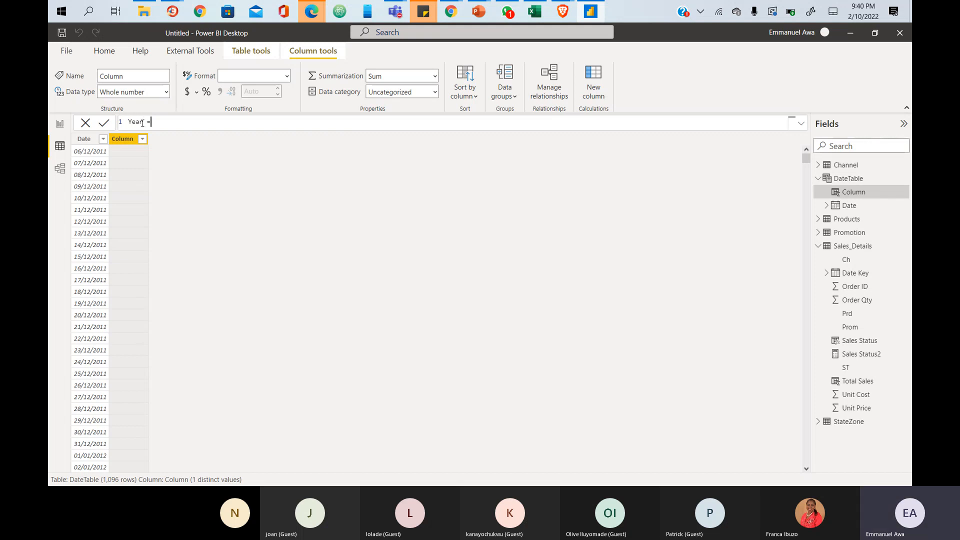
type("YEAR(")
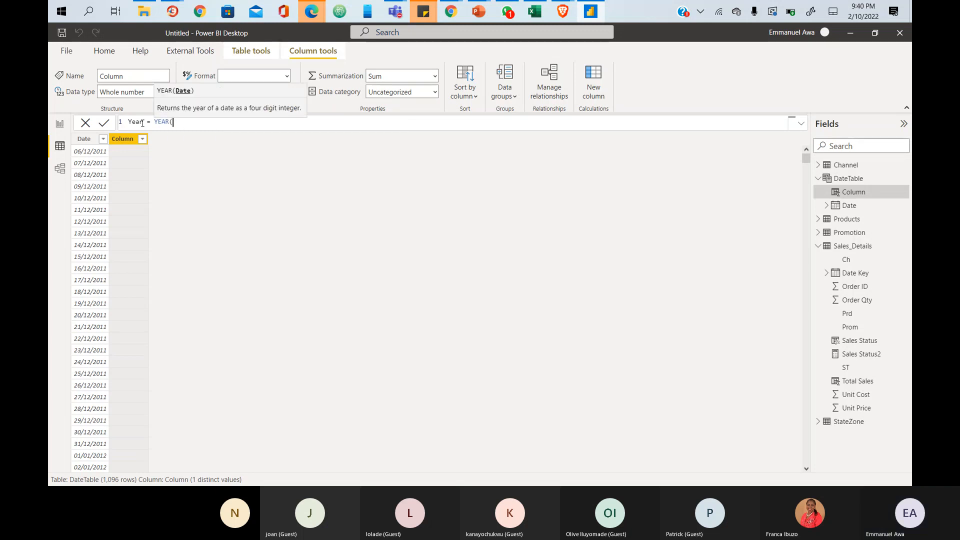
type("date")
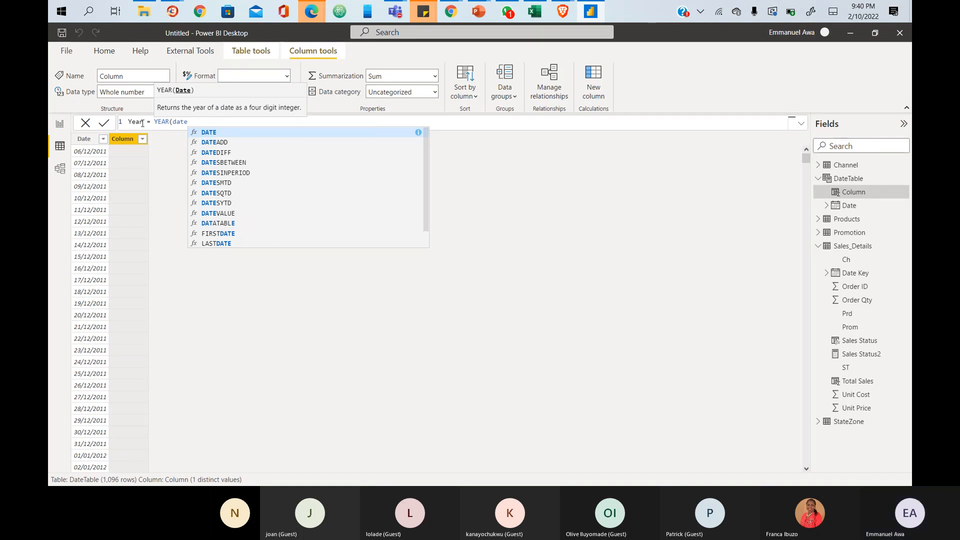
scroll(260, 199, "down", 1)
left_click(230, 244)
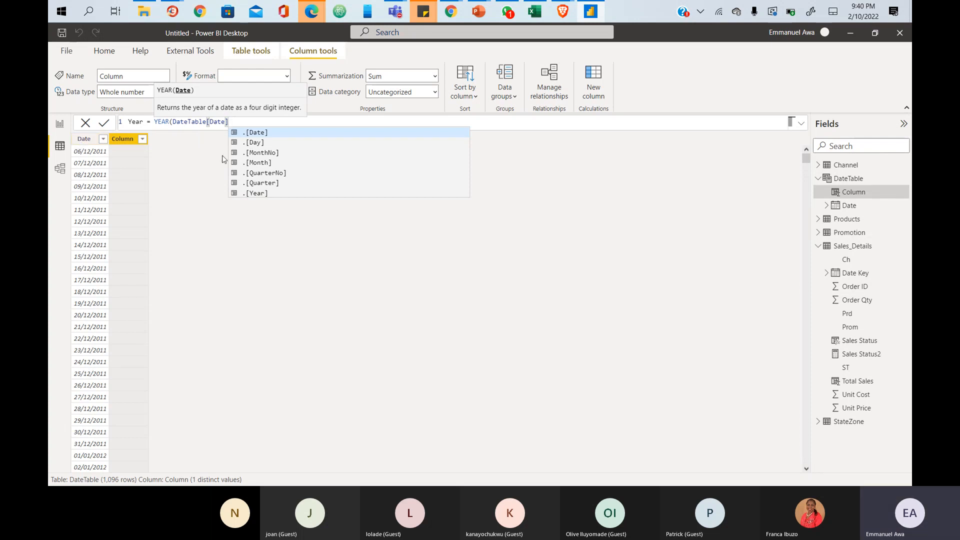
type(")")
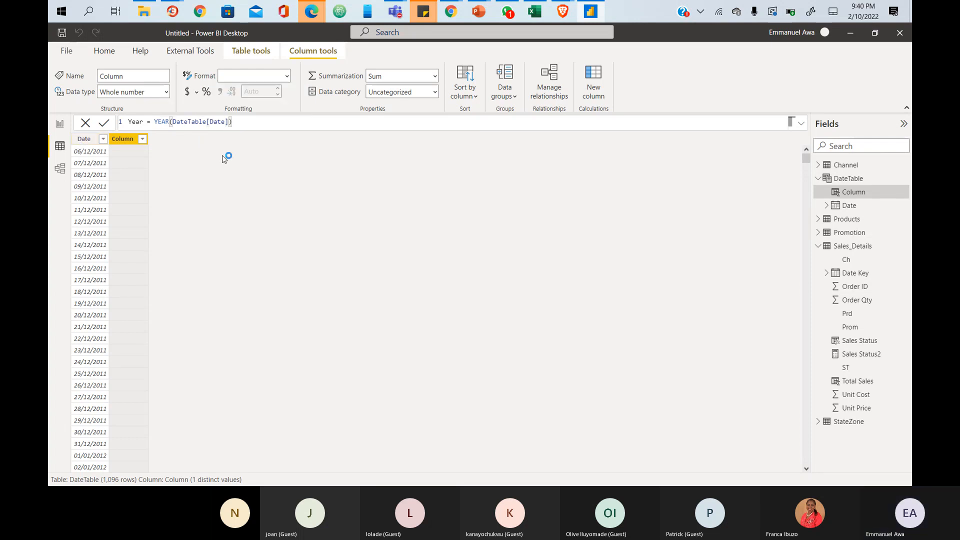
key("Return")
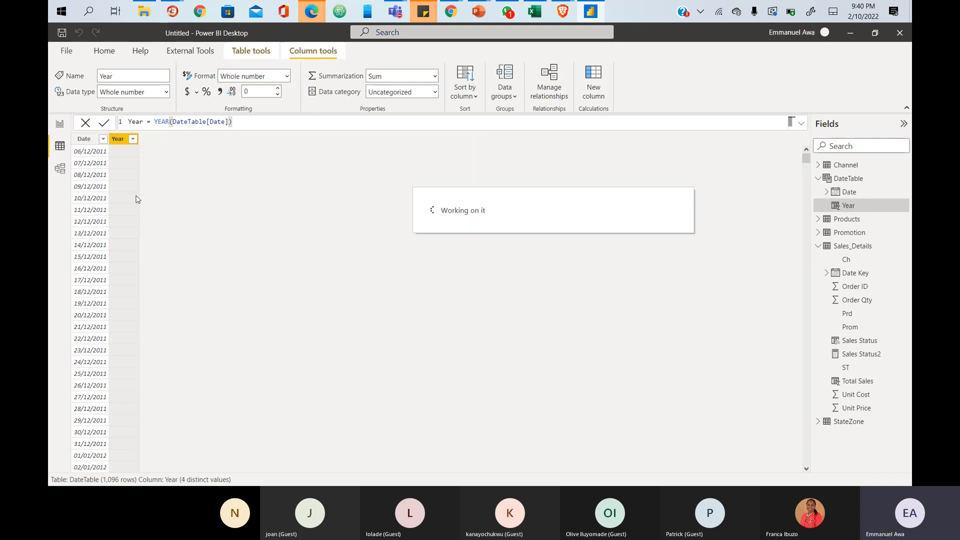
left_click(133, 139)
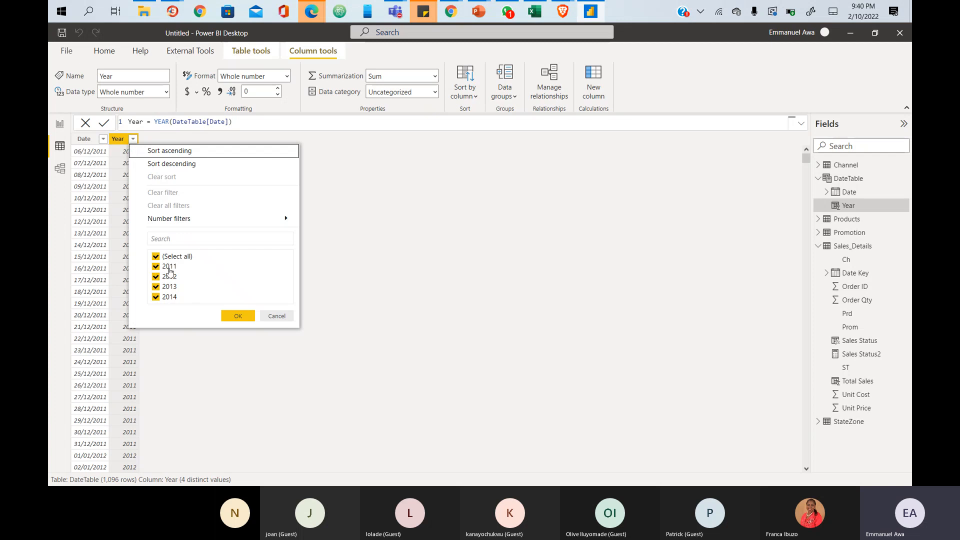
left_click(419, 238)
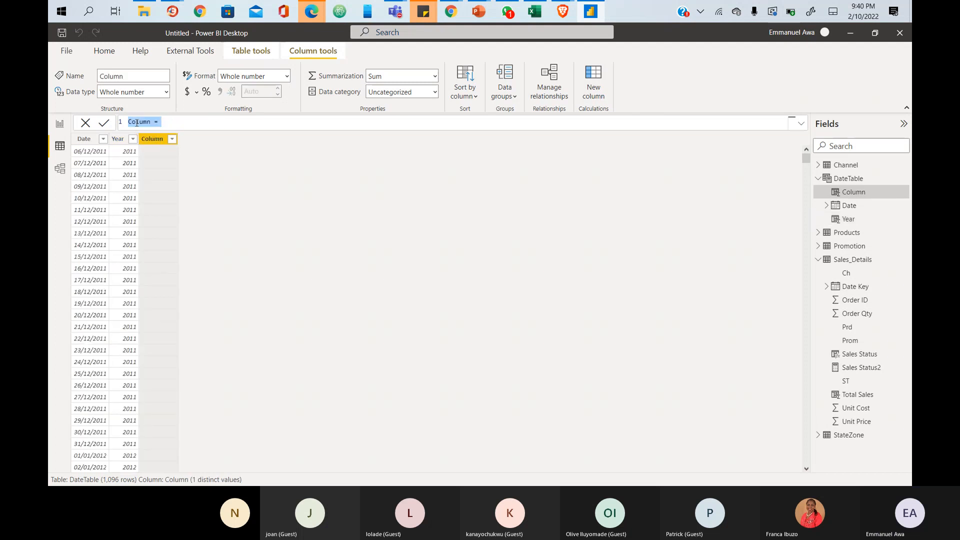
- Enter Quarter = QUARTER(DateTable[Date]) in the formula bar using autocomplete suggestions
type("Quarter = ")
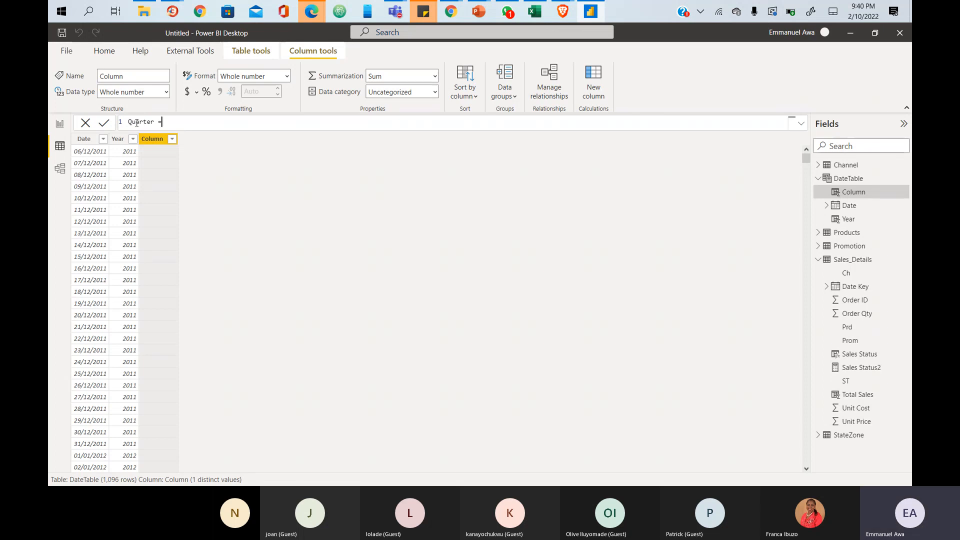
type("QU")
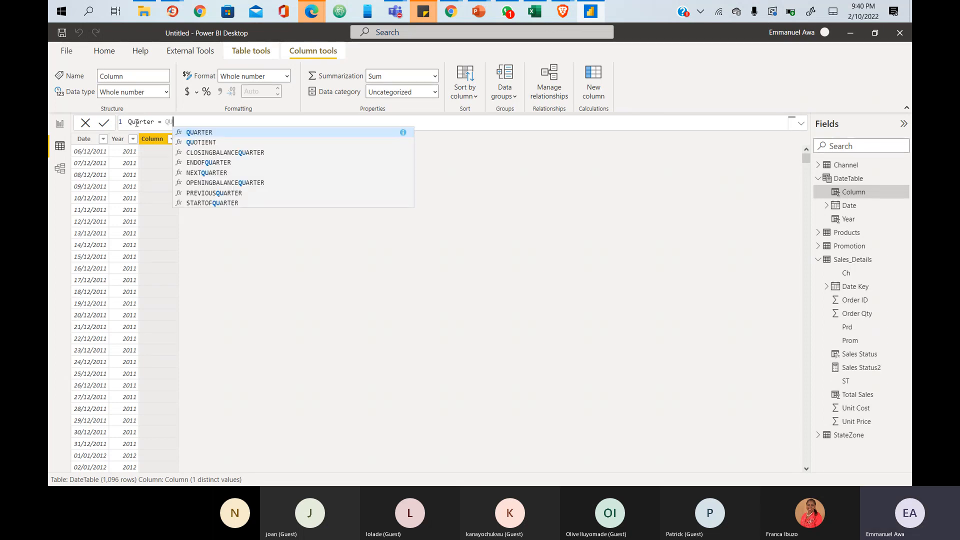
key("Tab")
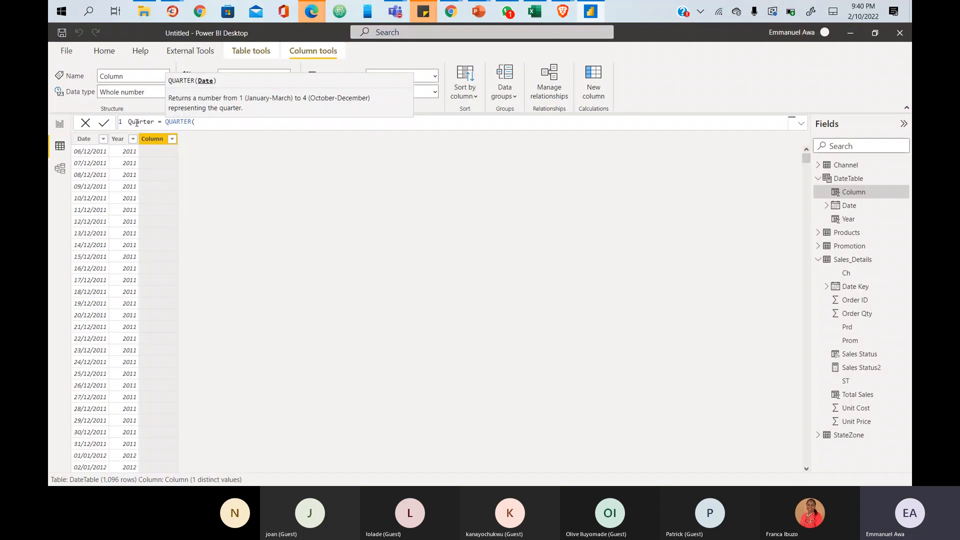
type("date")
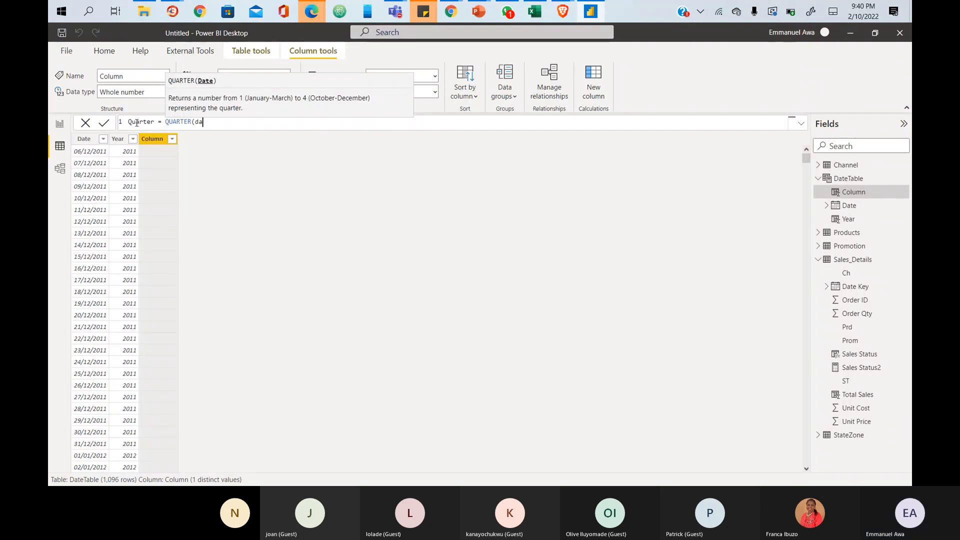
key("Up")
key("Up")
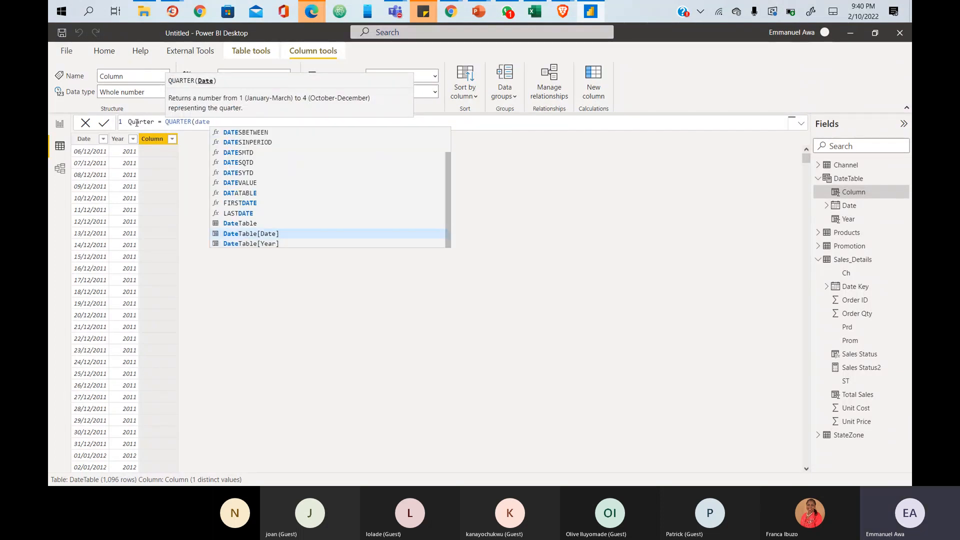
key("Tab")
type(")")
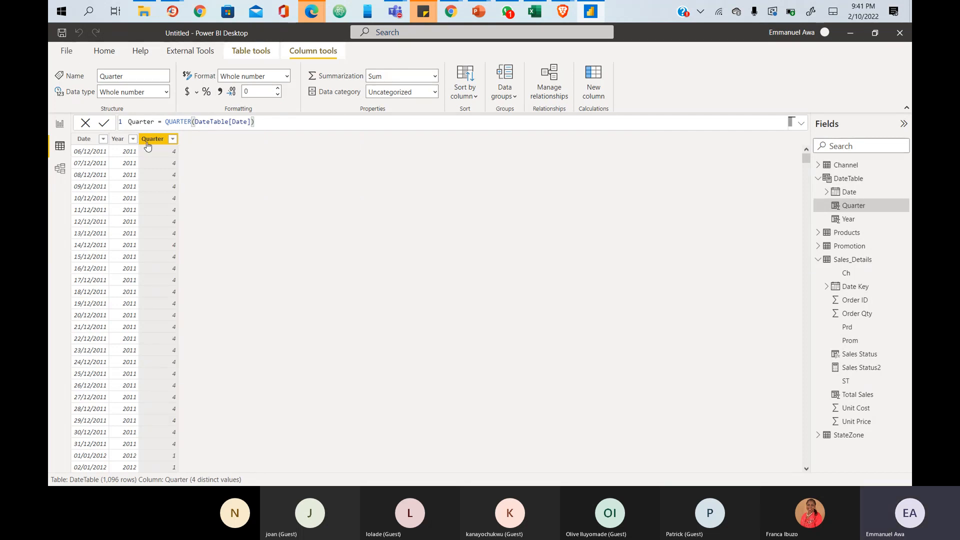
left_click(172, 138)
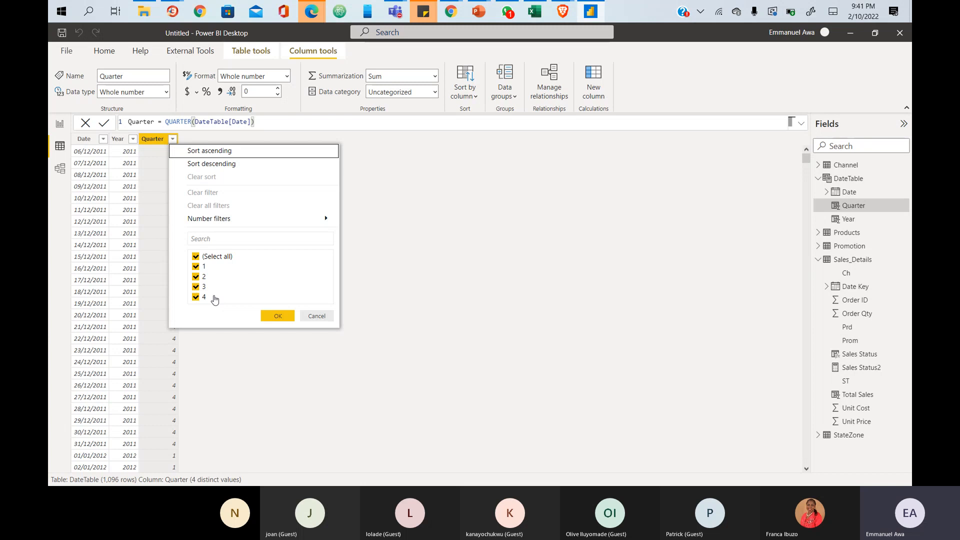
left_click(144, 141)
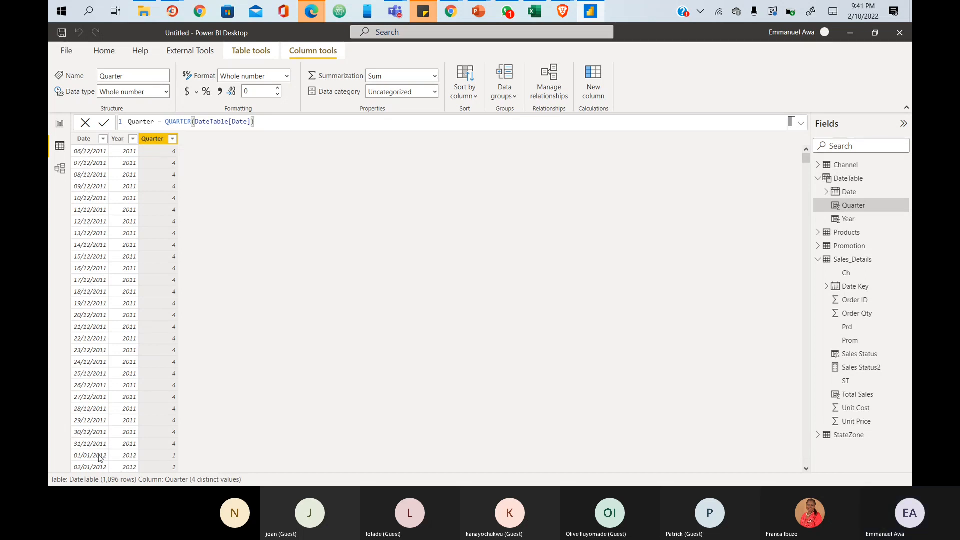
left_click_drag(82, 458, 185, 463)
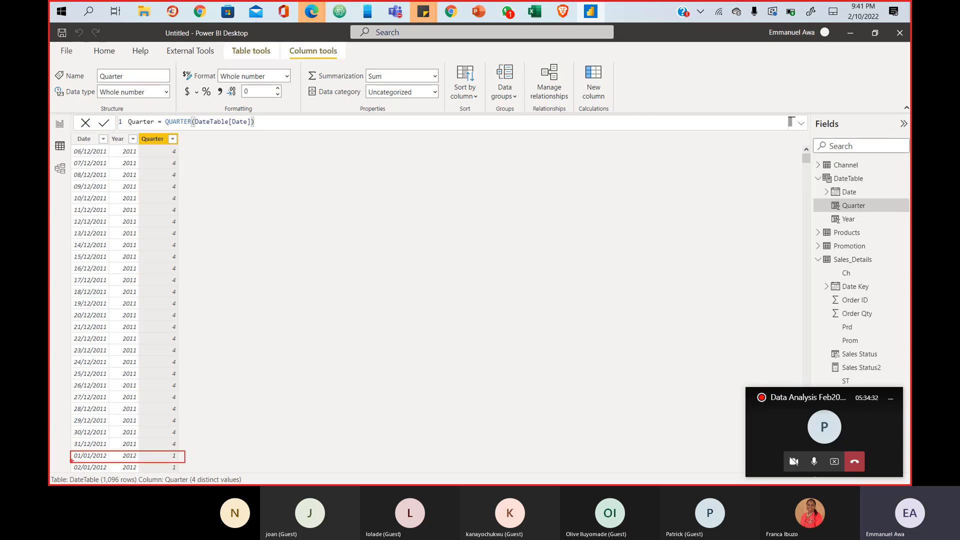
left_click_drag(74, 462, 179, 473)
key("Escape")
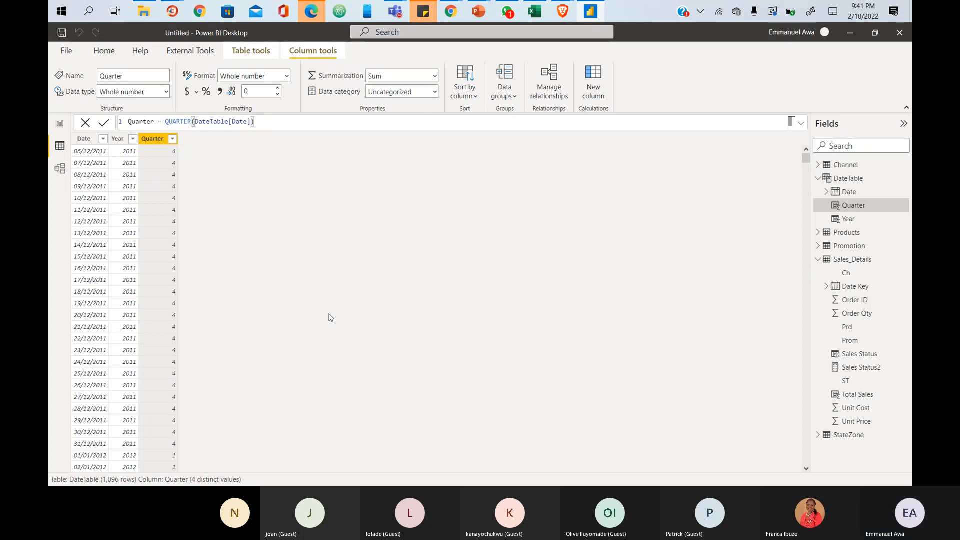
- Change the Quarter formula to "Q" & QUARTER(DateTable[Date]) so values read Q4 and Q1
left_click(164, 122)
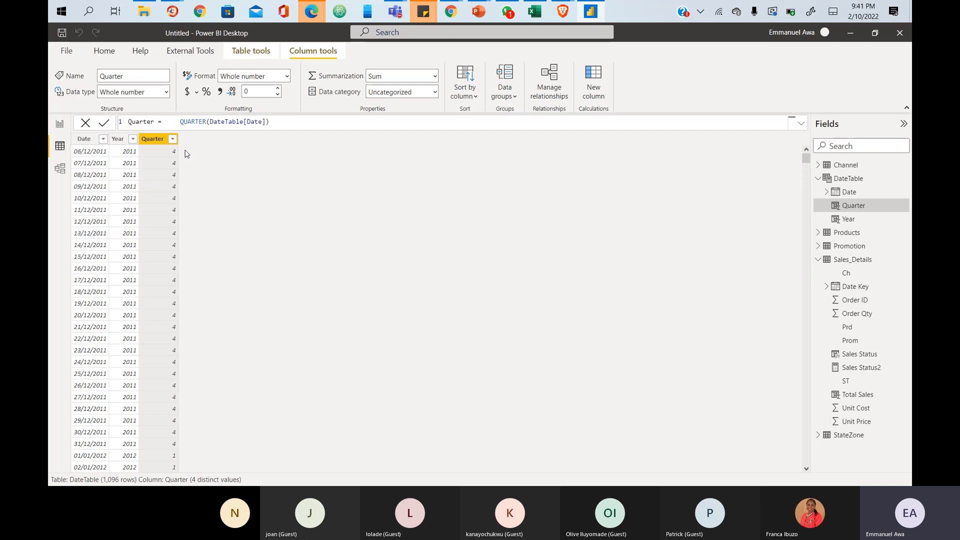
key("BackSpace")
type("\"\"")
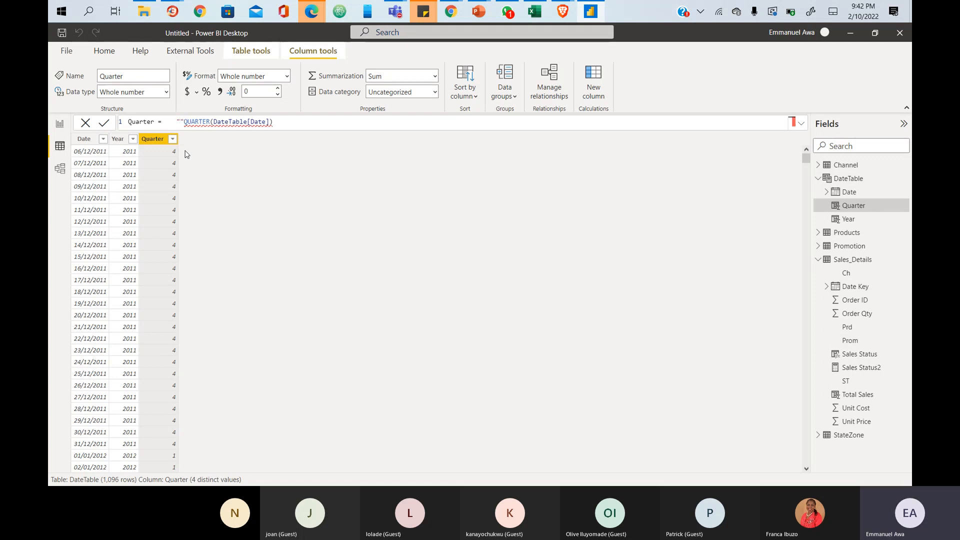
type("Q")
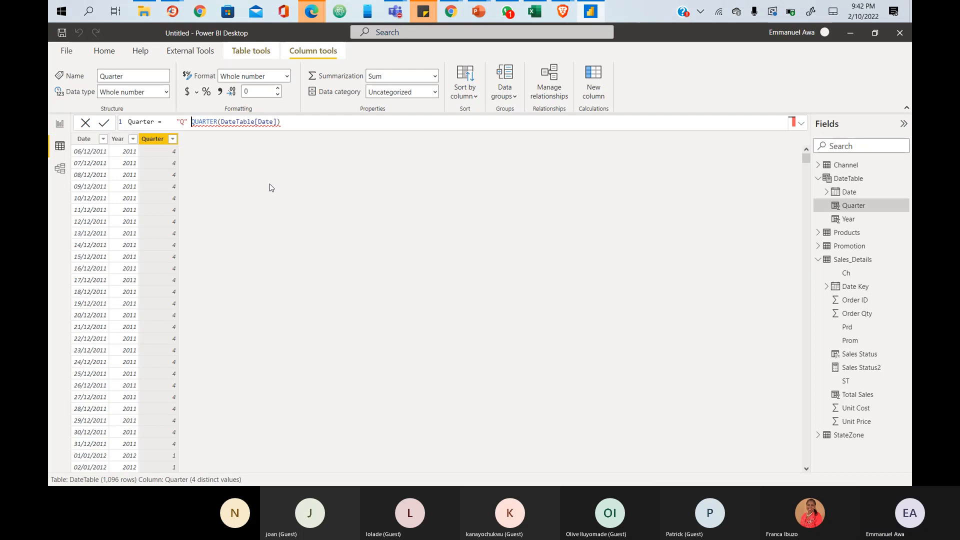
type("&")
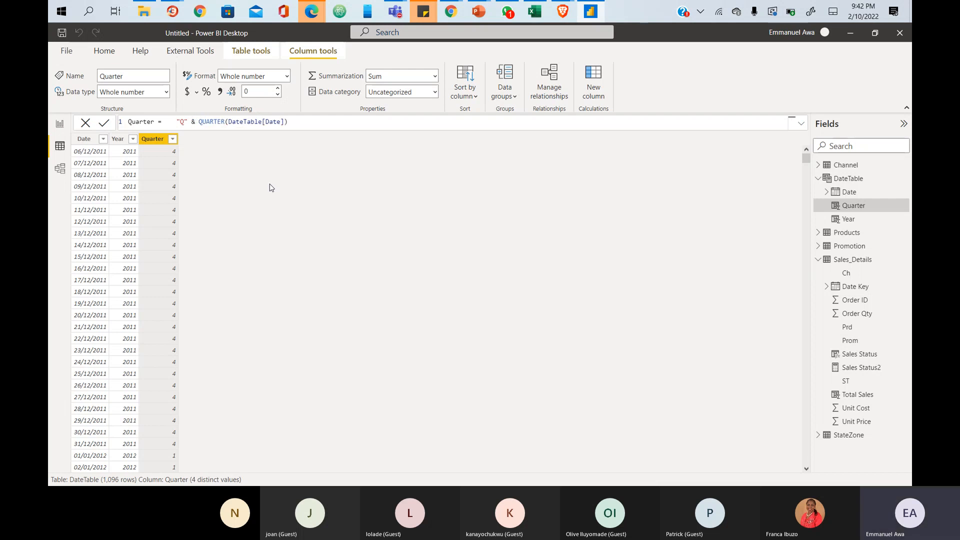
key("Return")
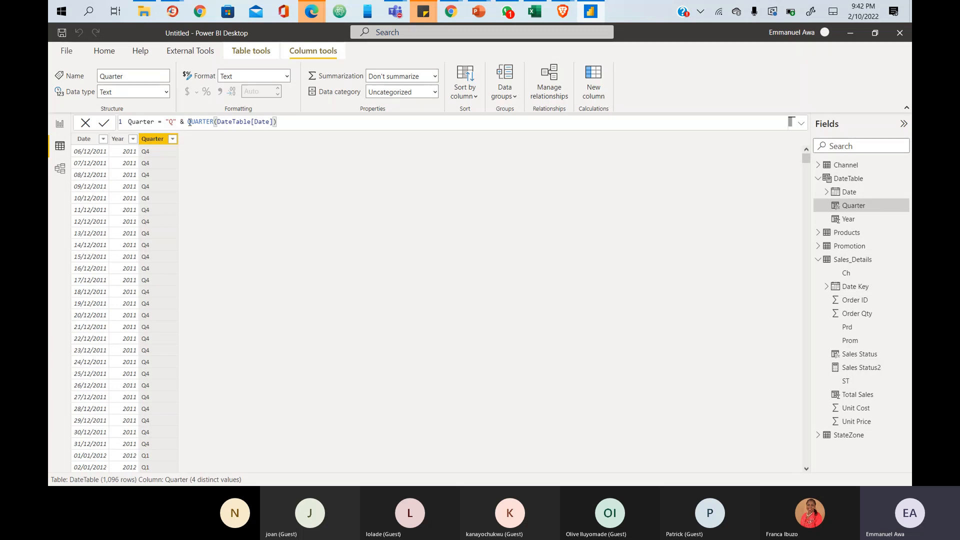
- Review the Q prefix and QUARTER parts of the formula, then bring up the Teams meeting window
left_click_drag(187, 121, 292, 121)
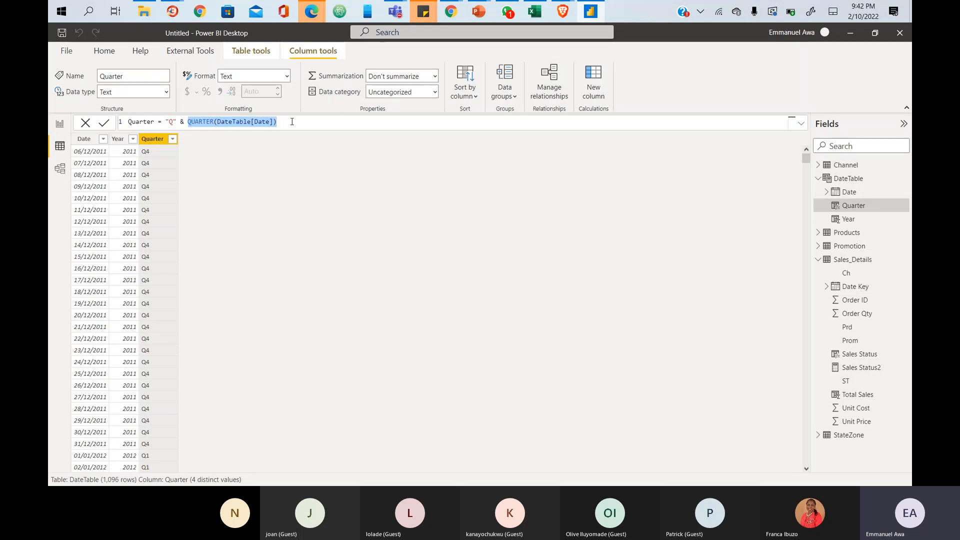
left_click_drag(176, 121, 166, 122)
left_click(269, 241)
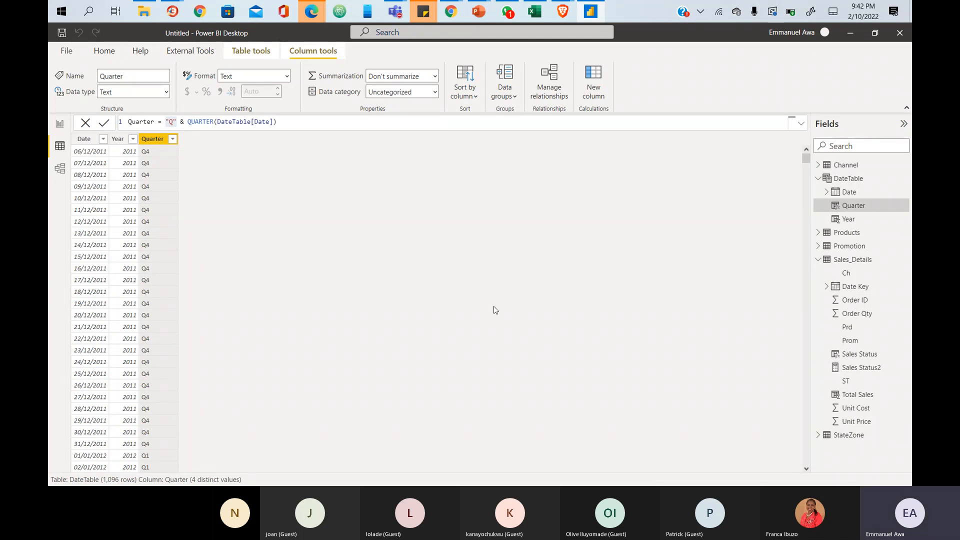
left_click(835, 428)
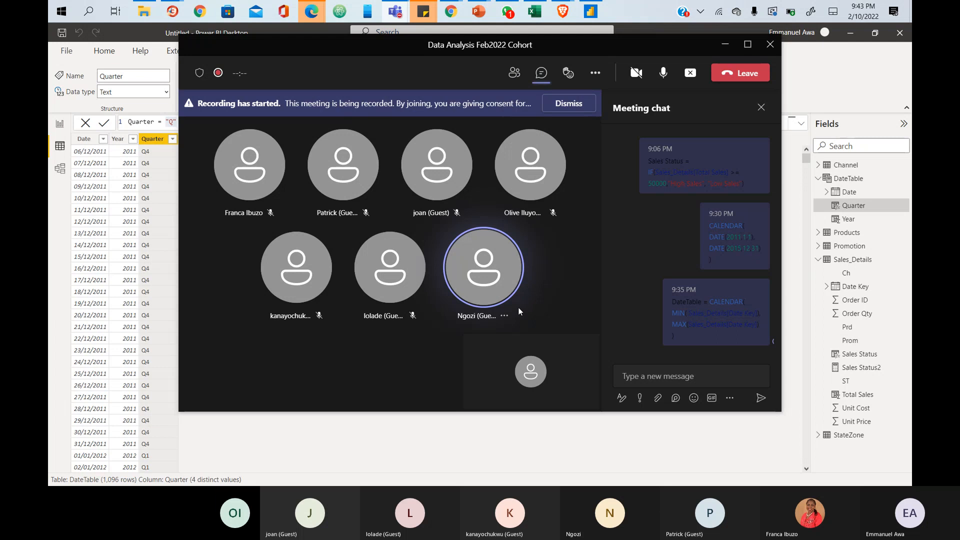
- Hide the Teams meeting window to get back to the DateTable in Power BI
left_click(725, 45)
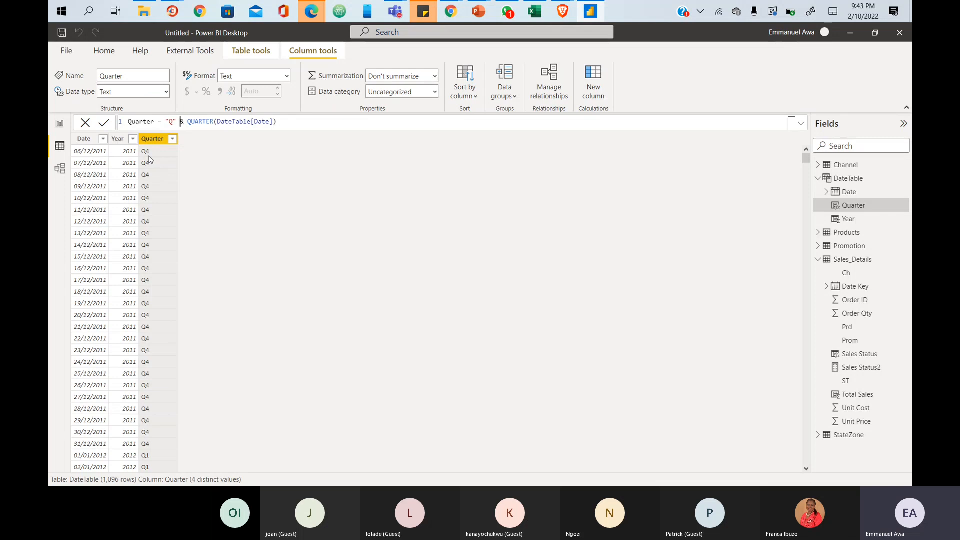
- Try a spaced "Q " version of the Quarter formula, then remove the space so values read Q4, Q1
type("&")
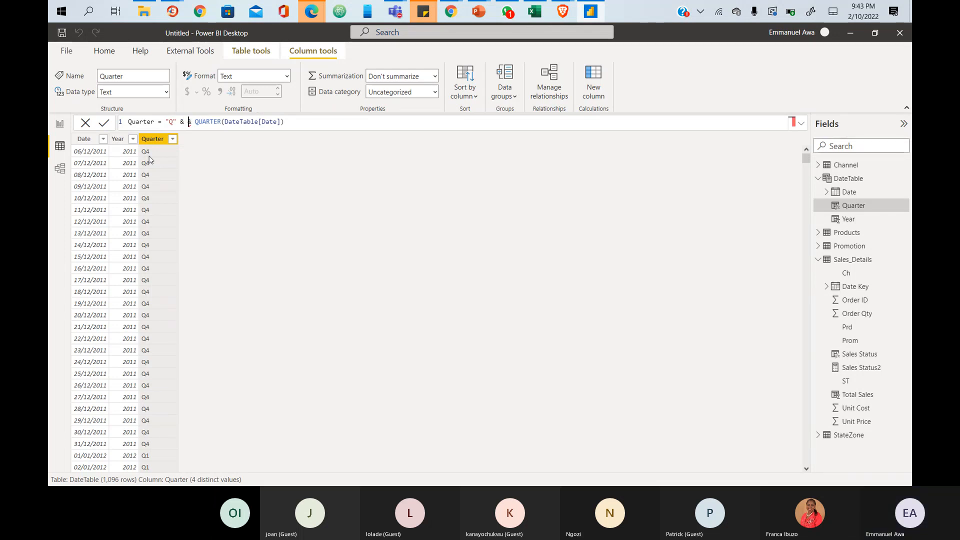
type(" \" \"")
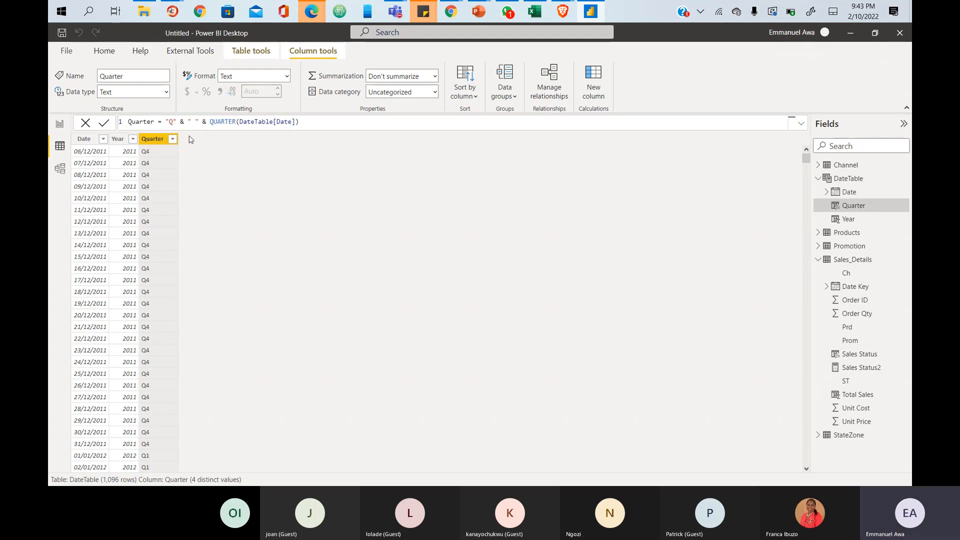
double_click(194, 122)
left_click_drag(207, 123, 300, 123)
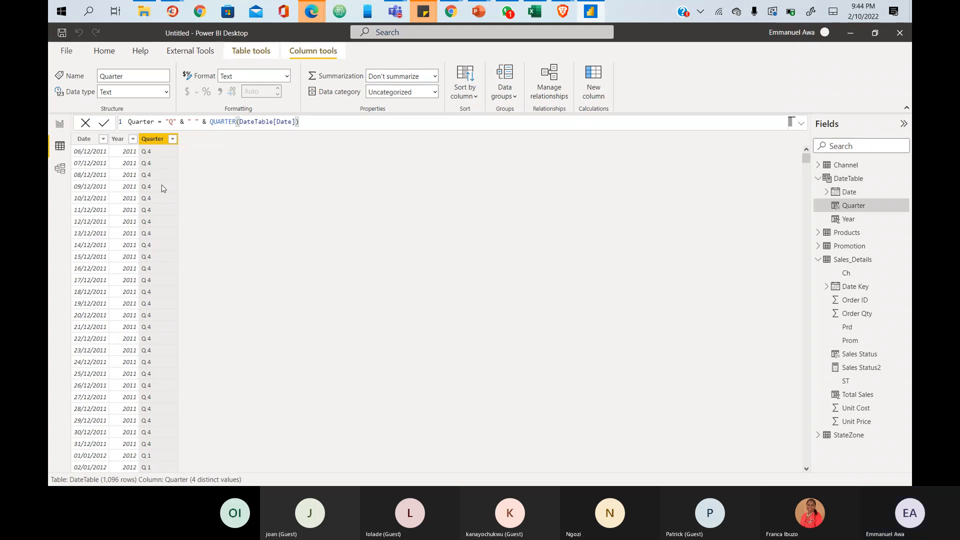
left_click_drag(208, 122, 188, 122)
key("BackSpace")
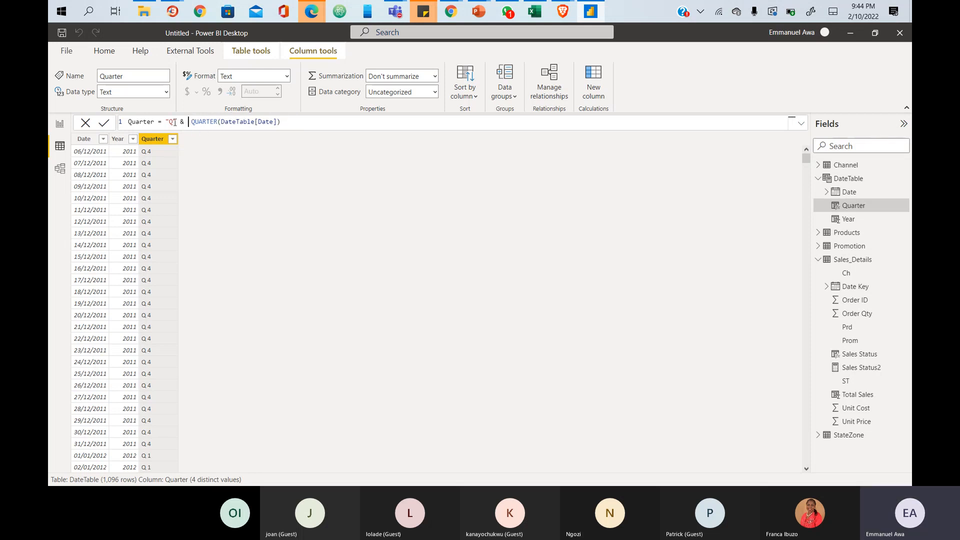
left_click(174, 122)
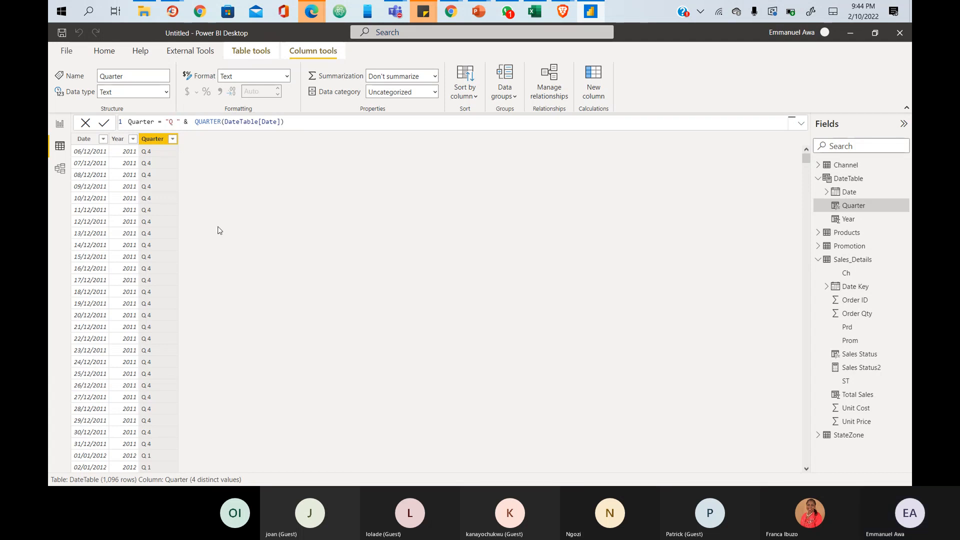
key("Return")
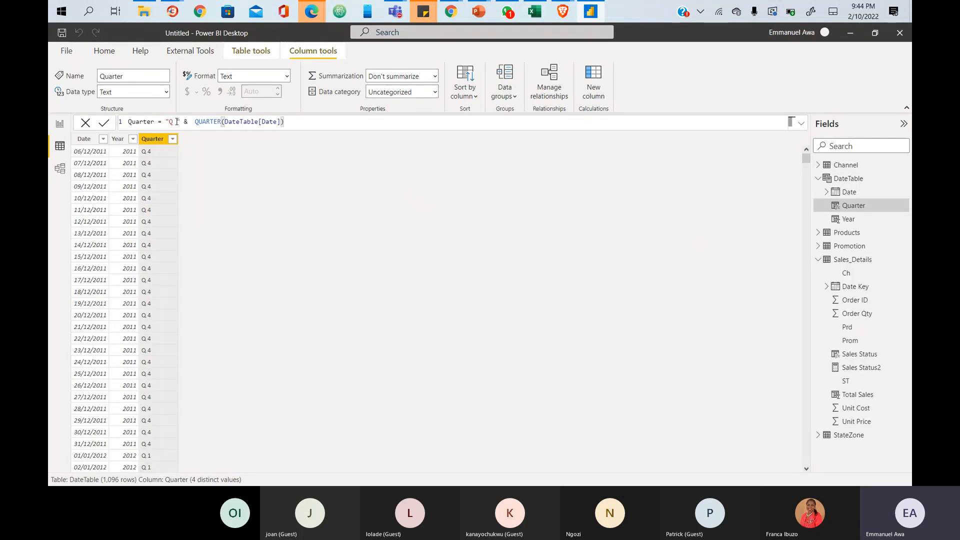
key("BackSpace")
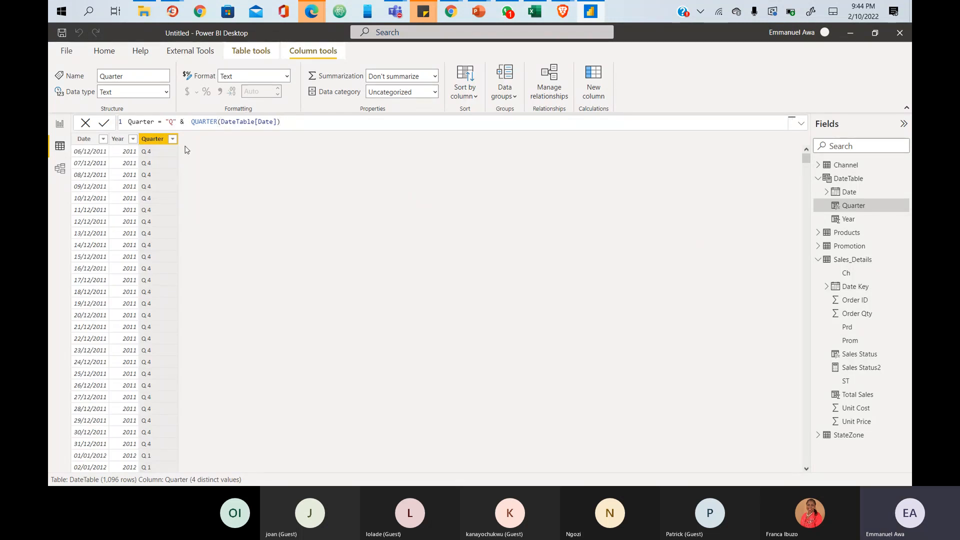
left_click(104, 123)
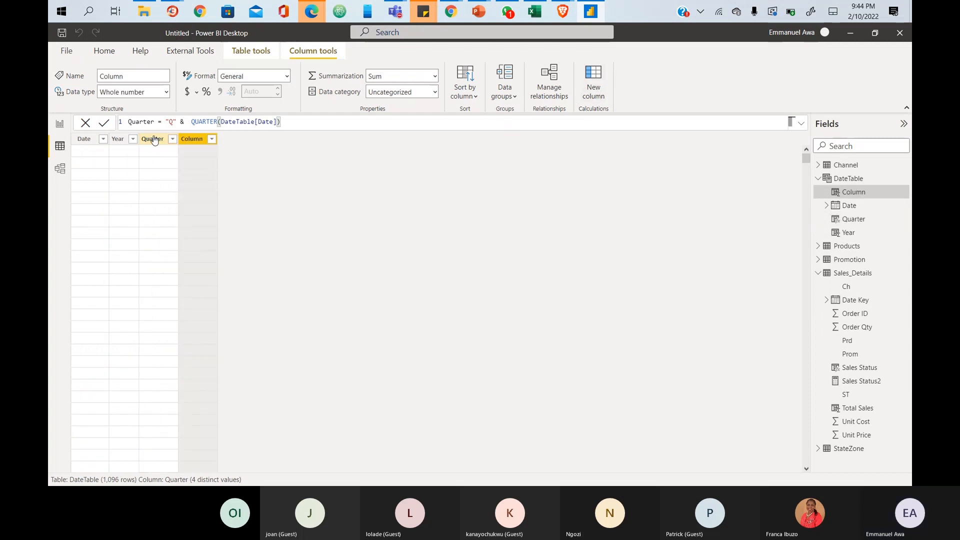
- Define the new column as Month = MONTH(DateTable[Date]), picking DateTable[Date] from autocomplete
type("Month = MONTH(")
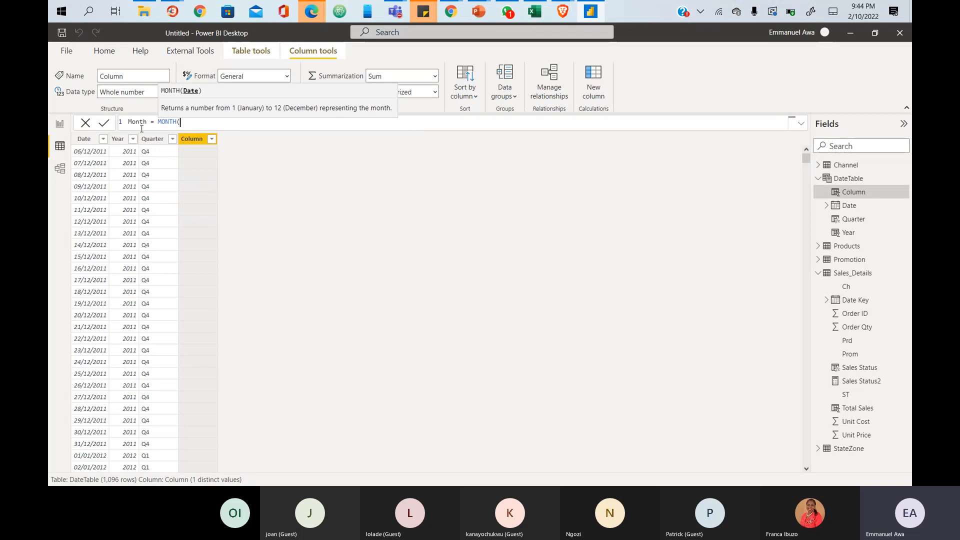
type("date")
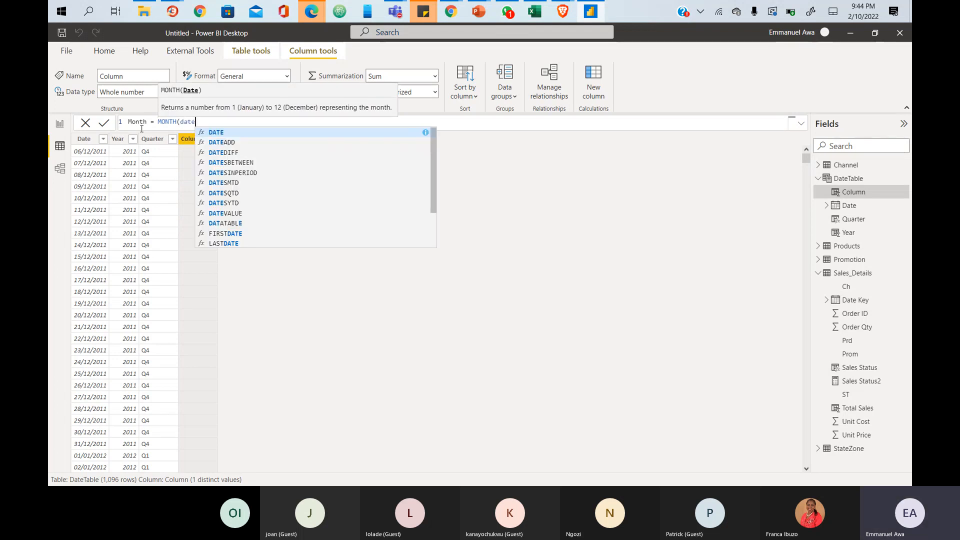
key("Down")
key("Down")
key("Down")
key("Down")
key("Down")
key("Down")
key("Down")
key("Down")
key("Down")
key("Down")
key("Down")
key("Down")
key("Down")
key("Down")
key("Down")
key("Up")
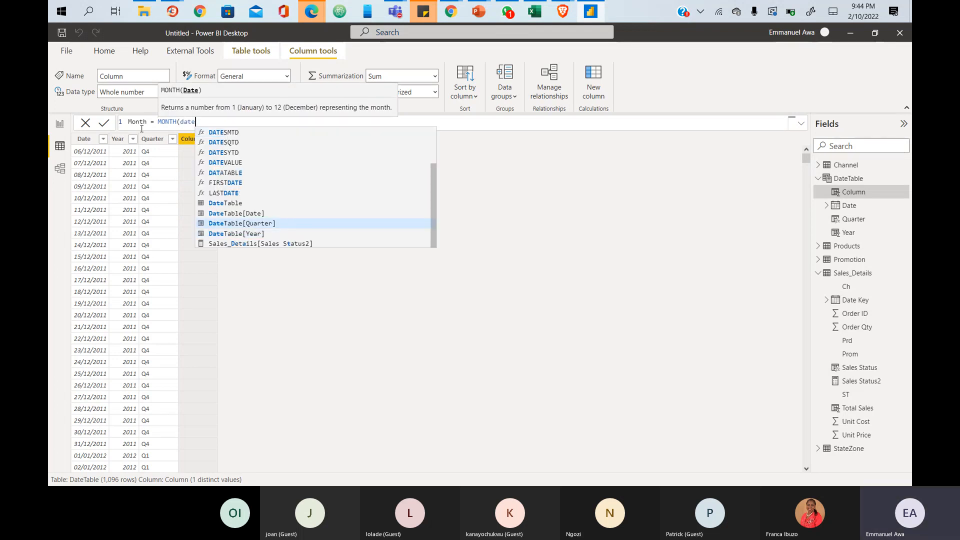
key("Up")
key("Tab")
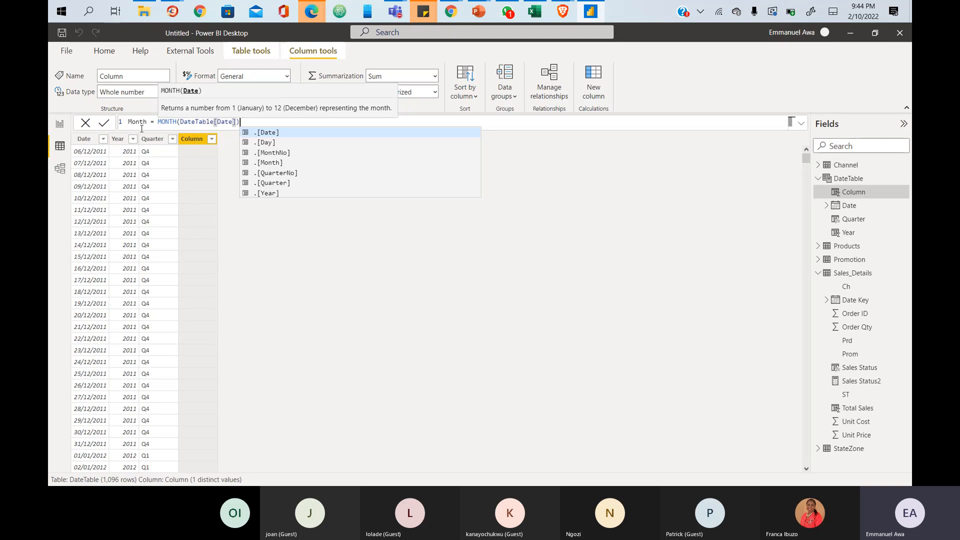
type(")")
key("Return")
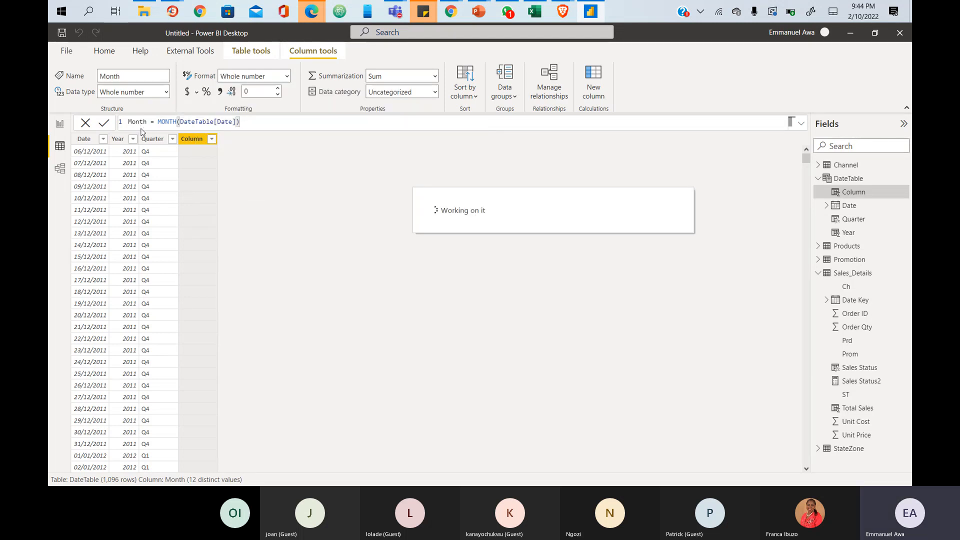
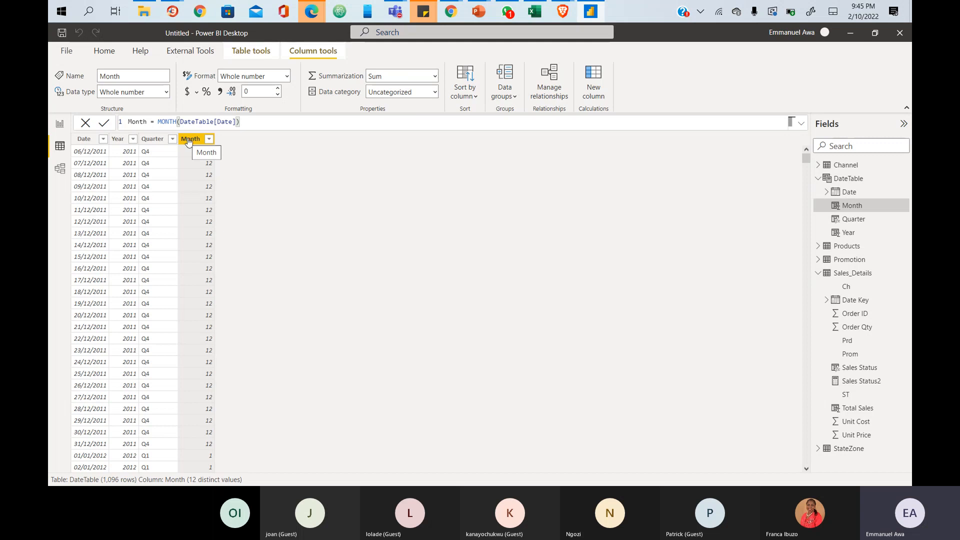
- Rename the Month column to MonthNumber, keeping the formula MONTH(DateTable[Date])
left_click(147, 122)
type("Number")
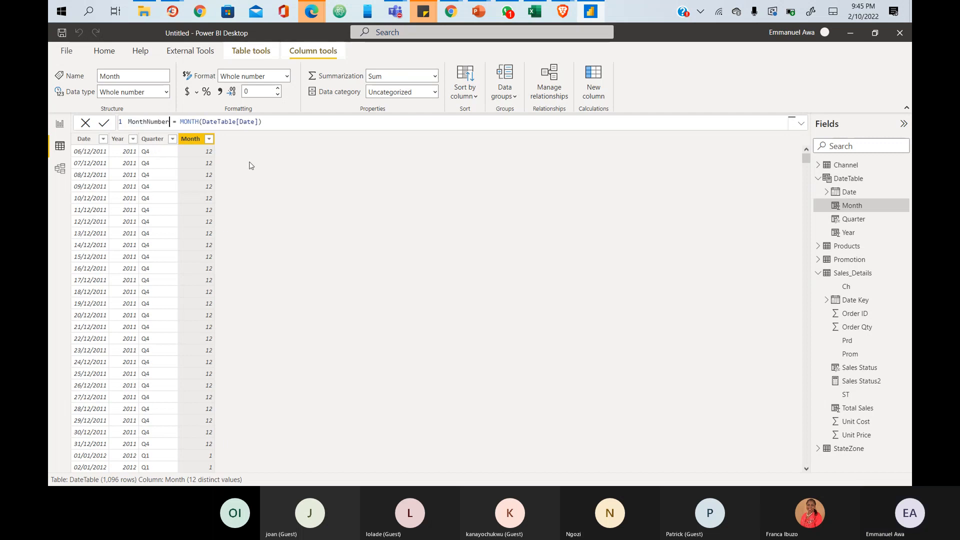
left_click(598, 94)
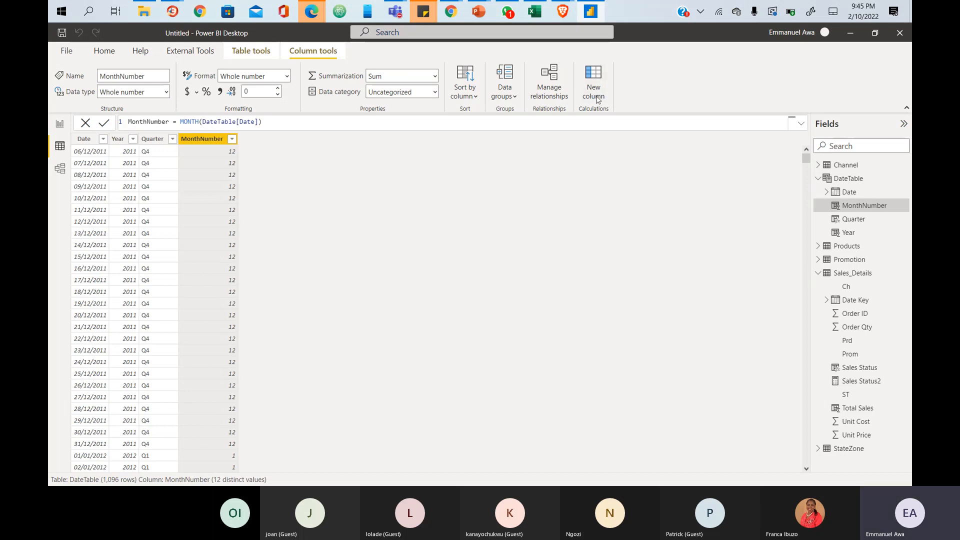
- Add a new DateTable calculated column and name it Month
left_click(597, 99)
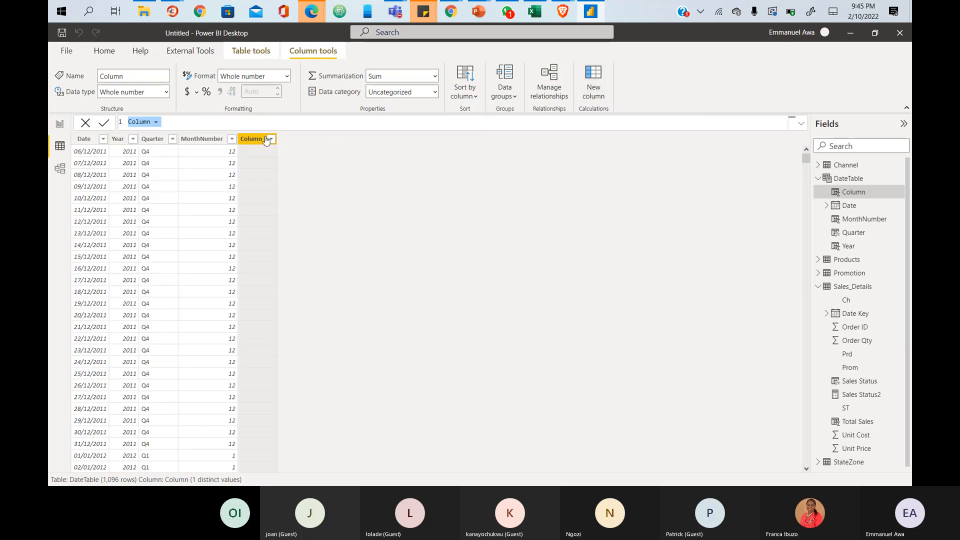
double_click(132, 122)
type("Month")
key("BackSpace")
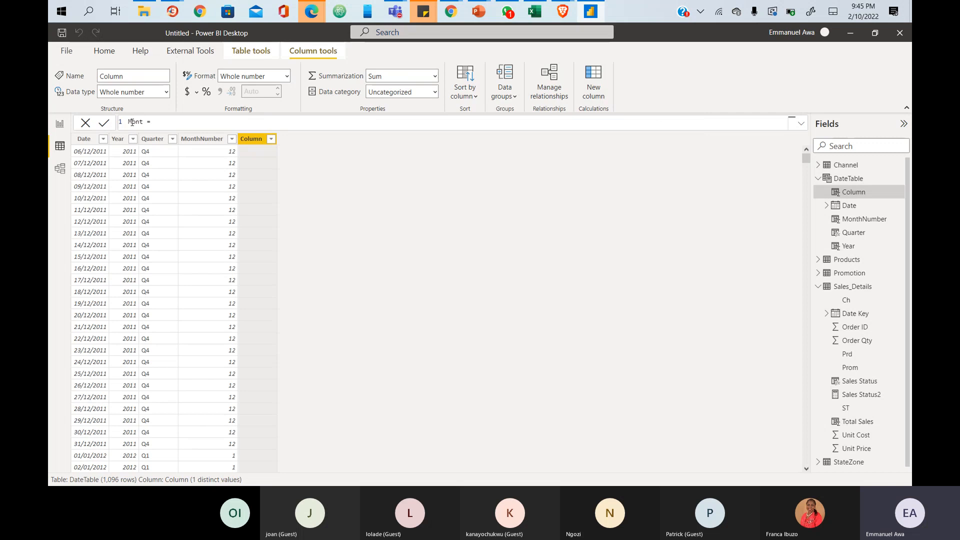
type("h")
- Start the formula with FORMAT( and point out its Value, Format and LocaleName arguments
left_click(180, 122)
type("FORM")
type("AT(")
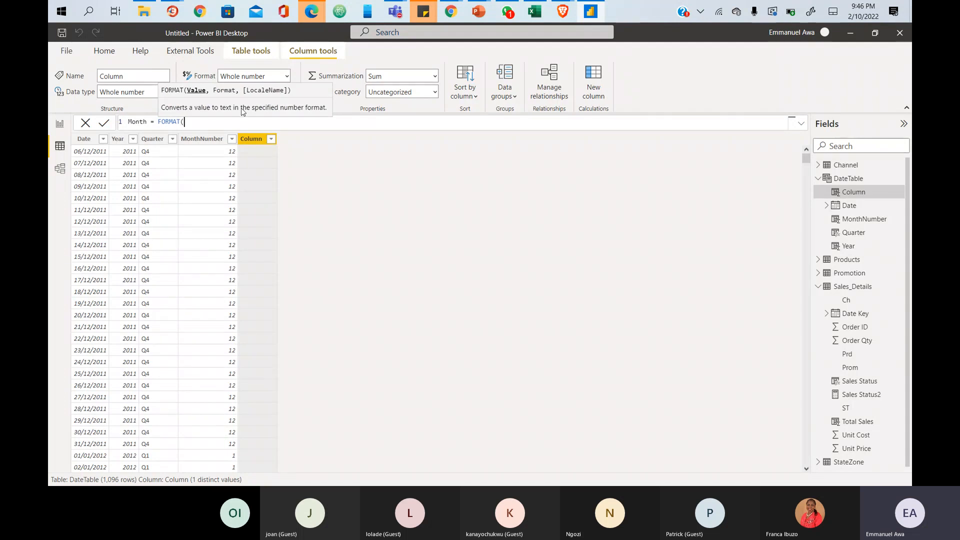
type("###########")
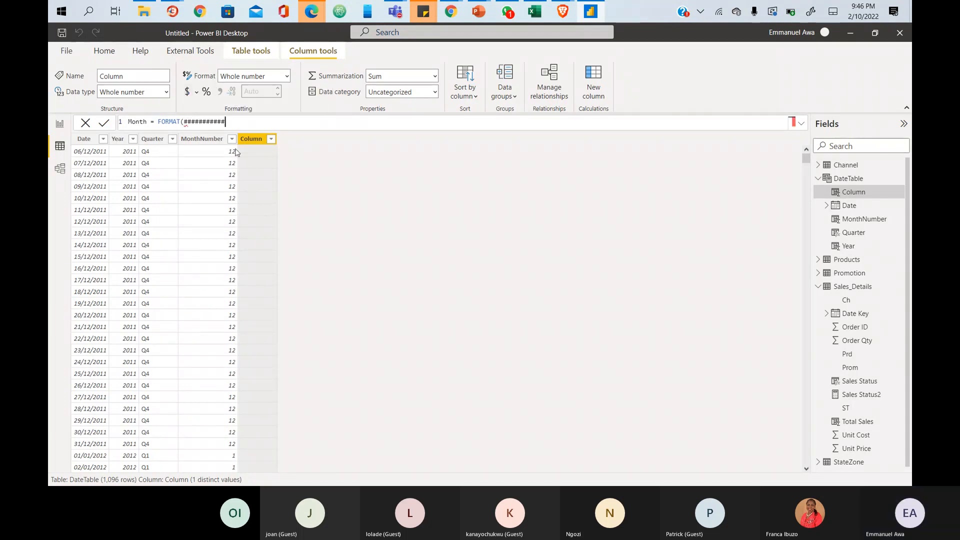
key("BackSpace")
key("BackSpace")
key("BackSpace")
key("BackSpace")
key("BackSpace")
key("BackSpace")
key("BackSpace")
key("BackSpace")
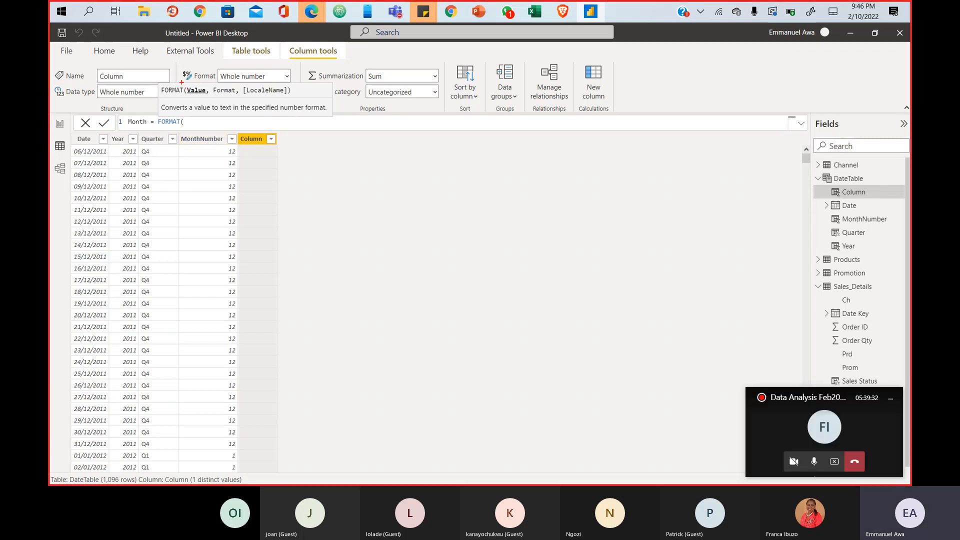
left_click_drag(181, 82, 211, 97)
left_click_drag(210, 83, 242, 97)
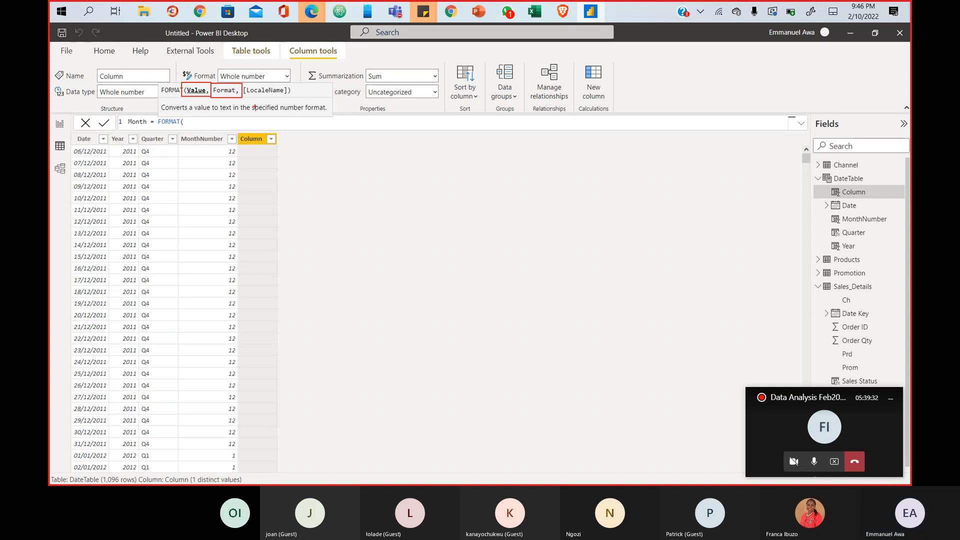
mouse_move(243, 83)
left_mouse_down()
mouse_move(252, 95)
mouse_move(296, 99)
left_mouse_up()
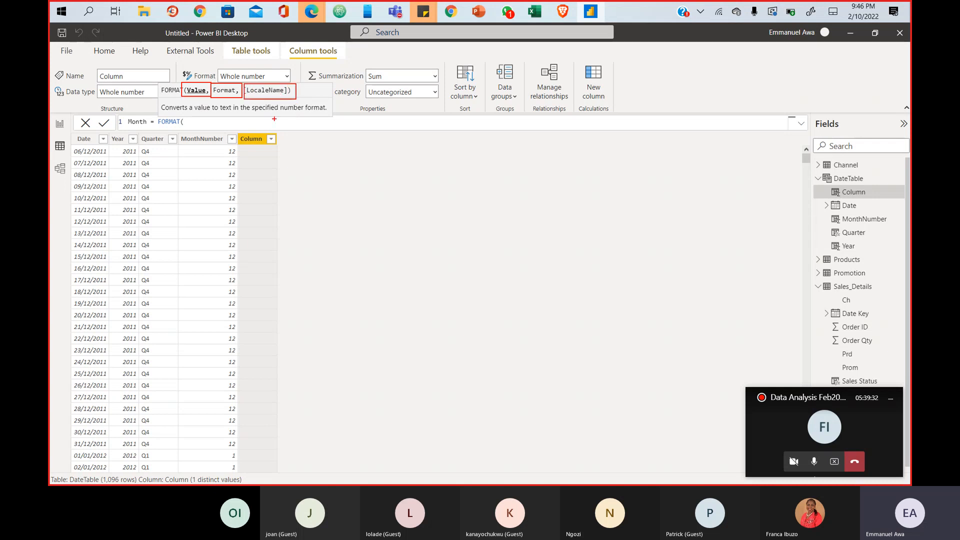
key("Escape")
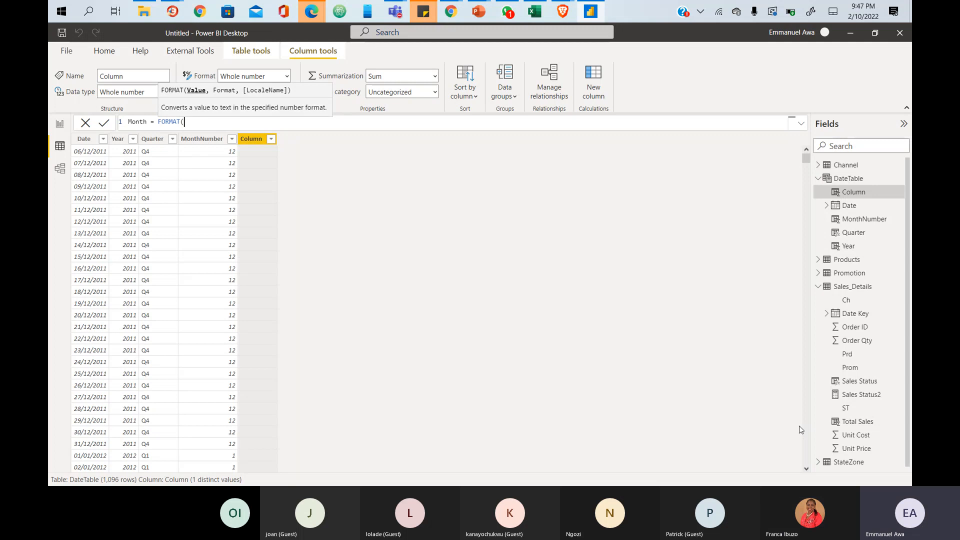
- Insert DateTable[Date] from autocomplete as the value for FORMAT
type("date")
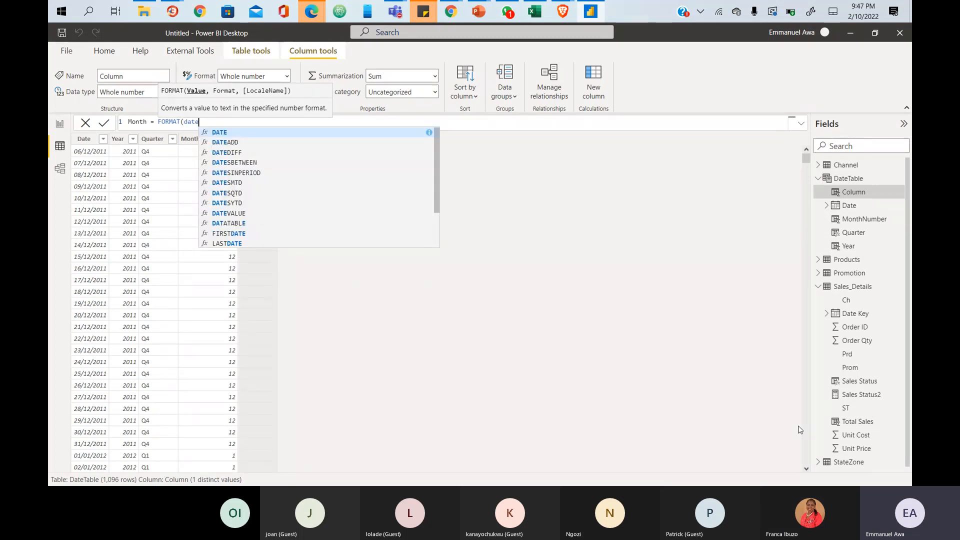
key("Up")
key("Up")
key("Up")
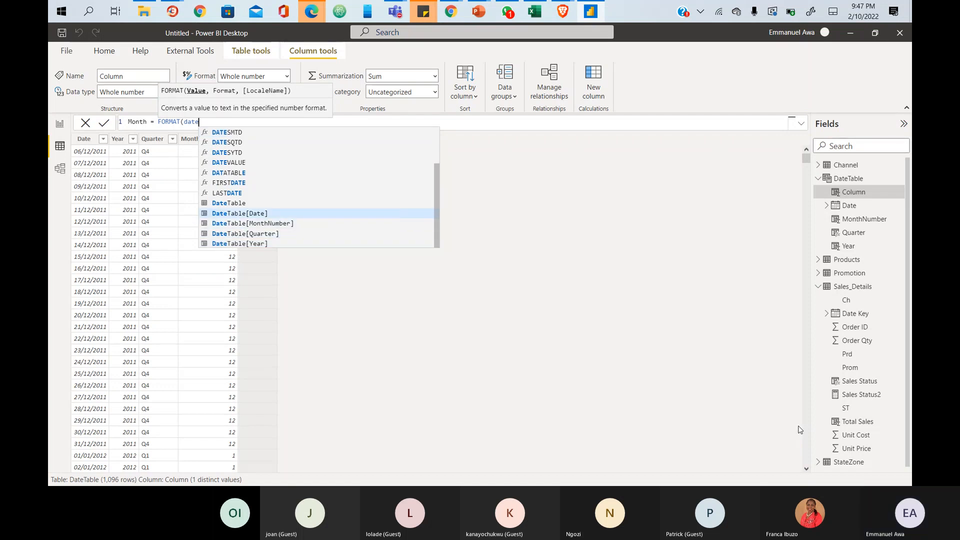
key("Tab")
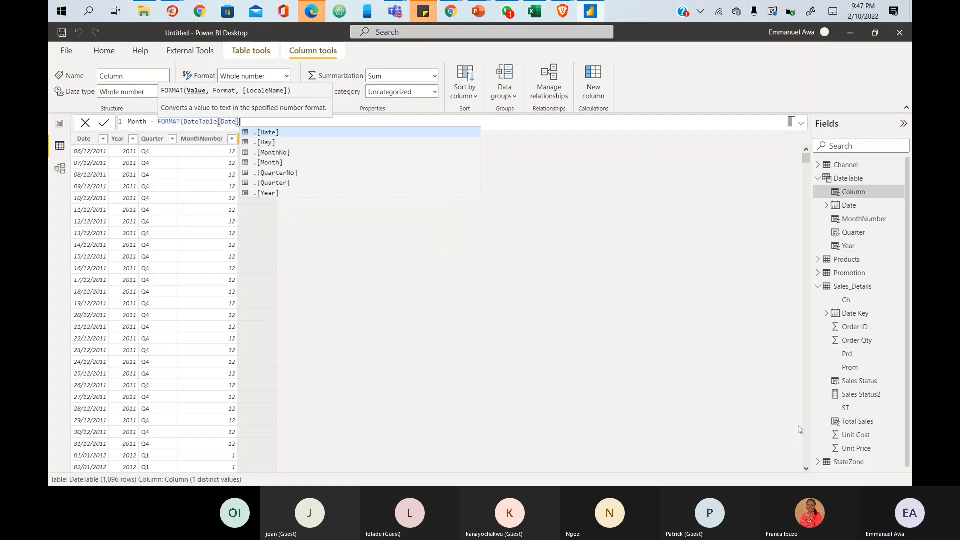
type(",")
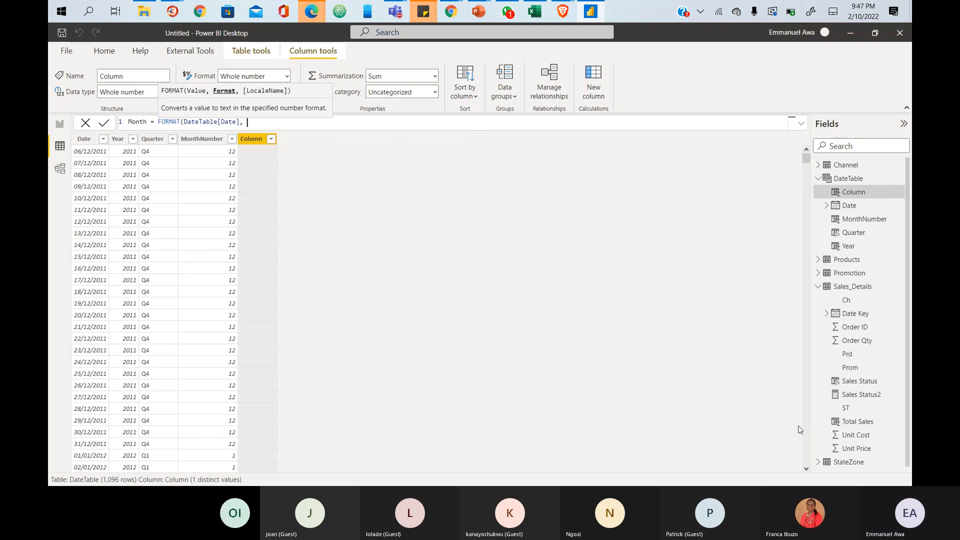
key("BackSpace")
key("BackSpace")
key("BackSpace")
key("BackSpace")
key("BackSpace")
key("BackSpace")
key("BackSpace")
key("BackSpace")
key("BackSpace")
key("BackSpace")
key("BackSpace")
key("BackSpace")
key("BackSpace")
key("BackSpace")
key("BackSpace")
key("BackSpace")
key("BackSpace")
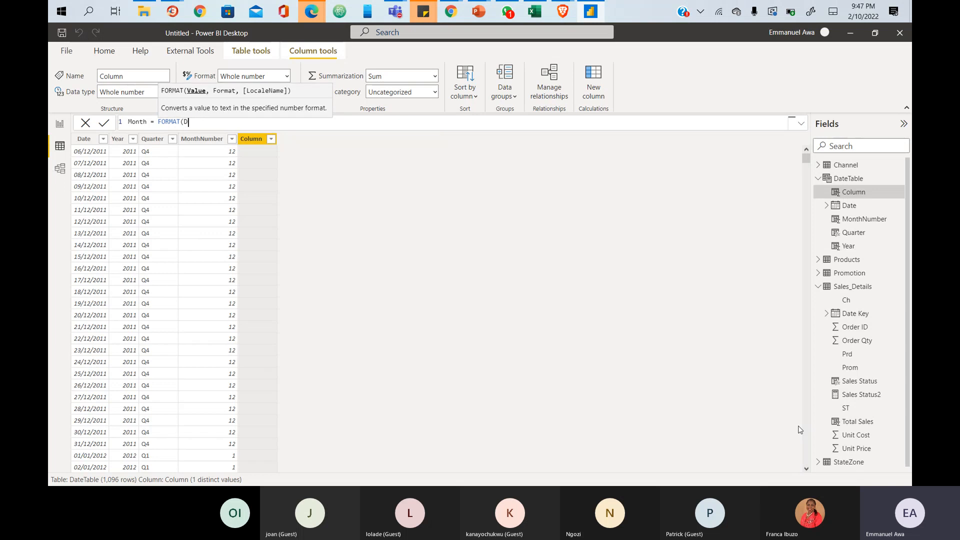
type("Data")
key("Up")
key("Up")
key("Up")
key("Up")
key("Up")
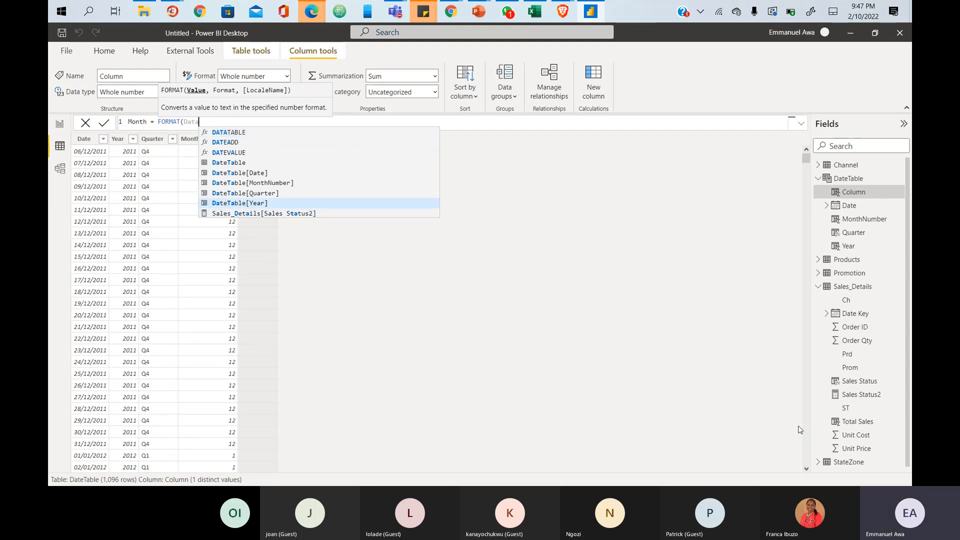
key("Tab")
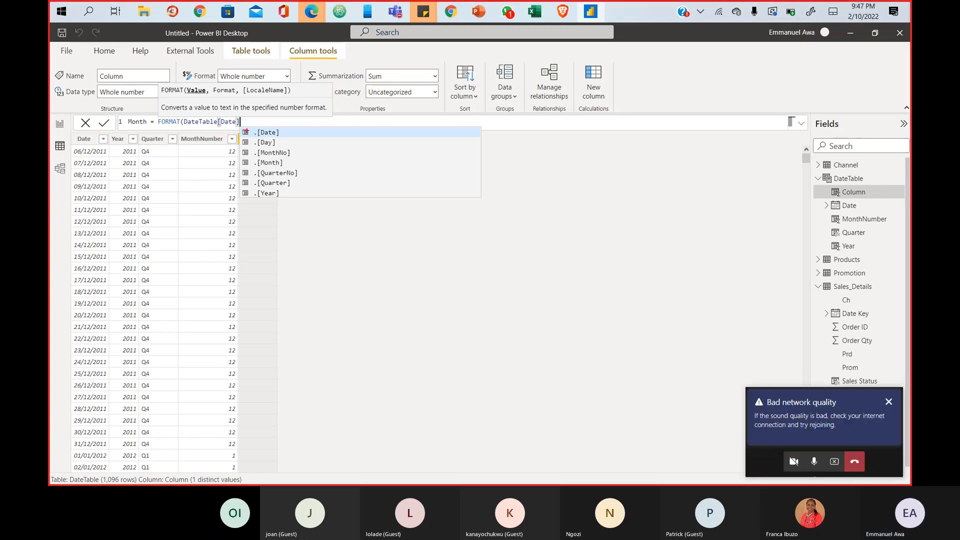
mouse_move(244, 124)
left_mouse_down()
mouse_move(286, 144)
mouse_move(303, 200)
left_mouse_up()
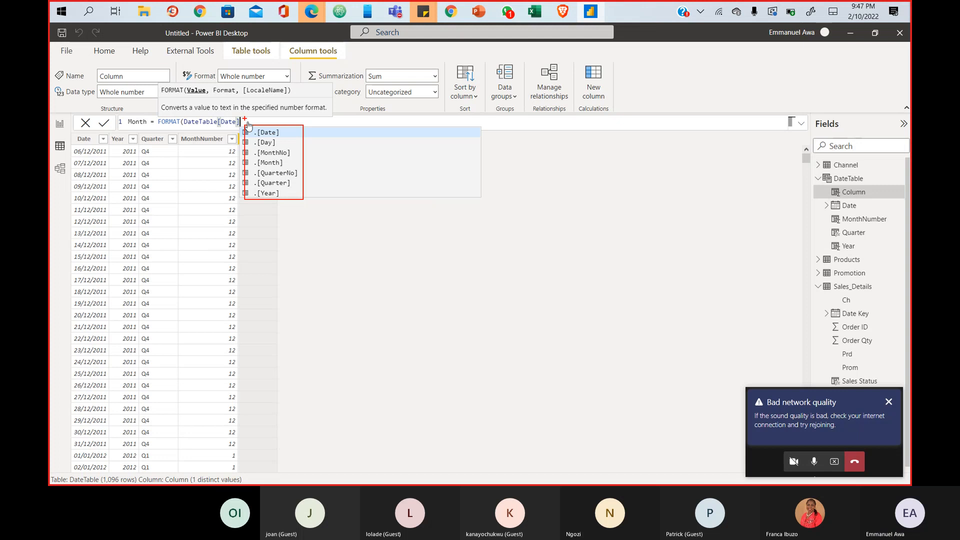
key("Escape")
- Add the "mmm" format argument and close the bracket: FORMAT(DateTable[Date], "mmm")
type(",")
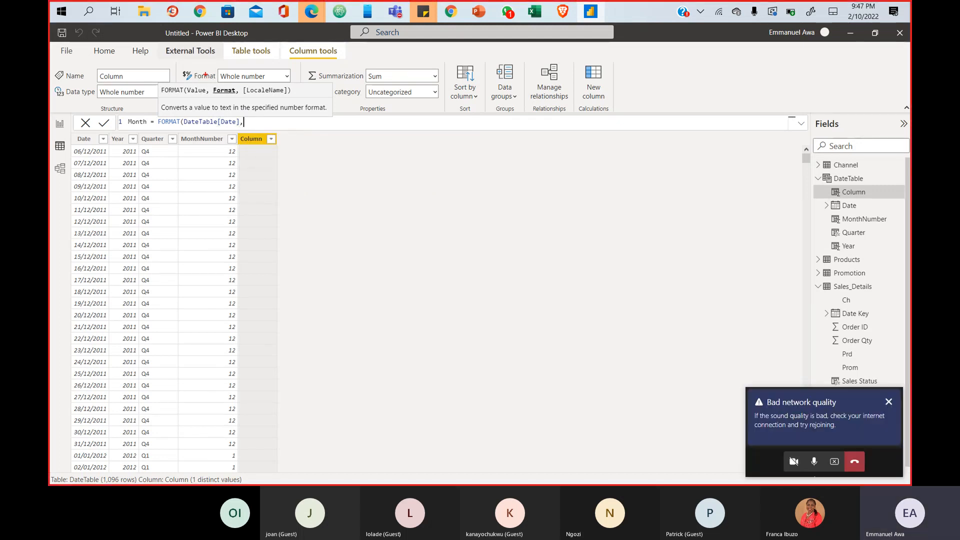
left_click_drag(209, 86, 242, 98)
key("Escape")
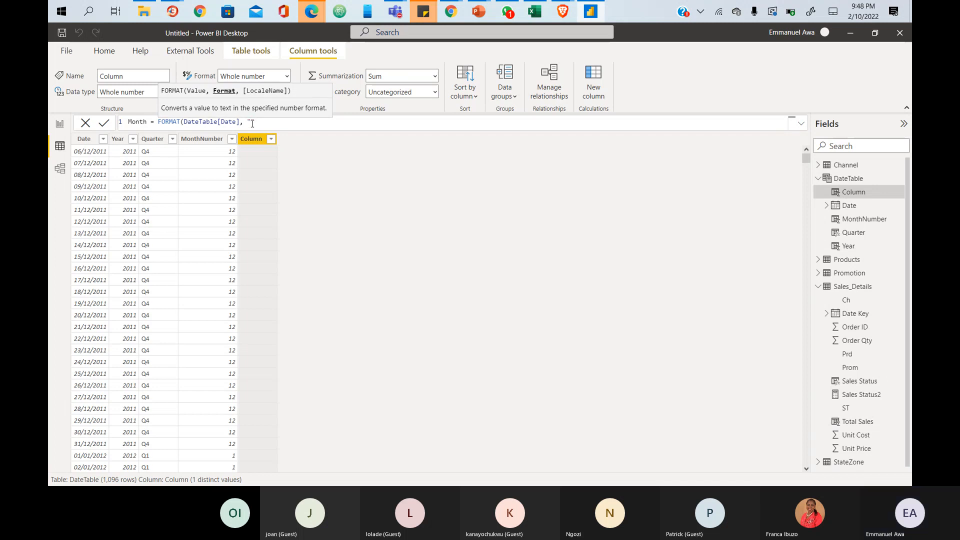
type("mmm")
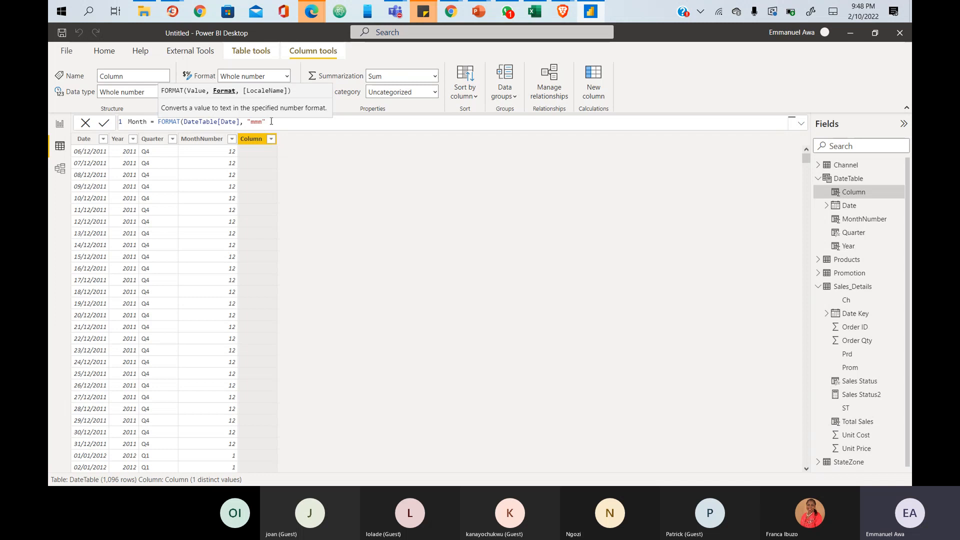
left_click(272, 121)
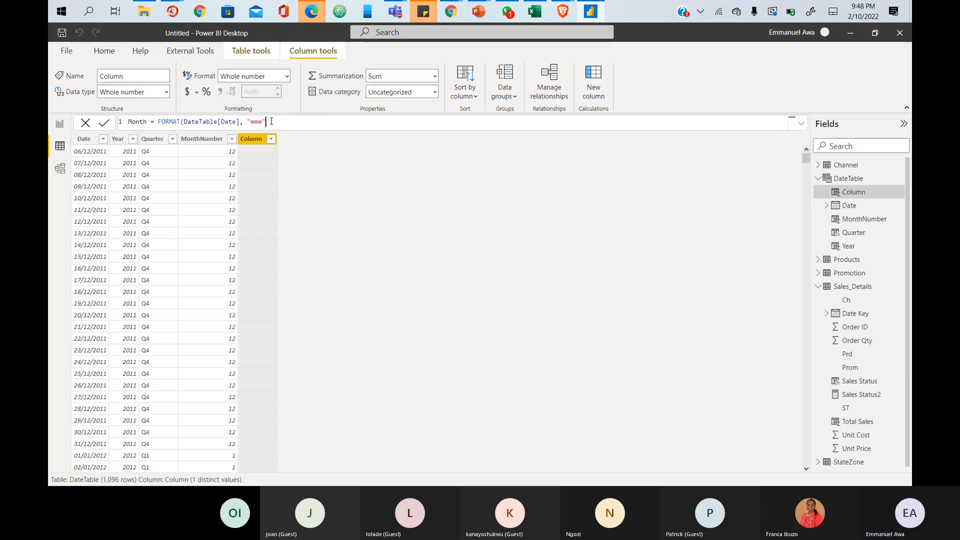
type(")")
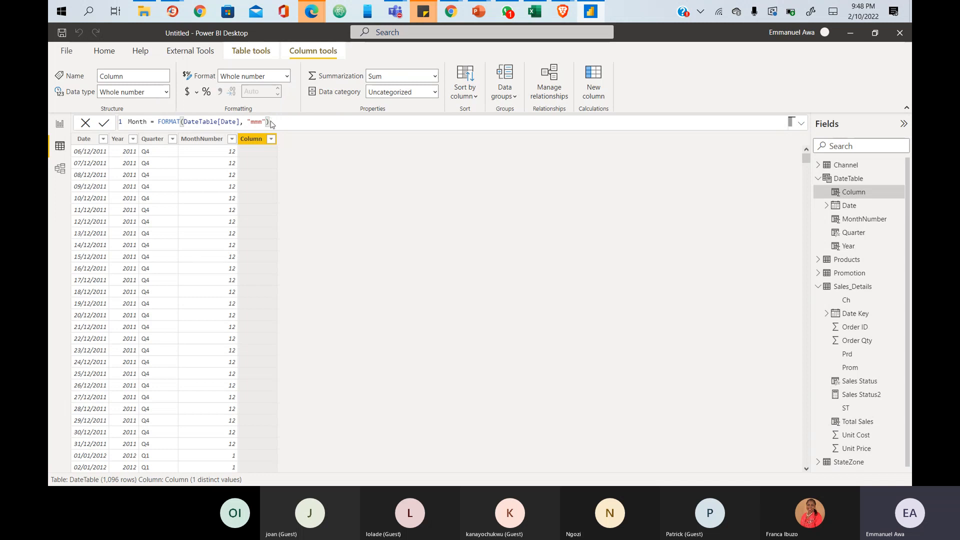
- Commit the Month formula, try "mm" for two-digit month numbers, then extend it to "mmmm"
key("Return")
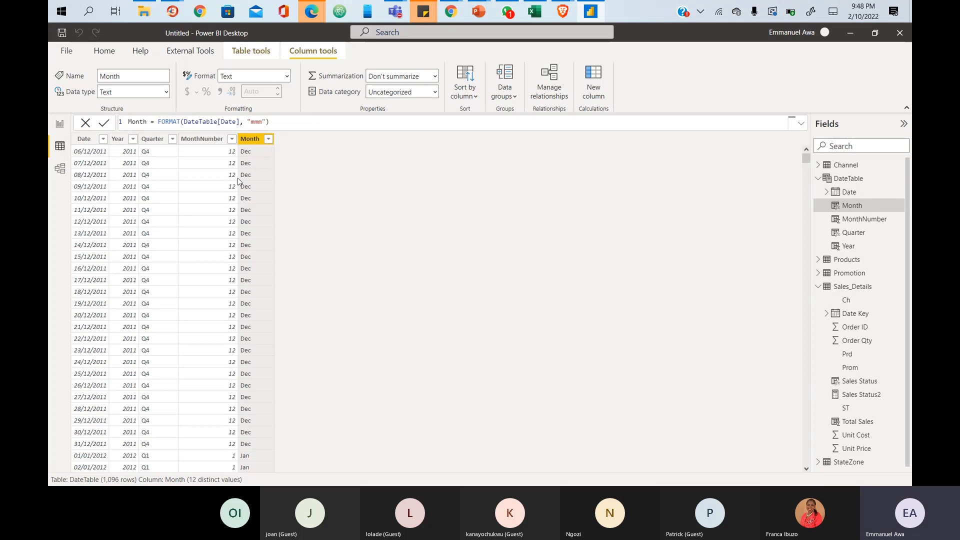
left_click(254, 122)
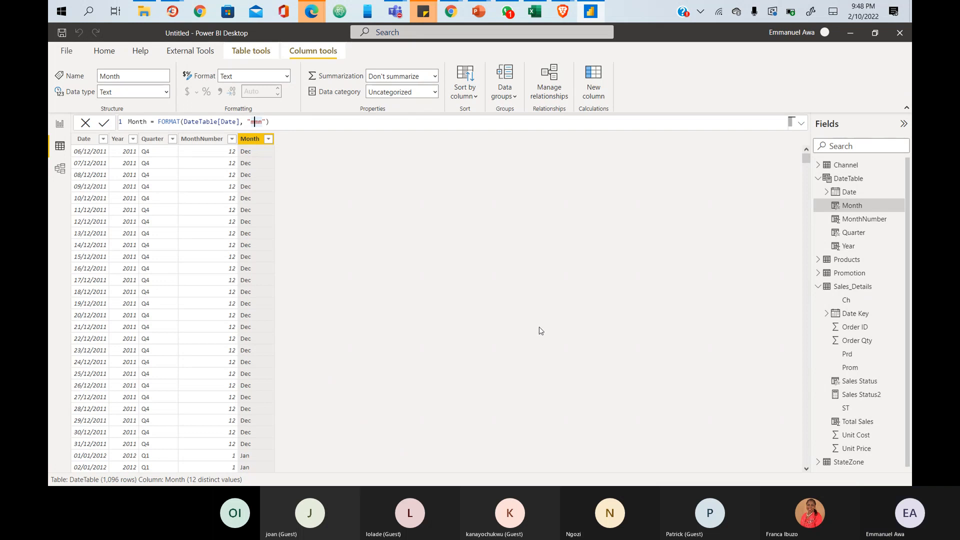
key("BackSpace")
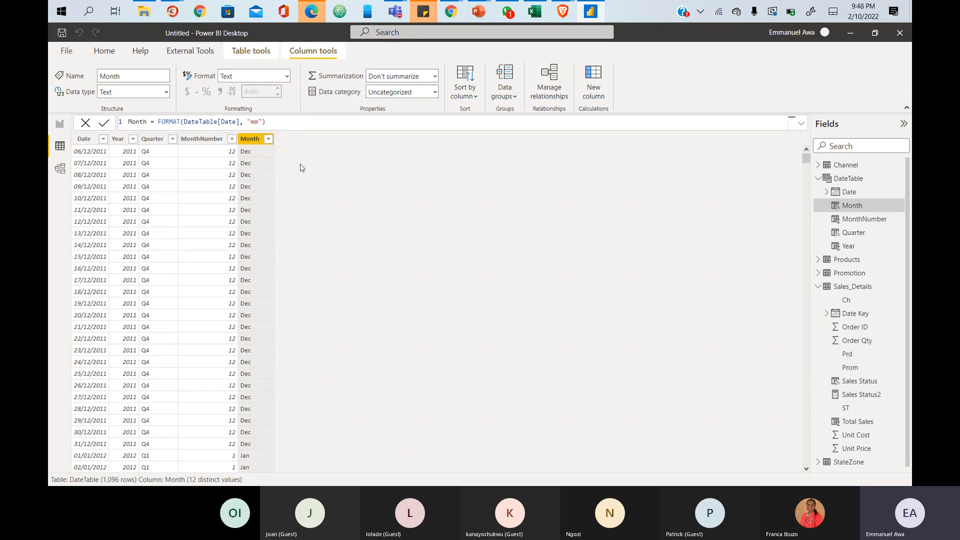
key("Return")
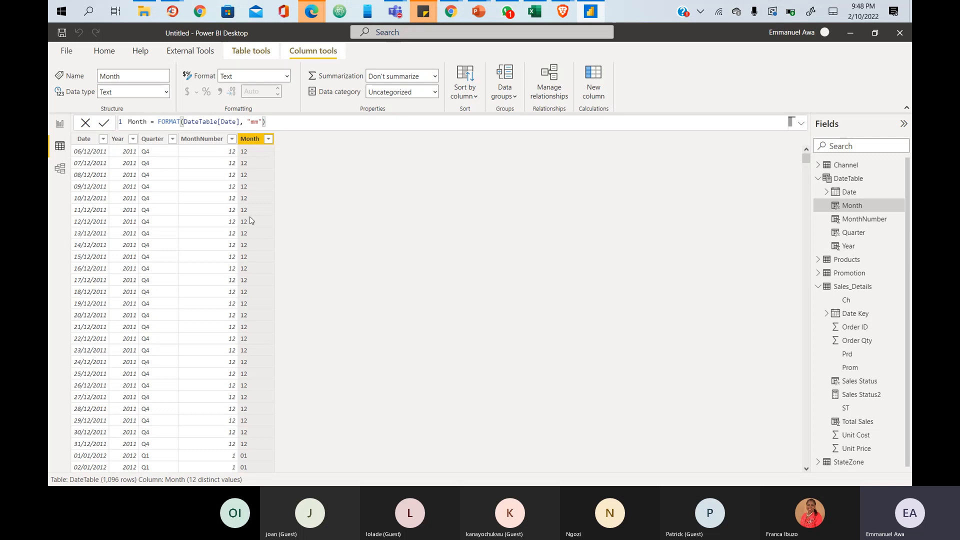
left_click(255, 122)
type("mmm")
- Apply the "mmmm" format and scroll to check the full month names
key("Return")
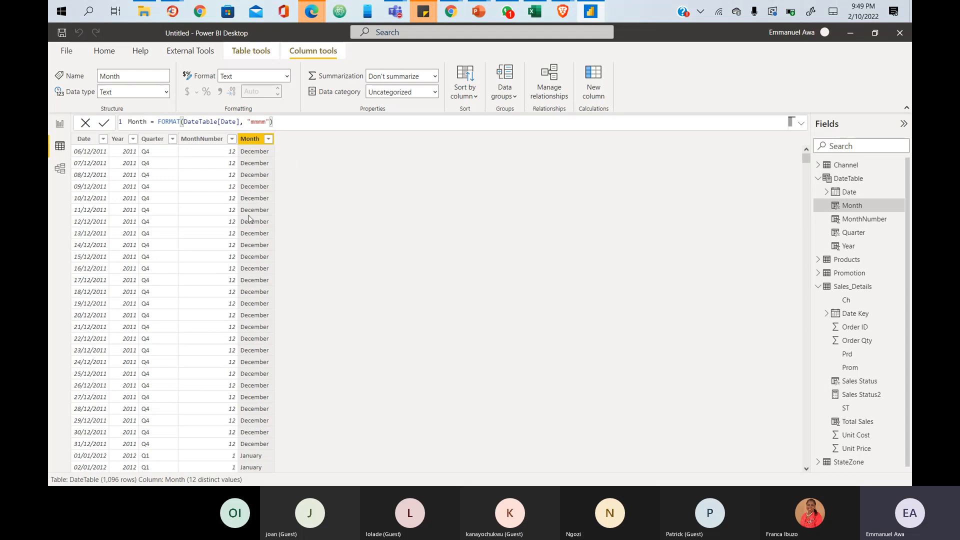
scroll(269, 335, "down", 20)
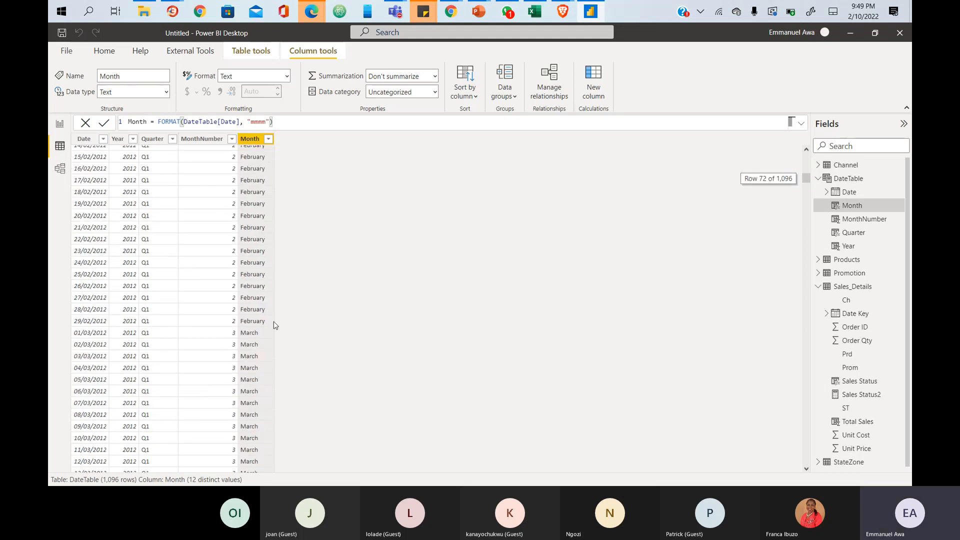
scroll(268, 325, "down", 20)
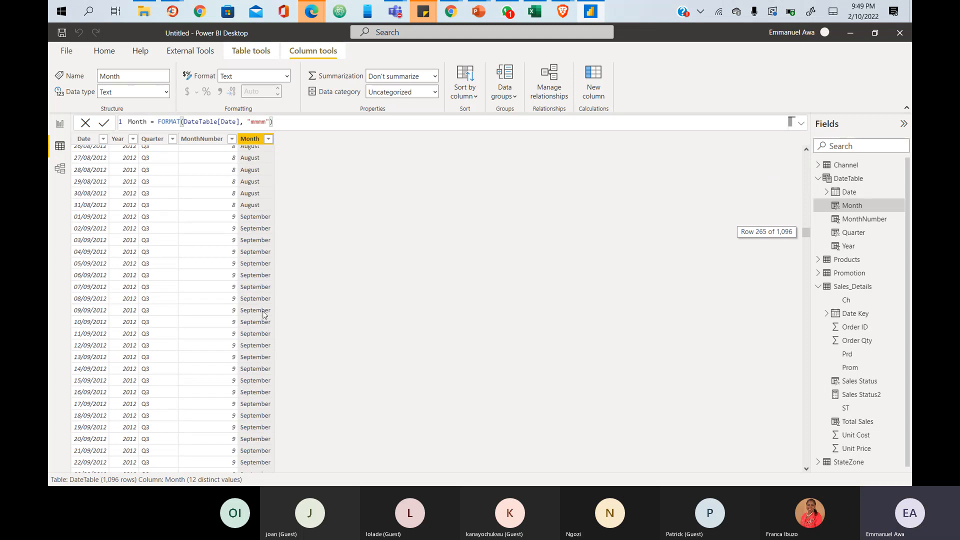
scroll(275, 286, "up", 20)
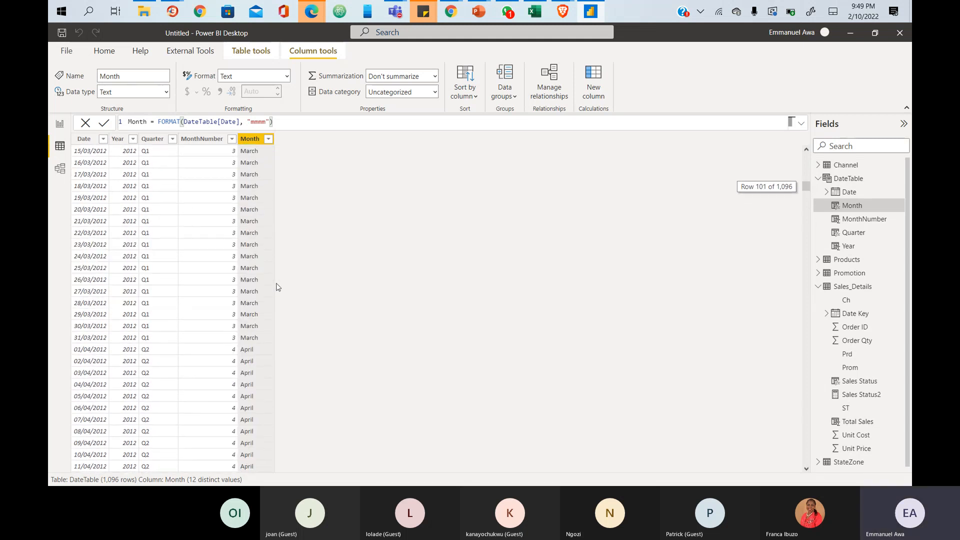
scroll(276, 272, "up", 11)
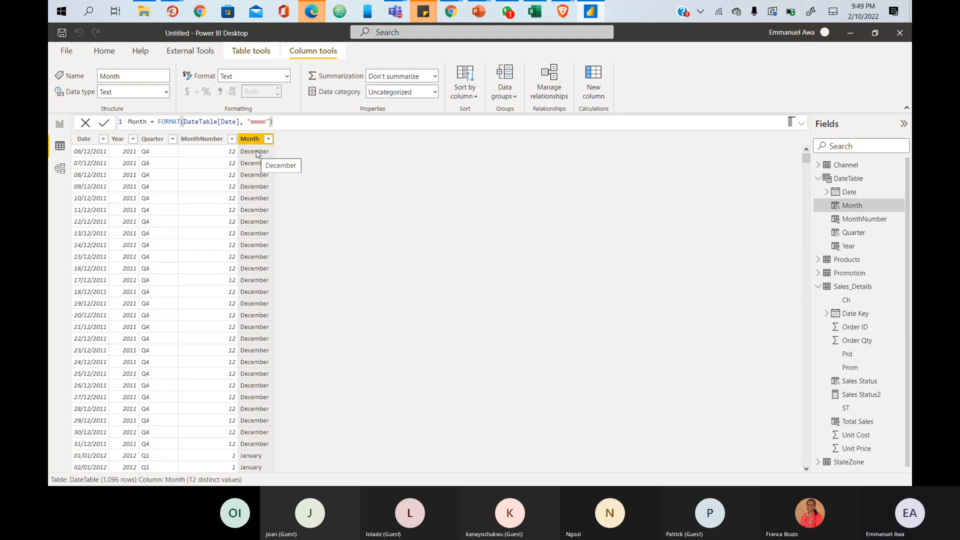
- Switch the Month format back to "mmm" for Dec and Jan, then add another new column
left_click(257, 122)
key("BackSpace")
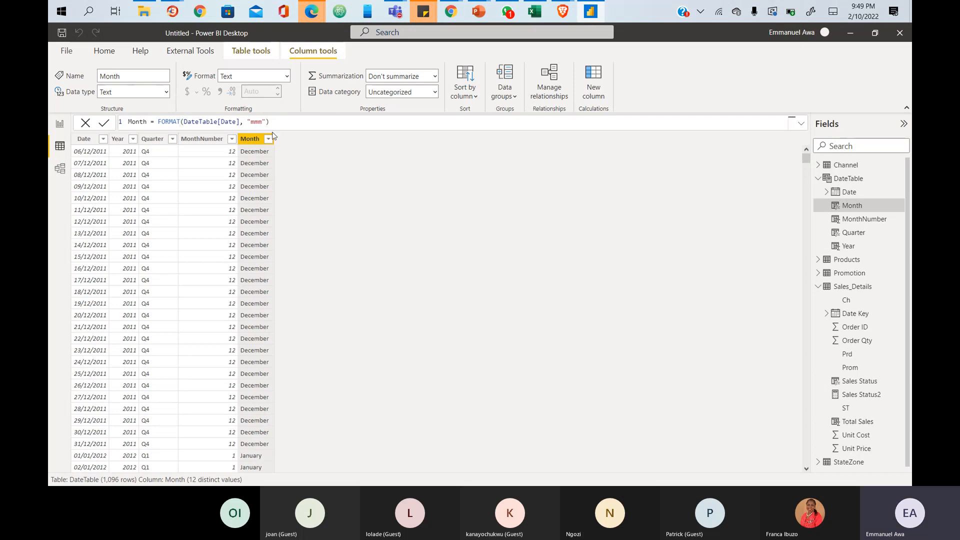
key("Return")
left_click(279, 121)
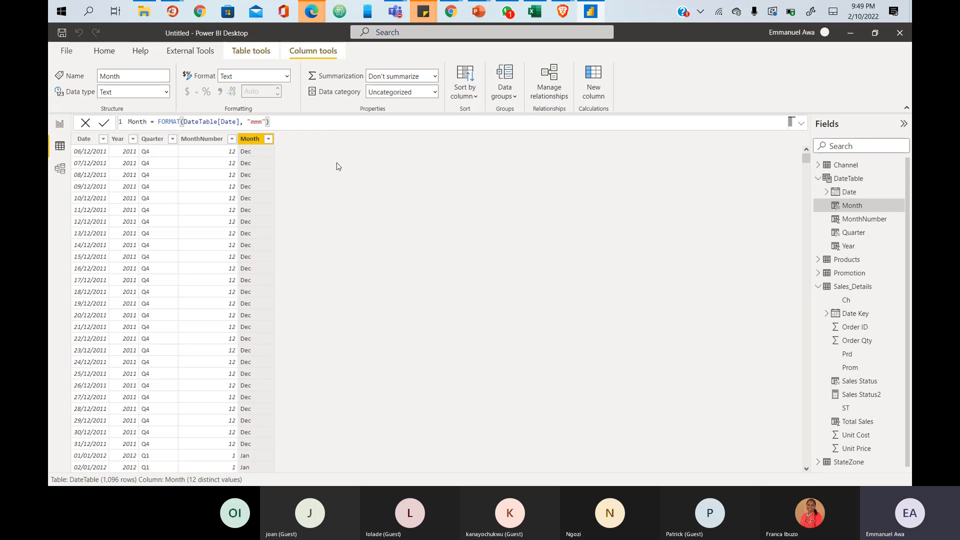
left_click(602, 95)
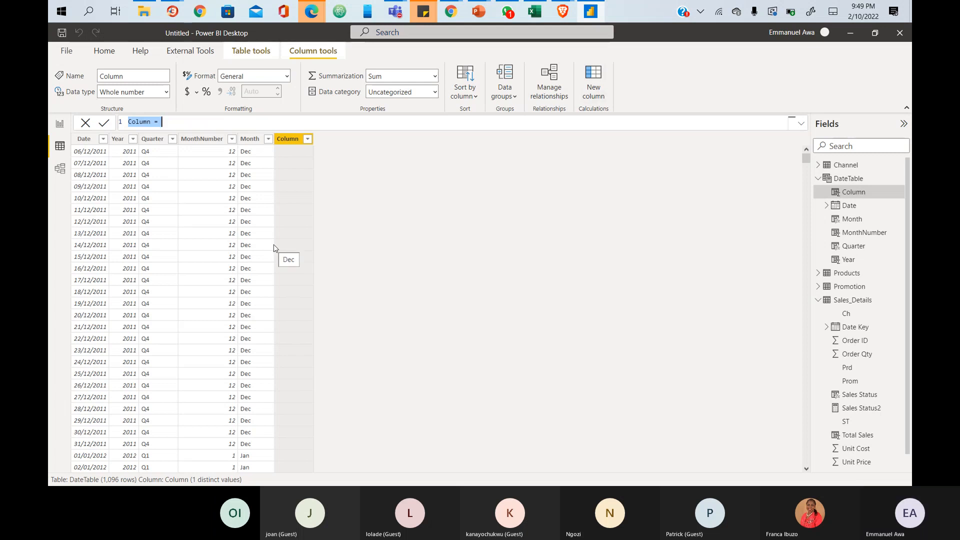
- Name the new column Week and start a WEEKDAY( formula, noting its Date and ReturnType arguments
type("We")
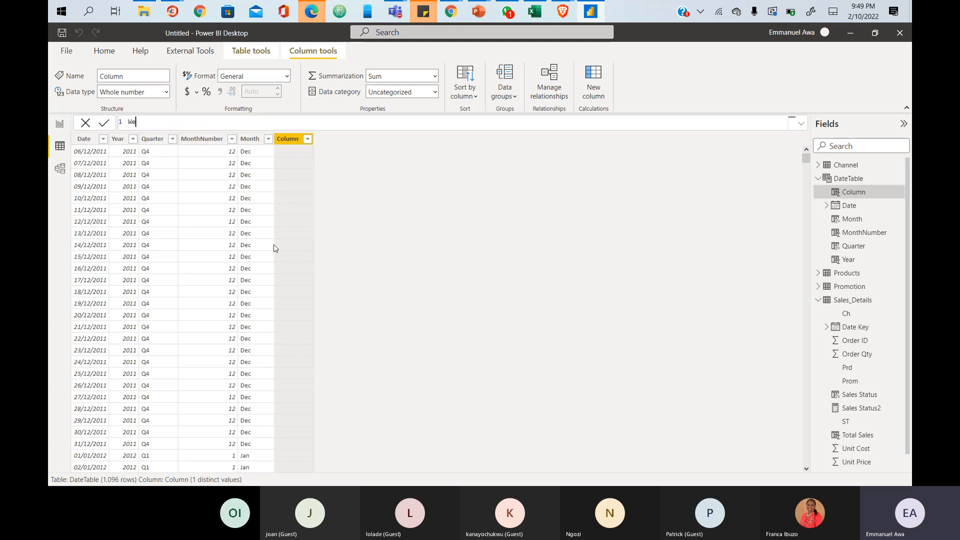
type("ek = WEEK")
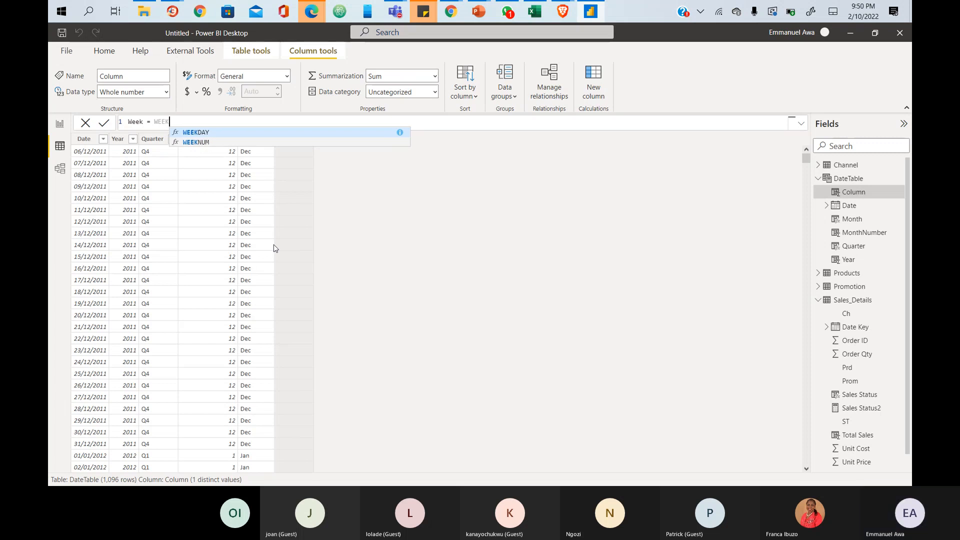
left_click(219, 130)
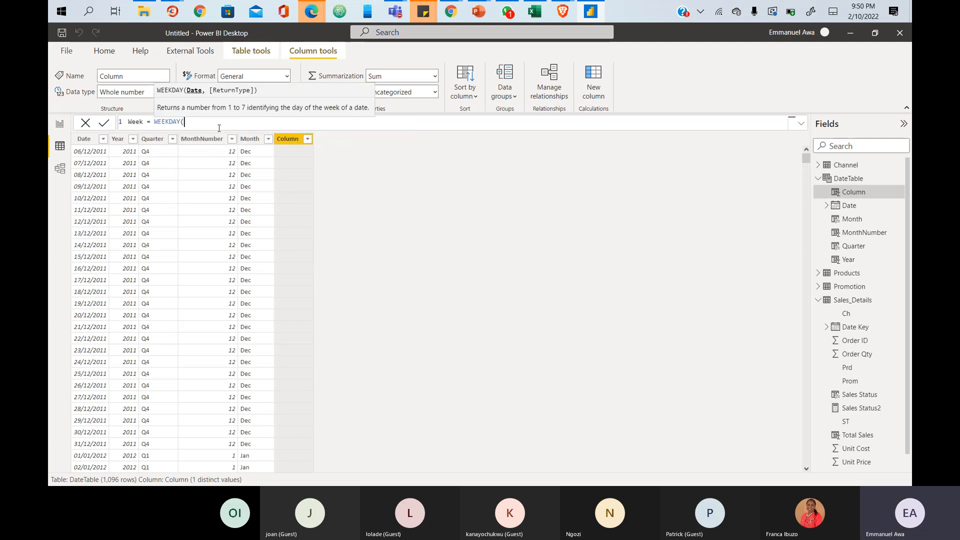
type("###########")
key("BackSpace")
key("BackSpace")
key("BackSpace")
key("BackSpace")
key("BackSpace")
key("BackSpace")
key("BackSpace")
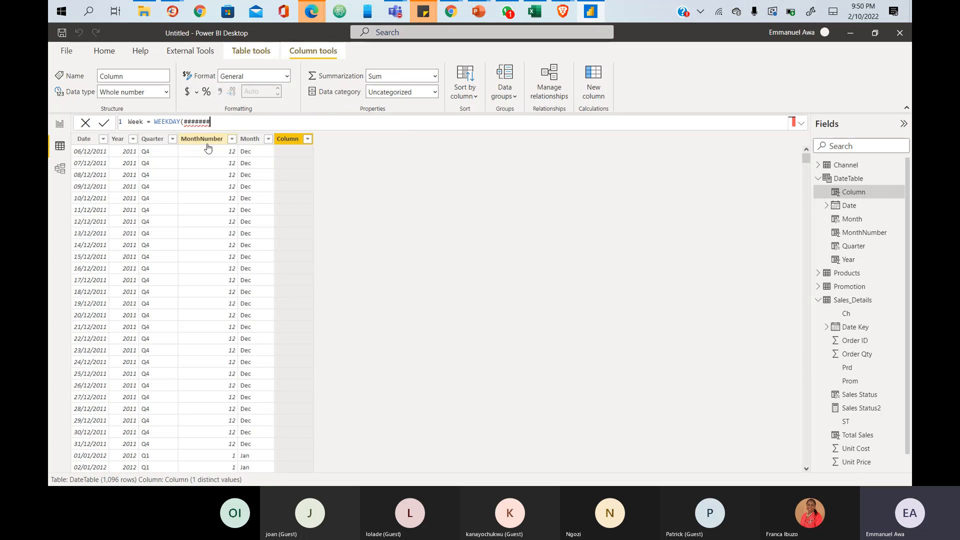
key("BackSpace")
key("BackSpace")
key("BackSpace")
key("BackSpace")
key("BackSpace")
type("(")
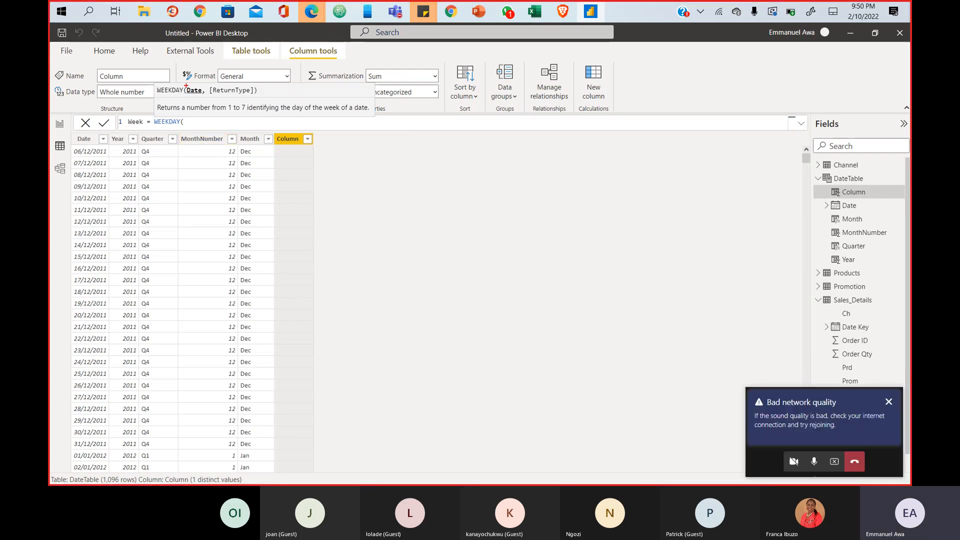
left_click_drag(201, 95, 256, 96)
key("Escape")
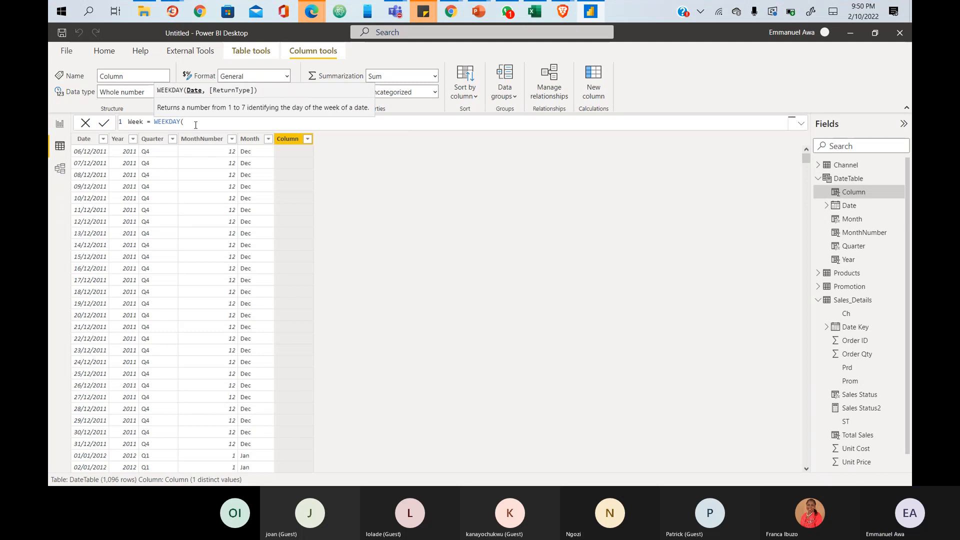
- Complete and commit Week = WEEKDAY(DateTable[Date],1)
type("date")
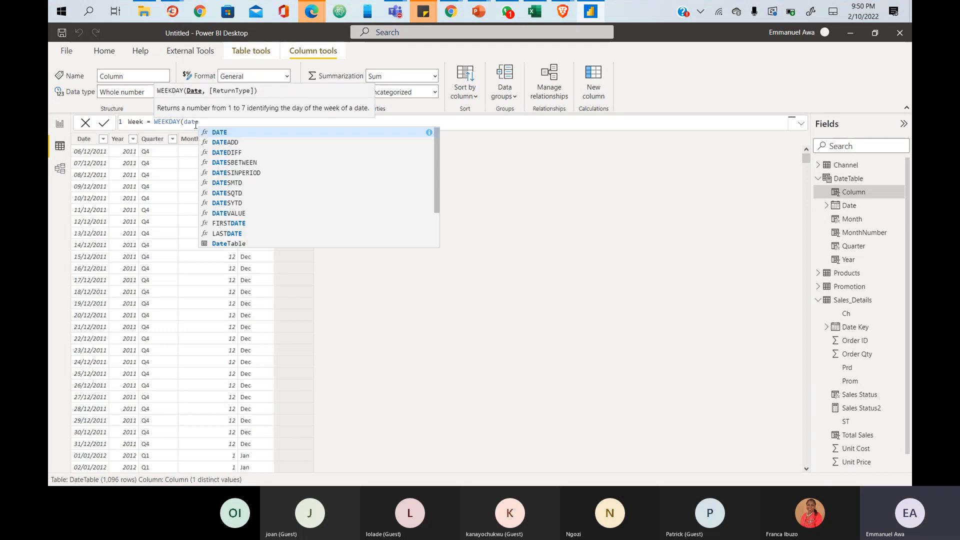
left_click(283, 204)
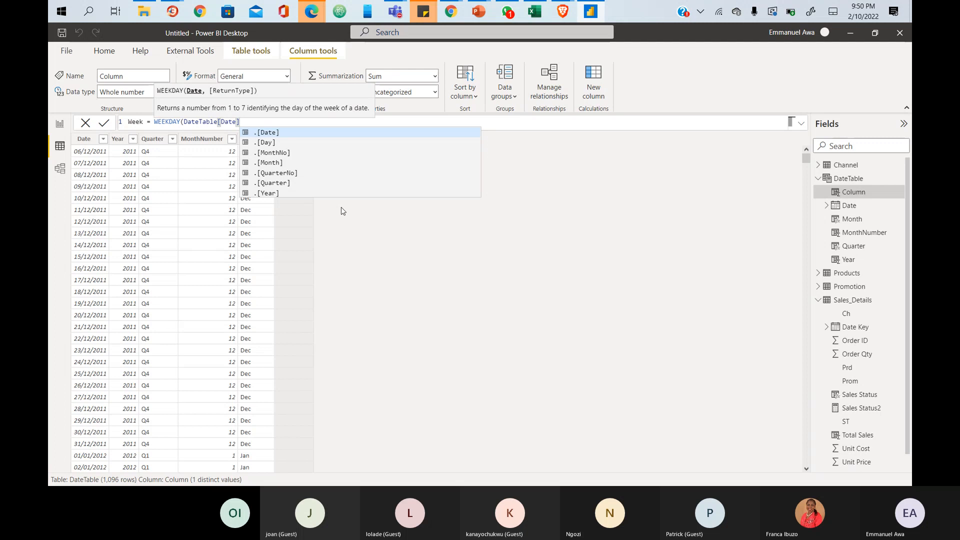
type(",")
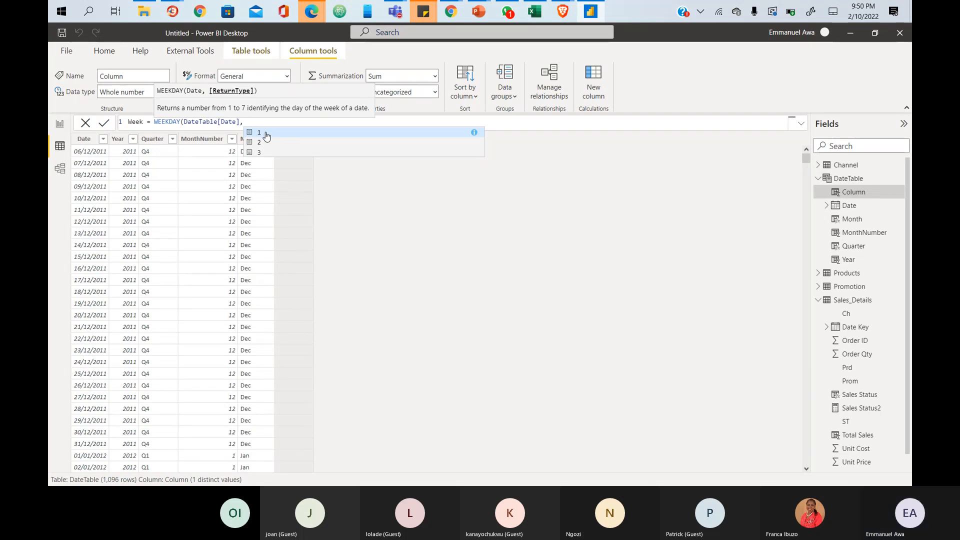
type("1")
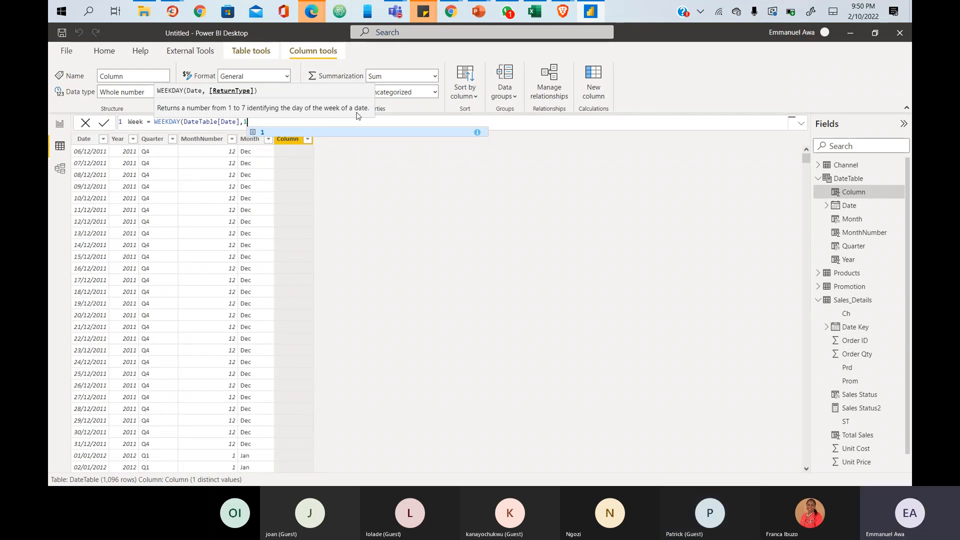
type(")")
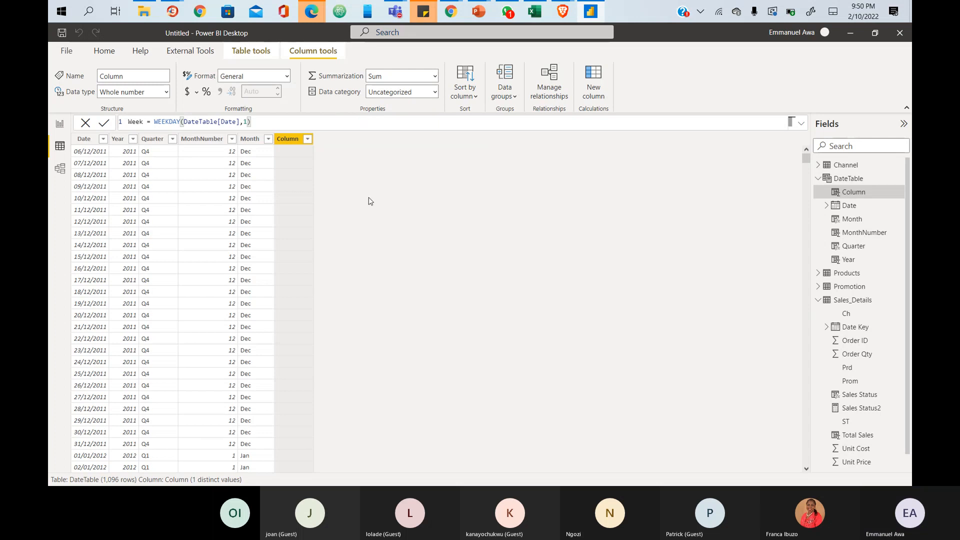
key("Return")
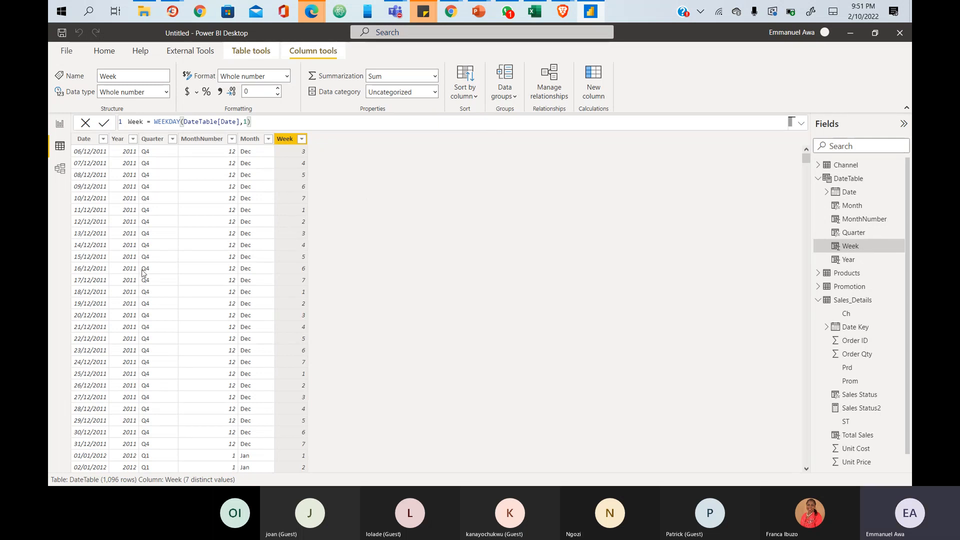
scroll(180, 303, "down", 6)
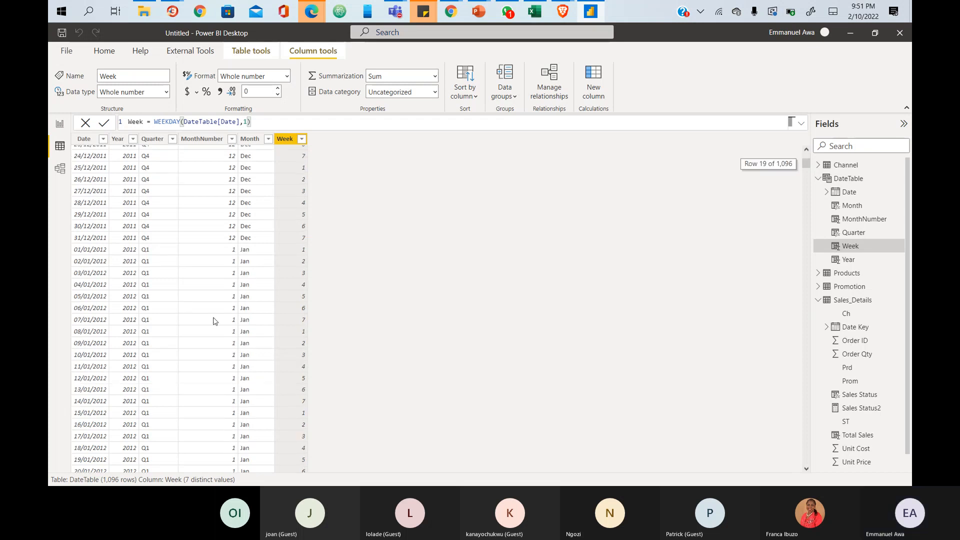
scroll(130, 315, "up", 6)
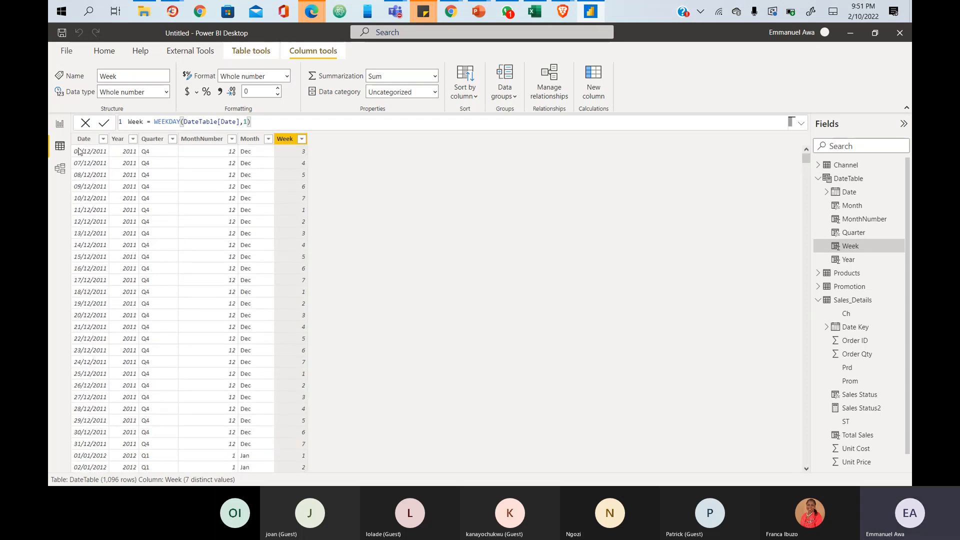
left_click(90, 152)
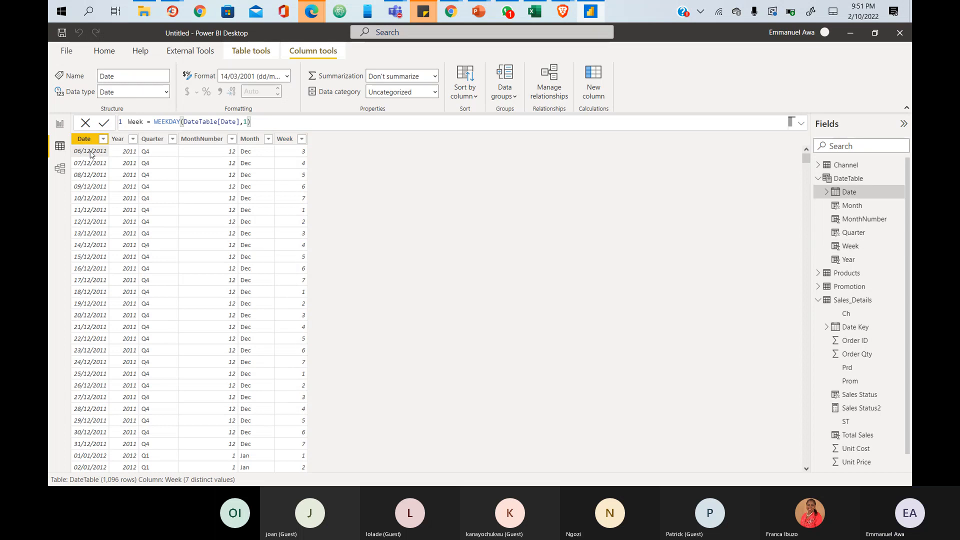
right_click(90, 152)
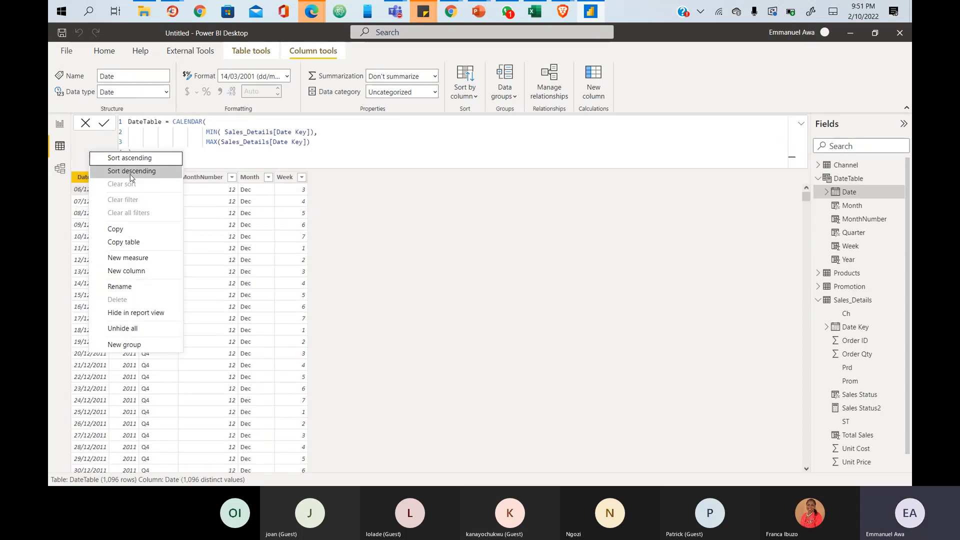
left_click(120, 229)
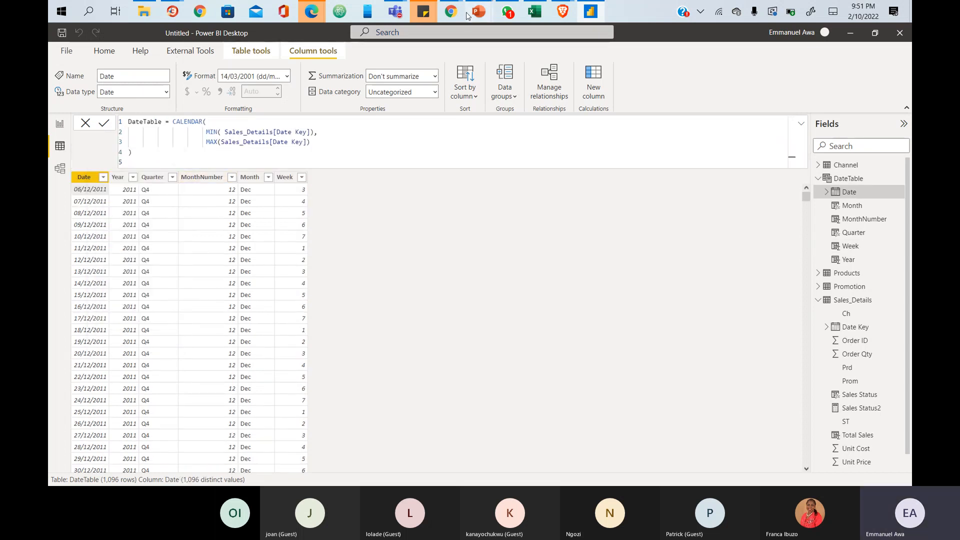
- Open a new Chrome tab and go to google.com
mouse_move(461, 13)
left_click(483, 45)
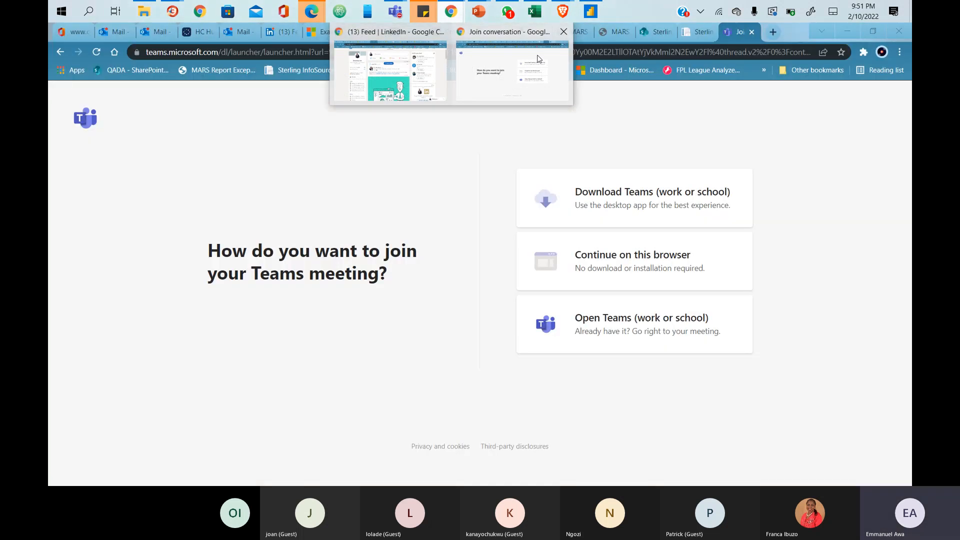
key("ctrl+t")
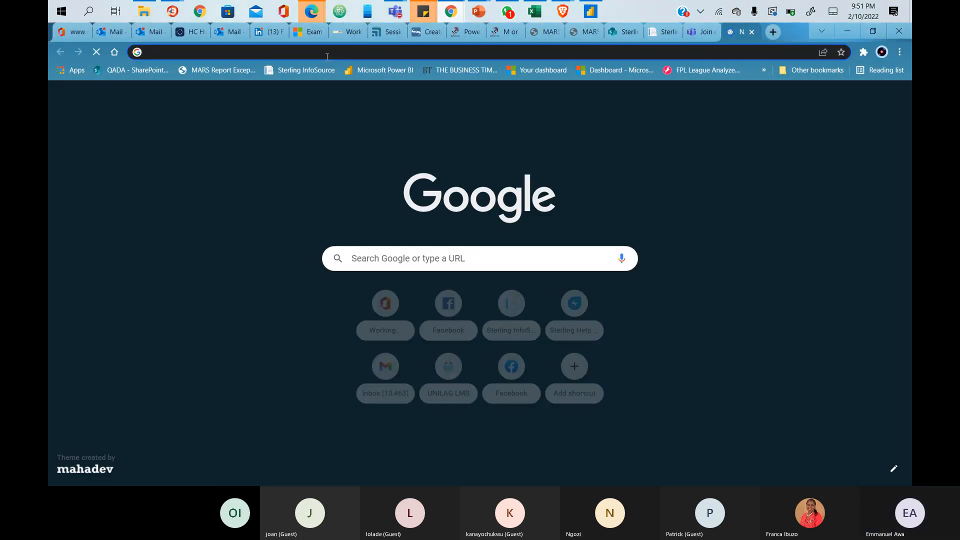
key("ctrl+v")
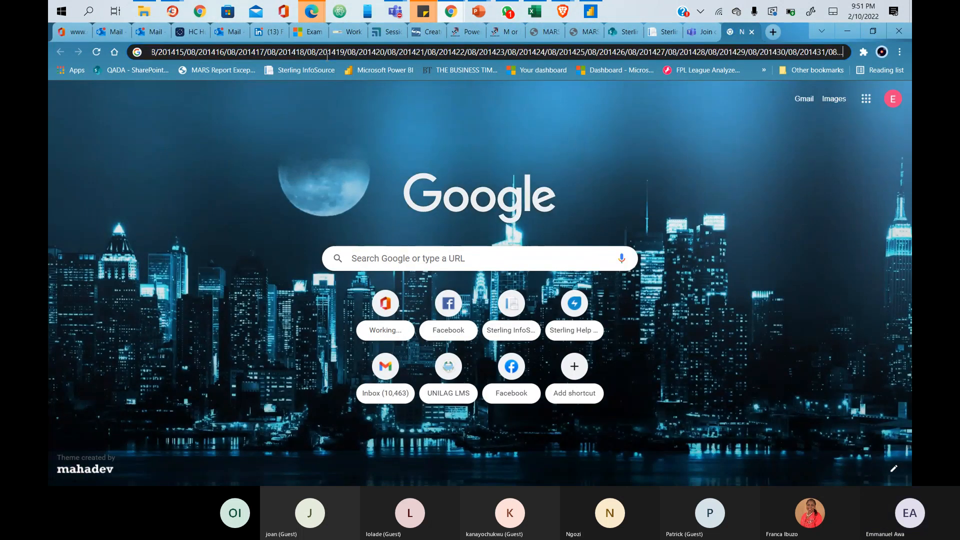
triple_click(326, 55)
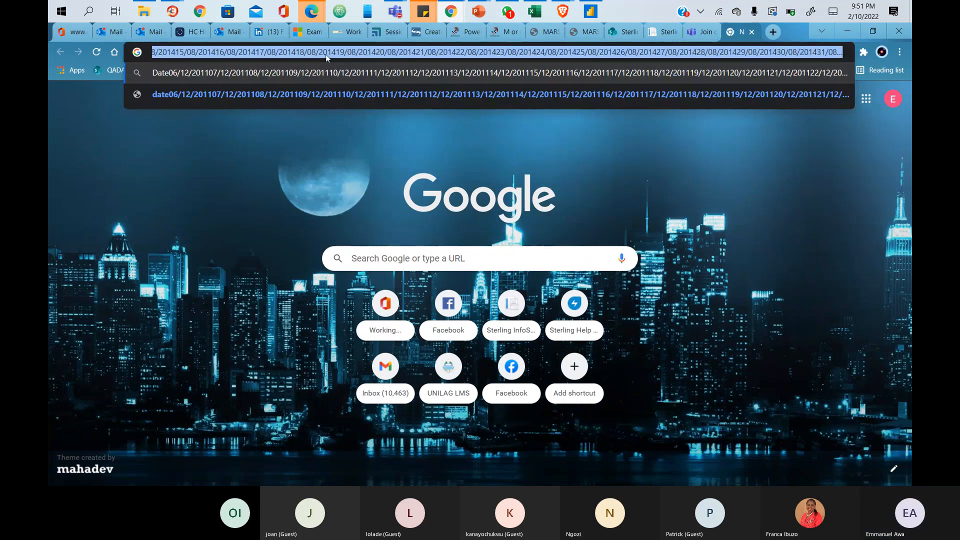
key("BackSpace")
type("googl")
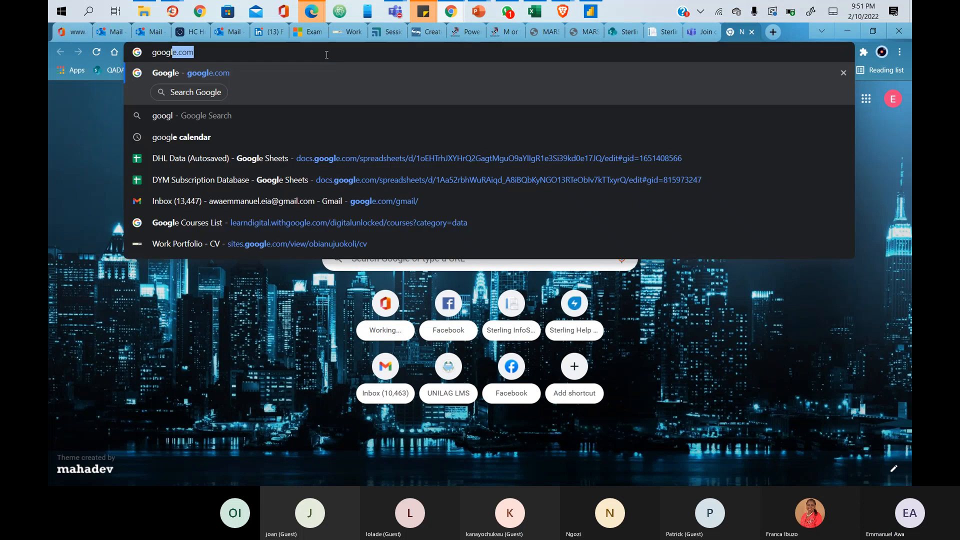
key("Return")
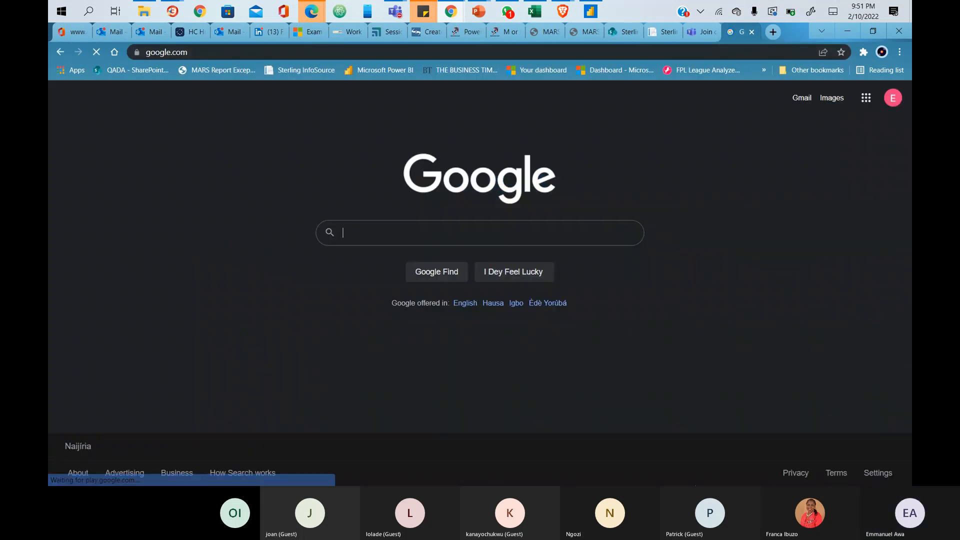
- Search Google for the date 06/12/2011
key("ctrl+v")
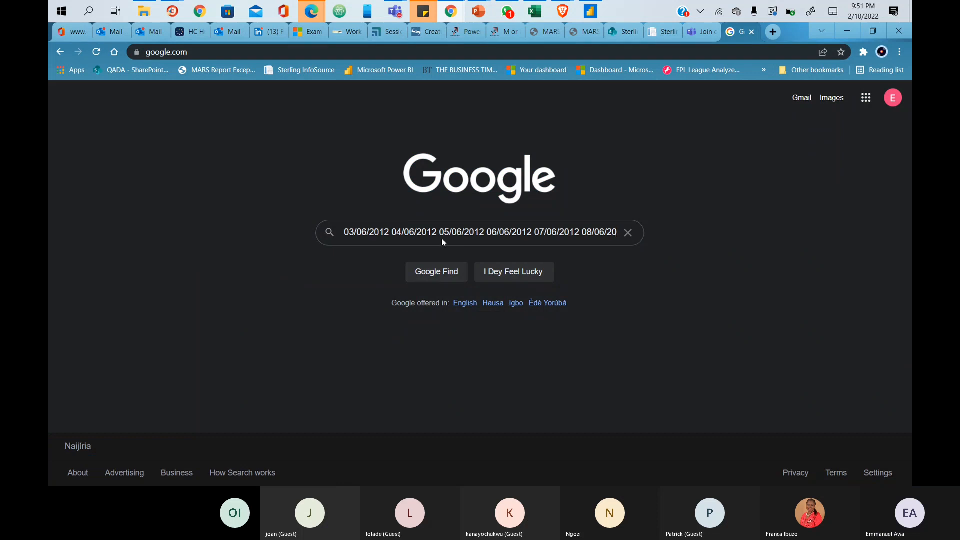
key("ctrl+a")
key("BackSpace")
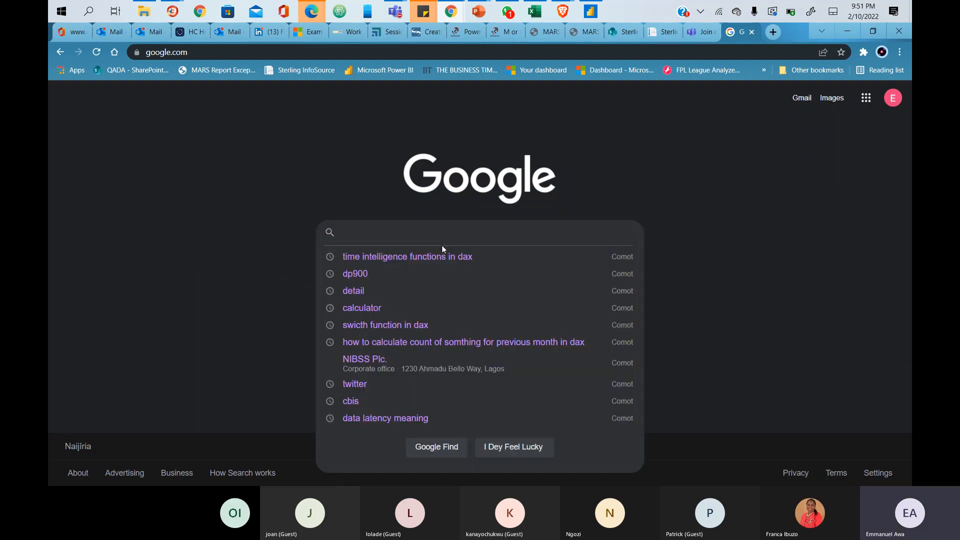
key("alt+Tab")
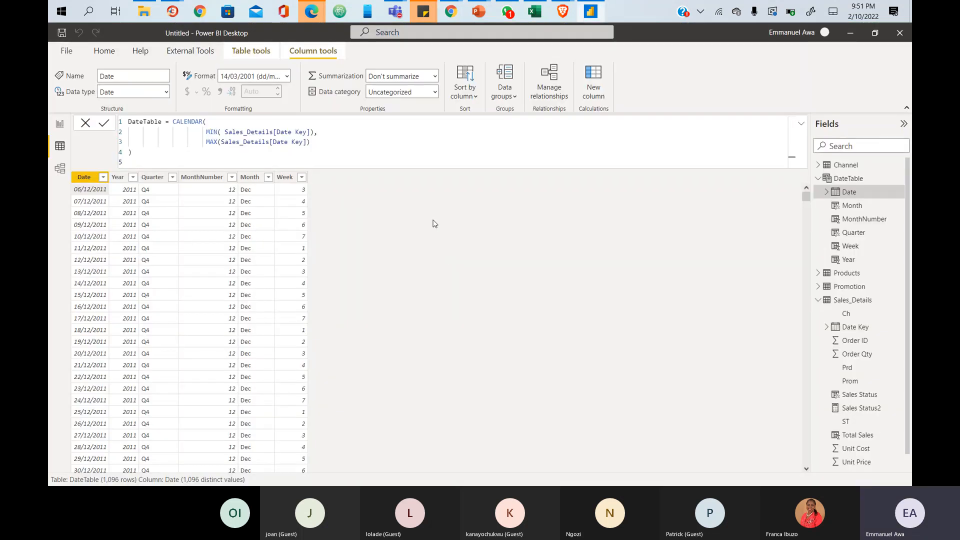
key("alt+Tab")
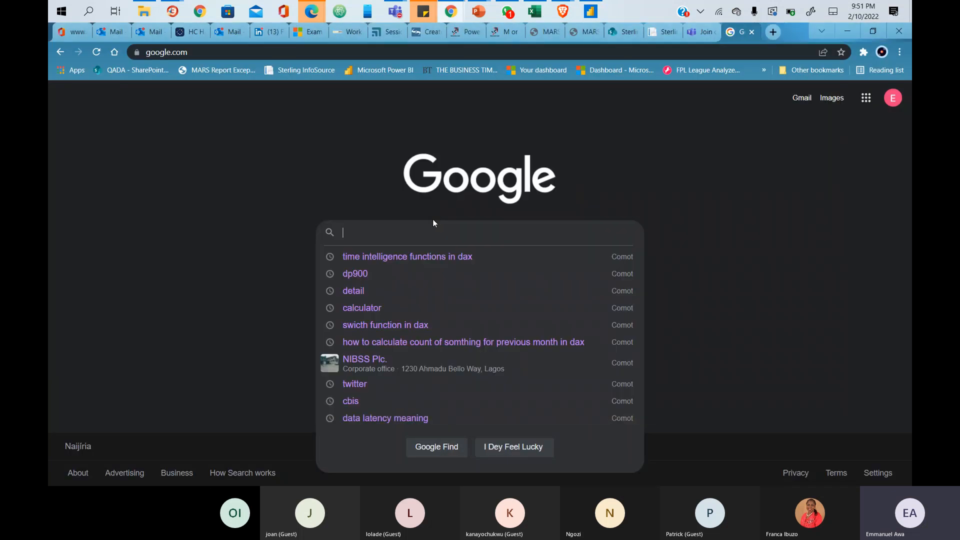
key("alt+Tab")
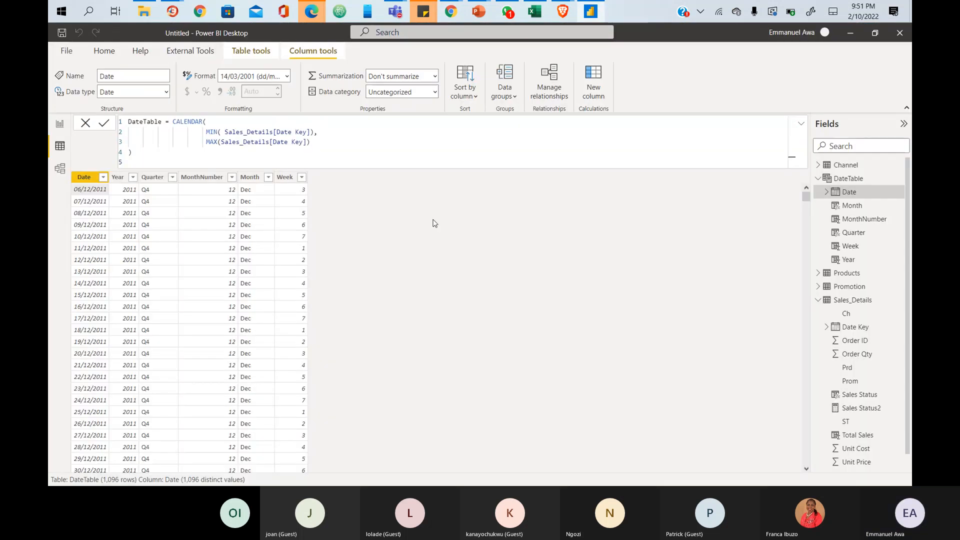
key("alt+Tab")
type("06/12/")
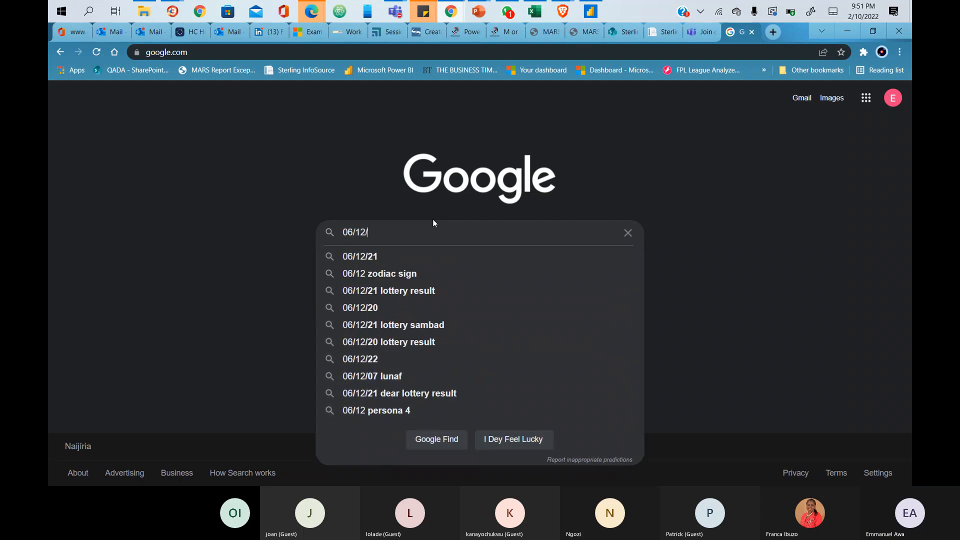
type("2011")
key("Return")
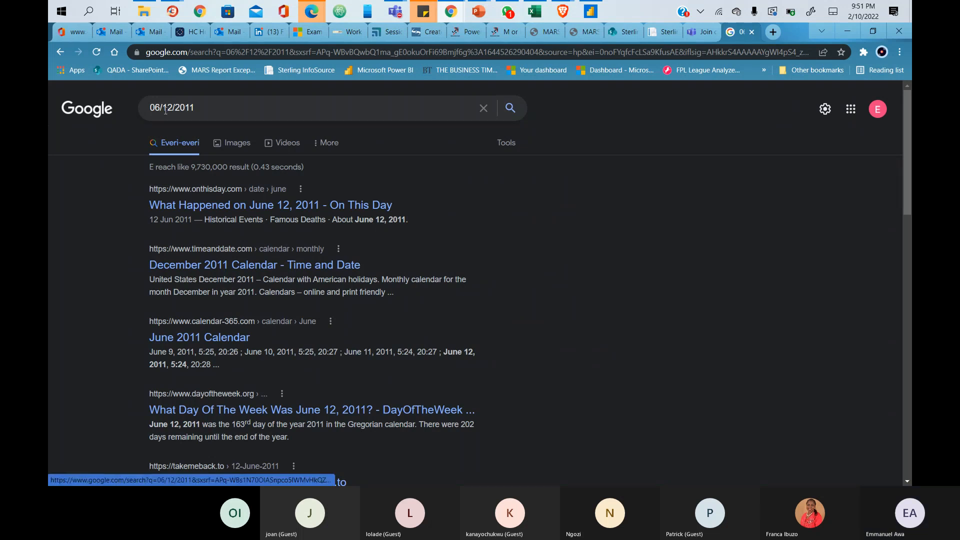
- Search 'what day was 06/12/2011' to confirm it was Tuesday, then return to Power BI
left_click(150, 108)
type("what day ")
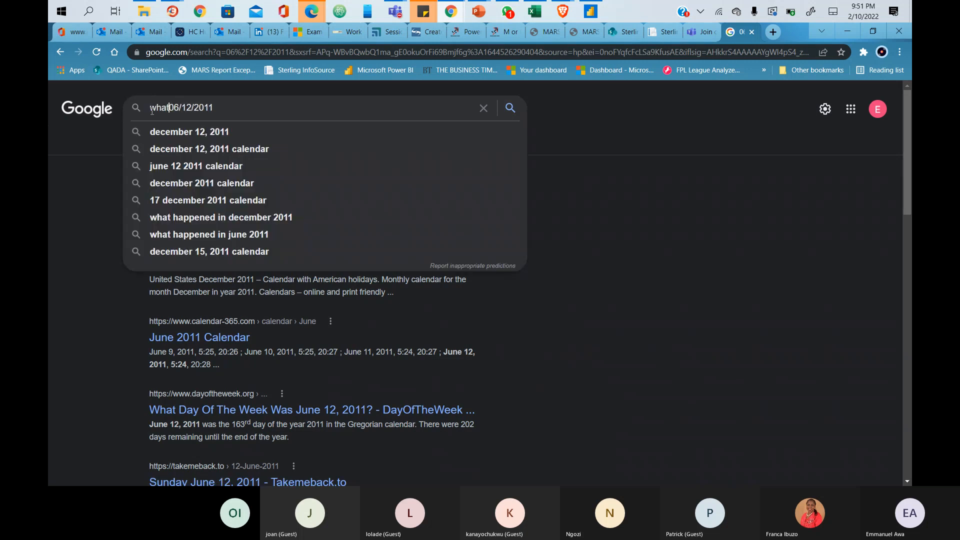
type("was")
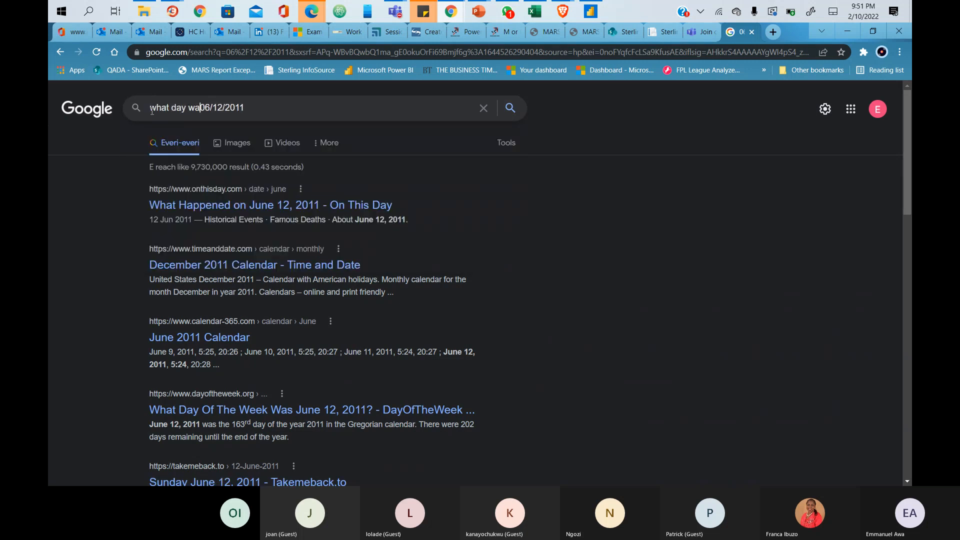
key("Return")
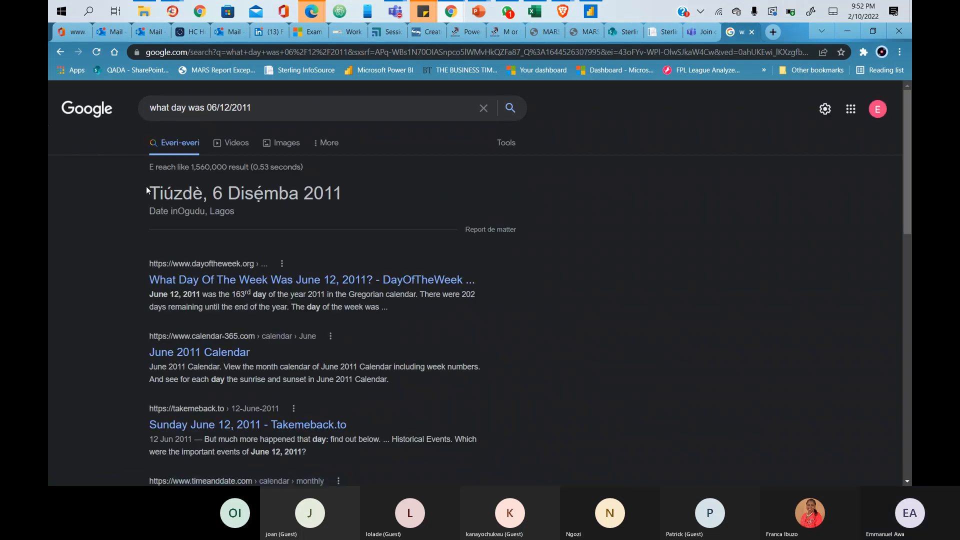
mouse_move(595, 13)
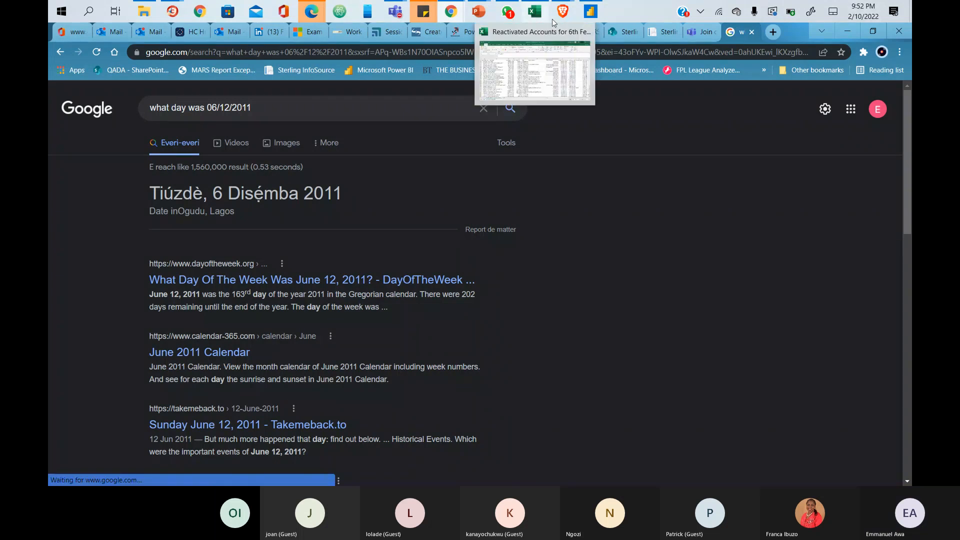
left_click(593, 13)
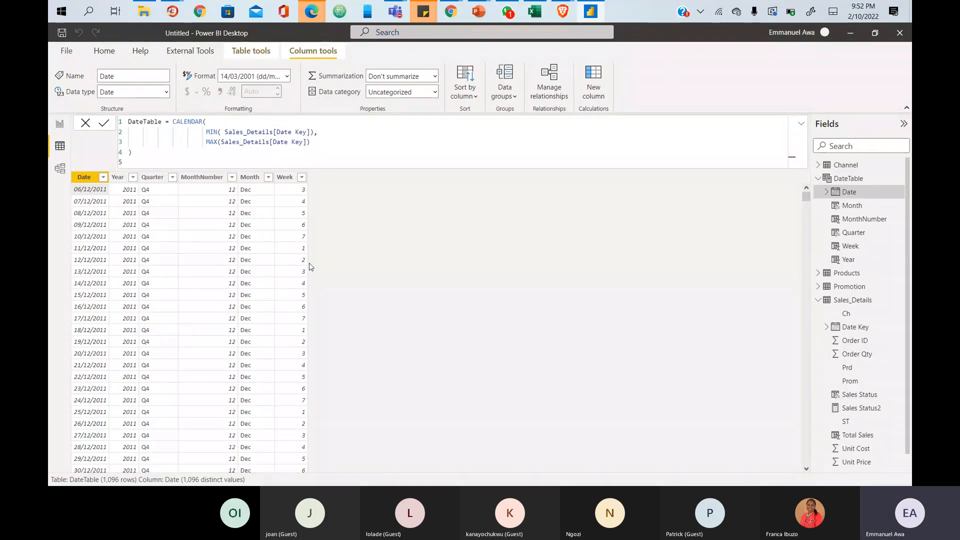
- Change the Week formula's return type from 1 to 2 so weeks start on Monday
left_click(280, 180)
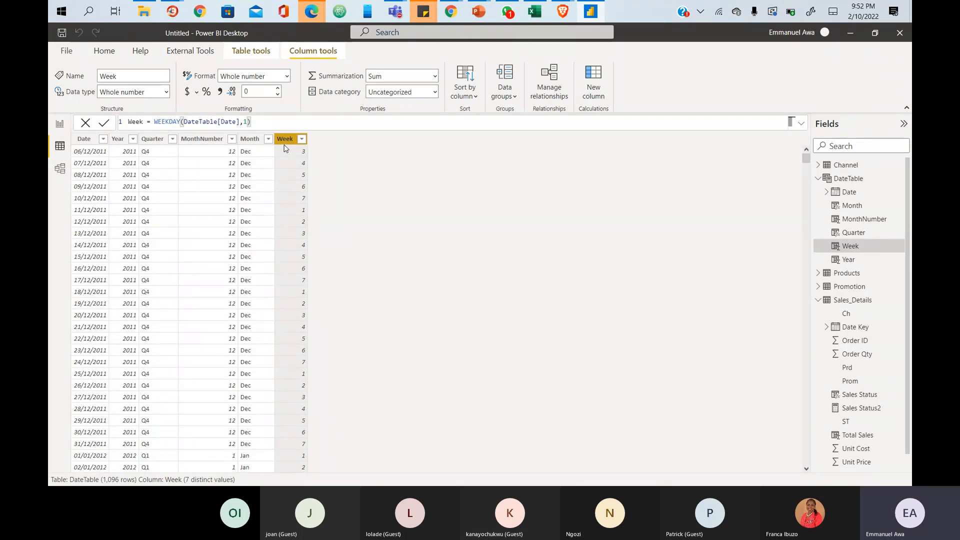
left_click(248, 122)
key("BackSpace")
type("2")
key("Return")
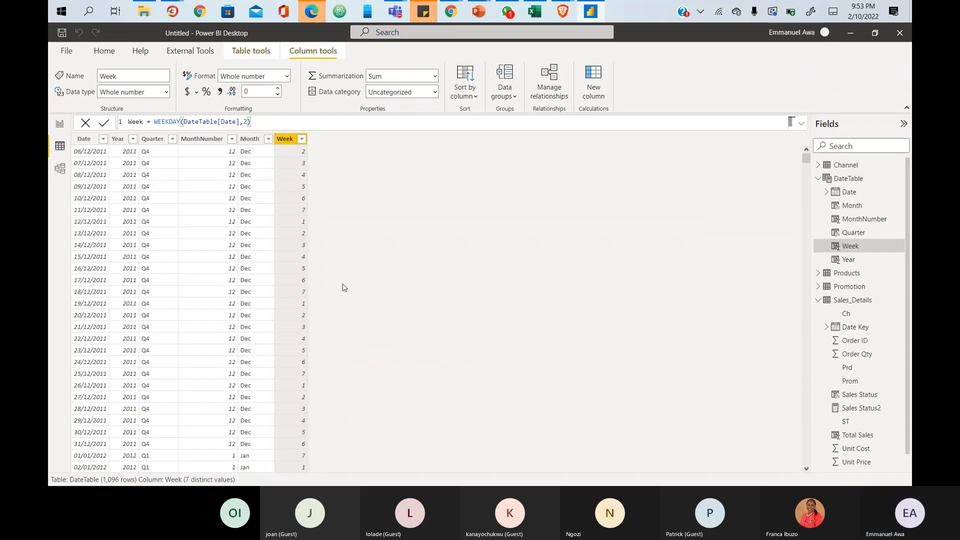
- Rename the Week column to WeekNum and add another new calculated column
double_click(136, 121)
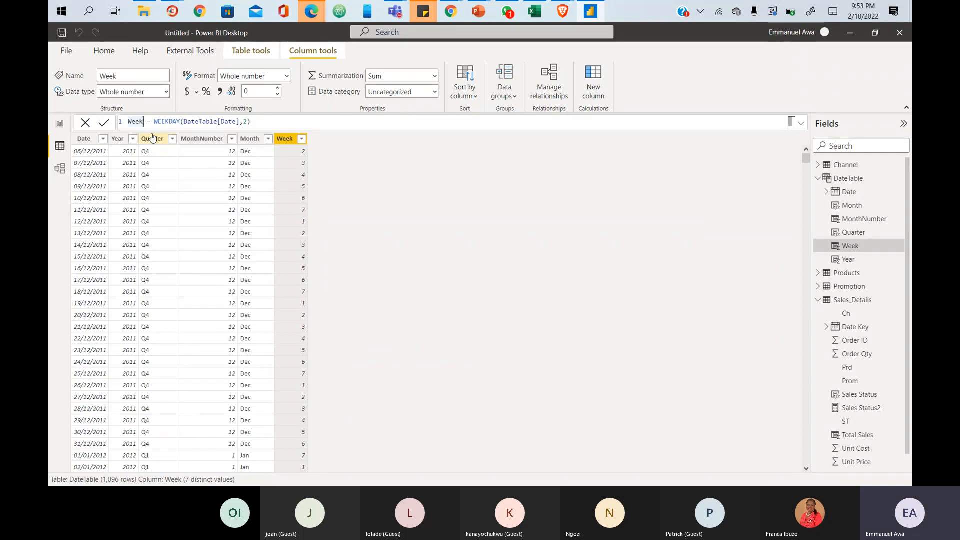
type("WeekNum")
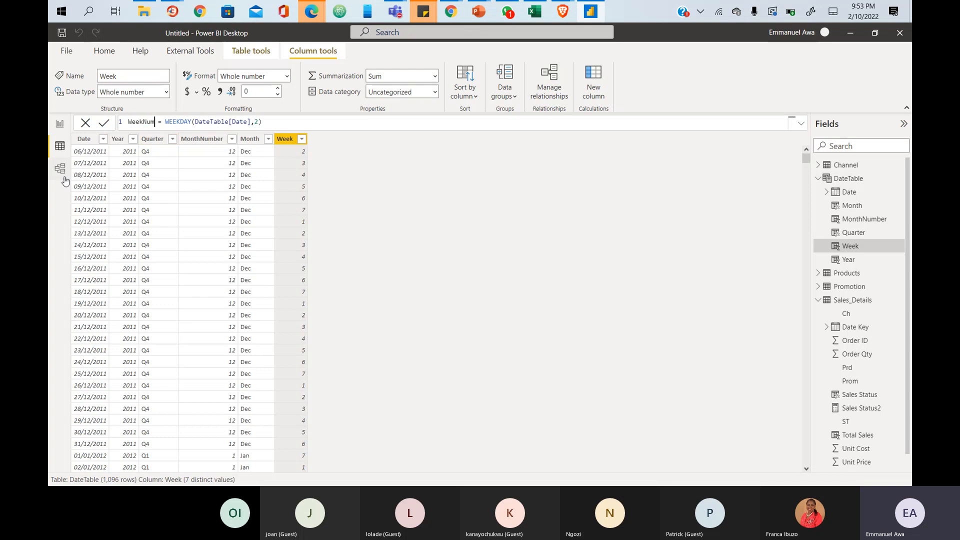
left_click(601, 100)
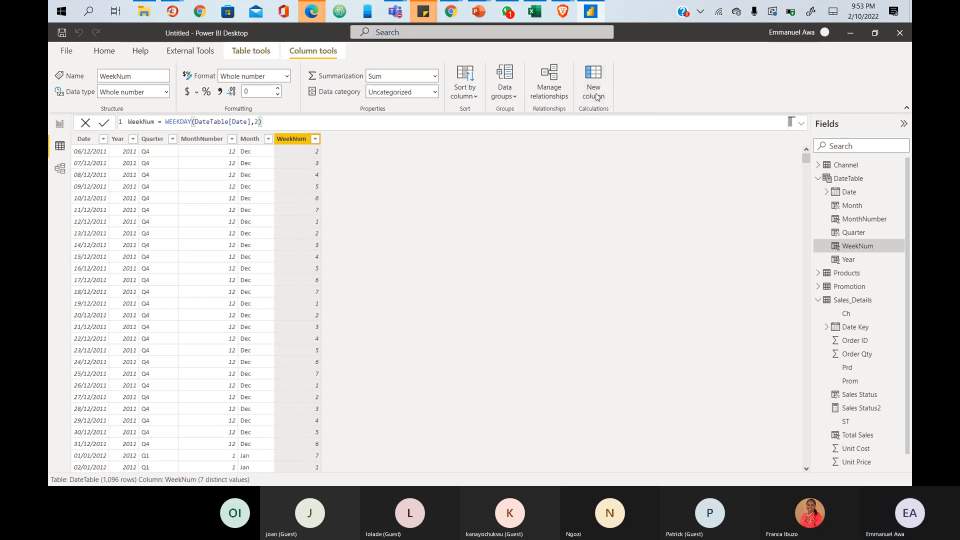
left_click(597, 96)
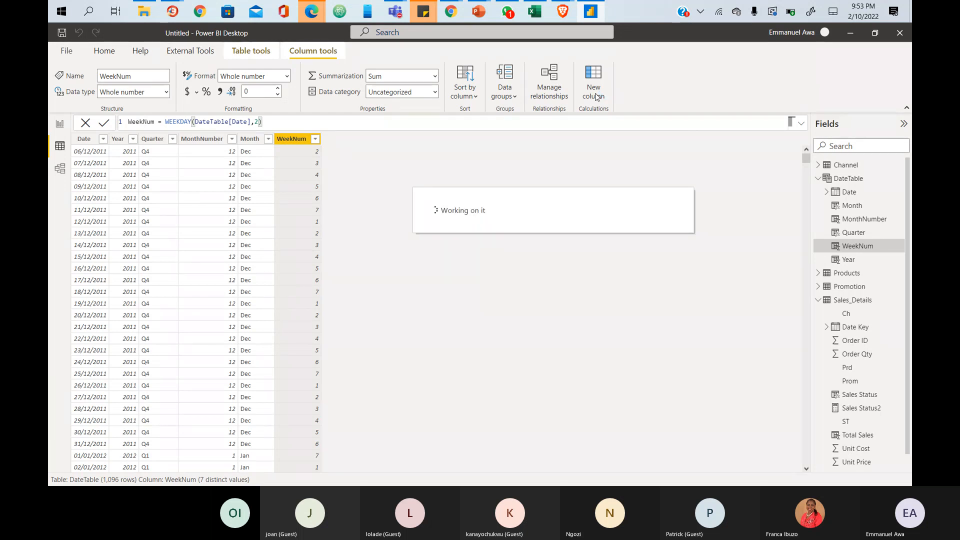
- Create the WeekDay column with the formula WeekDay = WEEKDAY(DateTable[Date])
type("W")
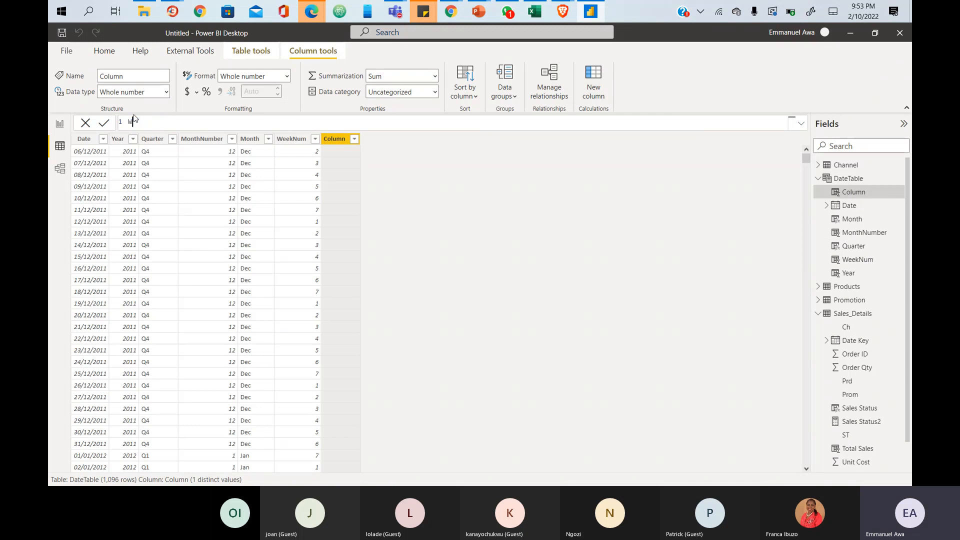
type("eek")
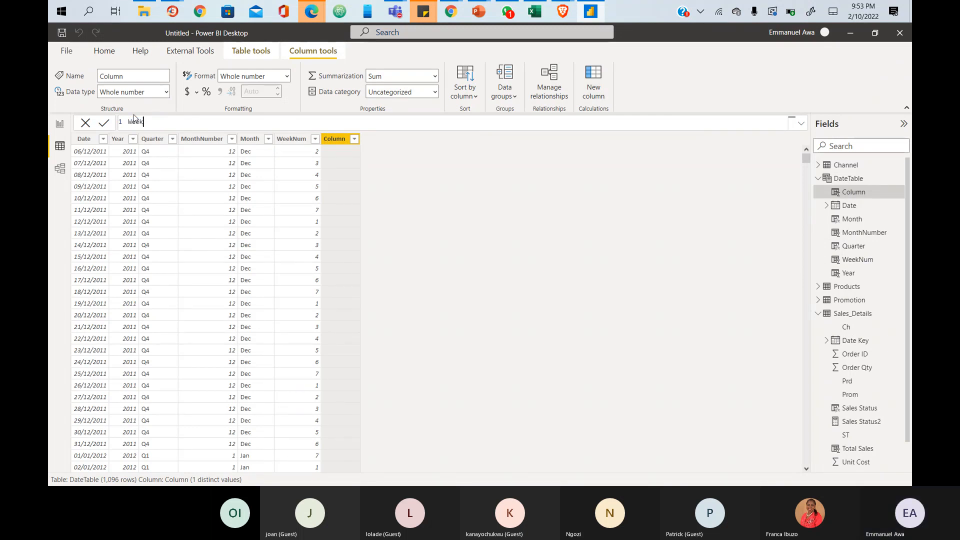
type("Day = week")
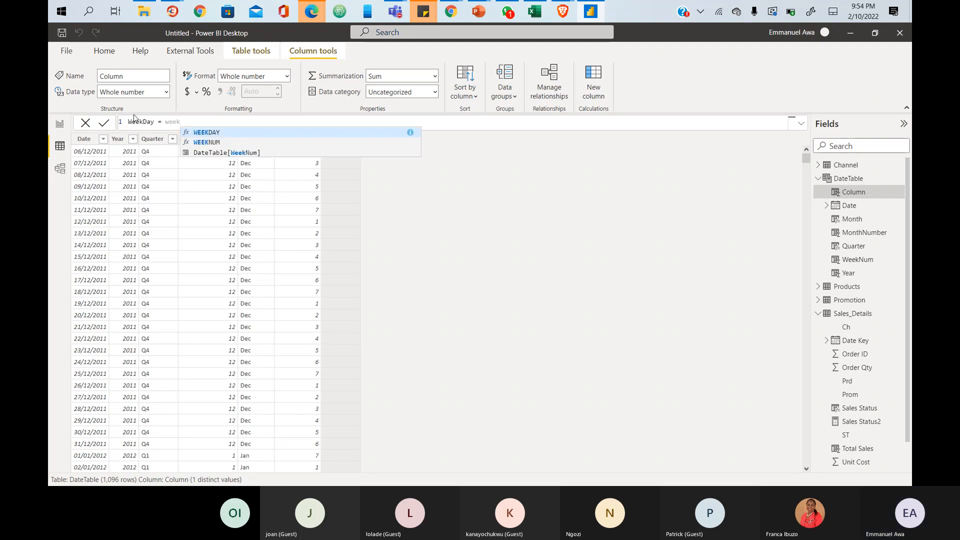
key("Tab")
type("date")
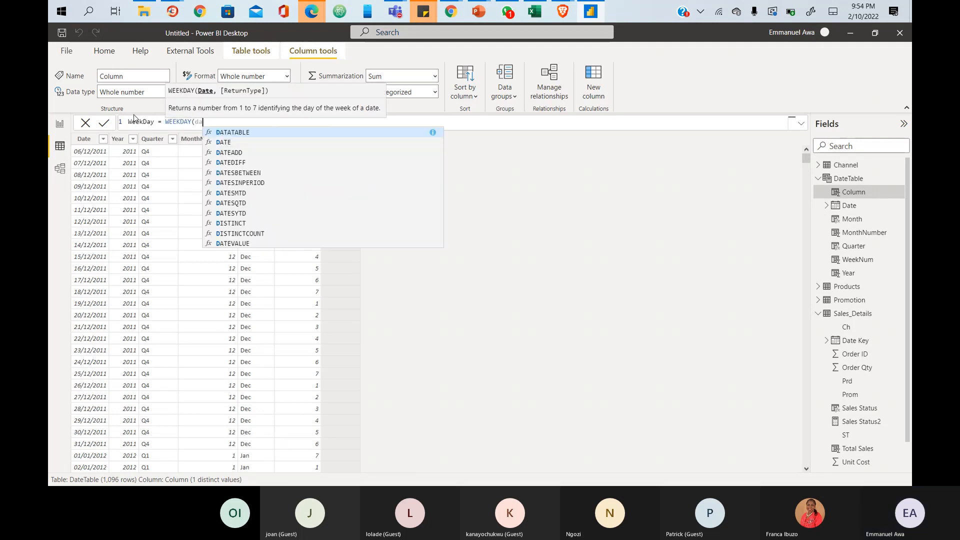
key("Up")
key("Up")
key("Up")
key("Up")
key("Up")
key("Up")
key("Up")
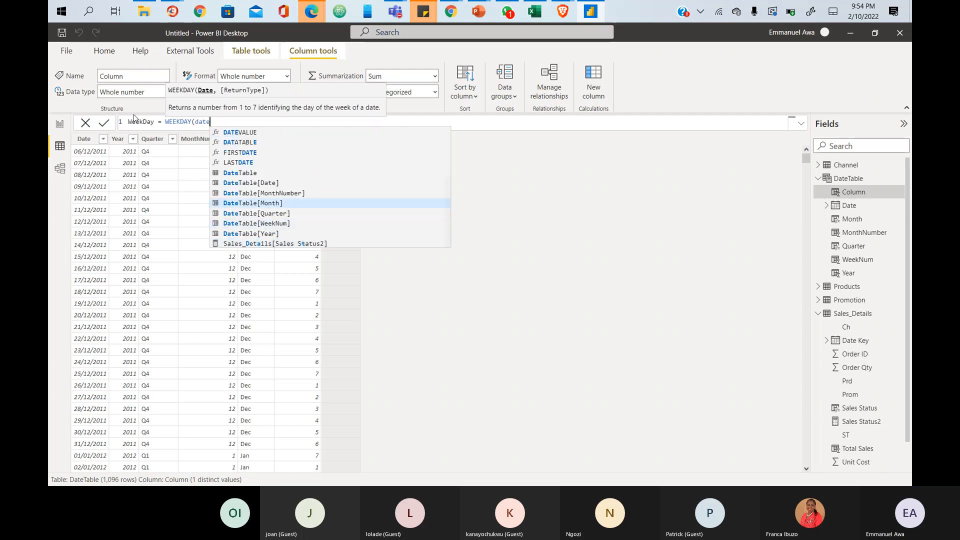
key("Up")
key("Down")
key("Tab")
type(")")
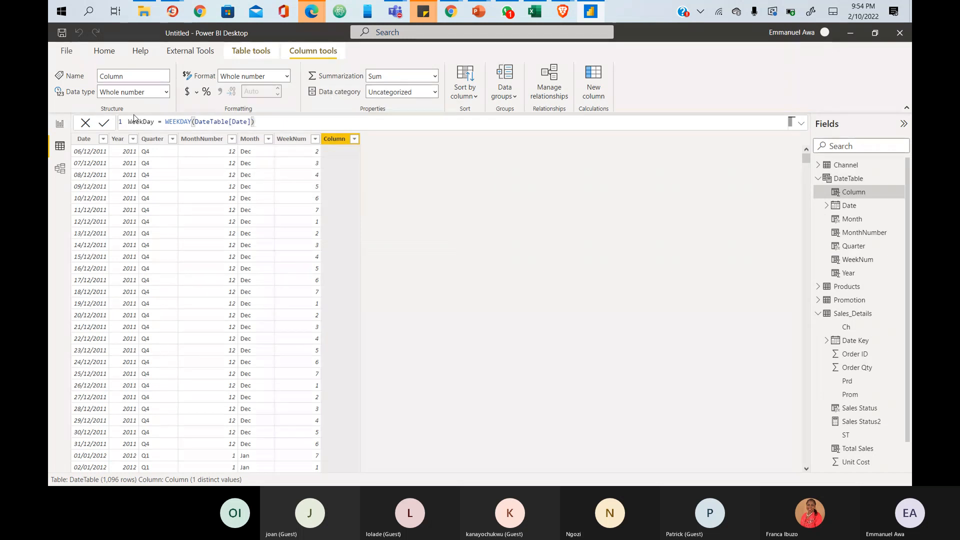
key("Return")
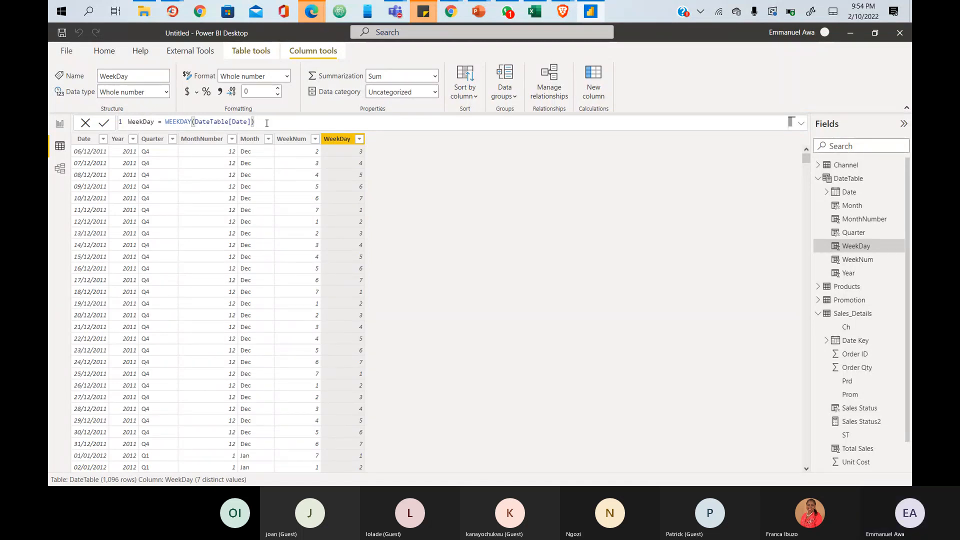
- Compare the WeekNum and WeekDay columns, then delete the date argument from the WeekDay formula
left_click(293, 143)
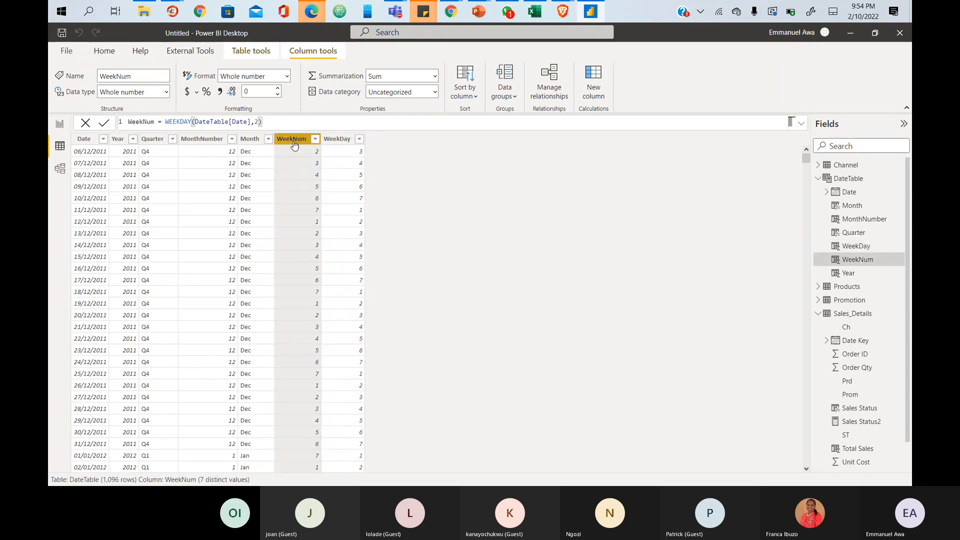
left_click(340, 140)
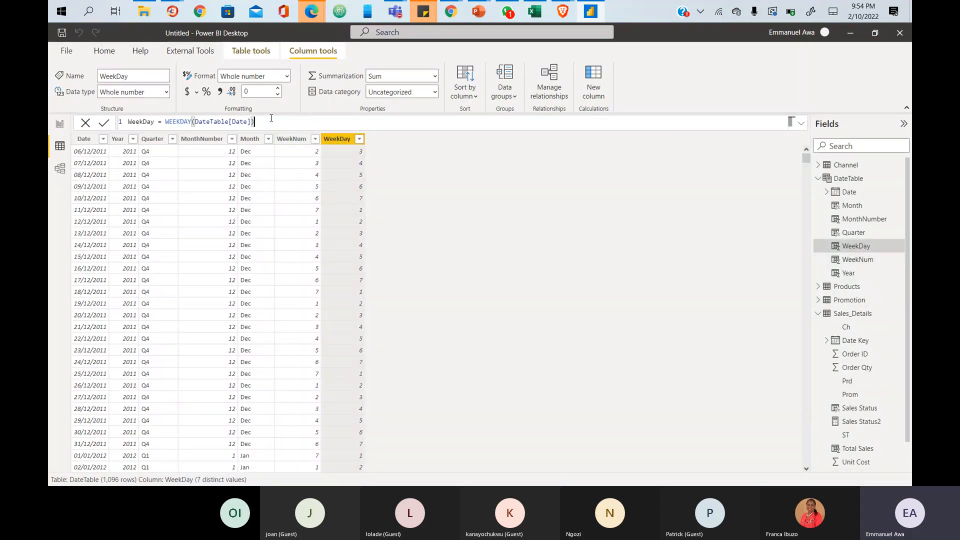
left_click_drag(195, 121, 254, 121)
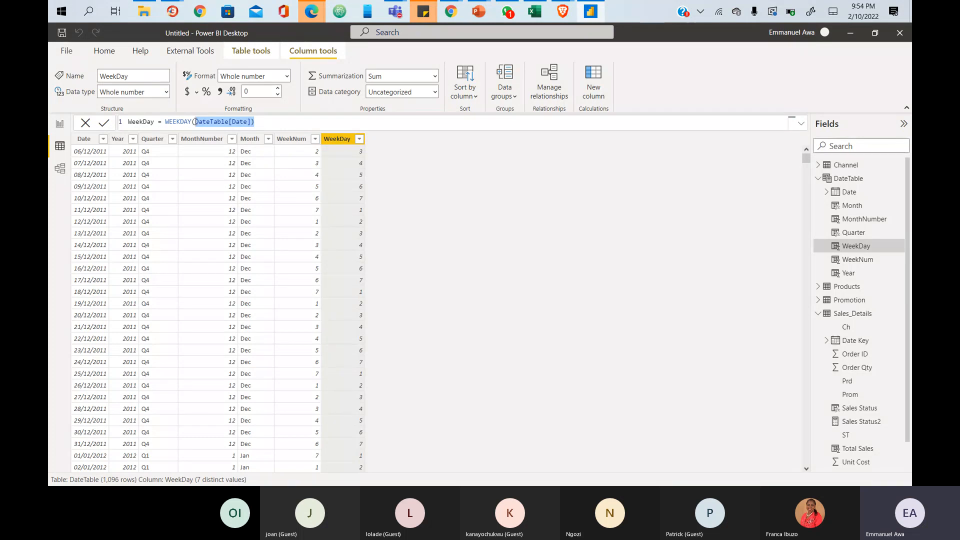
key("BackSpace")
key("BackSpace")
key("BackSpace")
key("BackSpace")
key("BackSpace")
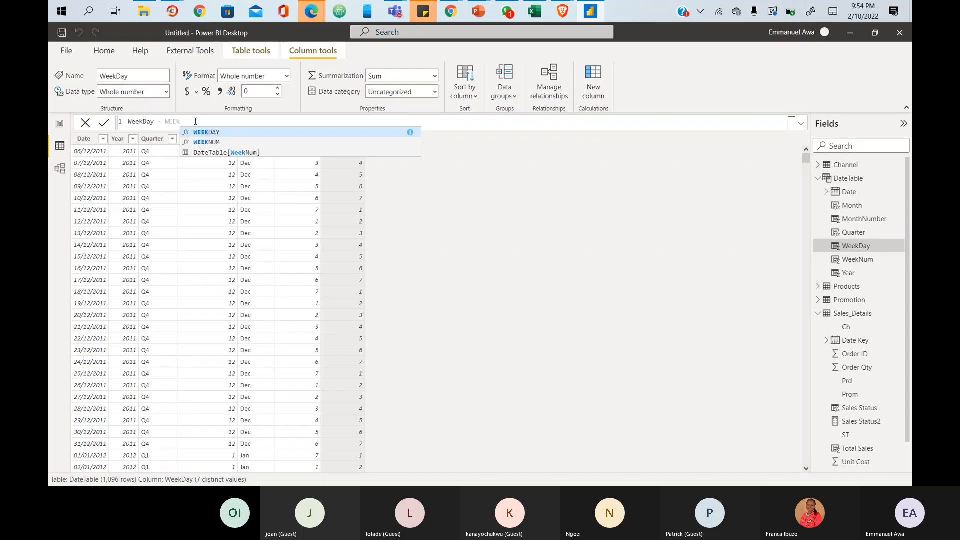
- Change the WeekDay formula to WeekDay = WEEKNUM(DateTable[Date])
key("Down")
key("Tab")
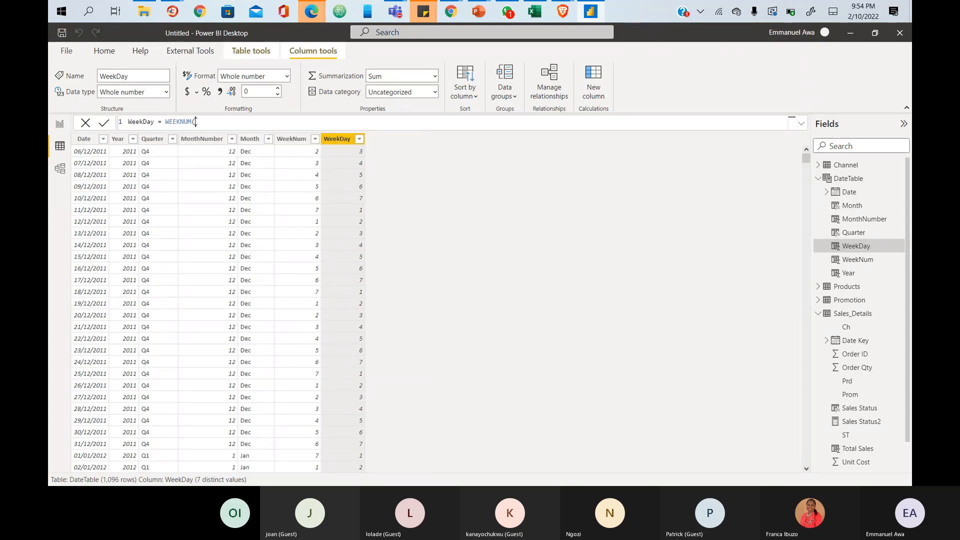
type("date")
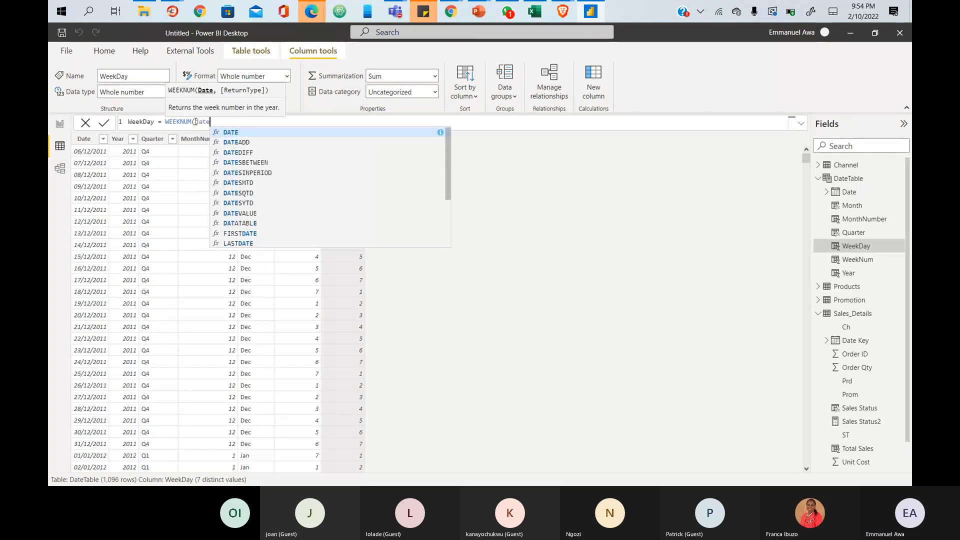
key("Down")
key("Down")
key("Down")
key("Down")
key("Down")
key("Down")
key("Down")
key("Down")
key("Down")
key("Down")
key("Down")
key("Down")
key("Down")
key("Down")
key("Down")
key("Down")
key("Down")
key("Down")
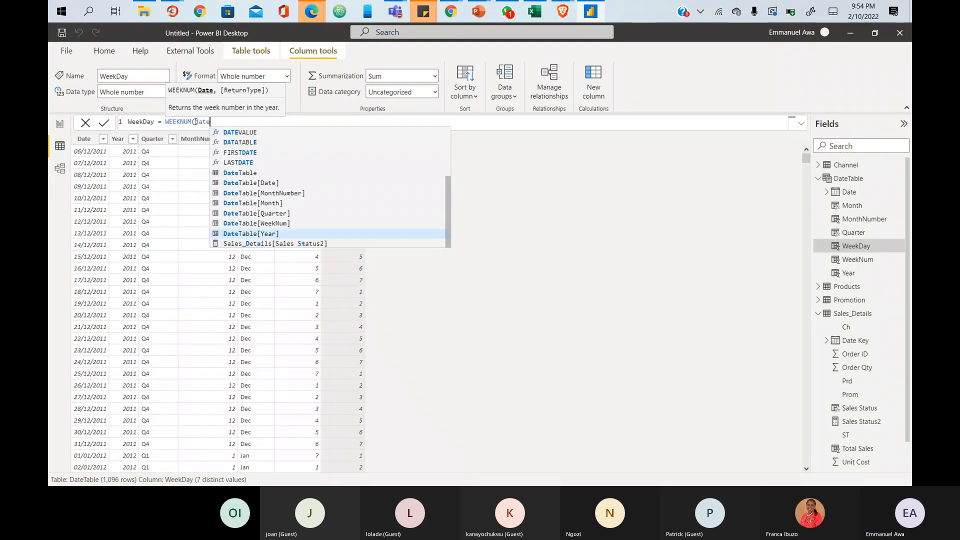
key("Up")
key("Up")
key("Up")
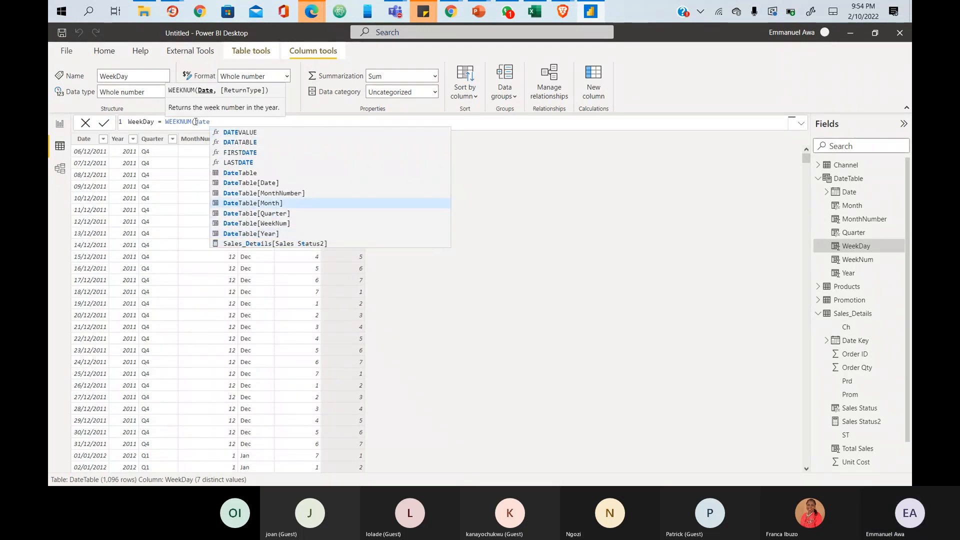
key("Up")
key("Up")
key("Tab")
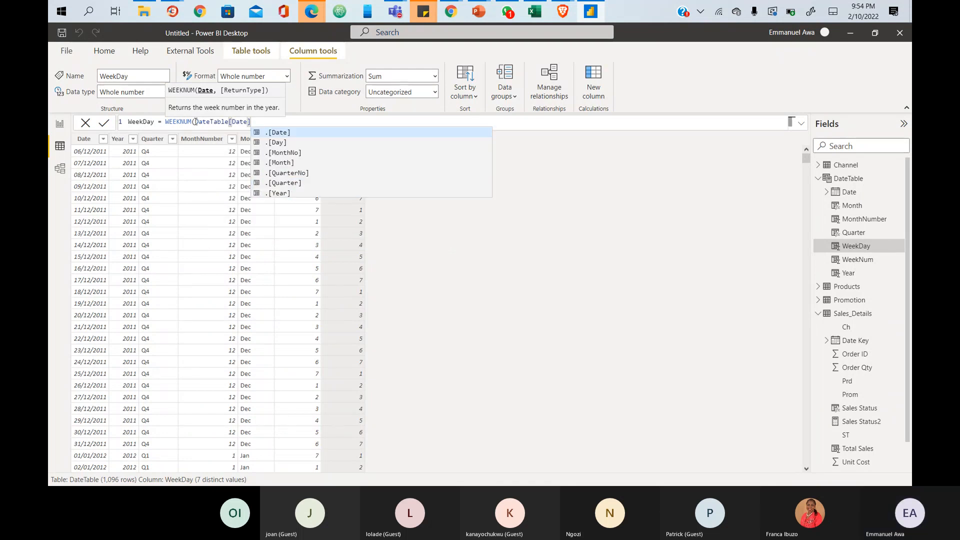
type(")")
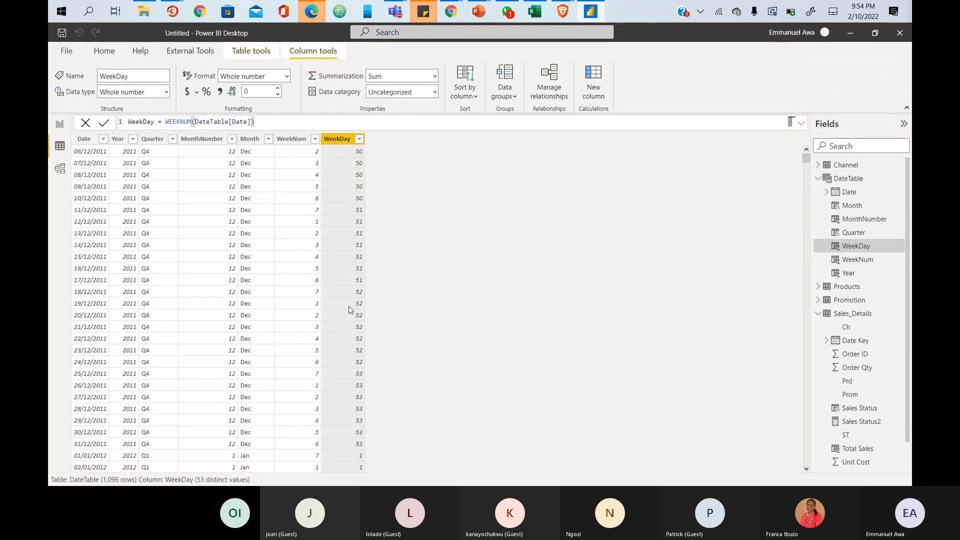
- Scroll the table to check week numbers 50–53 in December 2011 and 1 in January 2012
scroll(349, 310, "down", 1)
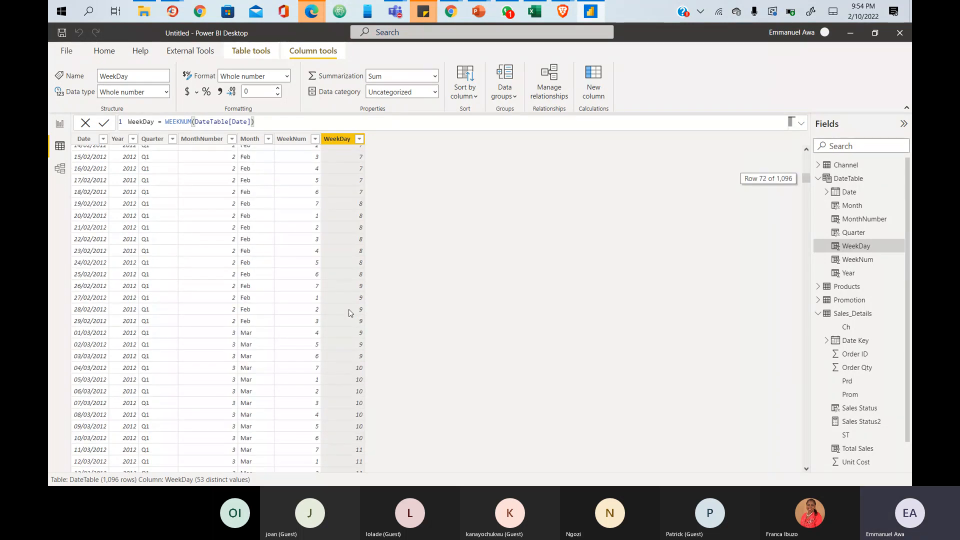
scroll(350, 310, "up", 1)
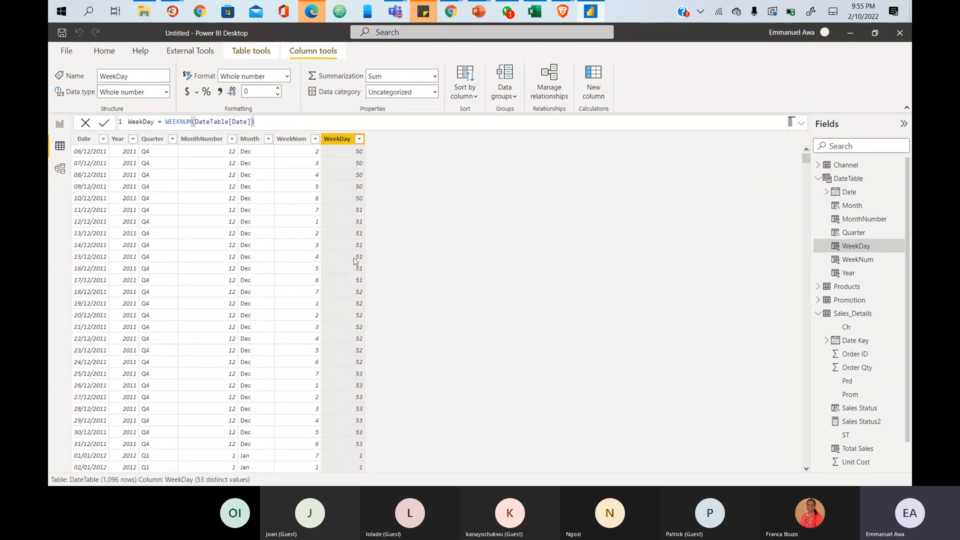
scroll(354, 263, "down", 20)
scroll(354, 266, "up", 20)
scroll(350, 390, "down", 6)
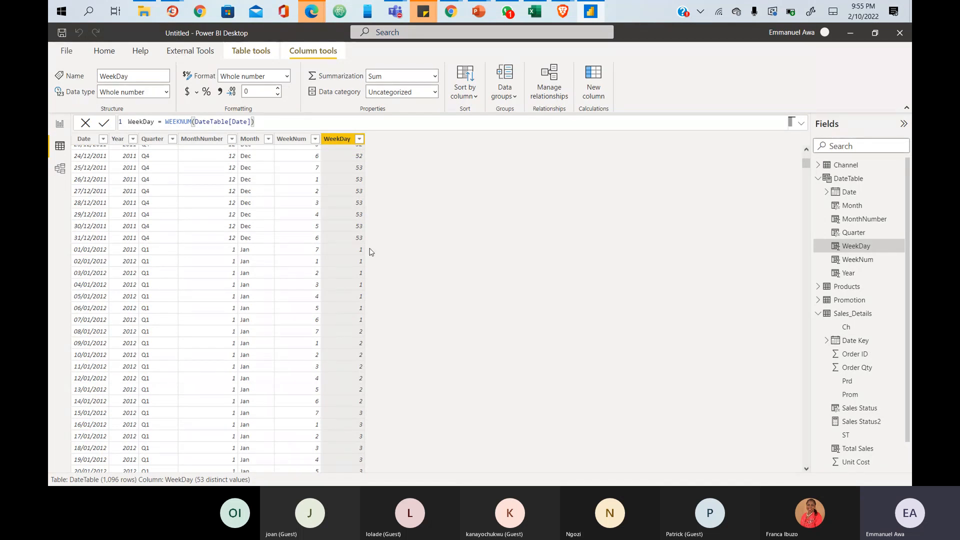
scroll(368, 252, "up", 6)
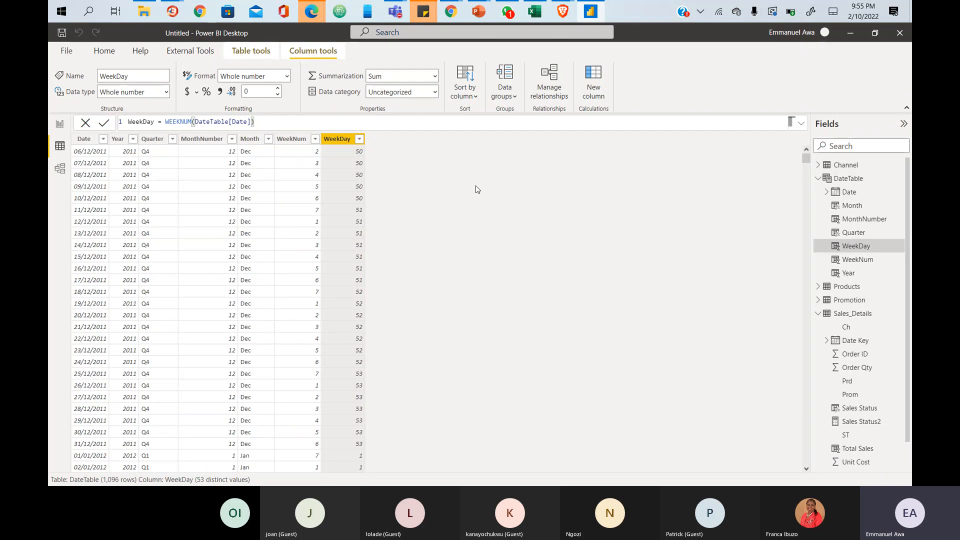
- Save the report as 'Cohort02Feb ElectronicSales' and return to the Report view
left_click(67, 52)
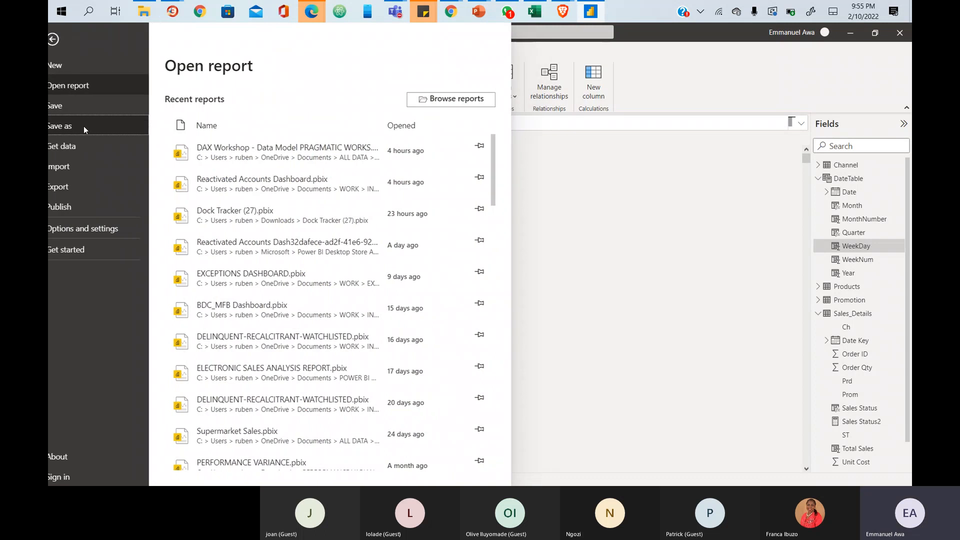
key("Escape")
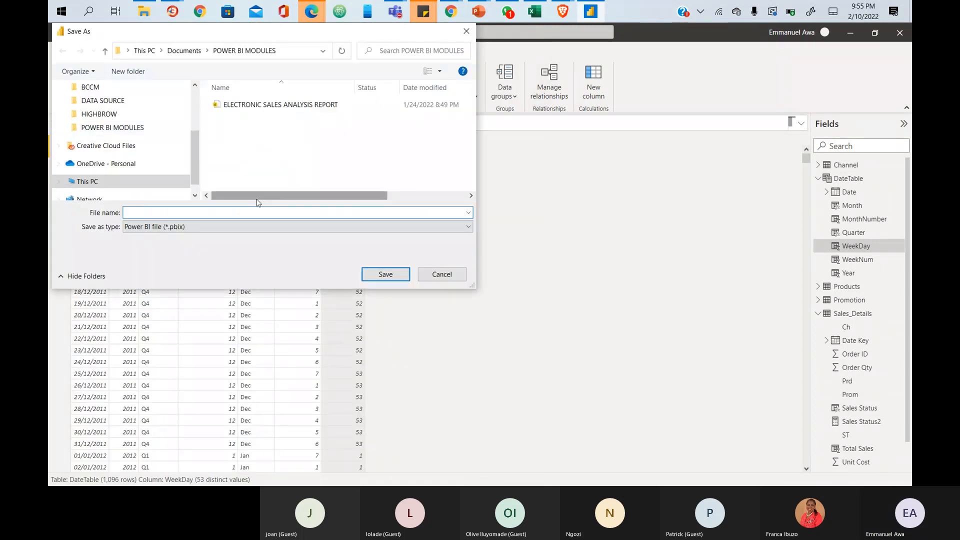
type("FE")
key("BackSpace")
type("eb")
key("BackSpace")
key("BackSpace")
key("BackSpace")
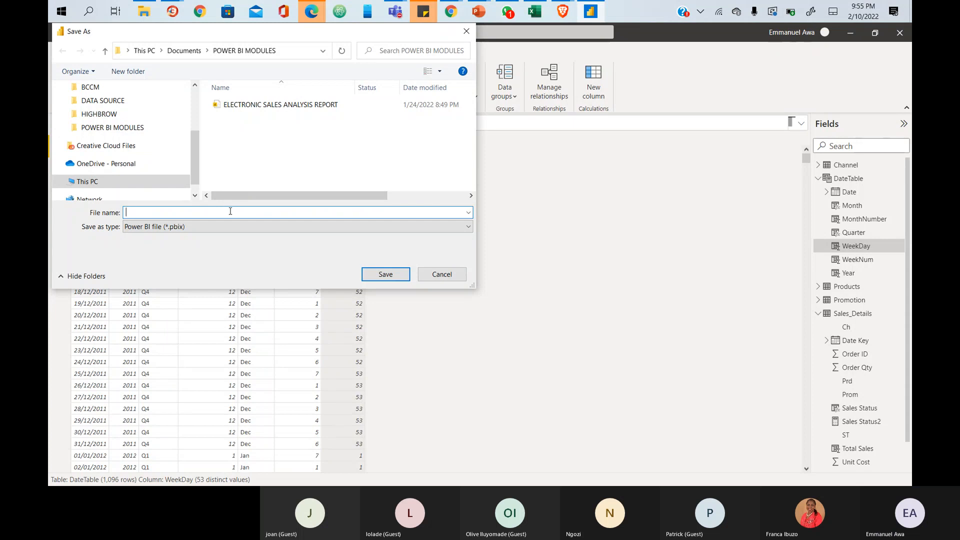
type("Cohort02Feb Electroni")
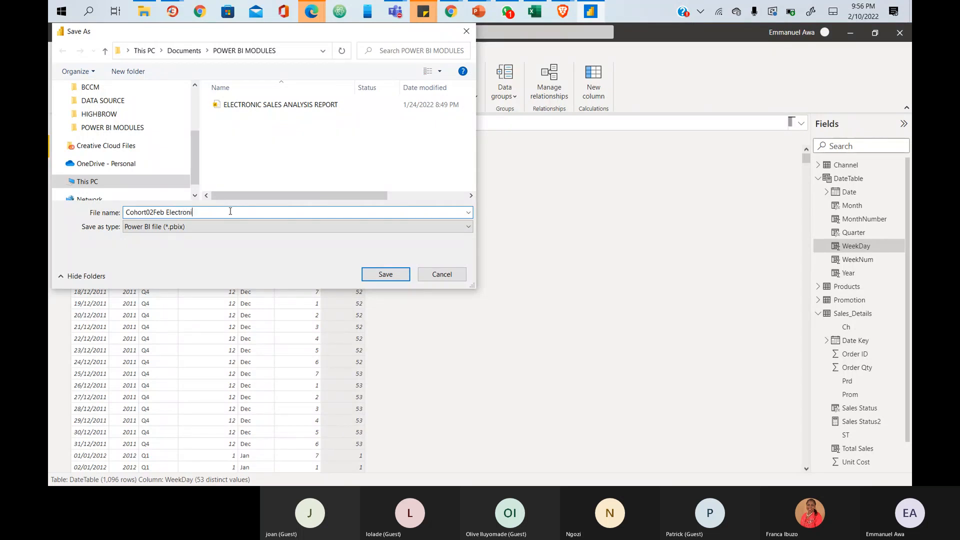
type("Sales")
key("Return")
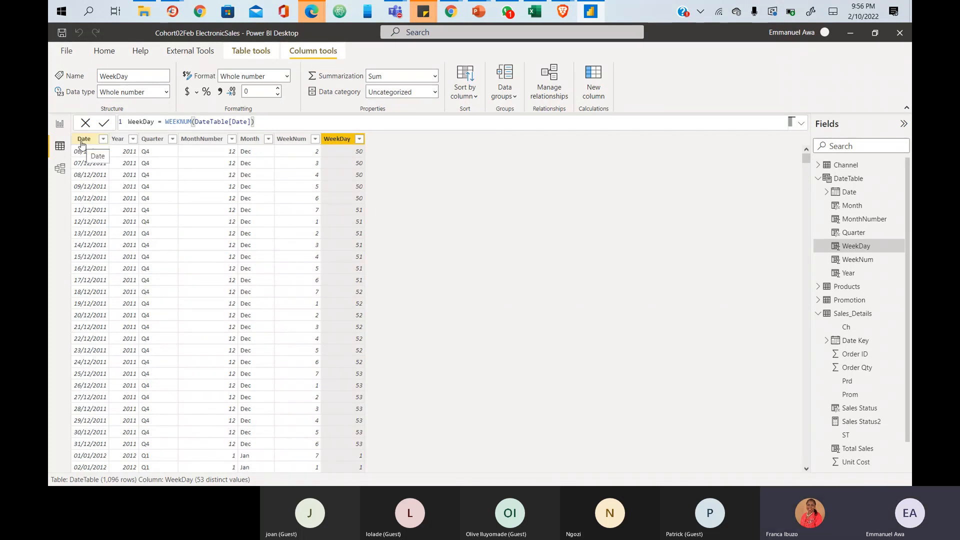
left_click(61, 124)
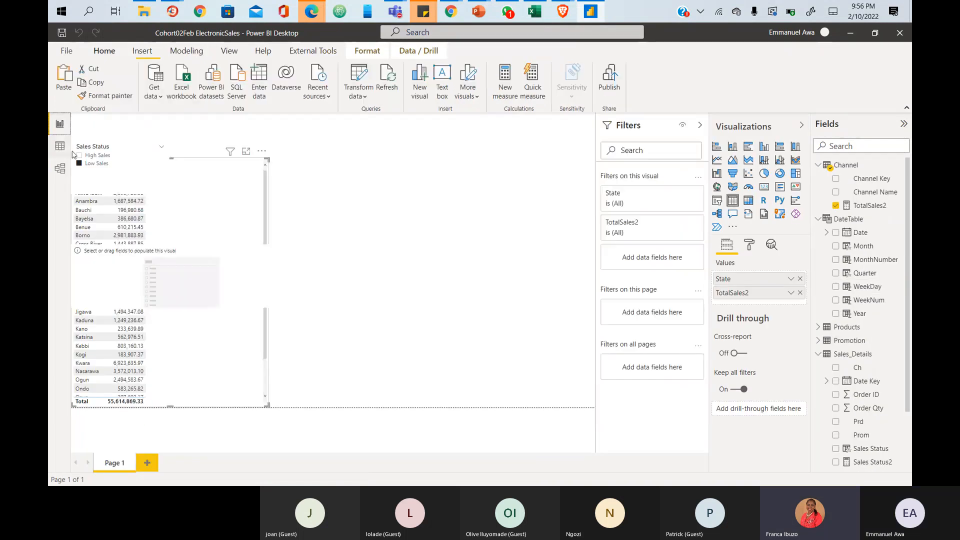